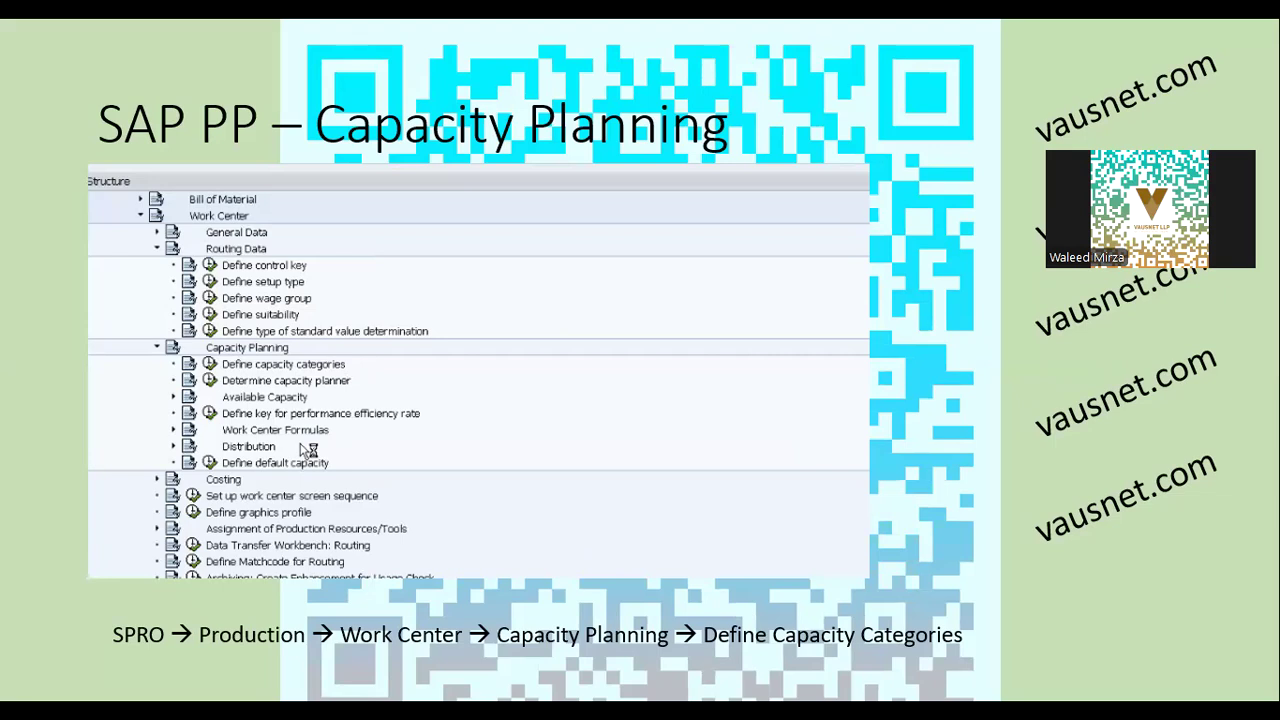
# Leave the PowerPoint slideshow and bring up the SAP Easy Access window.
pyautogui.hotkey('alt', 'Tab')
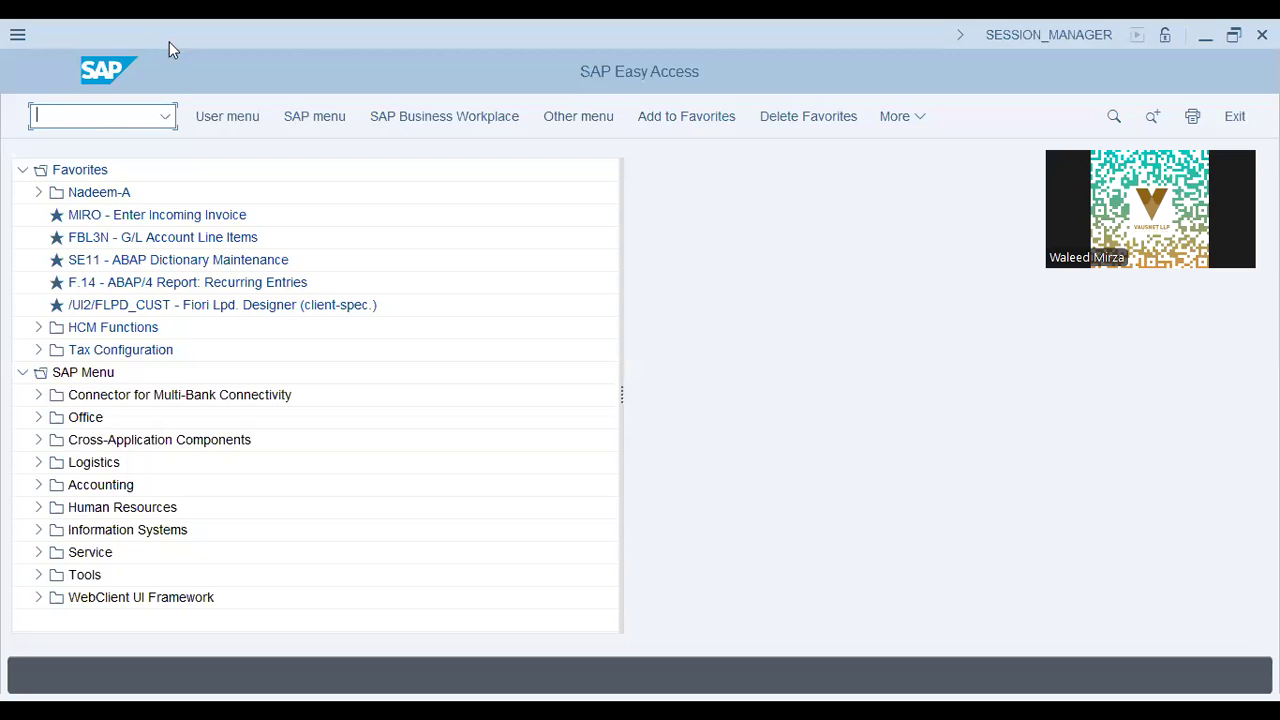
# Run SPRO and open the SAP Reference IMG tree.
pyautogui.write('spro')
pyautogui.press('Return')
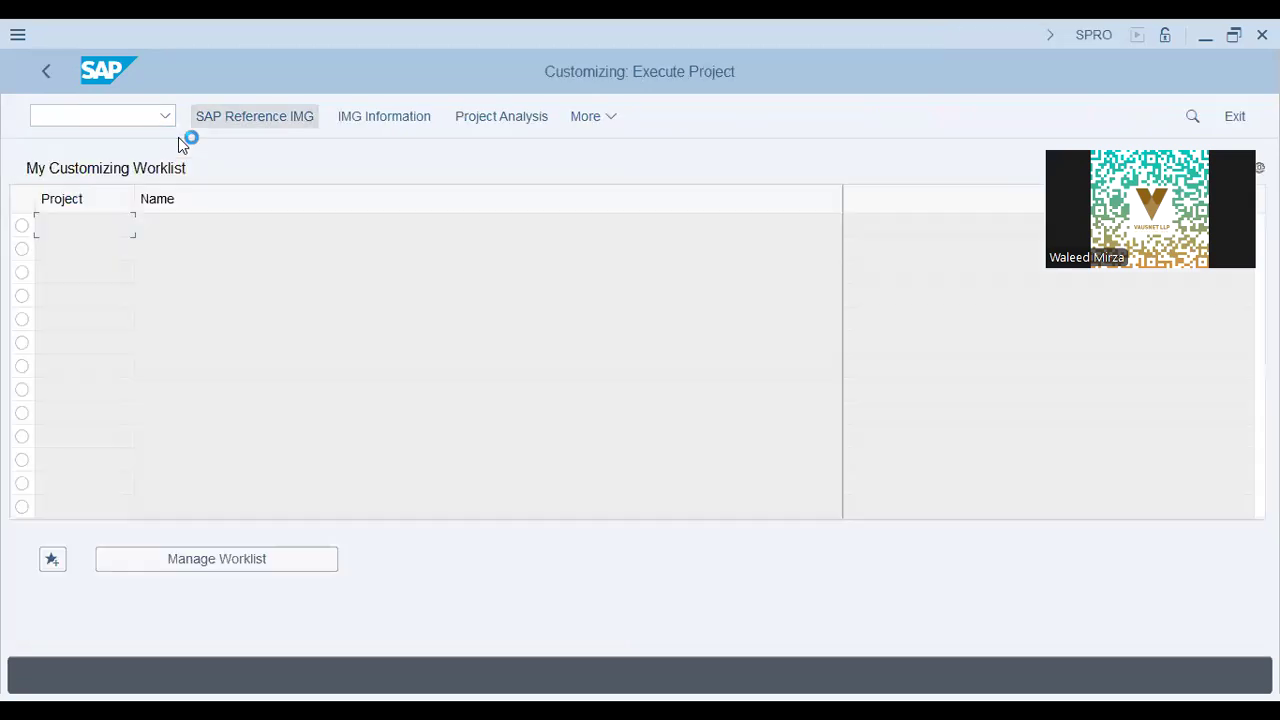
pyautogui.press('F5')
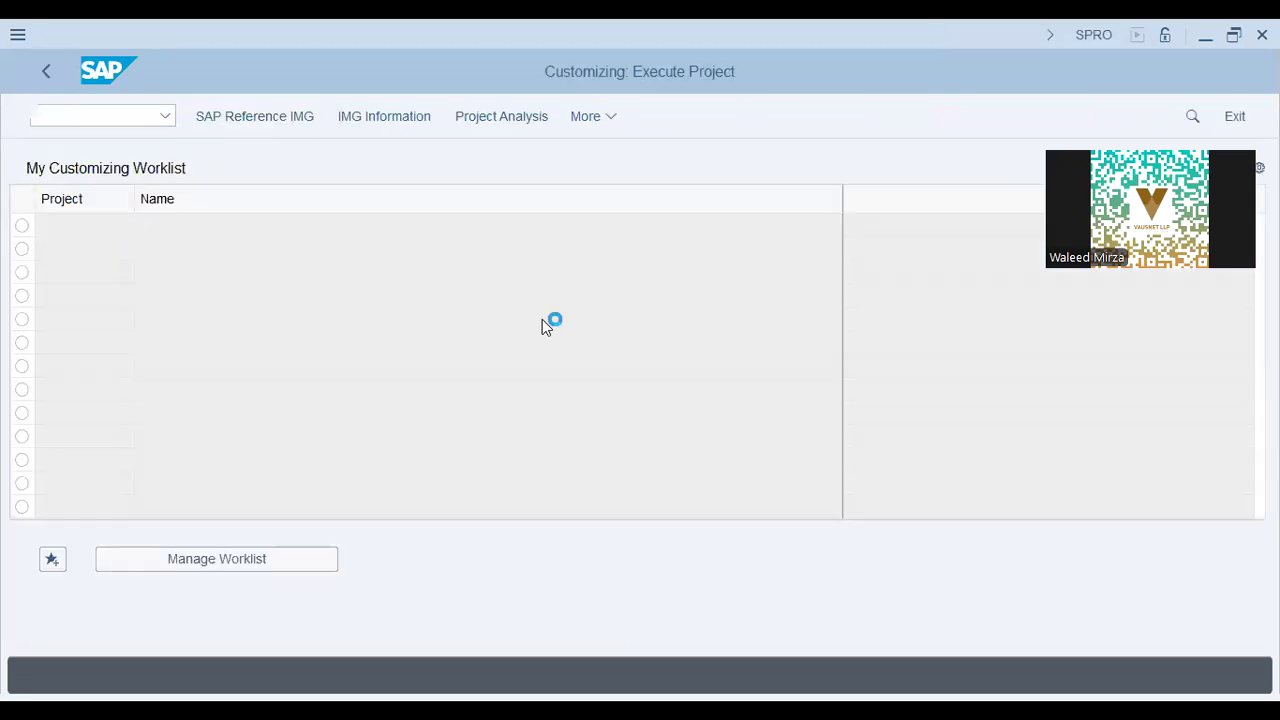
pyautogui.click(228, 477)
pyautogui.scroll(-5, 116, 520)
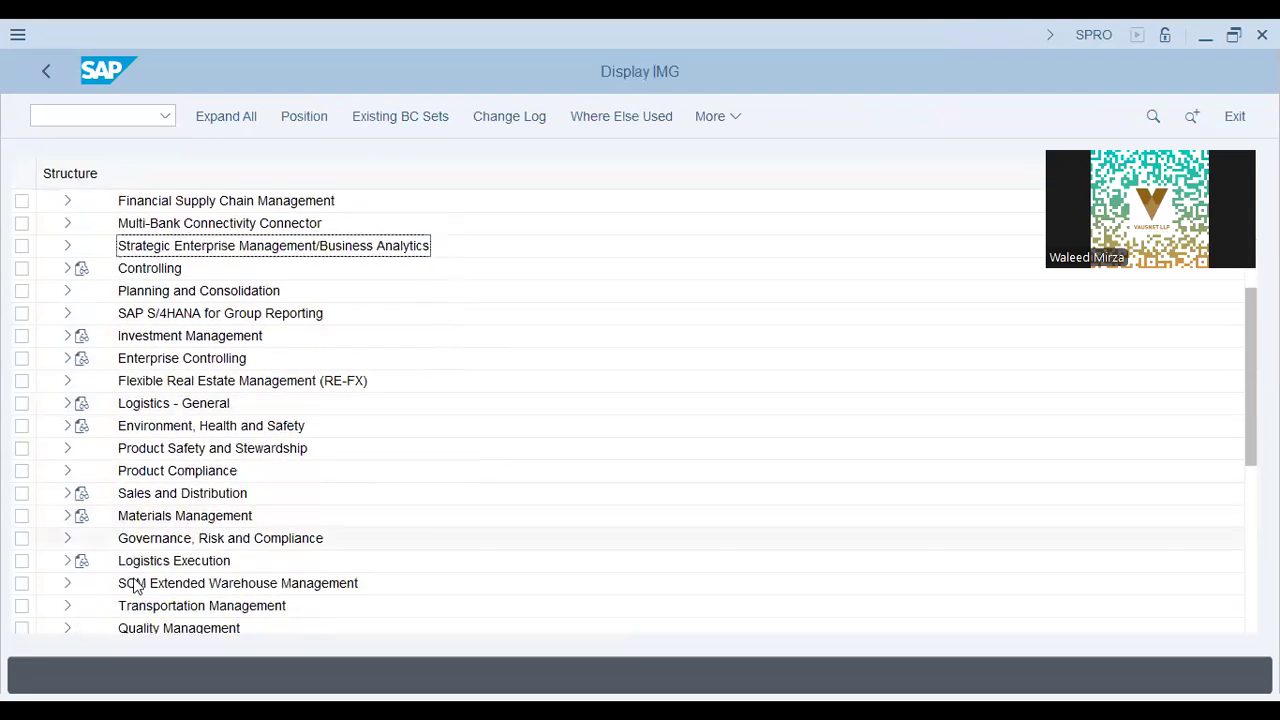
pyautogui.scroll(-3, 125, 550)
pyautogui.scroll(-1, 135, 585)
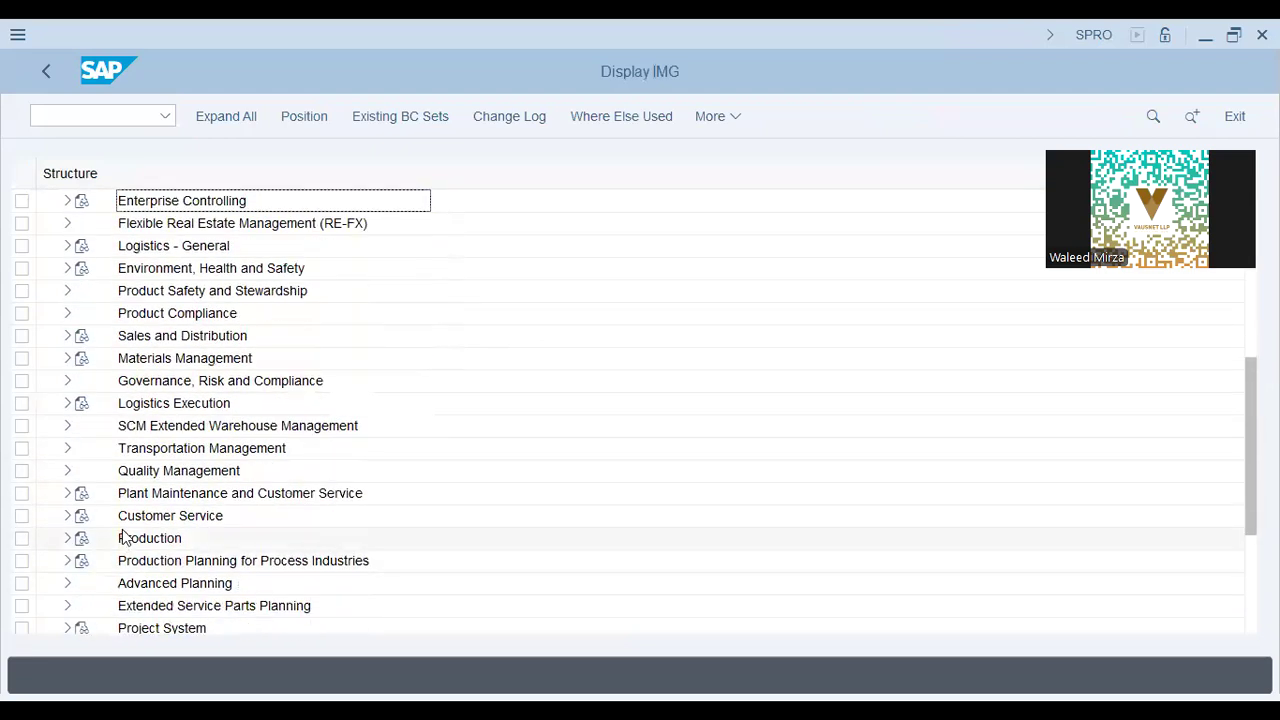
# Expand Production > Basic Data > Work Center > Capacity Planning and run Define Capacity Category.
pyautogui.click(68, 538)
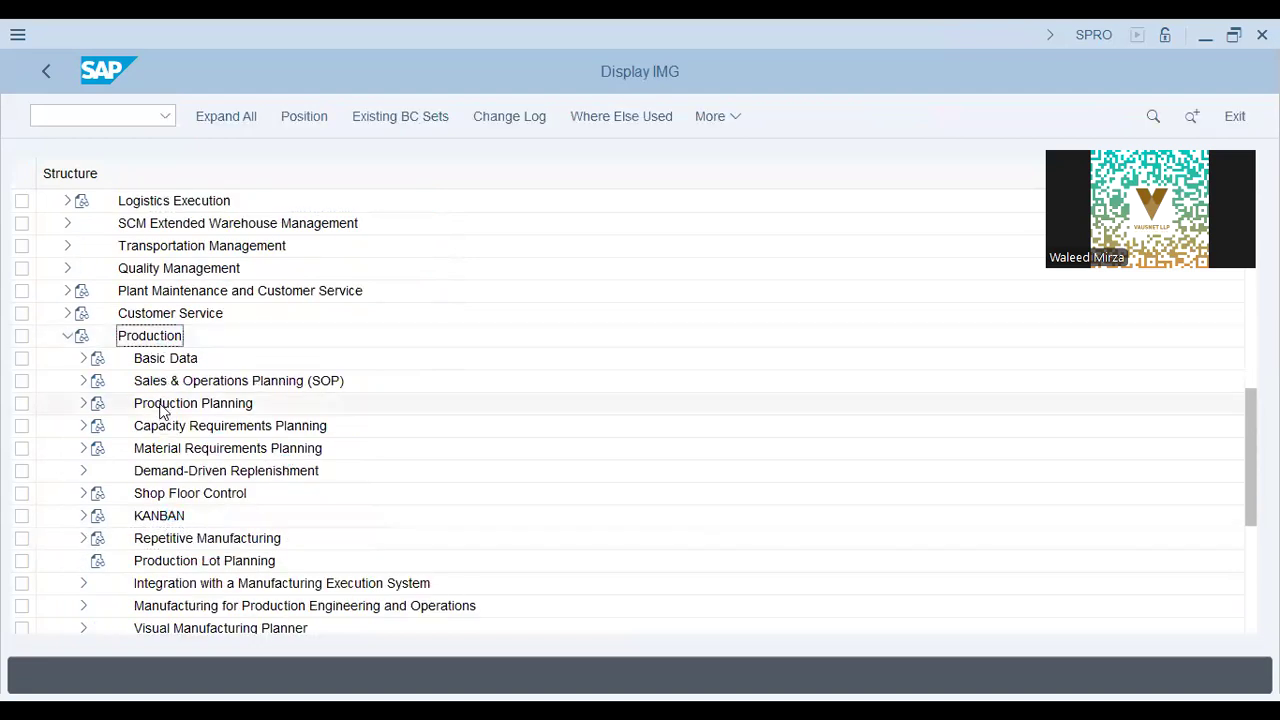
pyautogui.scroll(-1, 200, 470)
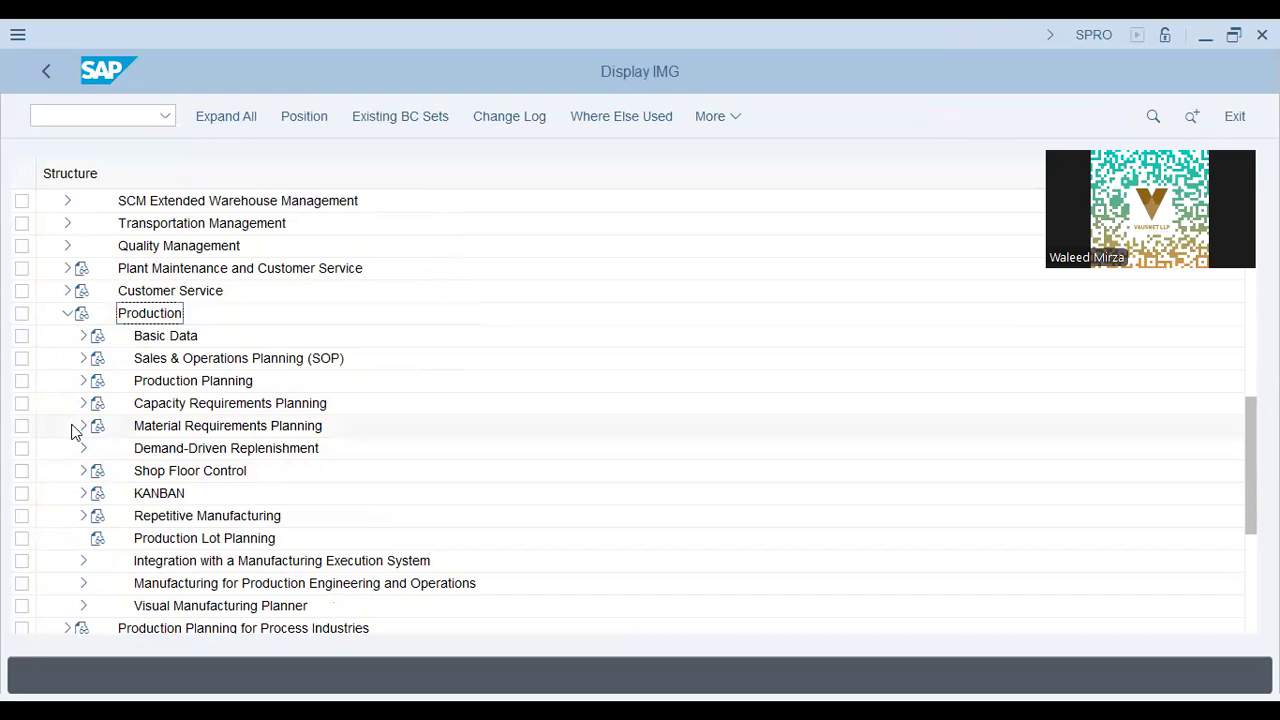
pyautogui.scroll(-1, 60, 400)
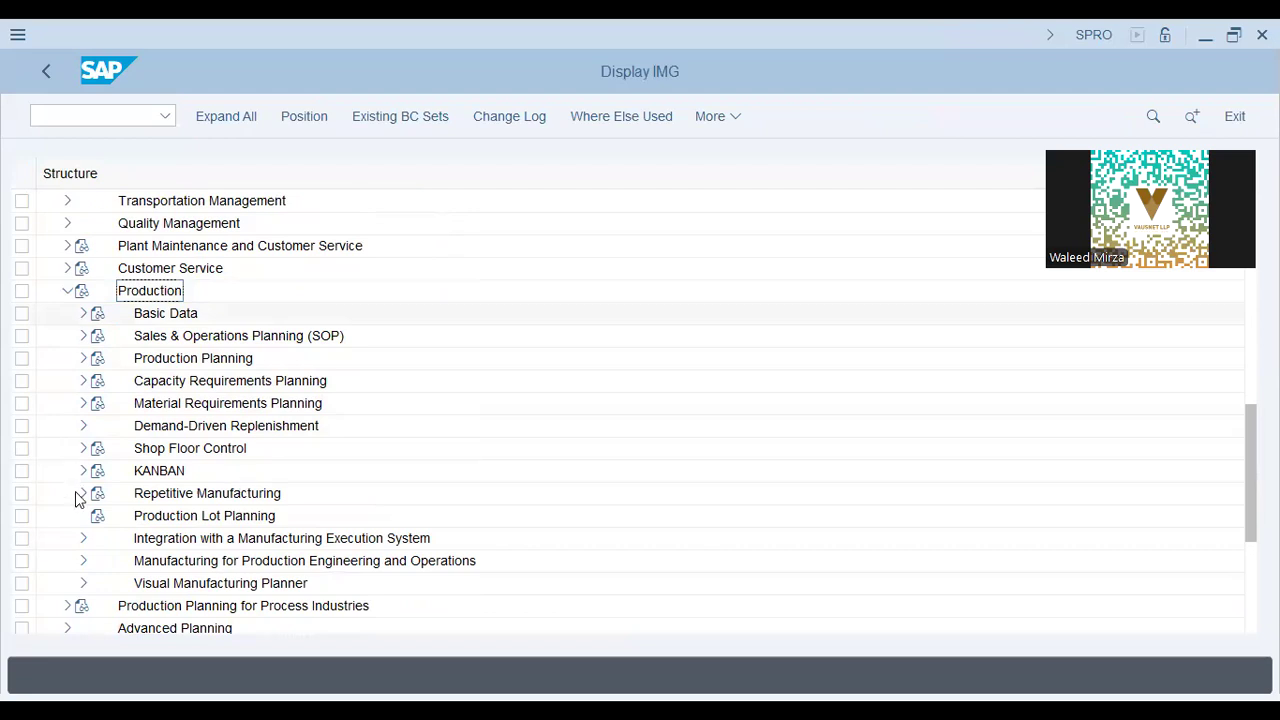
pyautogui.click(84, 313)
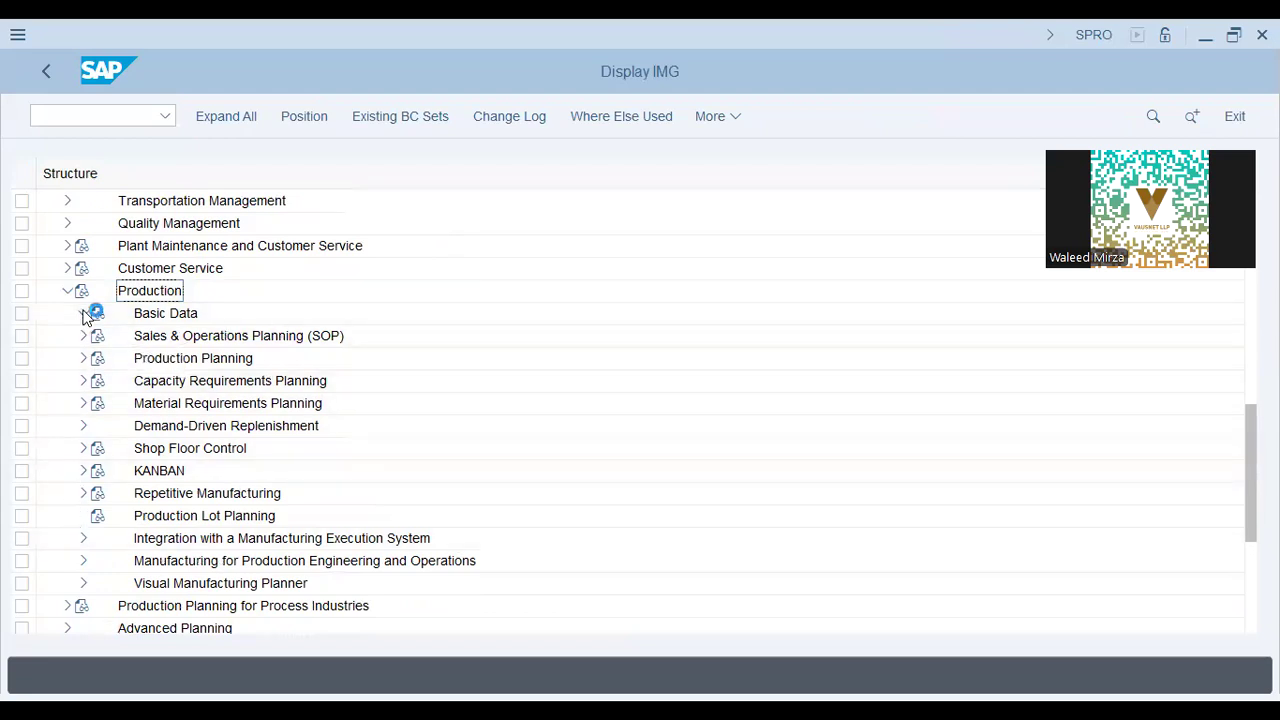
pyautogui.click(99, 358)
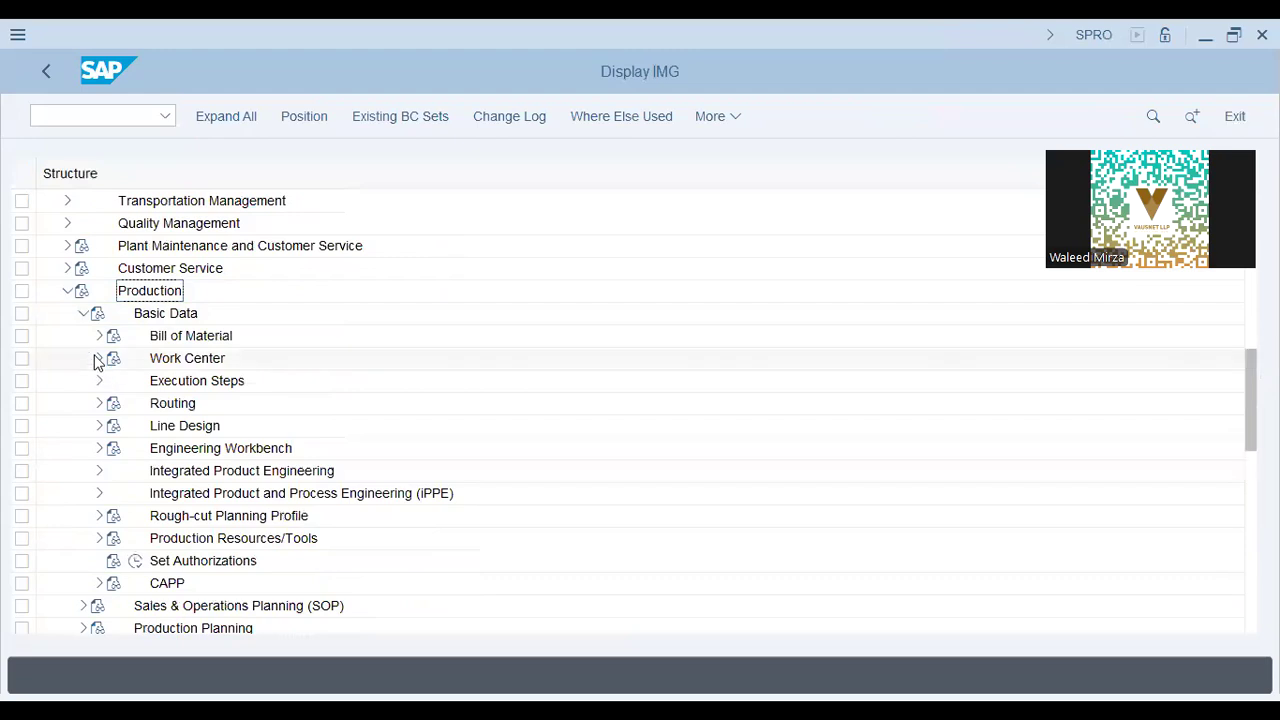
pyautogui.click(115, 425)
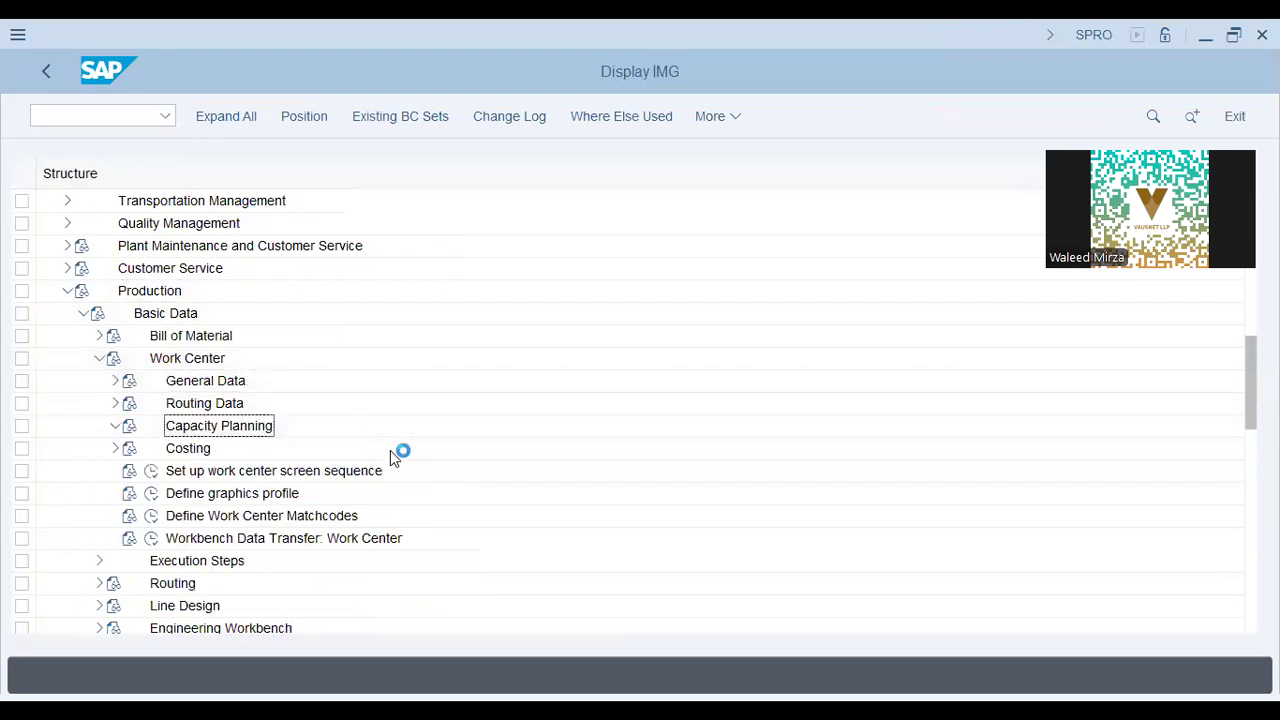
pyautogui.click(218, 477)
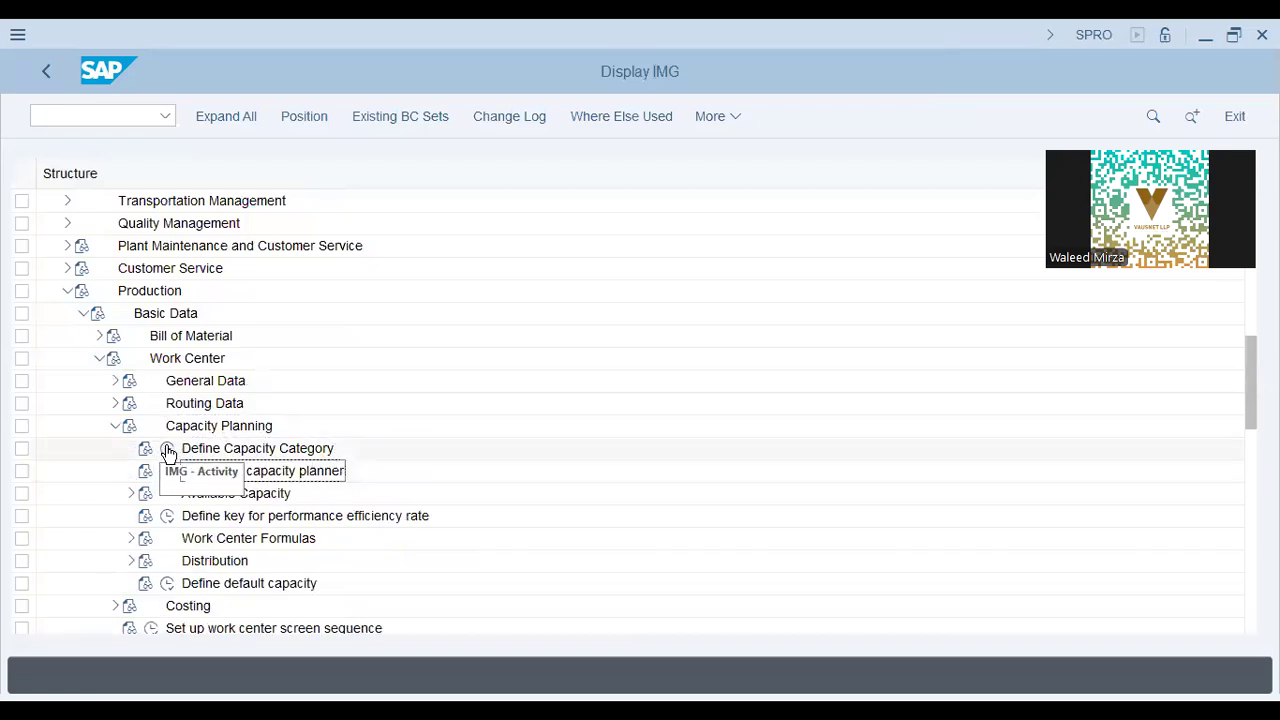
pyautogui.click(170, 449)
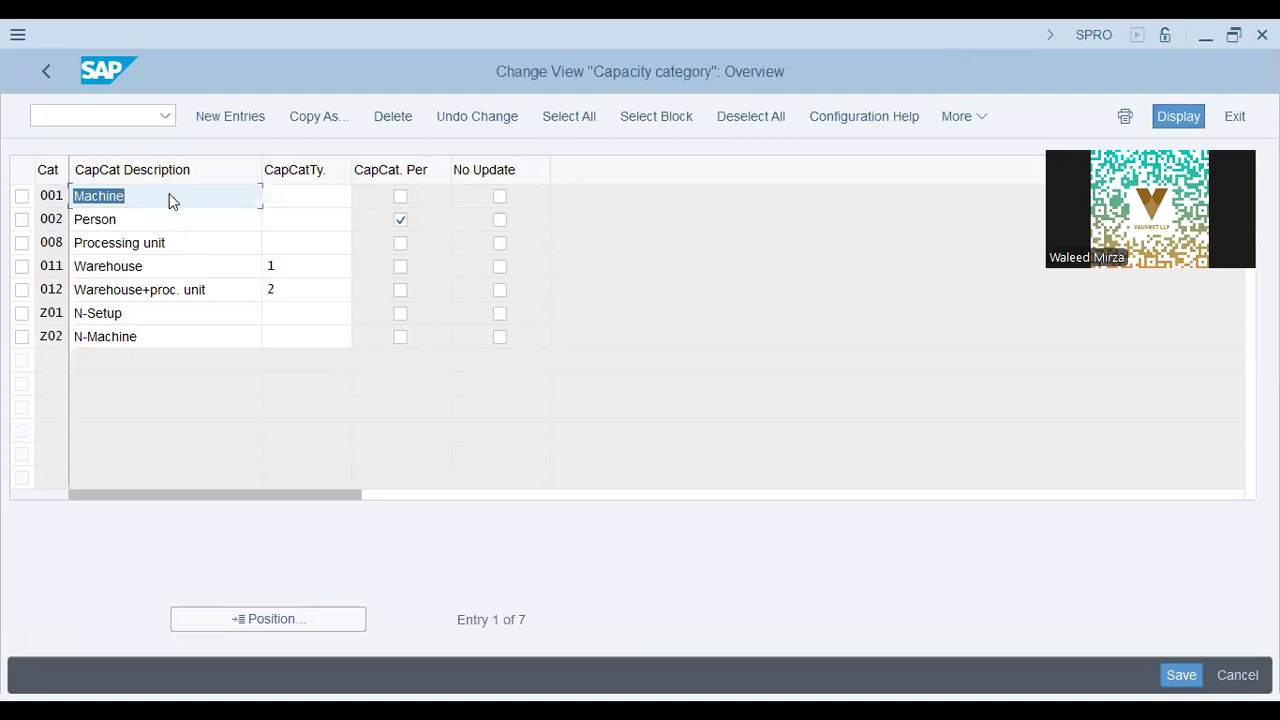
pyautogui.click(171, 198)
pyautogui.click(303, 174)
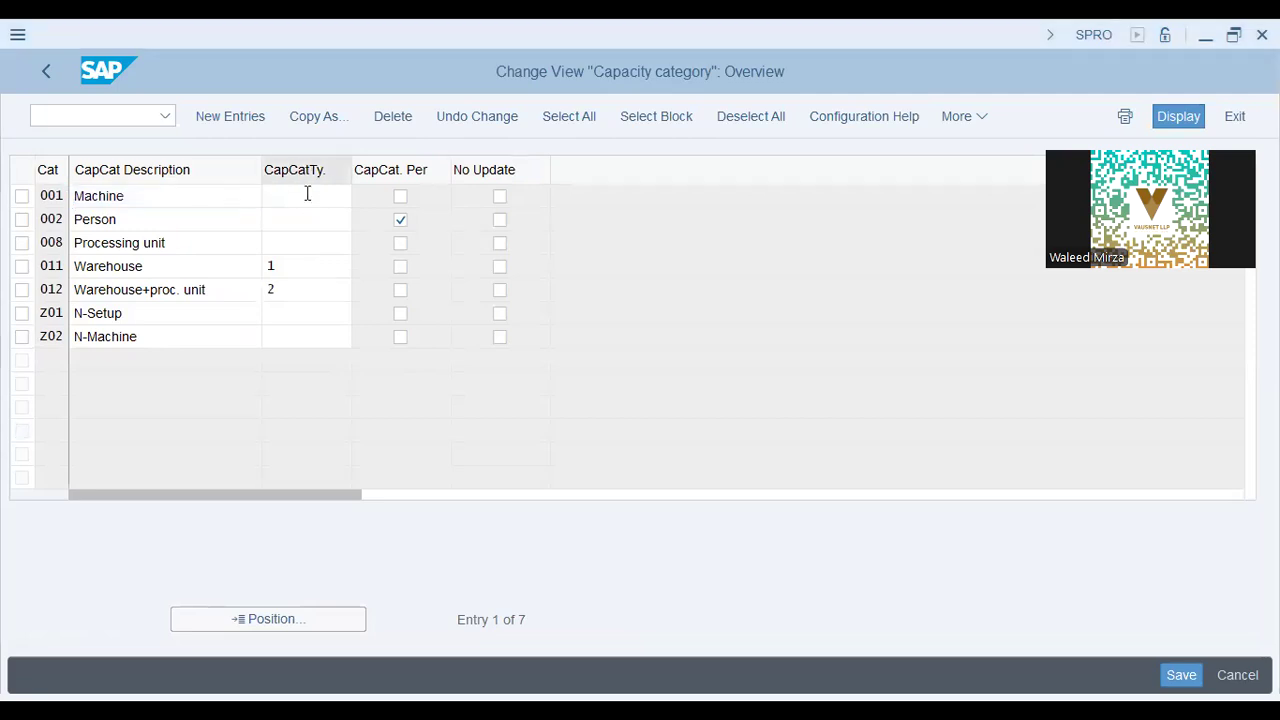
pyautogui.click(308, 169)
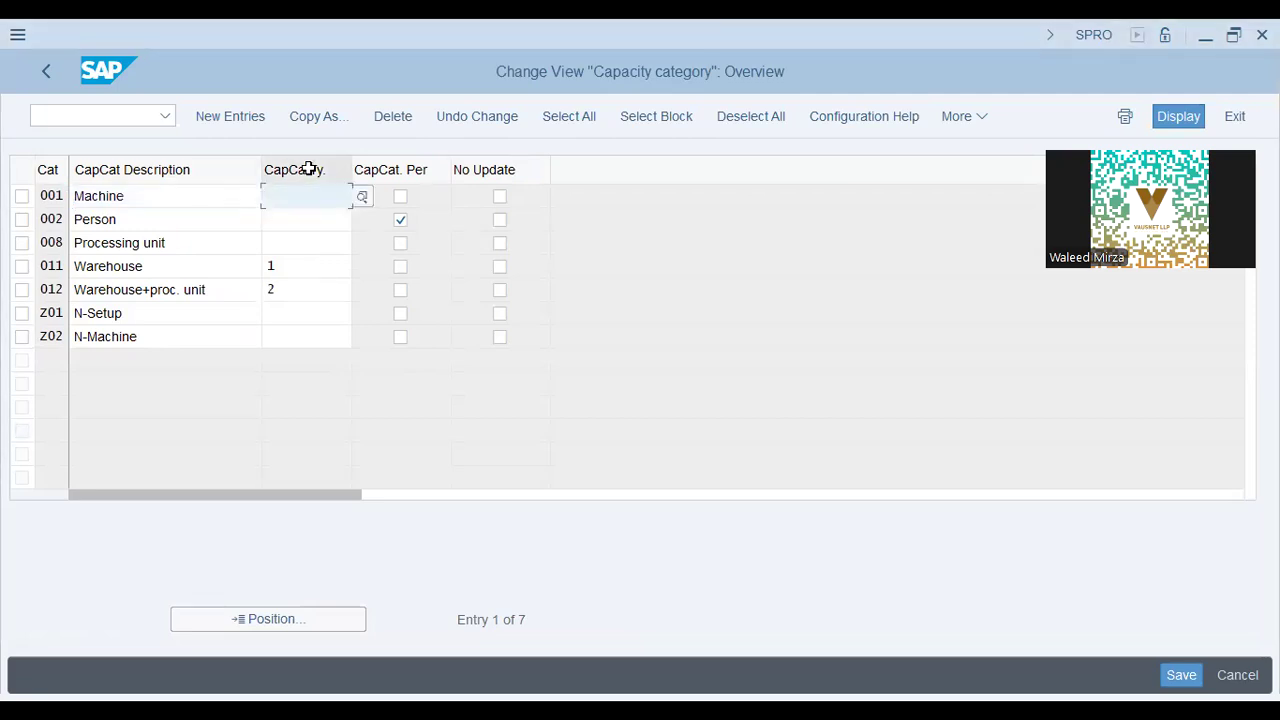
pyautogui.click(148, 201)
pyautogui.click(152, 226)
pyautogui.click(162, 246)
pyautogui.click(149, 320)
pyautogui.click(150, 340)
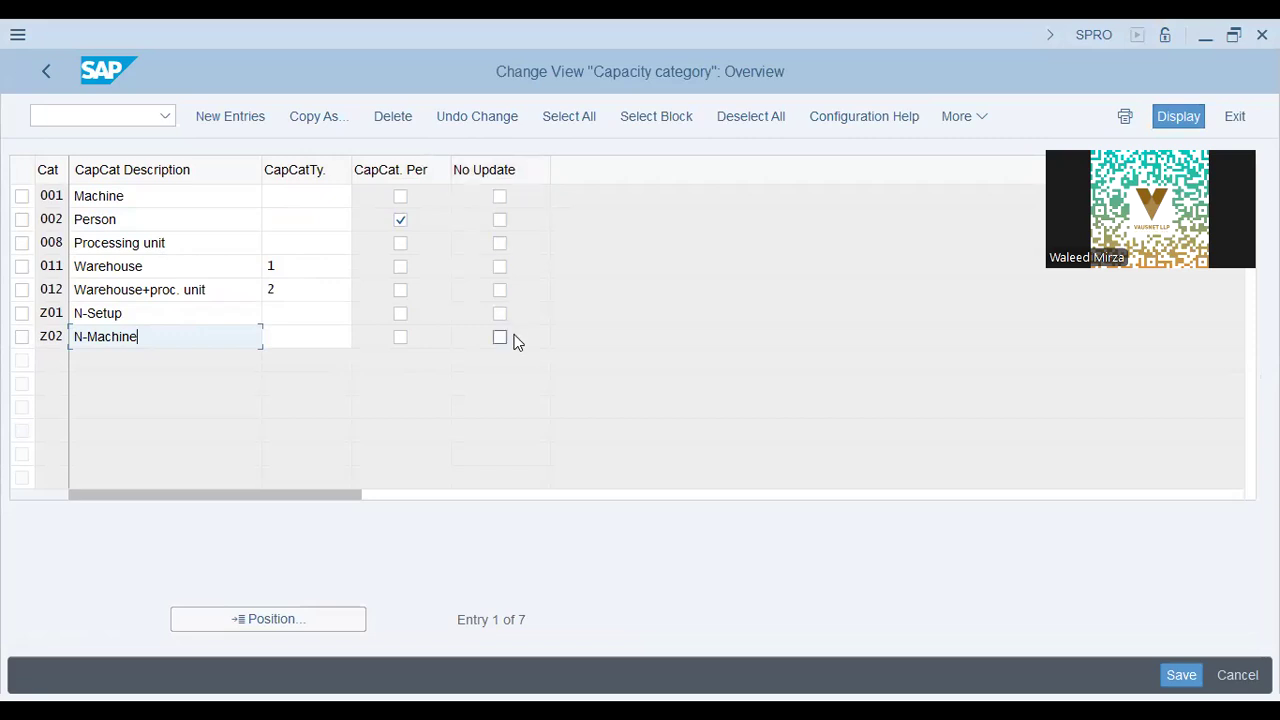
pyautogui.click(170, 227)
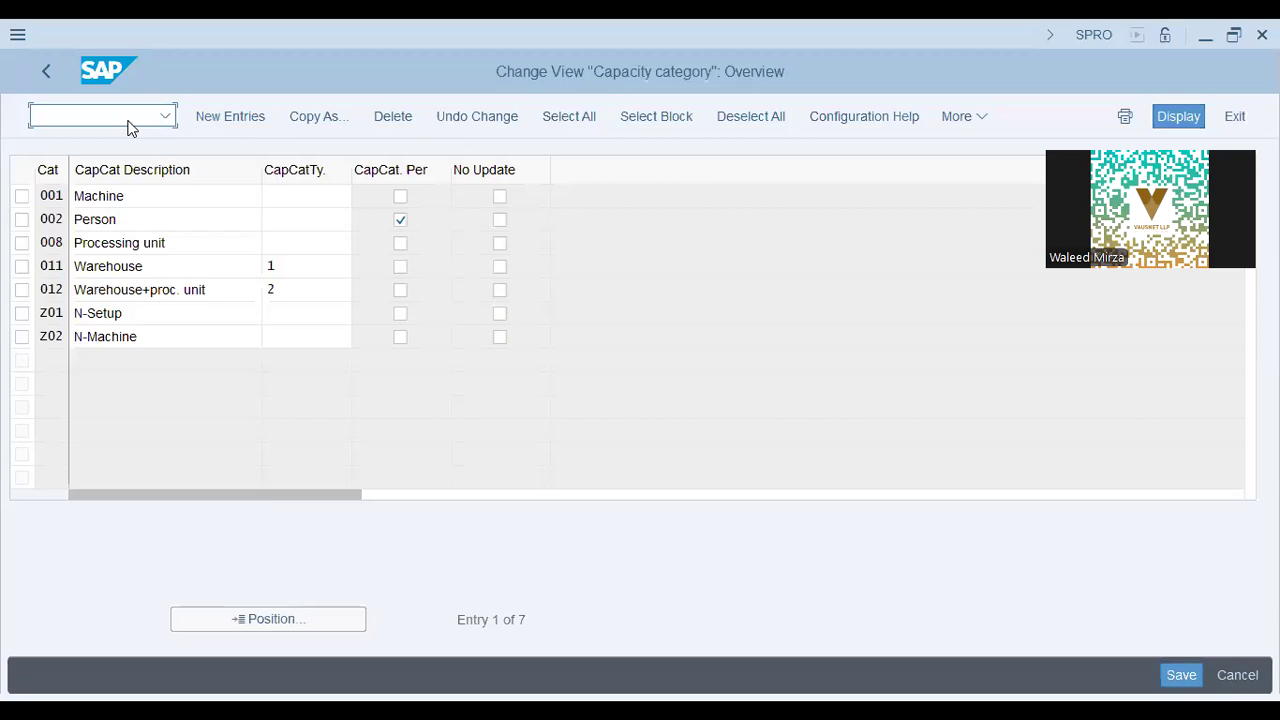
# Start Create Work Center with the /n cr01 command.
pyautogui.write('/n cr01')
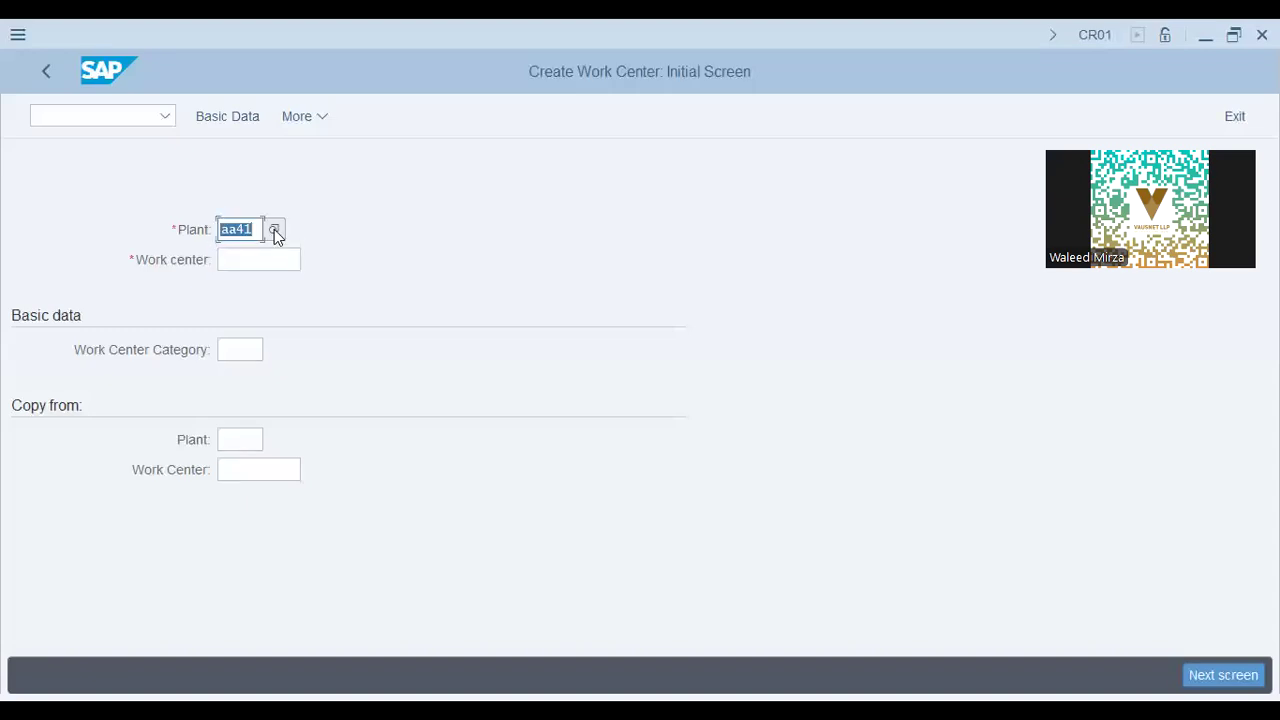
# Enter plant AA42, work center WC-05 and category 0001 to reach Basic Data.
pyautogui.write('aa42')
pyautogui.press('Tab')
pyautogui.click(426, 224)
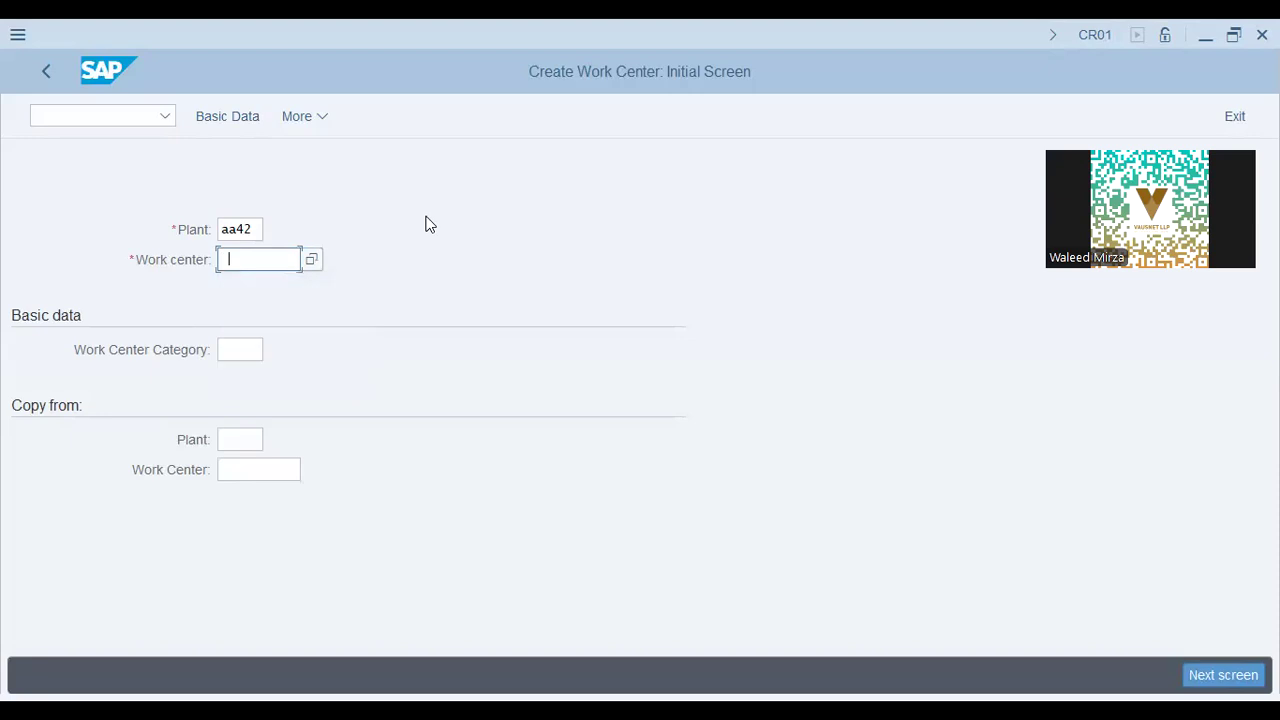
pyautogui.write('WC-')
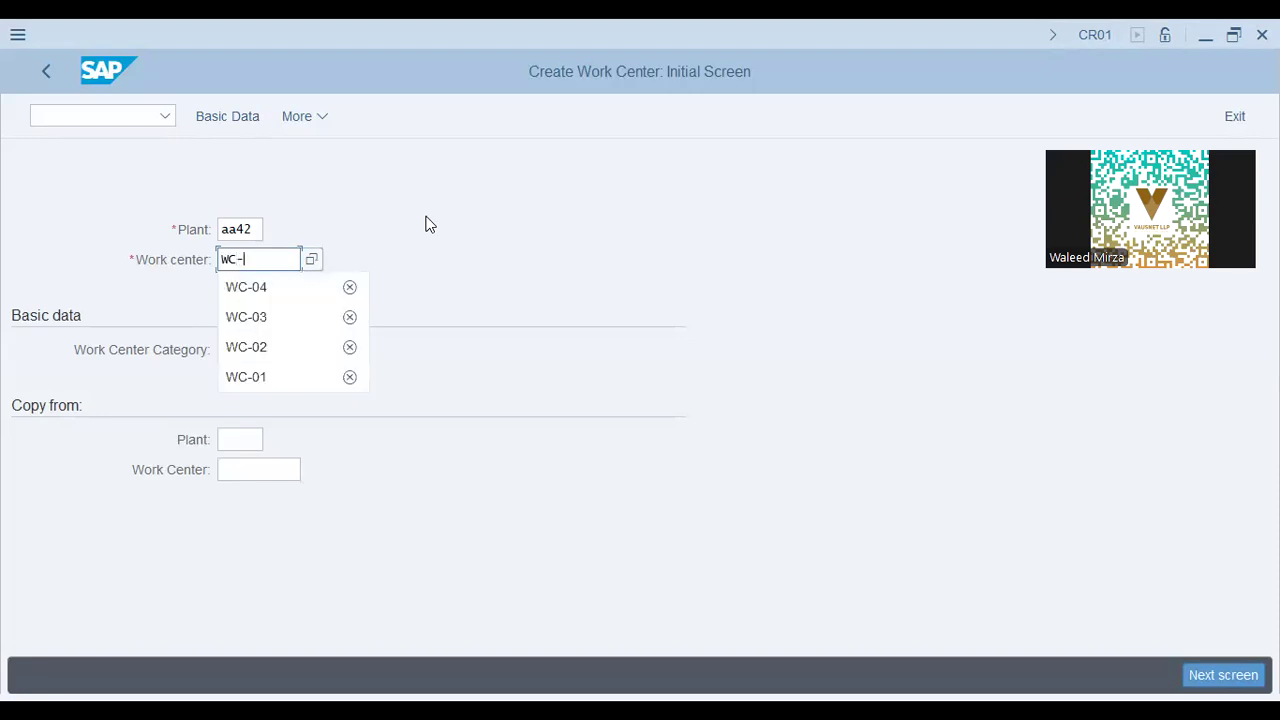
pyautogui.write('05')
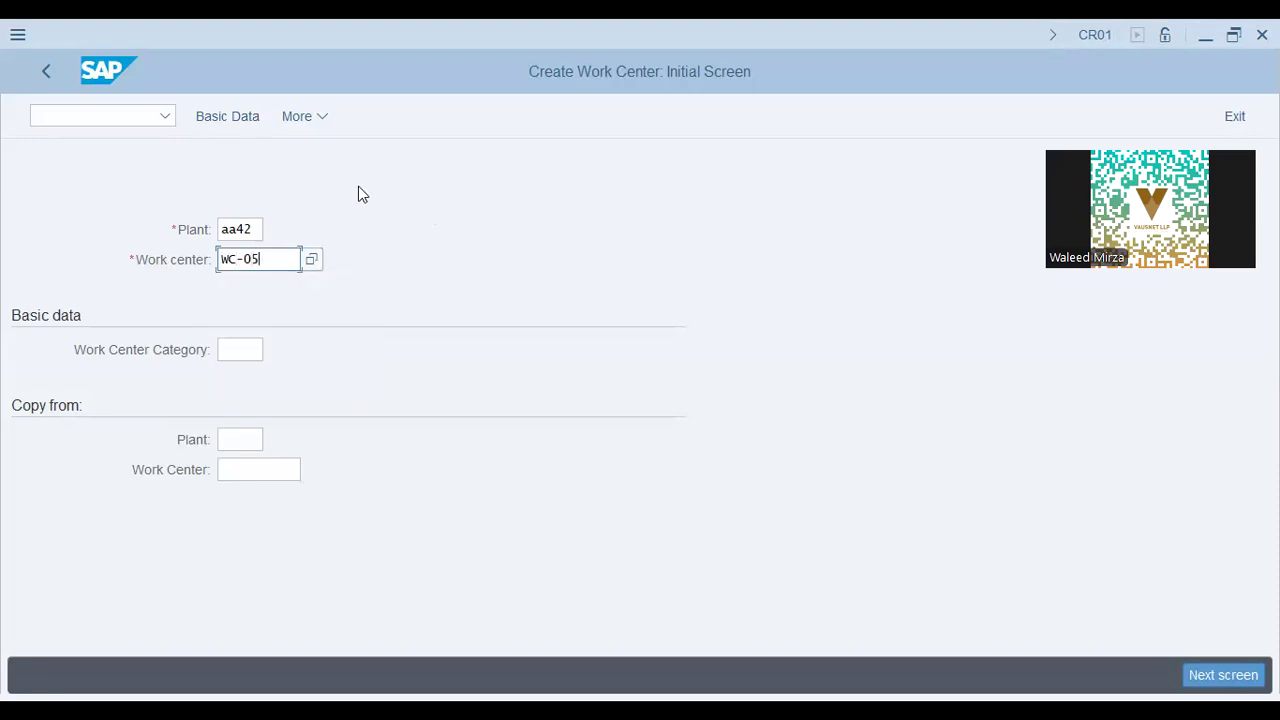
pyautogui.click(238, 114)
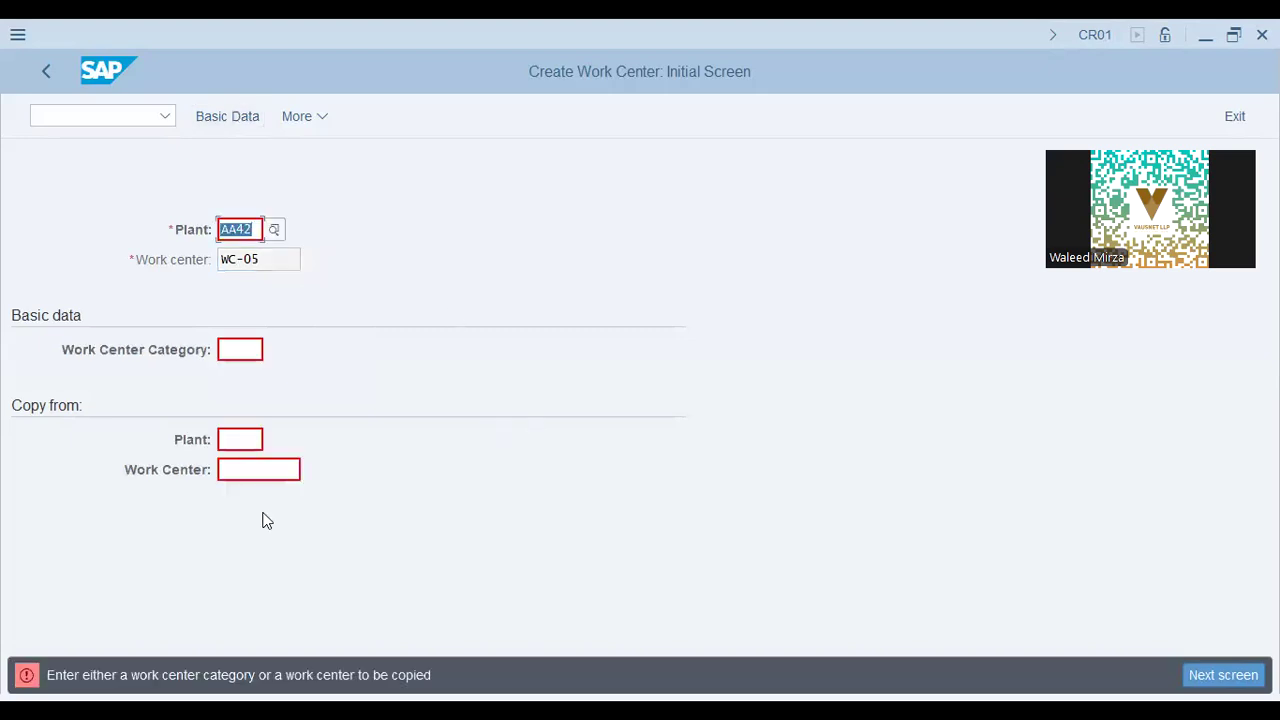
pyautogui.click(245, 439)
pyautogui.click(255, 344)
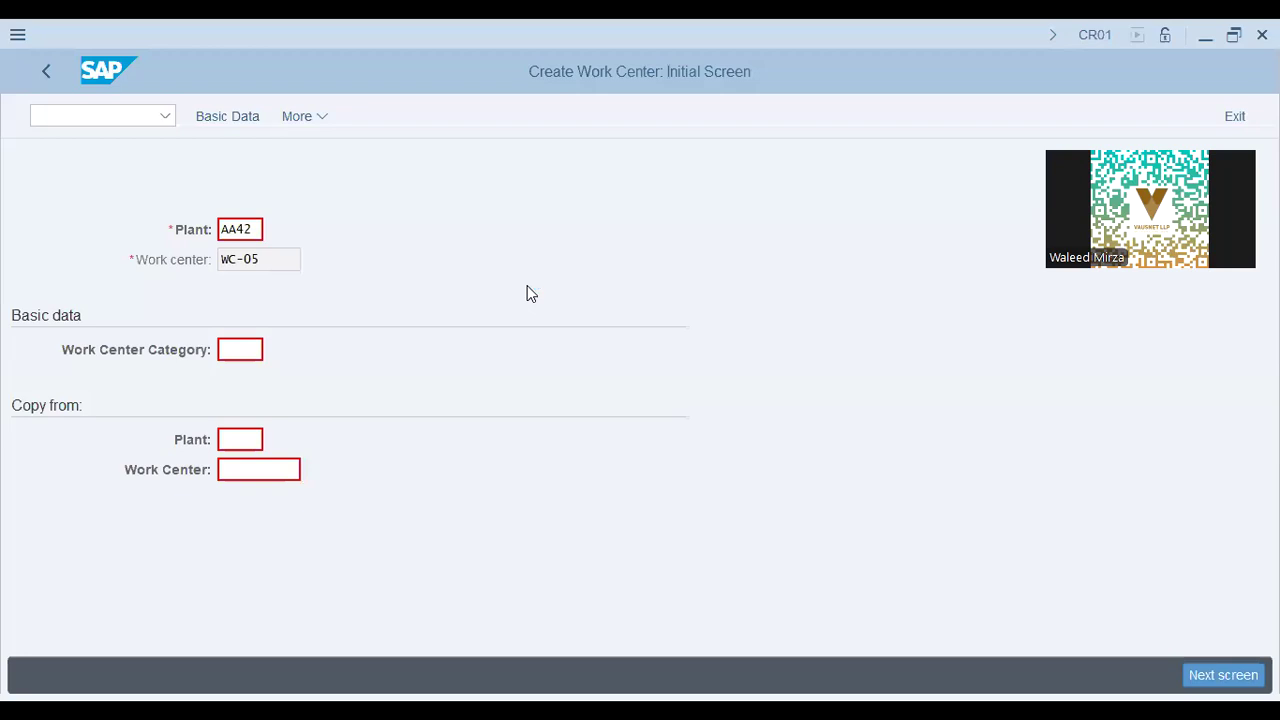
pyautogui.press('BackSpace')
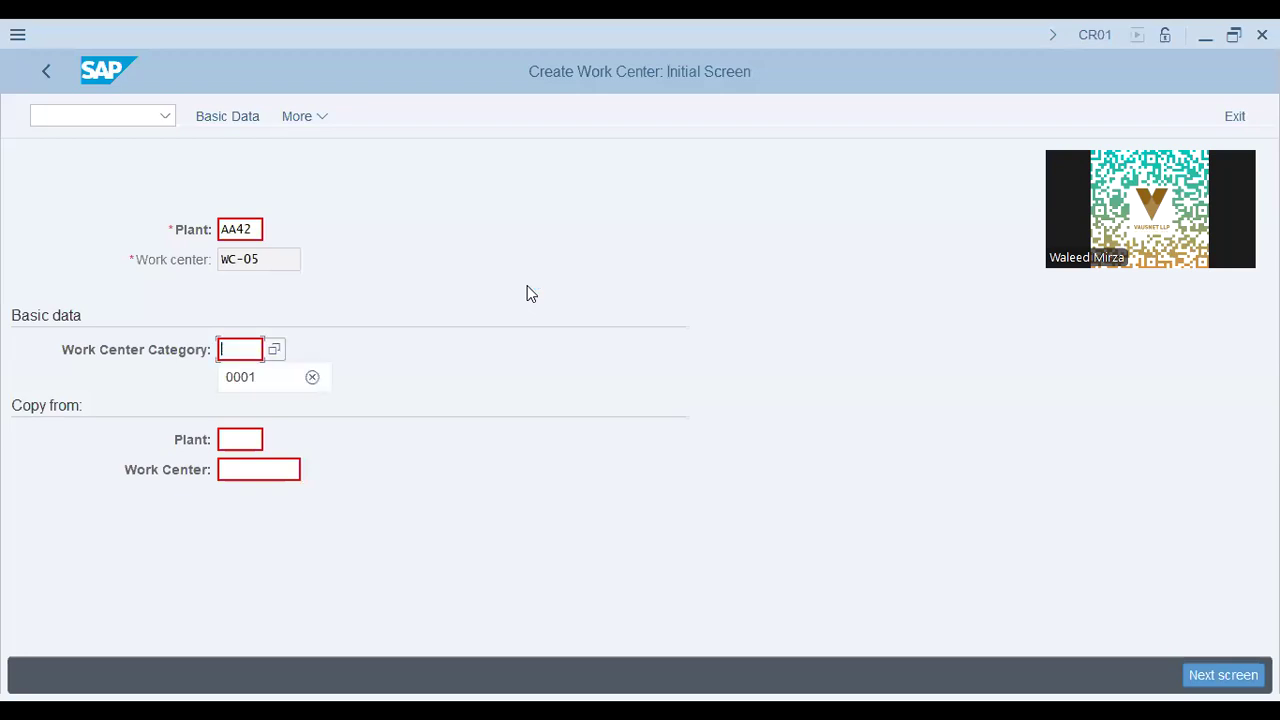
pyautogui.press('Down')
pyautogui.press('Return')
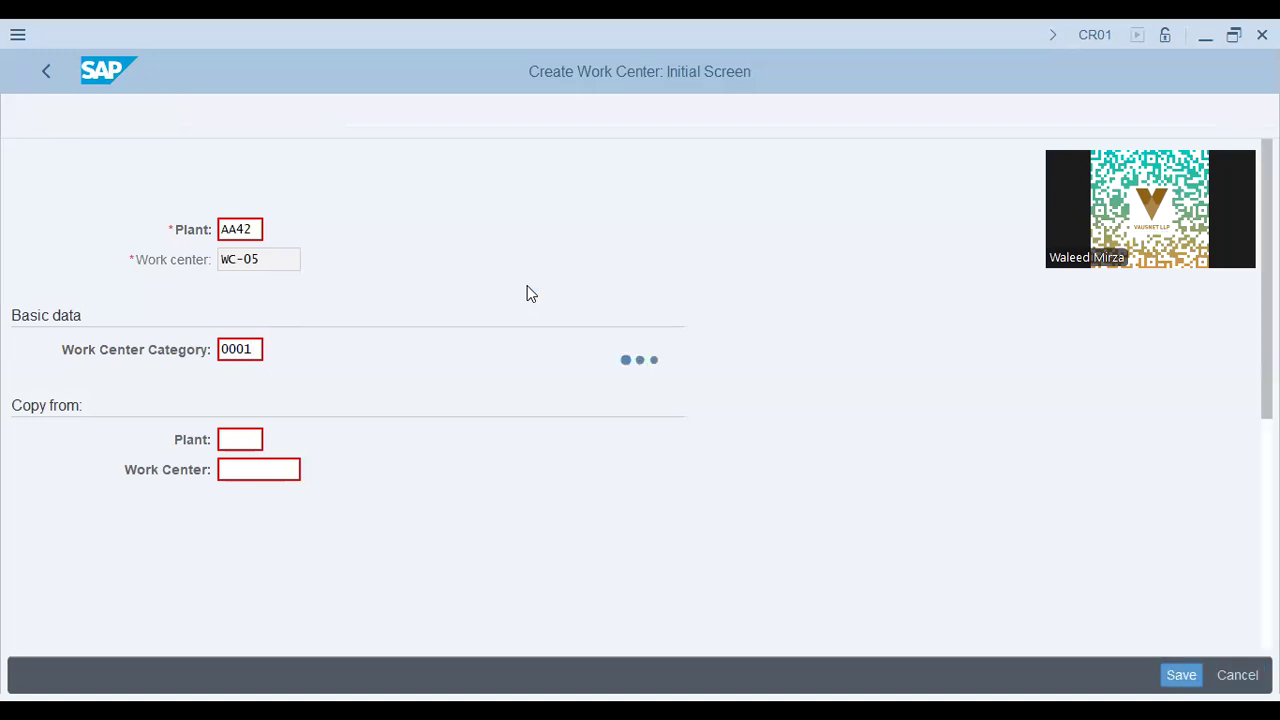
pyautogui.press('BackSpace')
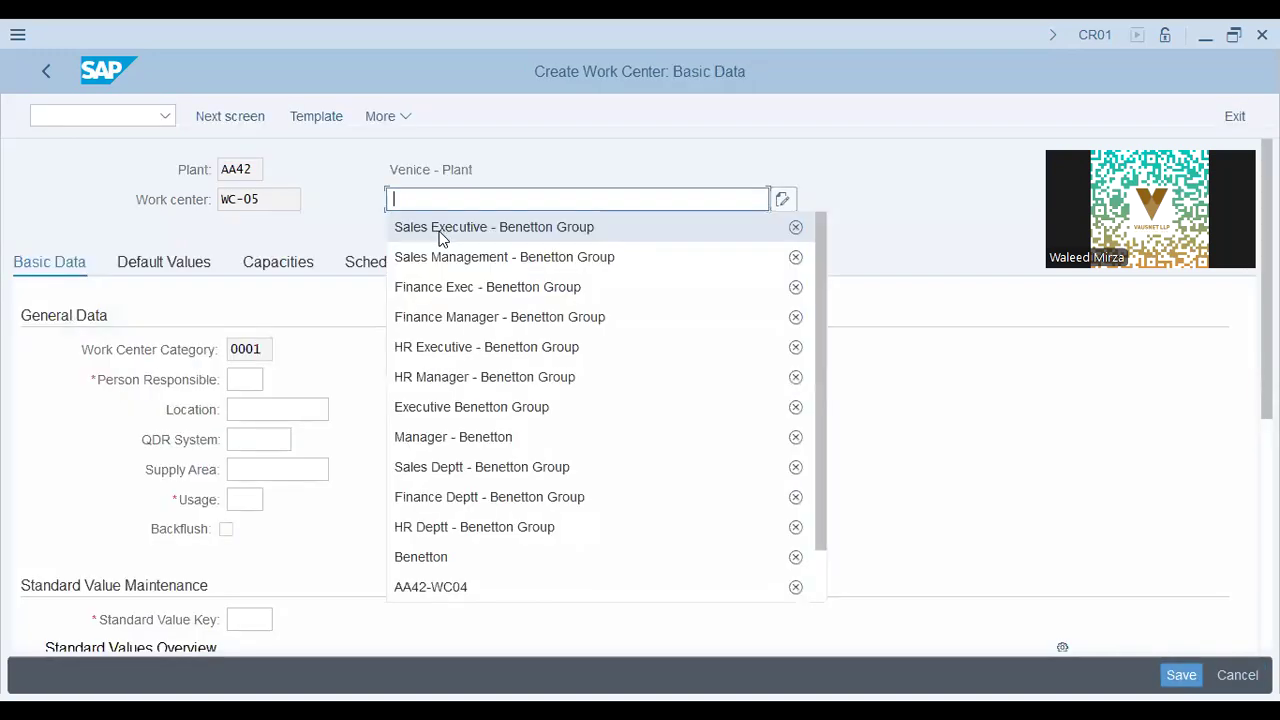
# Describe WC-05 as 'wc-05 (Molding)' and fill in the person responsible.
pyautogui.click(403, 207)
pyautogui.write('wc-05 (')
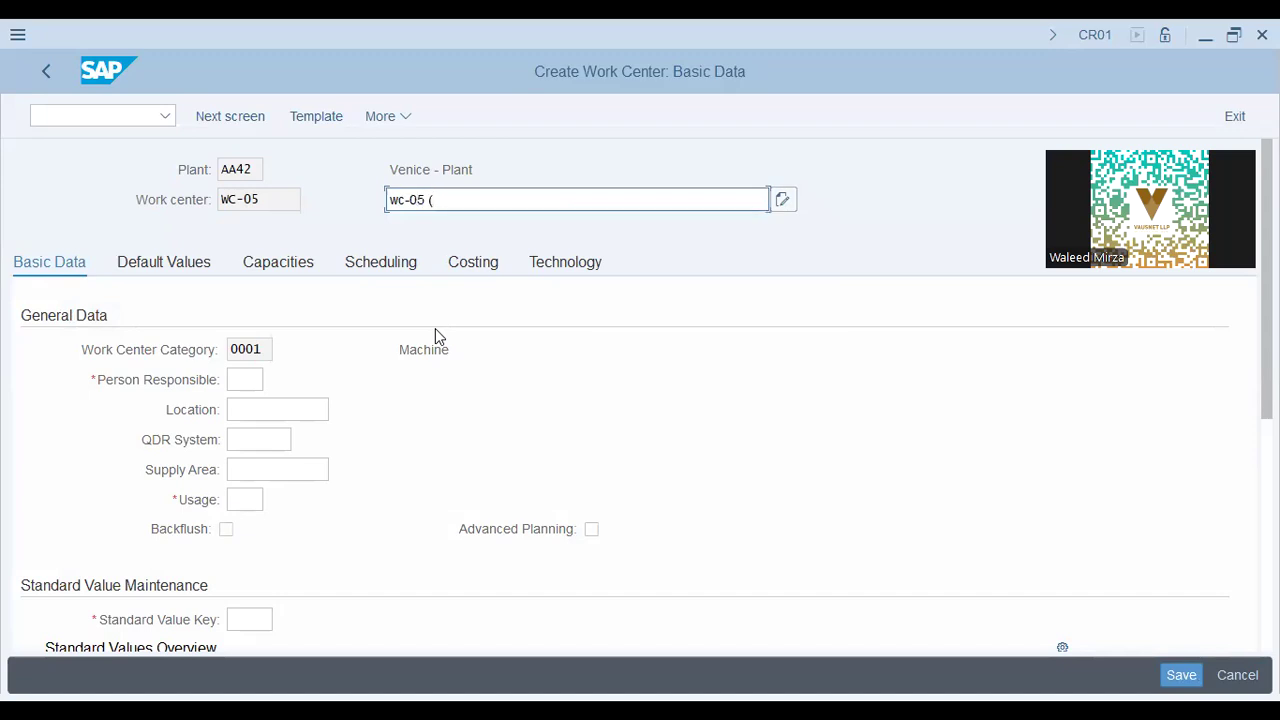
pyautogui.write('Molding)')
pyautogui.click(248, 383)
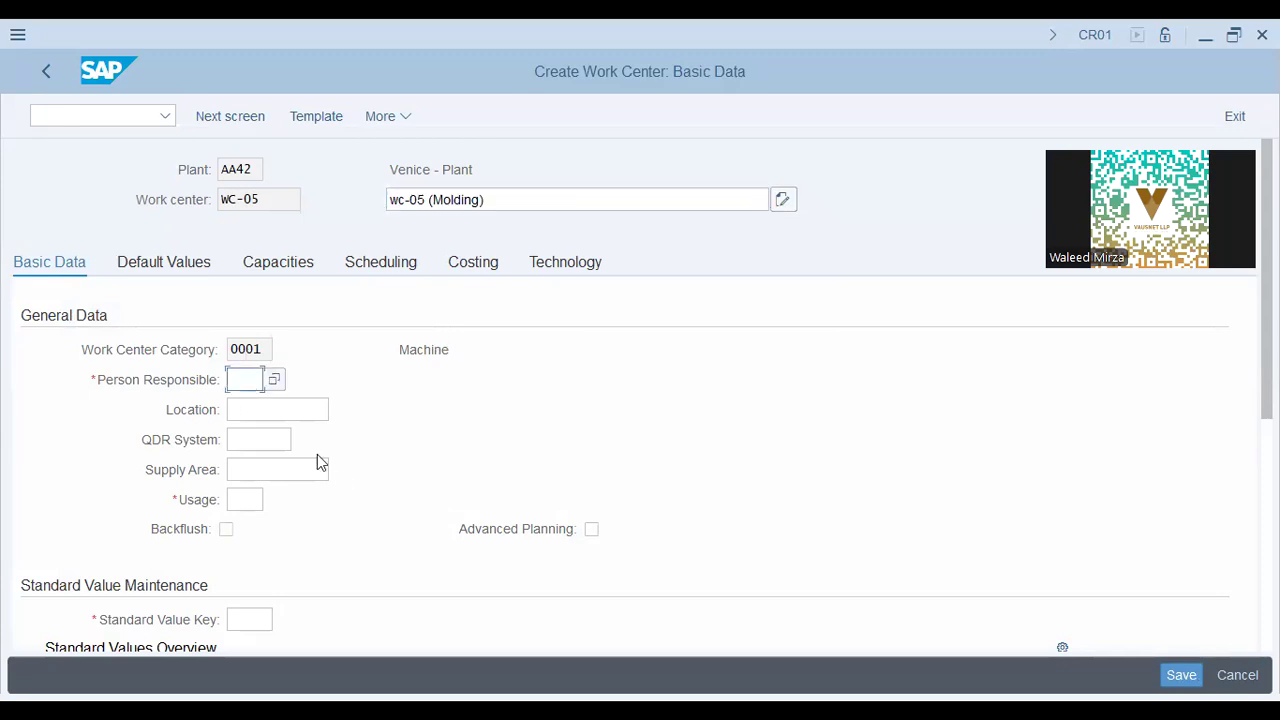
pyautogui.click(270, 409)
# Set usage 001 and standard value key SAP1, then confirm the basic data.
pyautogui.click(262, 502)
pyautogui.click(266, 528)
pyautogui.scroll(-3, 341, 451)
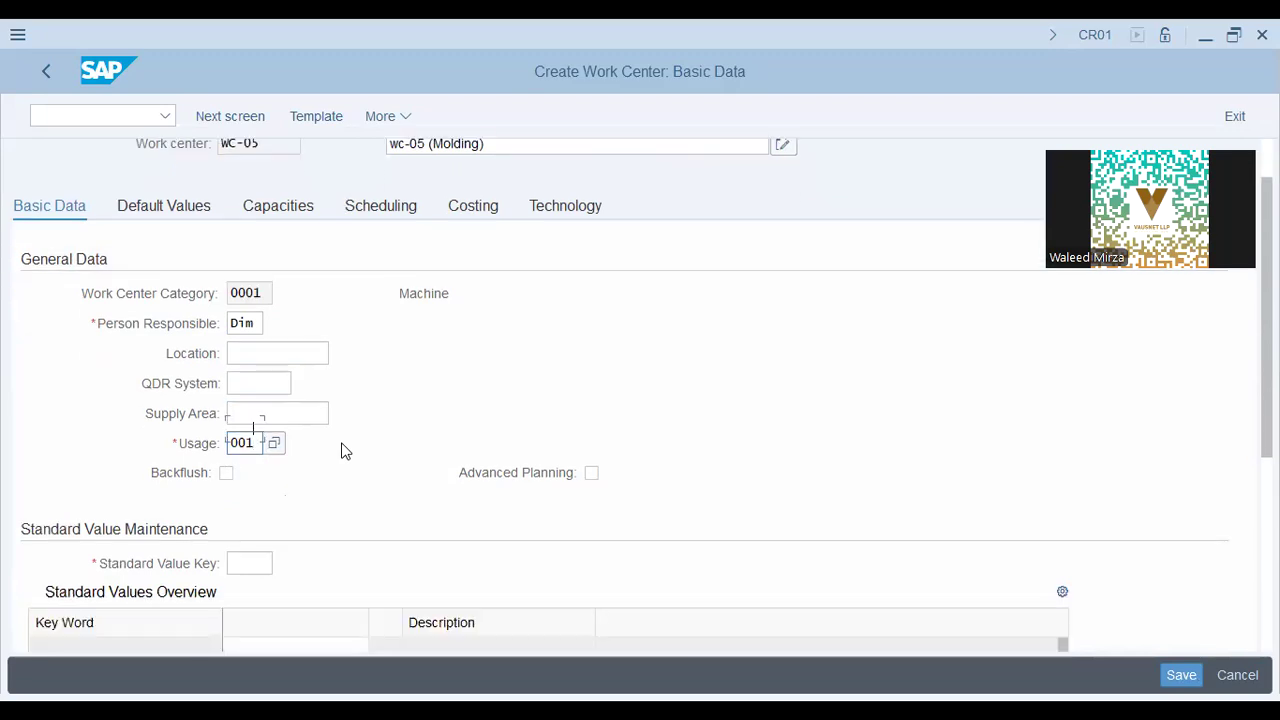
pyautogui.click(270, 486)
pyautogui.click(278, 510)
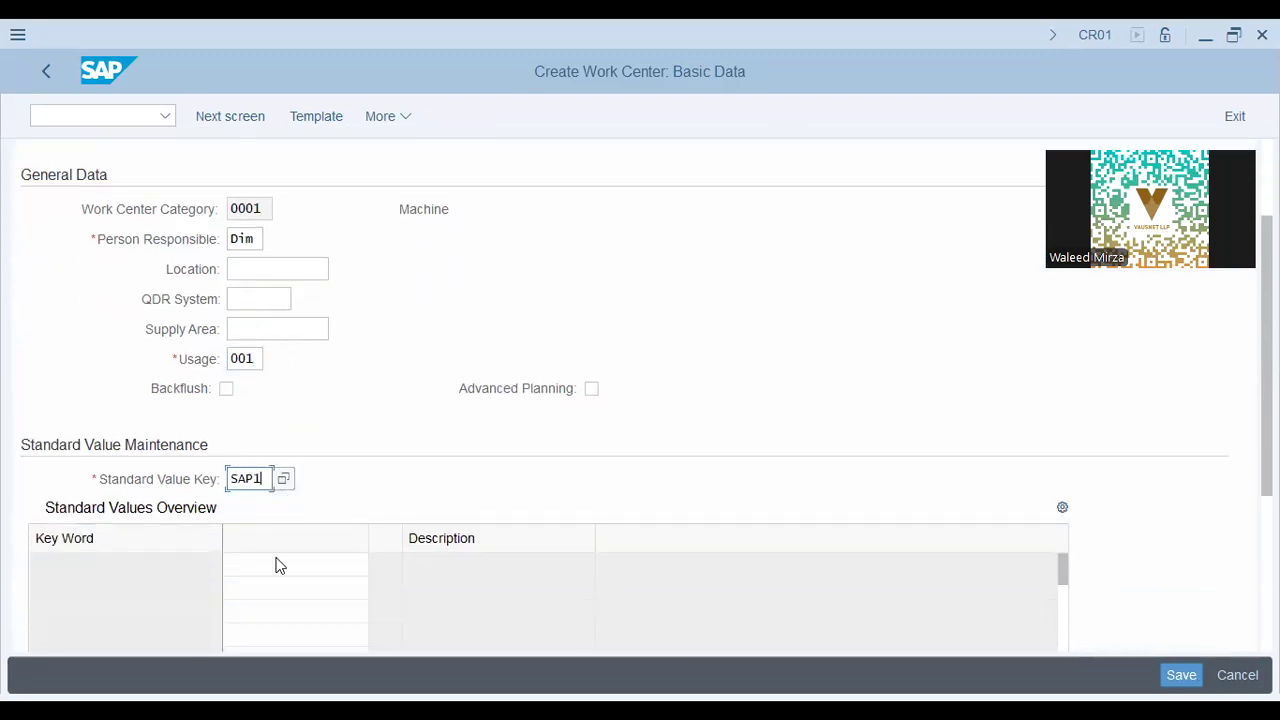
pyautogui.scroll(-2, 383, 483)
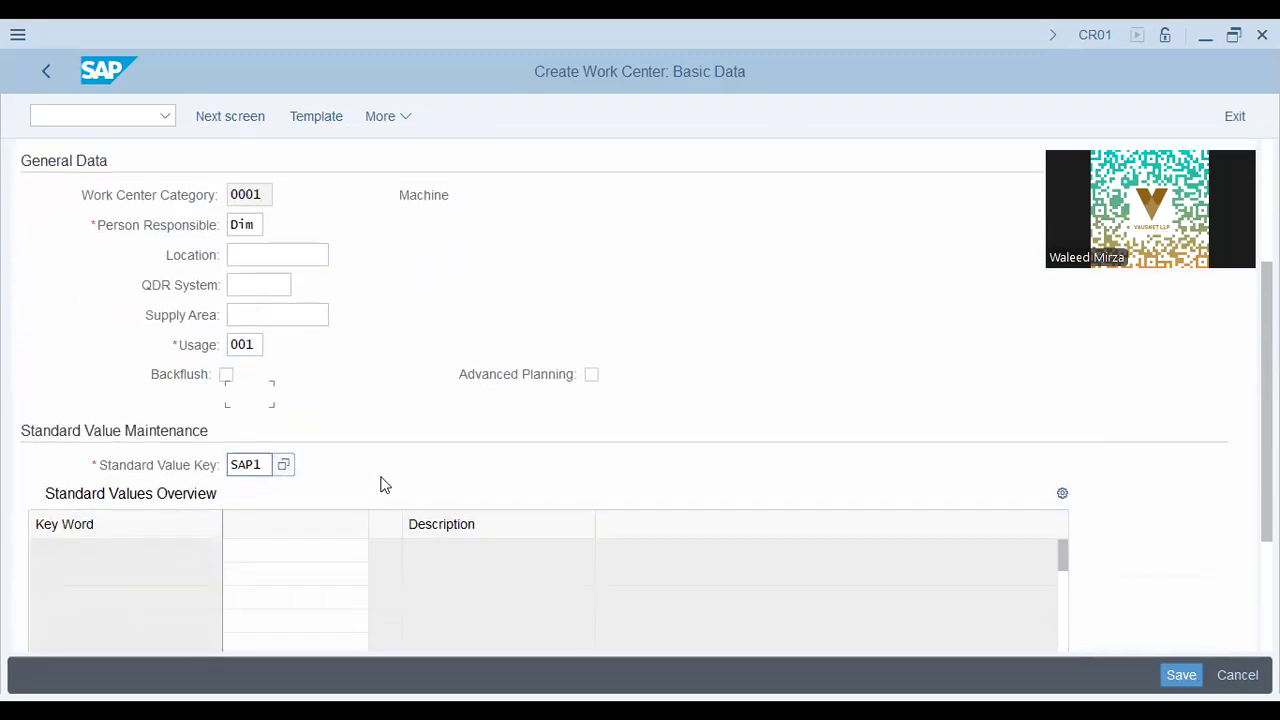
pyautogui.press('Return')
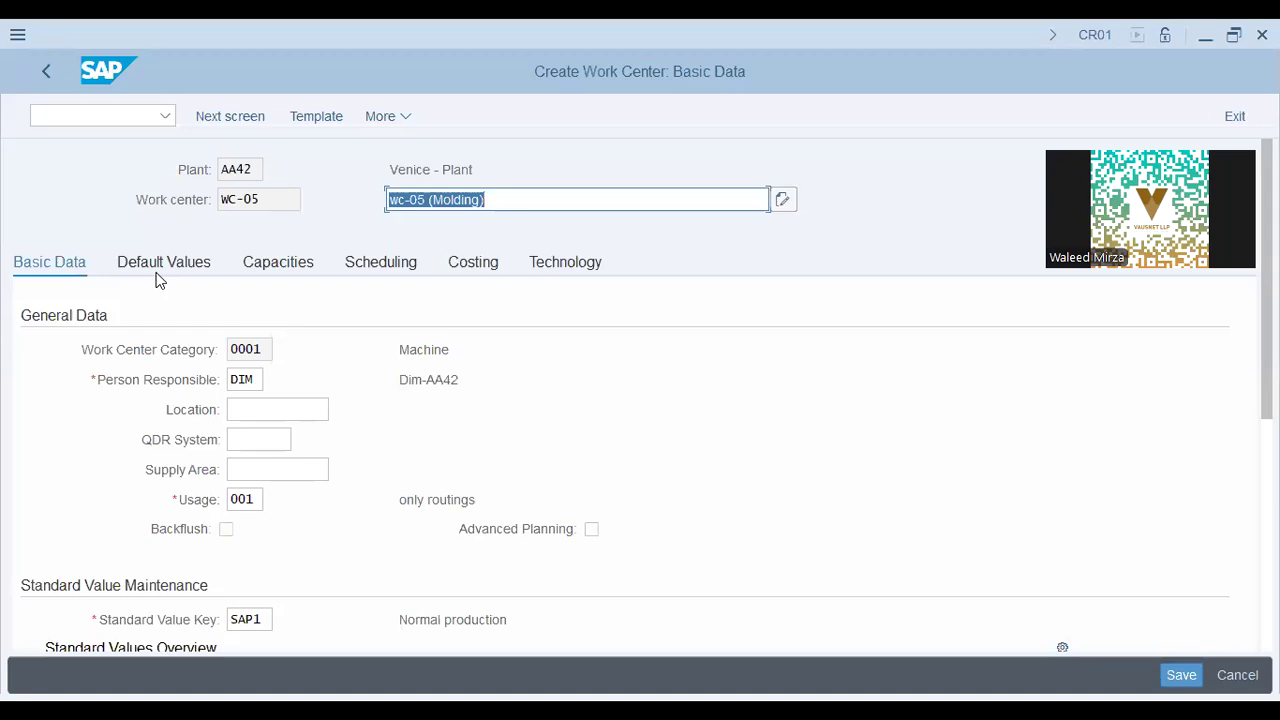
pyautogui.click(161, 269)
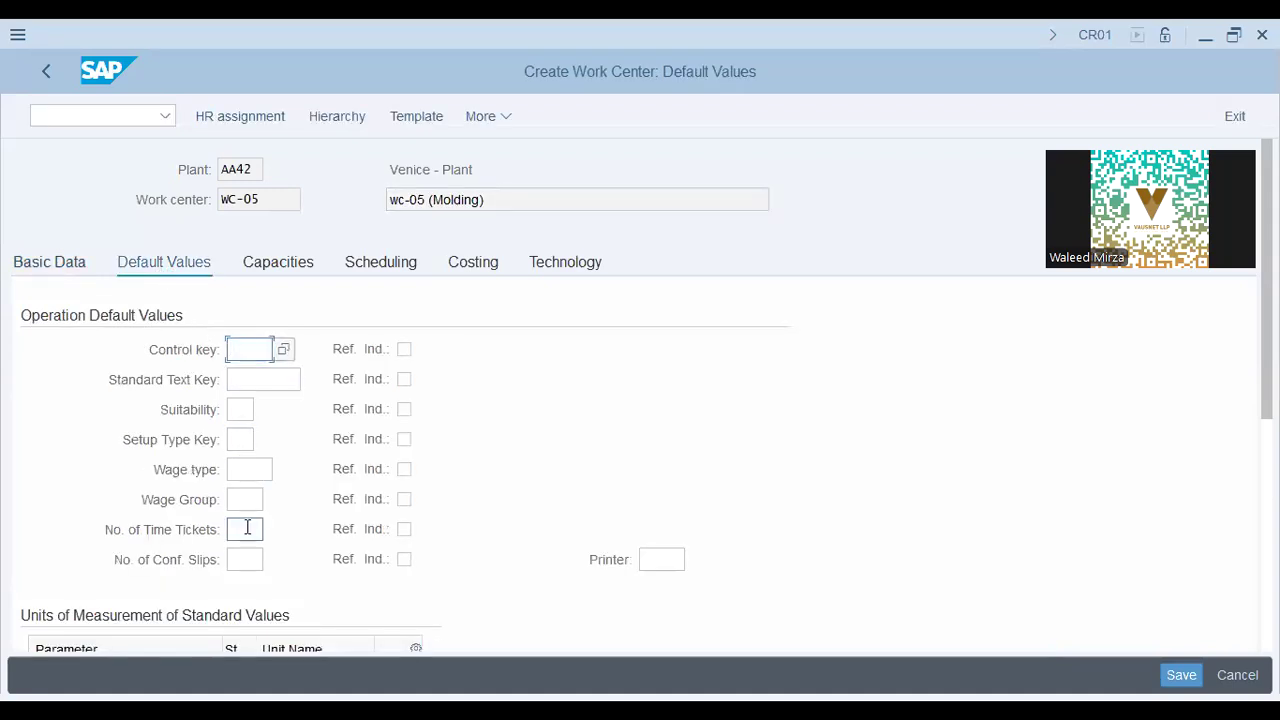
# Review the Setup, Labor and Machine unit fields on WC-05's Default Values tab.
pyautogui.scroll(-3, 247, 532)
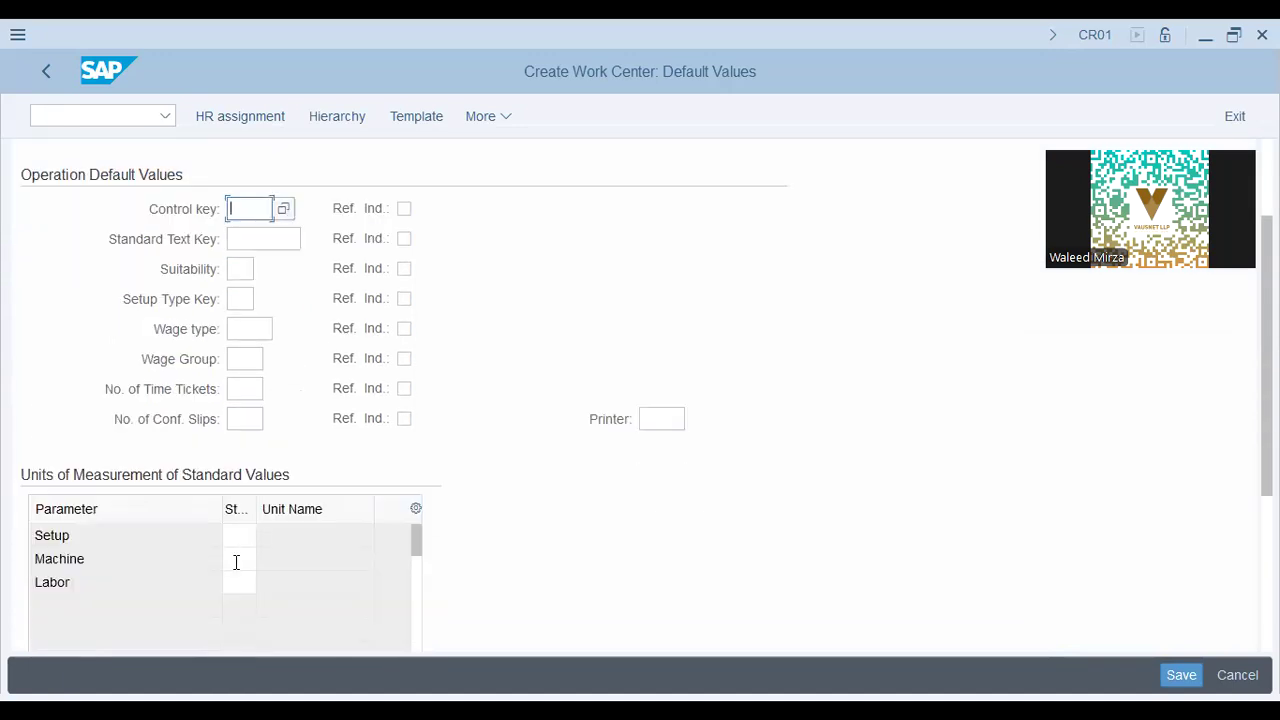
pyautogui.click(238, 536)
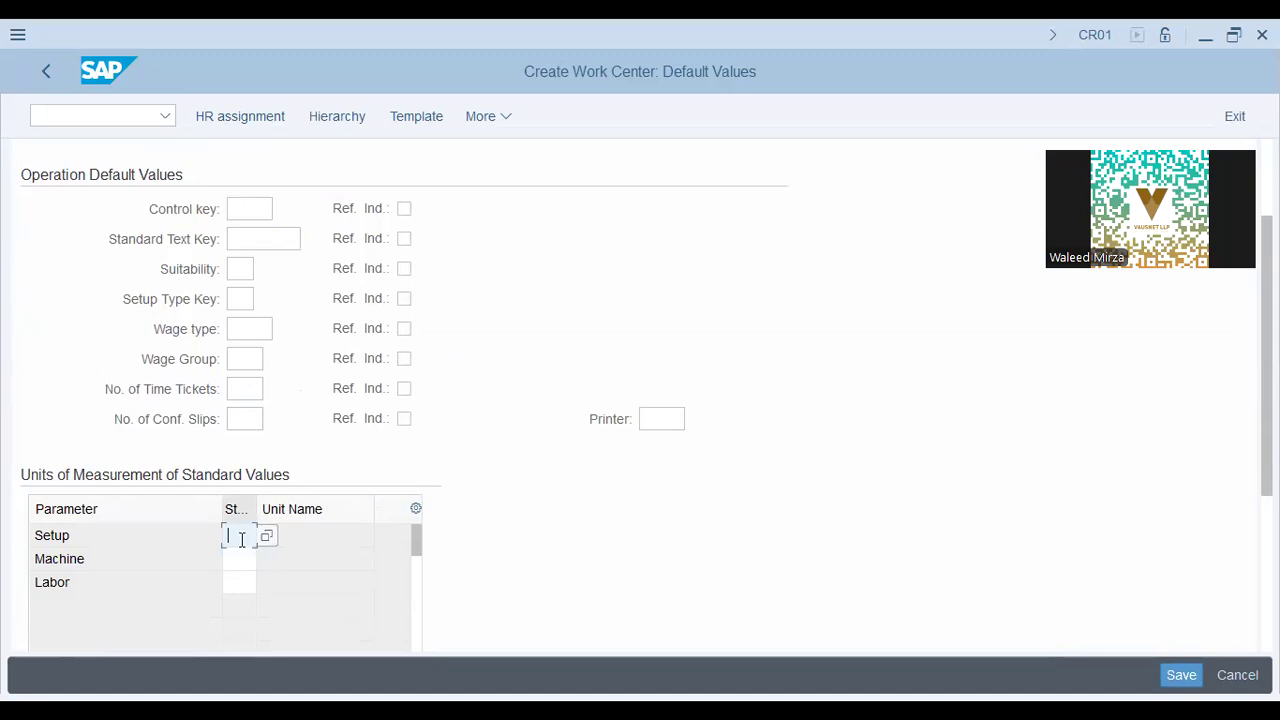
pyautogui.click(237, 583)
pyautogui.click(233, 558)
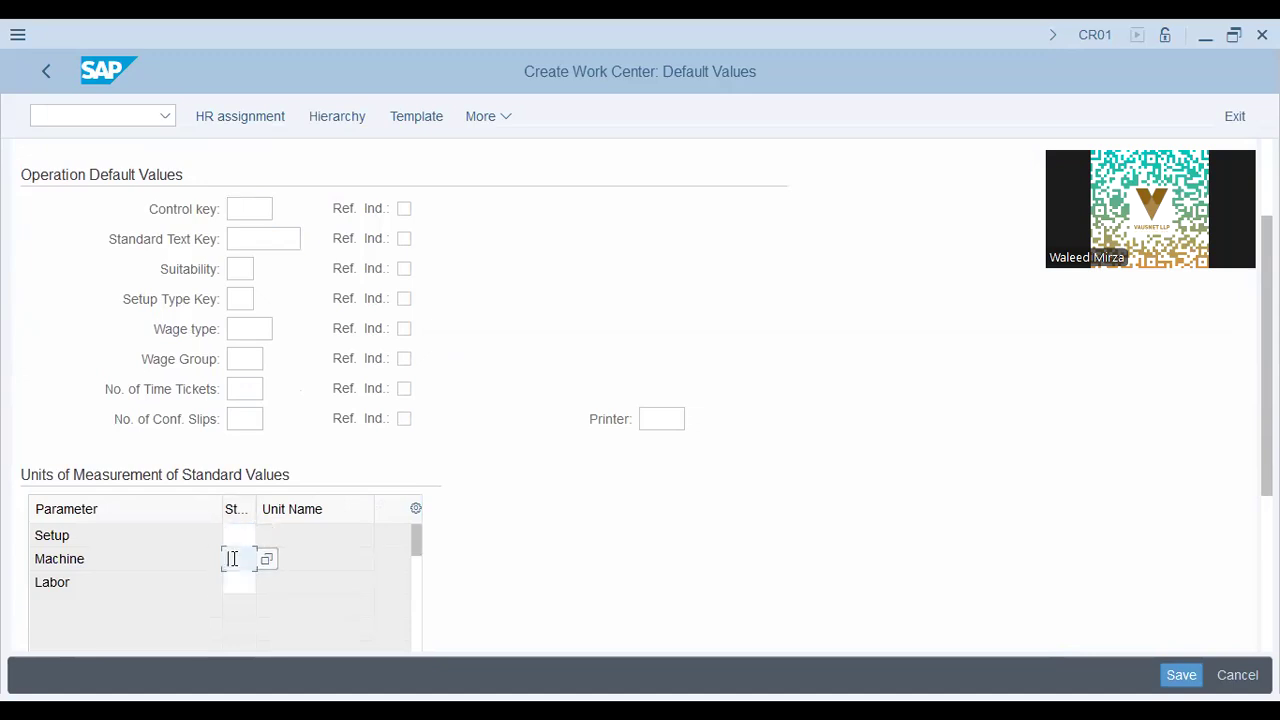
pyautogui.click(240, 533)
pyautogui.scroll(3, 252, 360)
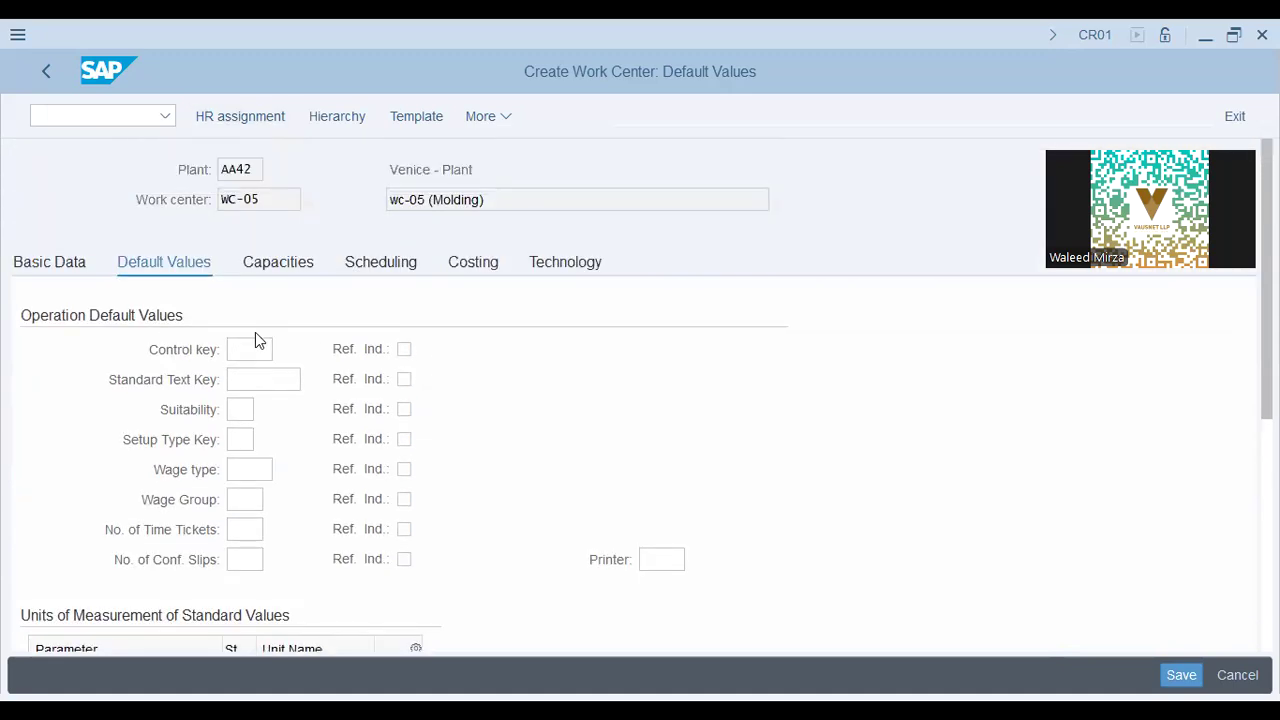
pyautogui.click(252, 257)
# Assign capacity categories 001 and 002 to WC-05 and open capacity 001's header.
pyautogui.click(282, 376)
pyautogui.click(284, 386)
pyautogui.click(268, 588)
pyautogui.click(265, 647)
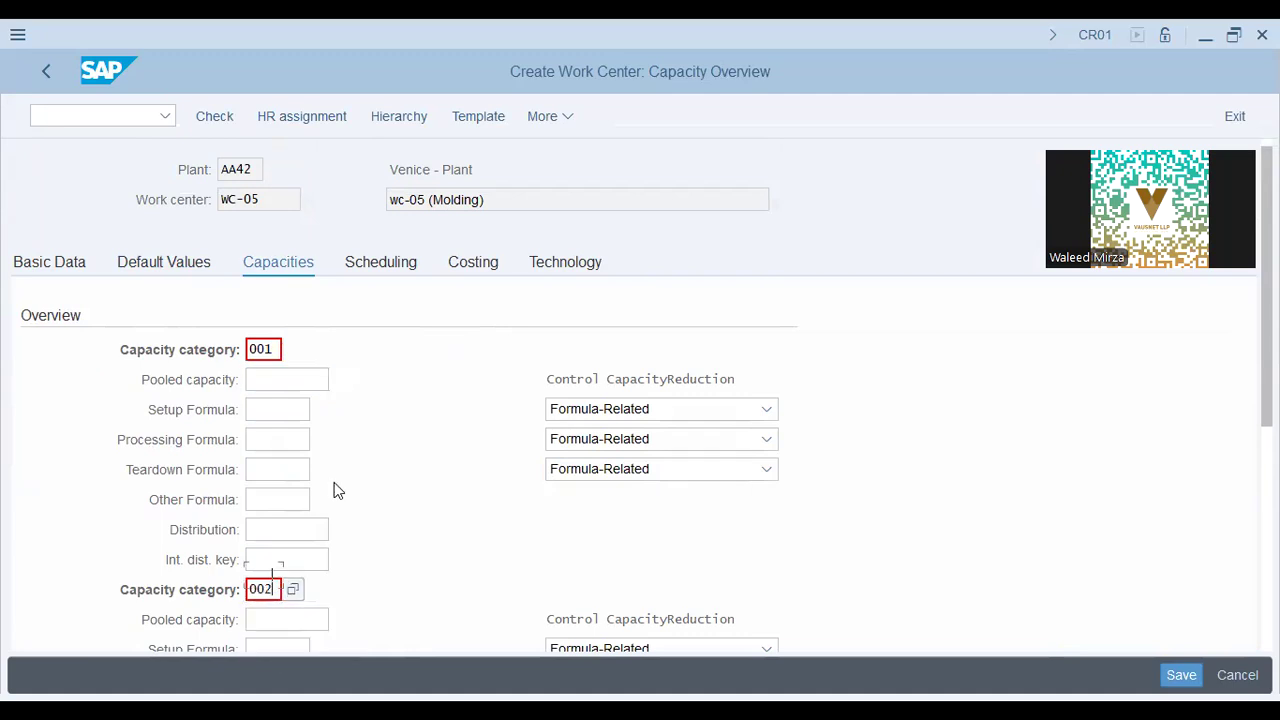
pyautogui.scroll(-1, 335, 490)
pyautogui.scroll(1, 491, 189)
pyautogui.moveTo(497, 205); pyautogui.dragTo(197, 200)
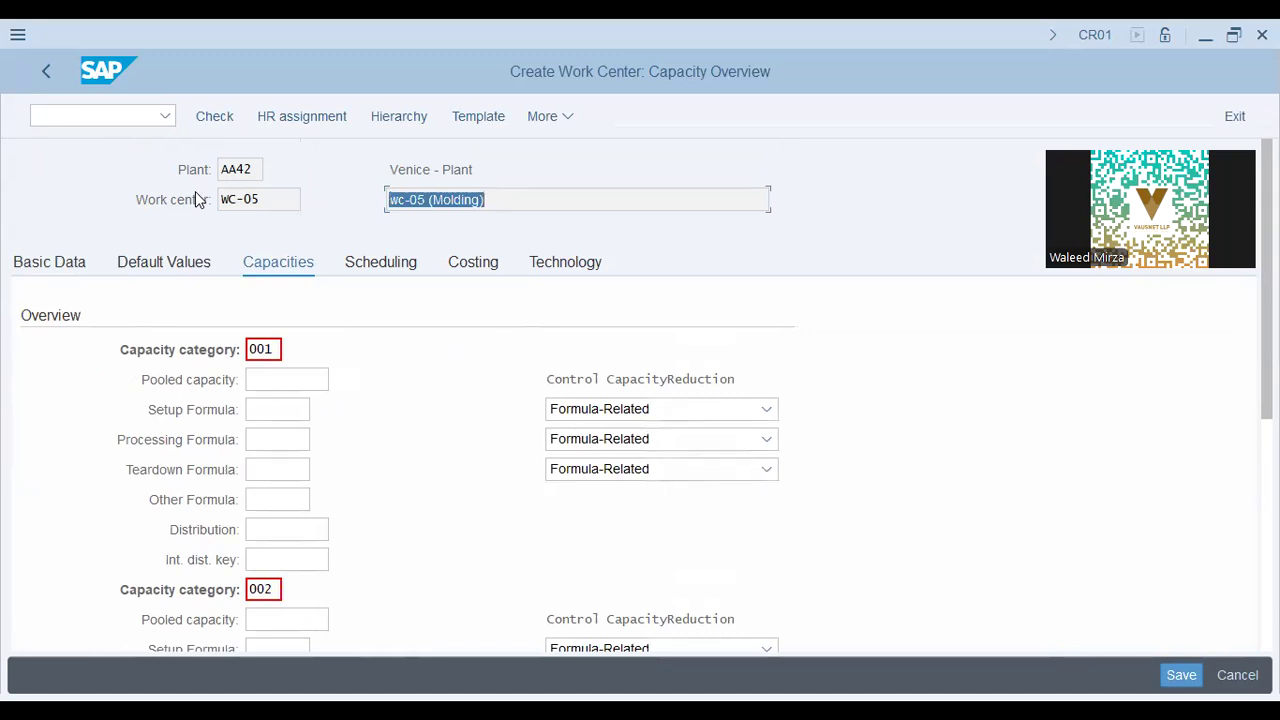
pyautogui.press('Return')
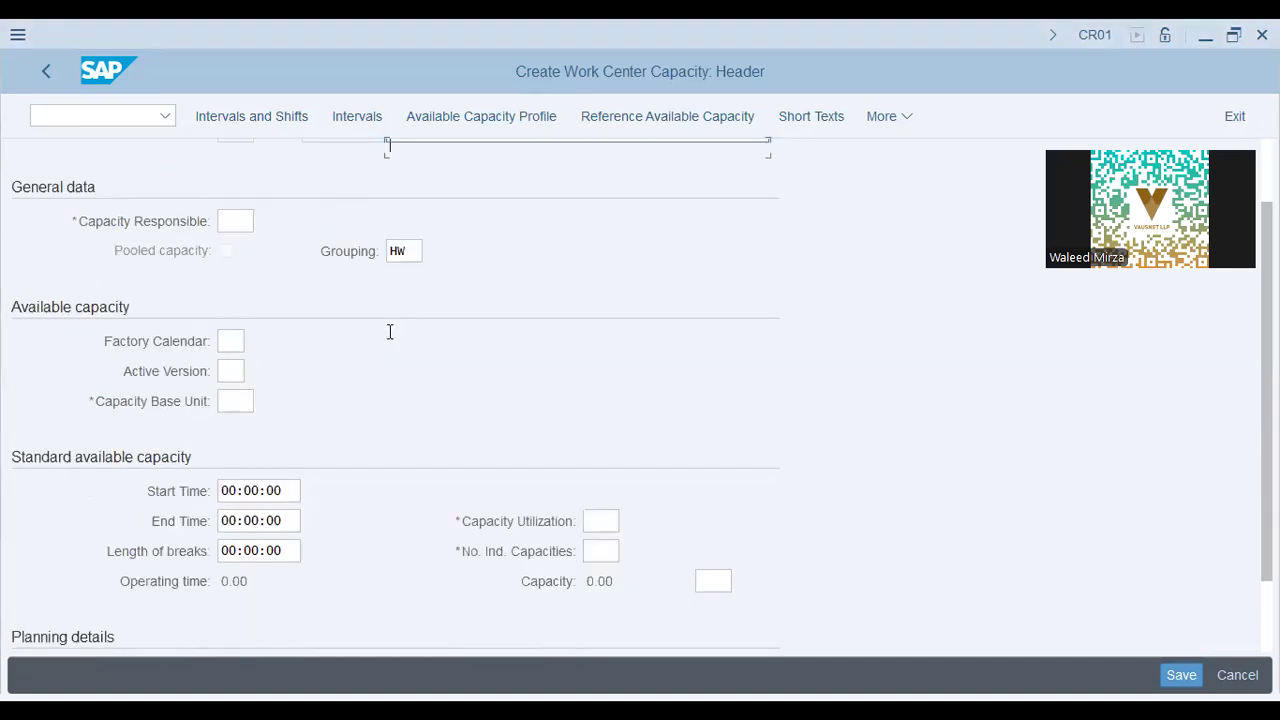
# Set capacity 001's responsible to 001, base unit h, utilization 100 and 1 individual capacity.
pyautogui.click(238, 324)
pyautogui.click(264, 352)
pyautogui.click(240, 503)
pyautogui.click(251, 530)
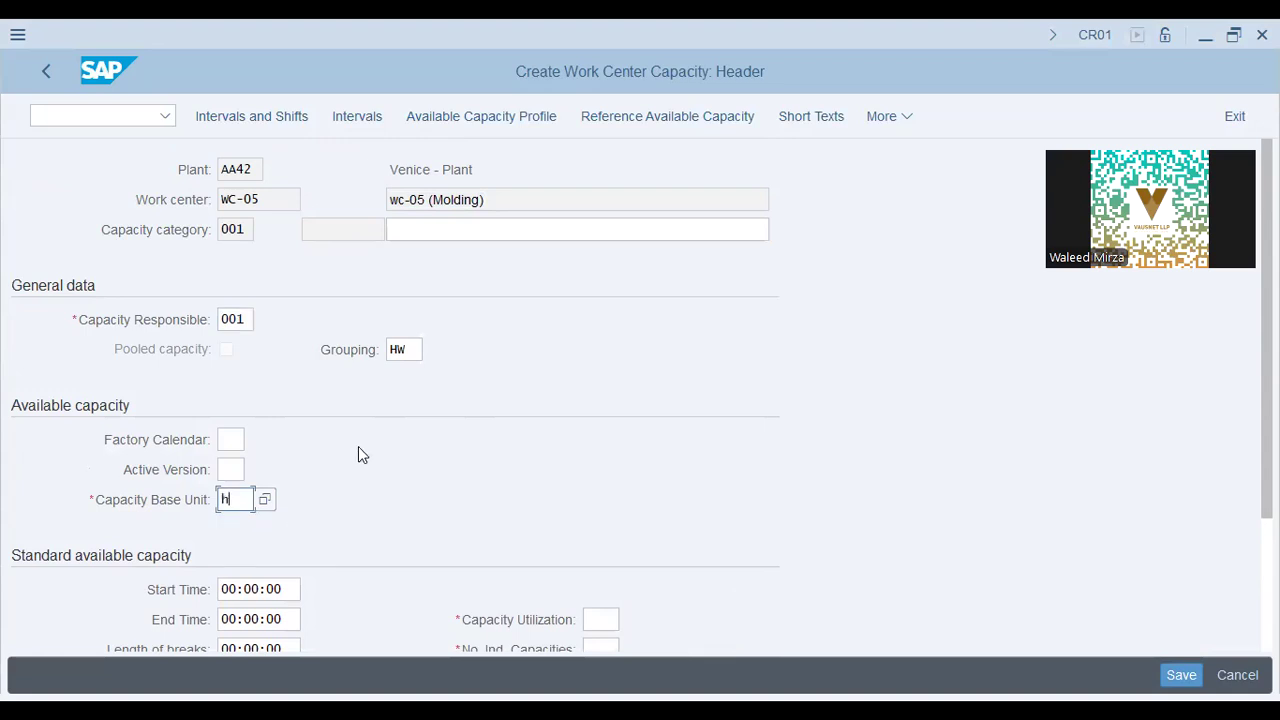
pyautogui.scroll(-4, 358, 446)
pyautogui.click(608, 441)
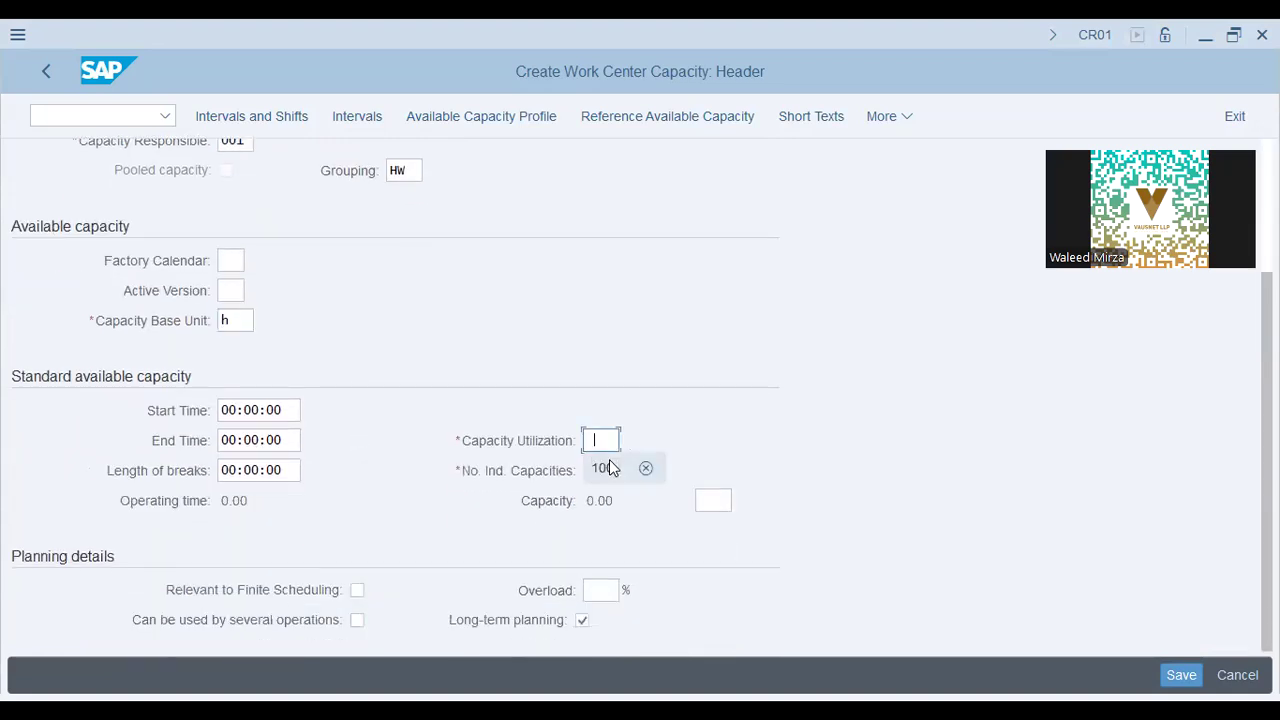
pyautogui.click(609, 470)
pyautogui.click(609, 472)
pyautogui.click(613, 499)
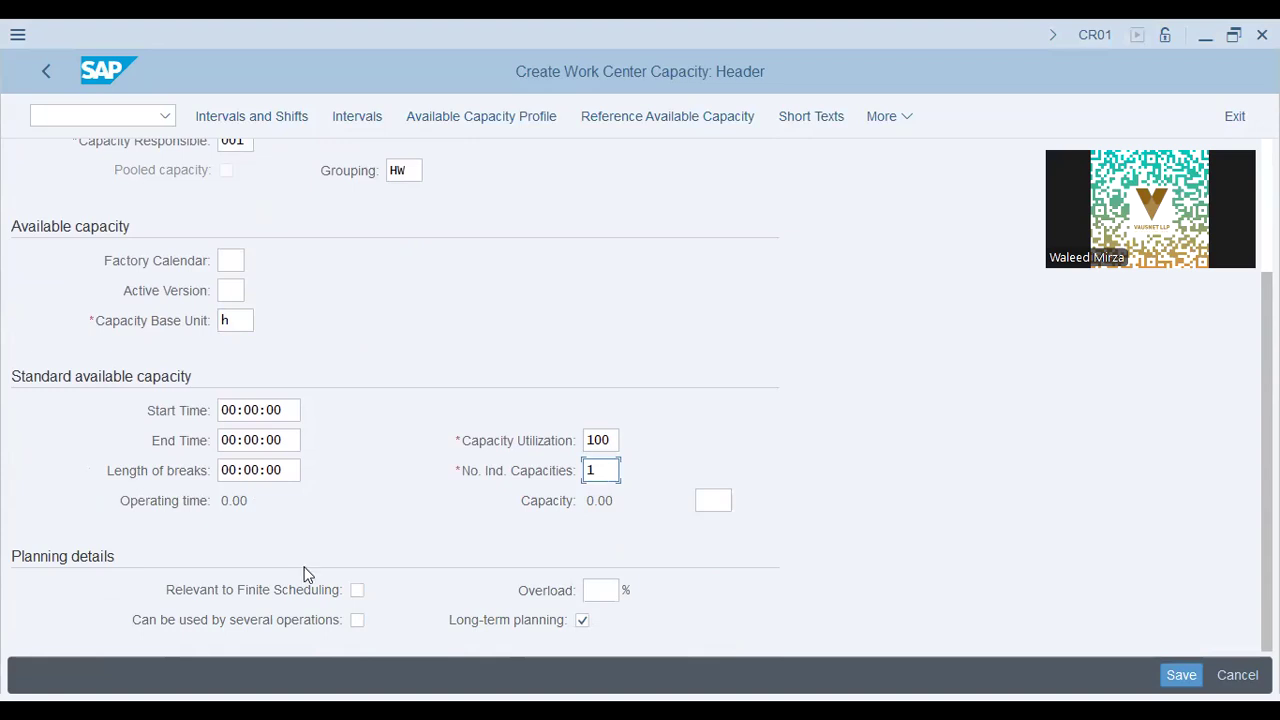
# Describe capacity 001 as 'Machine' and save it to move on to 002.
pyautogui.scroll(3, 326, 390)
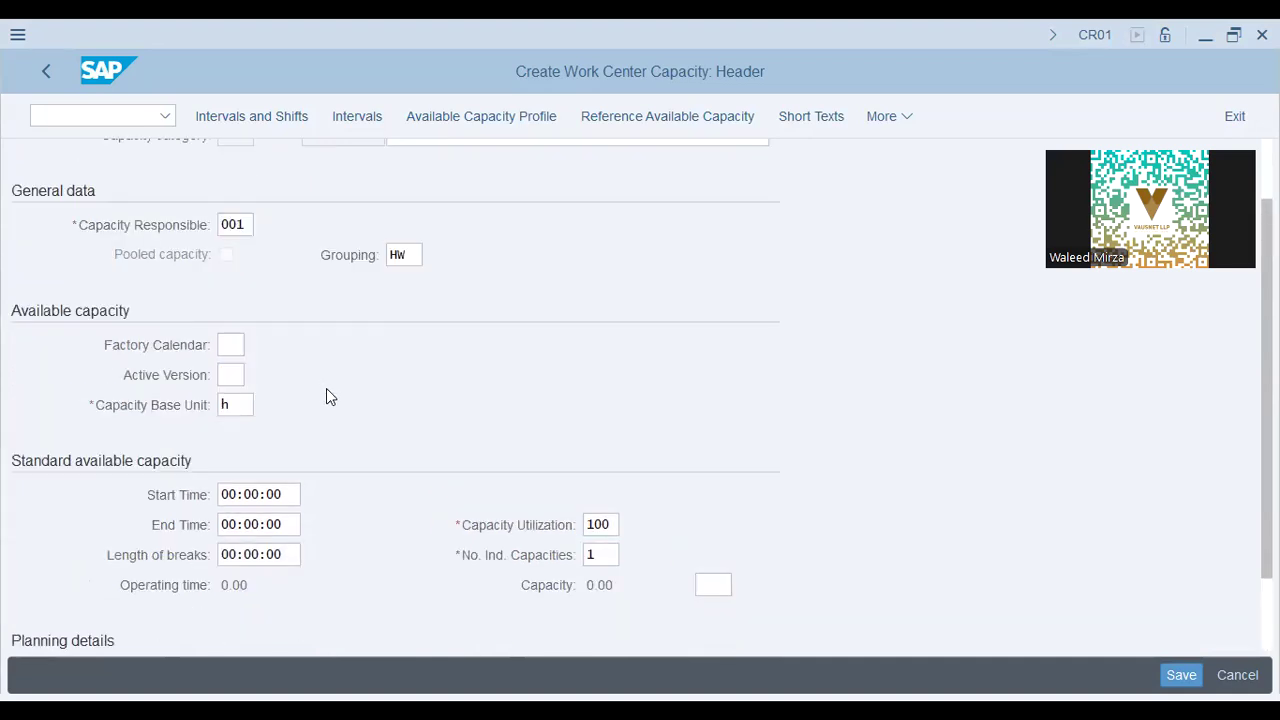
pyautogui.click(428, 229)
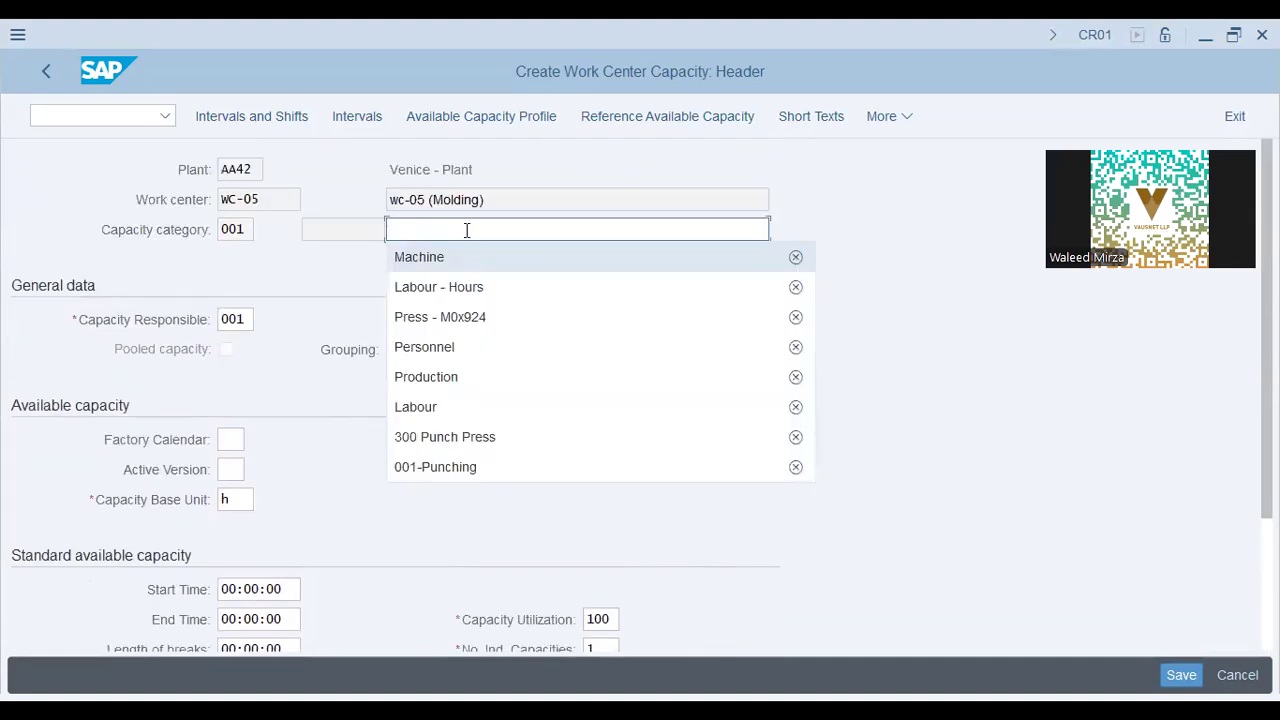
pyautogui.click(467, 229)
pyautogui.write('Machine')
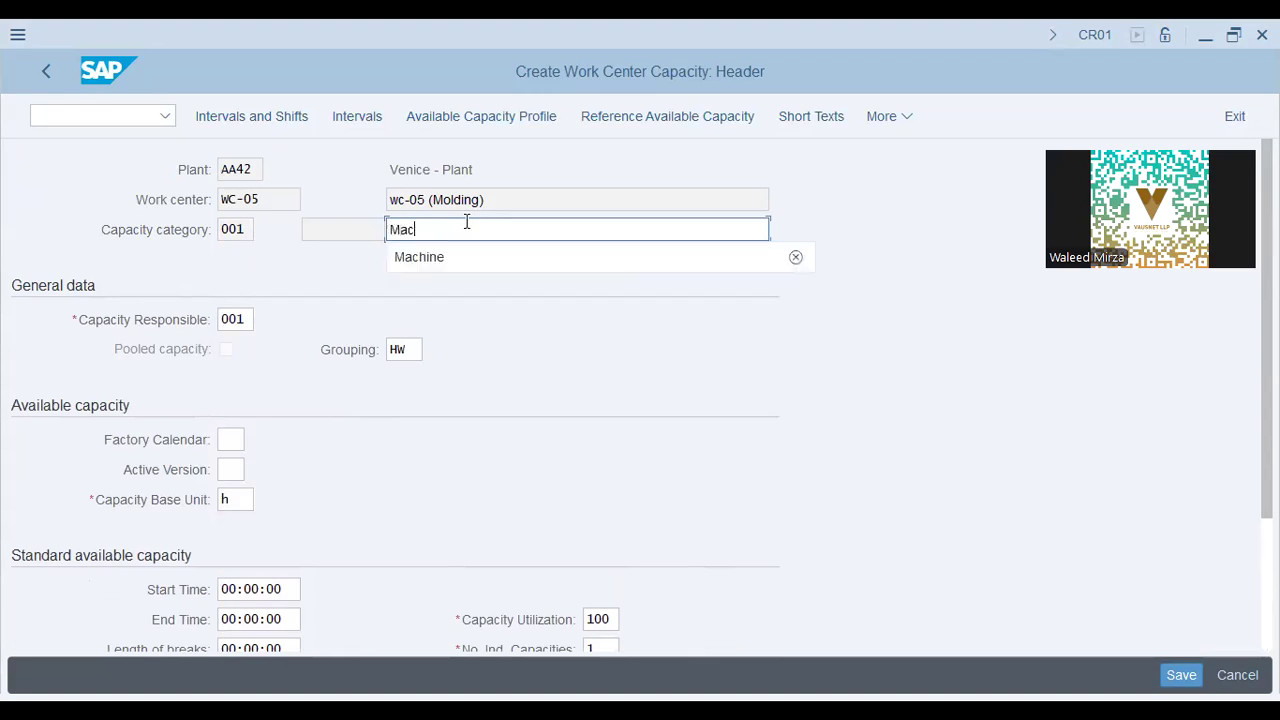
pyautogui.press('Tab')
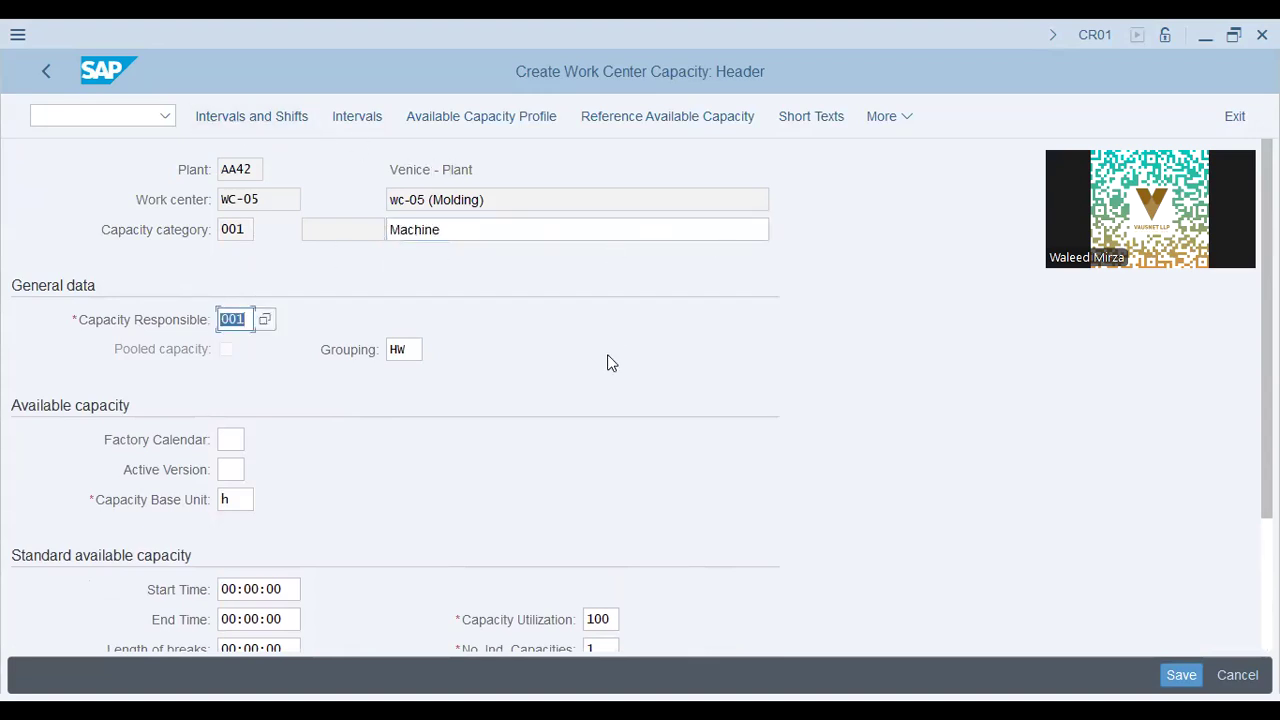
pyautogui.scroll(-2, 618, 421)
pyautogui.scroll(-1, 618, 421)
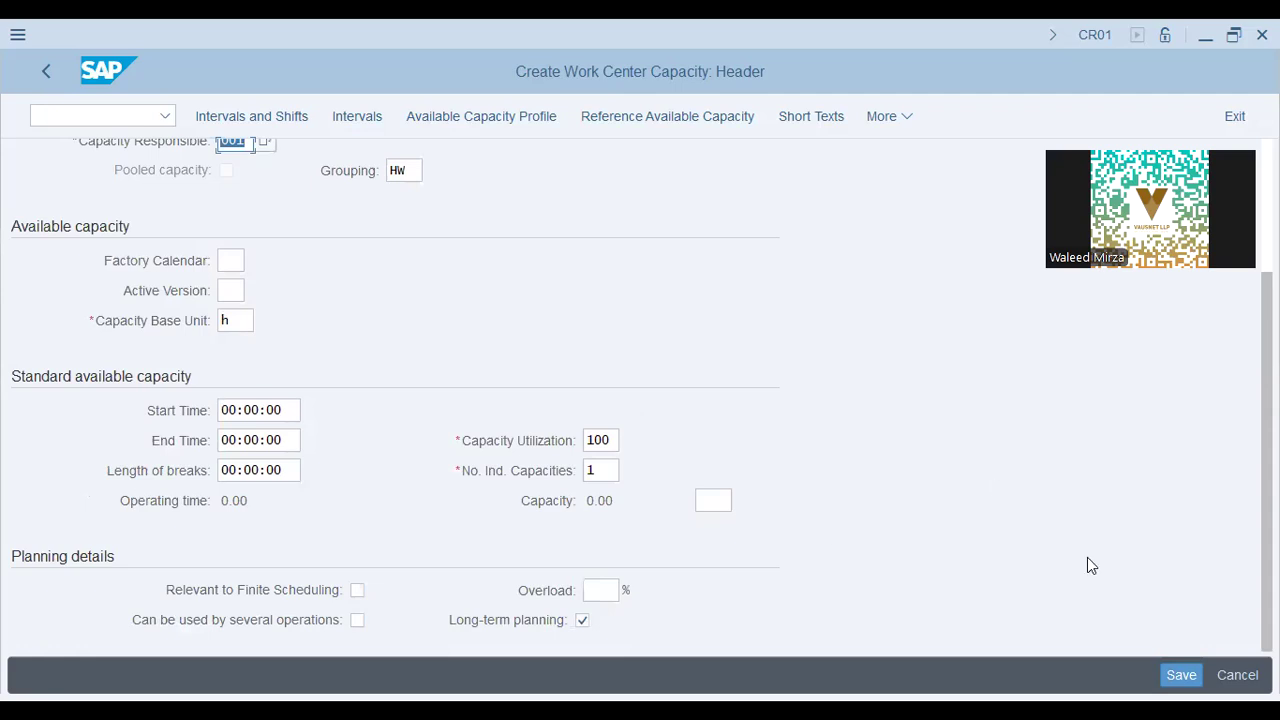
pyautogui.click(1198, 666)
# Describe capacity 002 as Labour - Hours with base unit h, utilization 100 and 1 capacity.
pyautogui.click(446, 232)
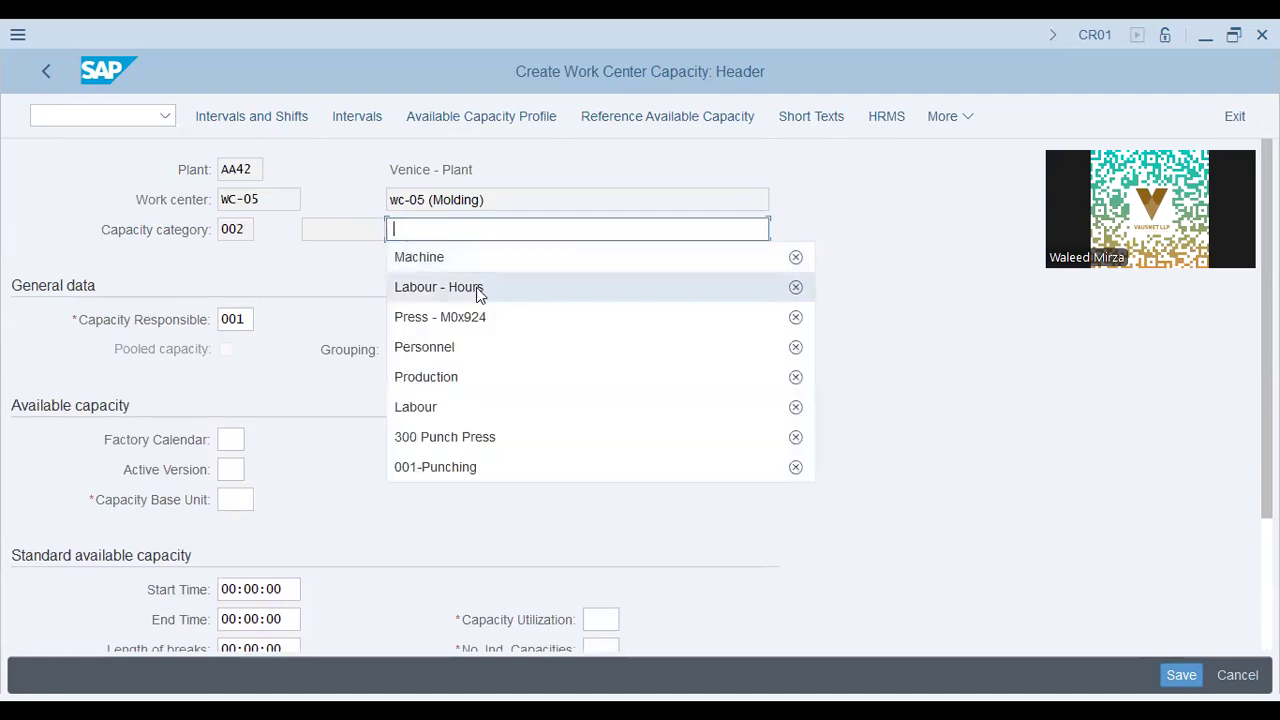
pyautogui.click(476, 287)
pyautogui.click(231, 446)
pyautogui.click(235, 501)
pyautogui.click(258, 528)
pyautogui.scroll(-3, 354, 429)
pyautogui.click(601, 440)
pyautogui.click(603, 466)
pyautogui.click(601, 470)
pyautogui.click(615, 500)
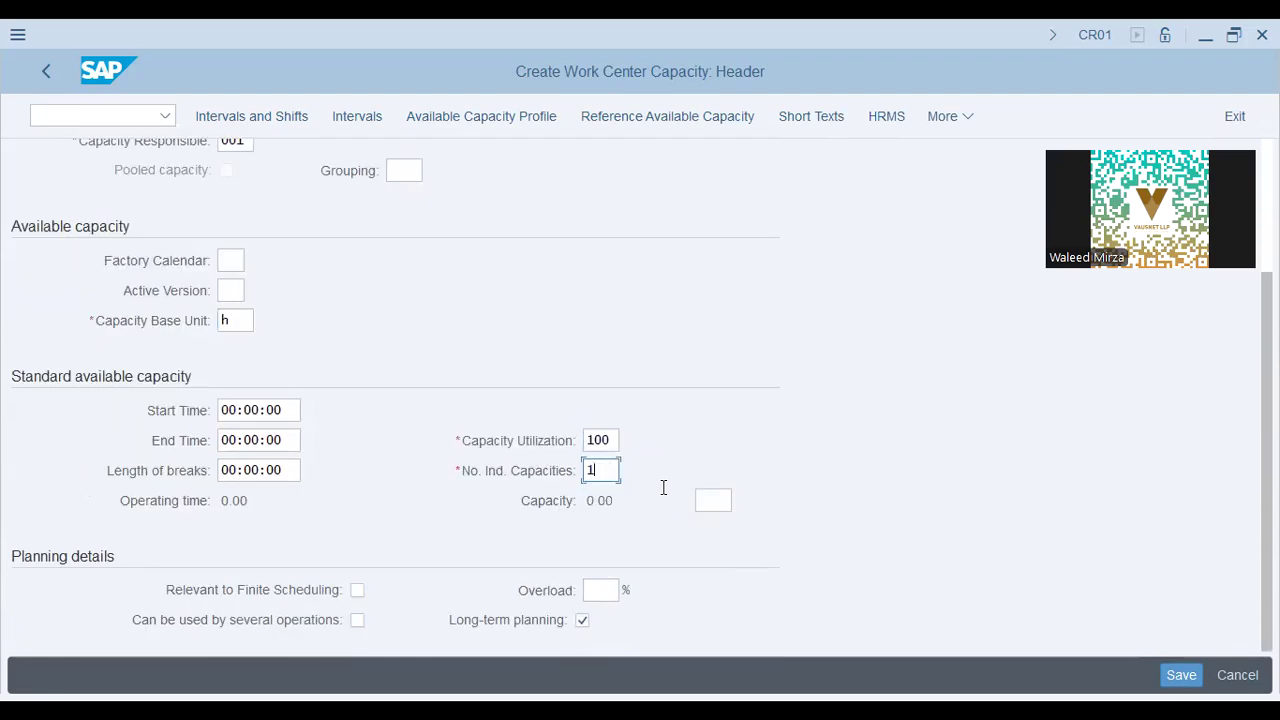
# Save work center WC-05 and check the creation message.
pyautogui.scroll(3, 486, 437)
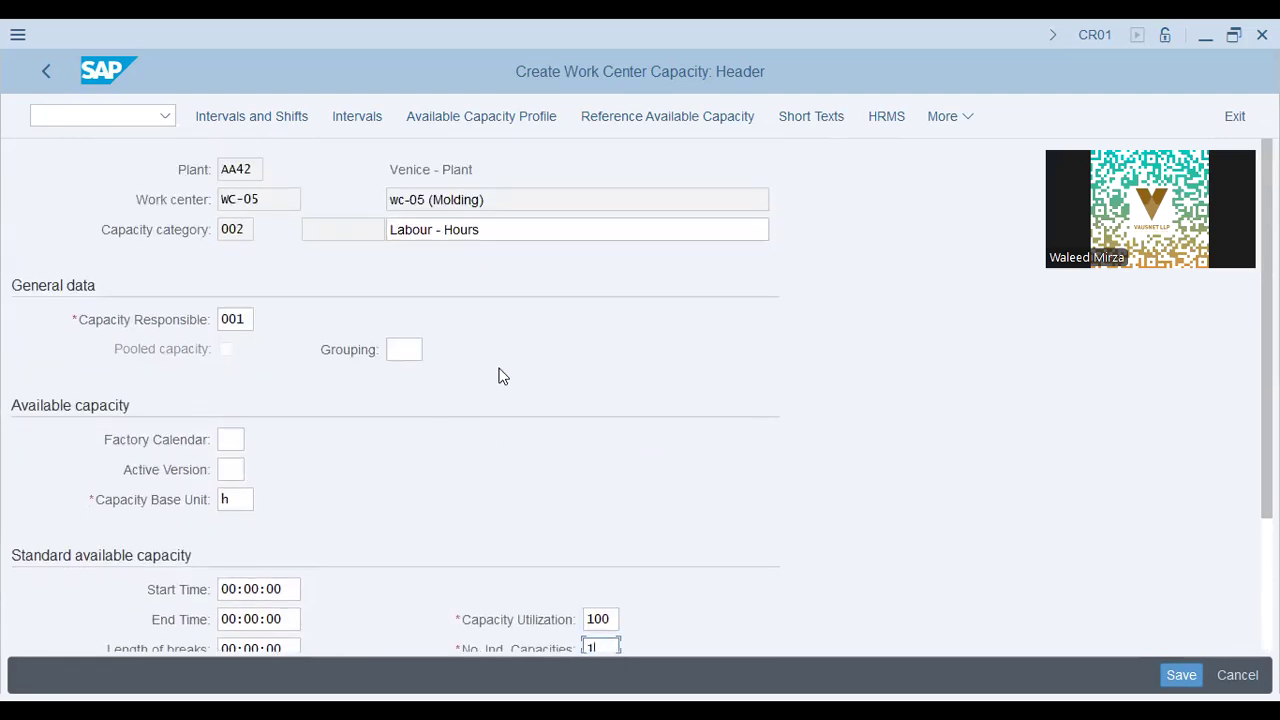
pyautogui.scroll(-3, 502, 376)
pyautogui.scroll(3, 497, 376)
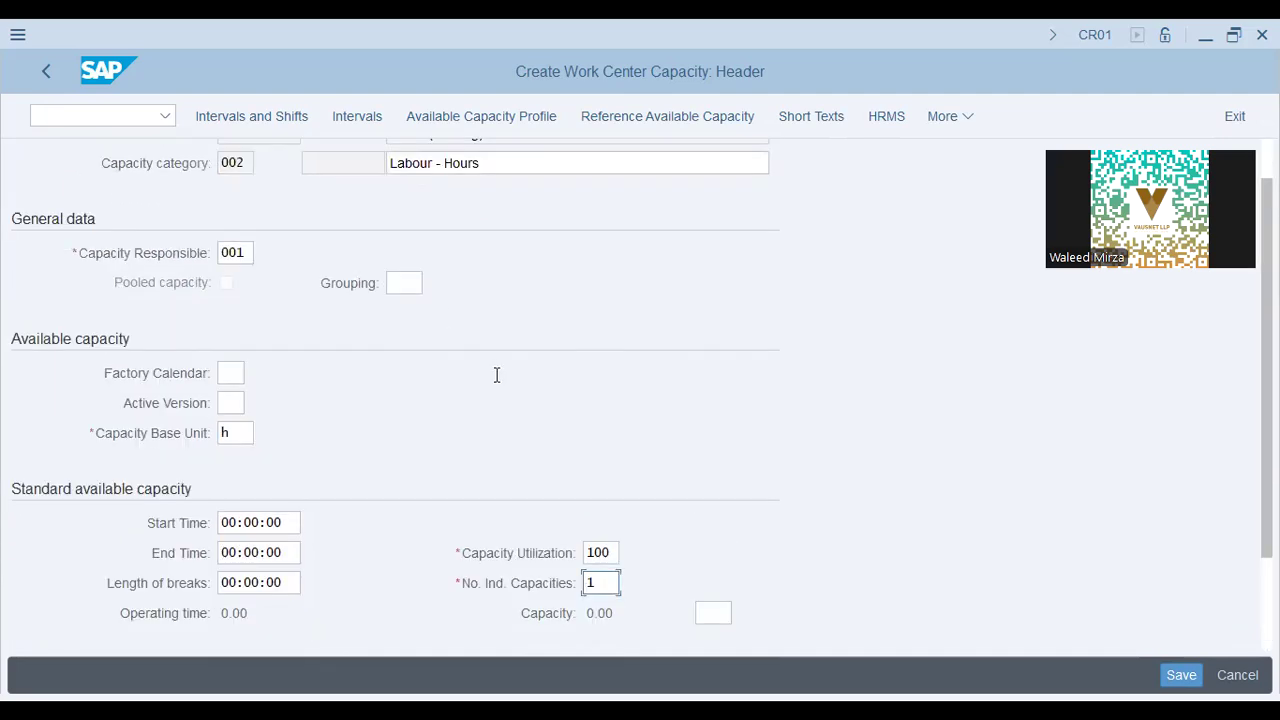
pyautogui.hotkey('ctrl', 's')
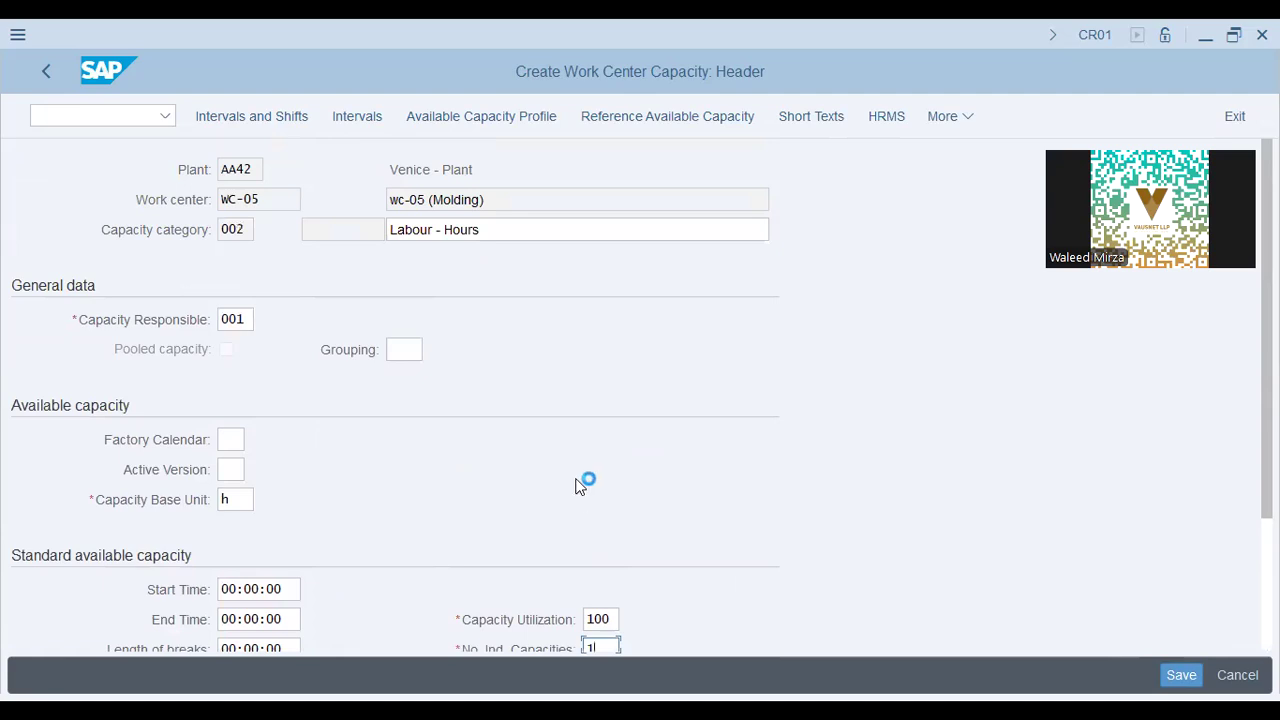
pyautogui.moveTo(123, 677); pyautogui.dragTo(337, 686)
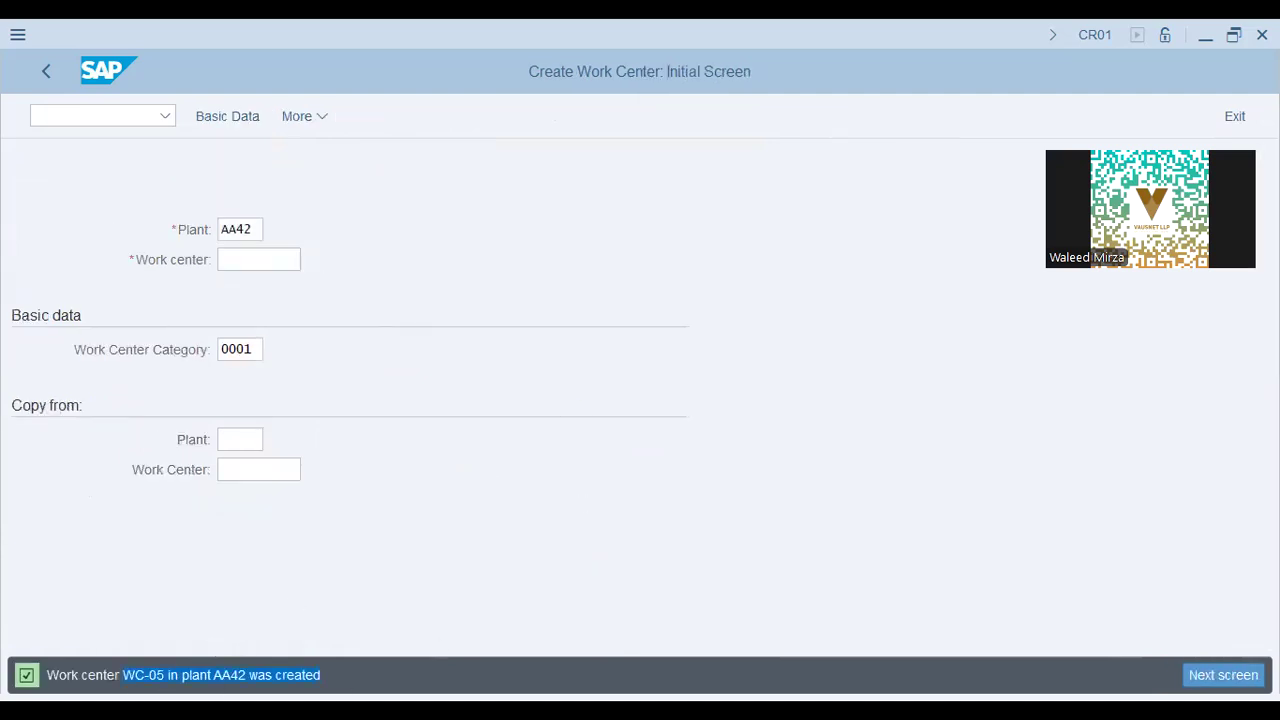
# Return from the slides to SAP and open the reference IMG via /n spro.
pyautogui.hotkey('alt', 'Tab')
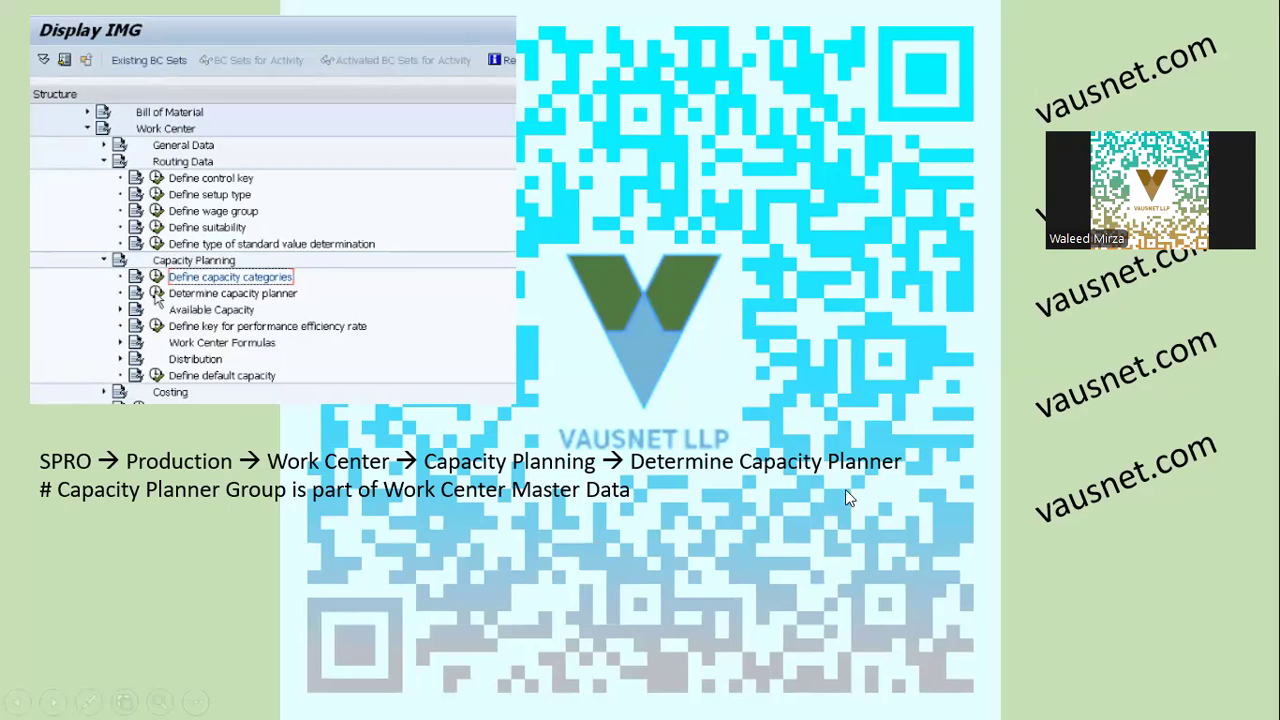
pyautogui.hotkey('alt', 'Tab')
pyautogui.click(105, 114)
pyautogui.write('/n spro')
pyautogui.press('Return')
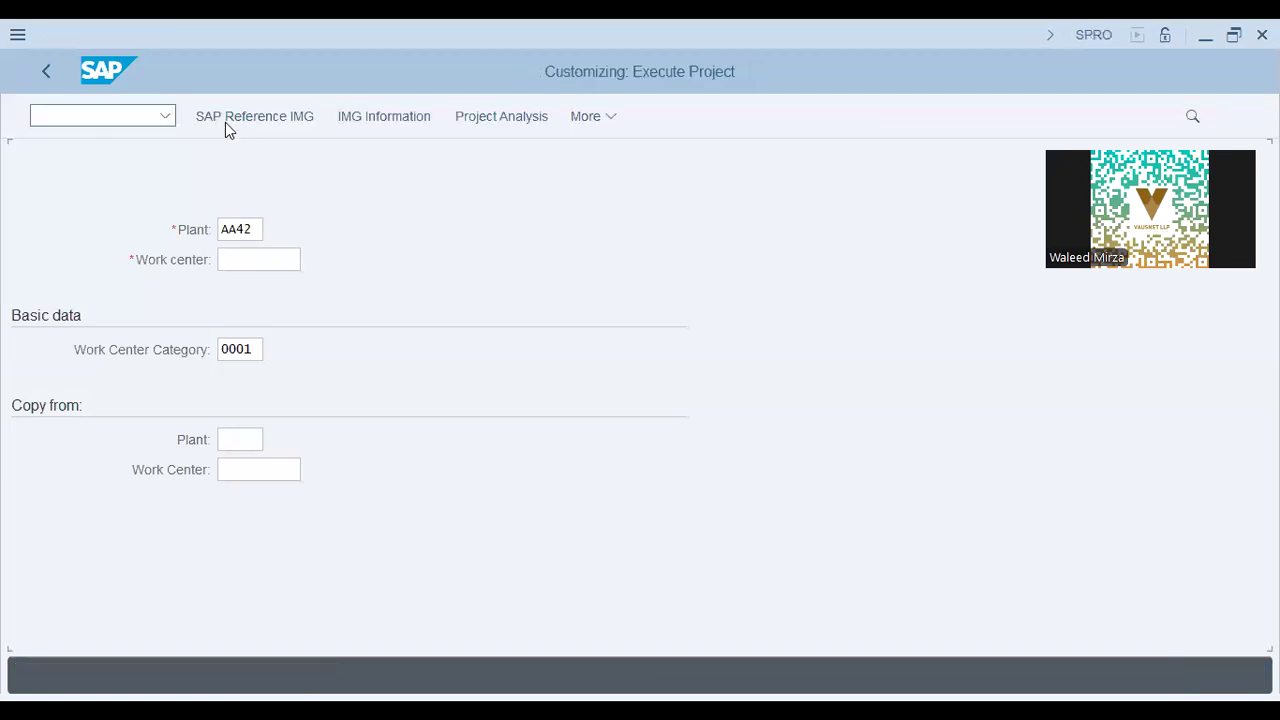
pyautogui.click(226, 118)
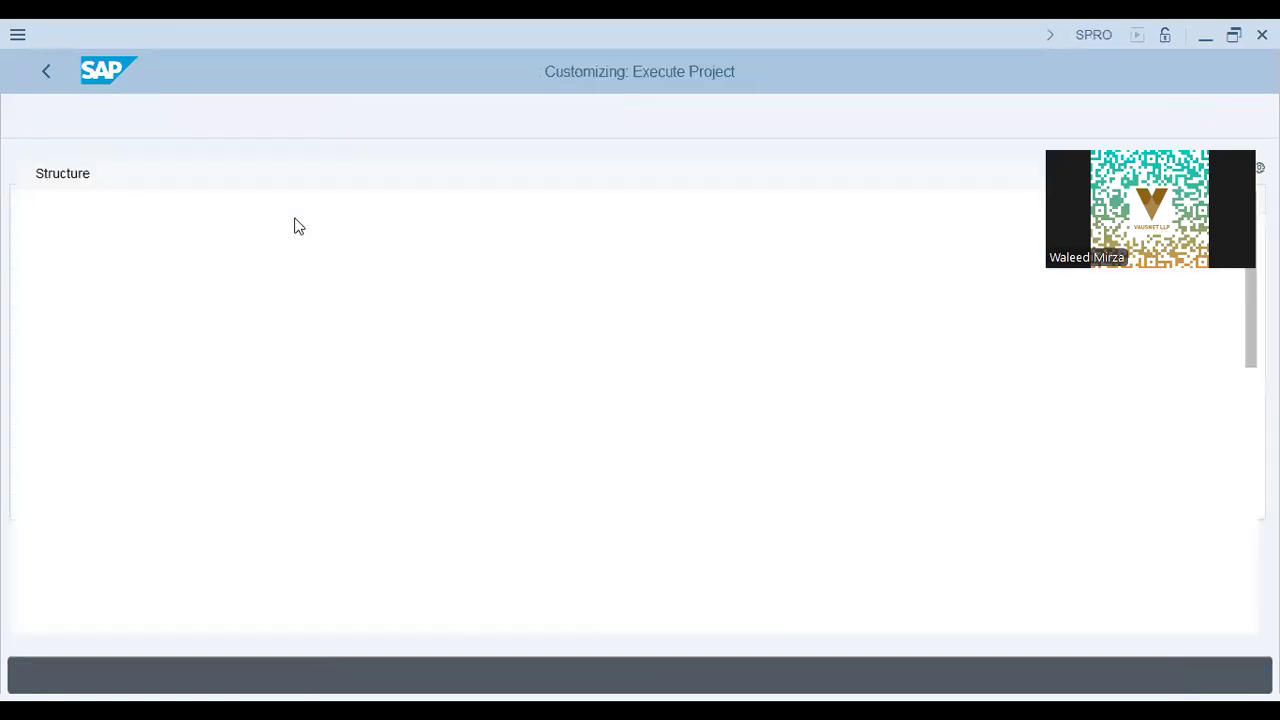
# Expand the Production area of the IMG tree.
pyautogui.click(199, 340)
pyautogui.click(163, 495)
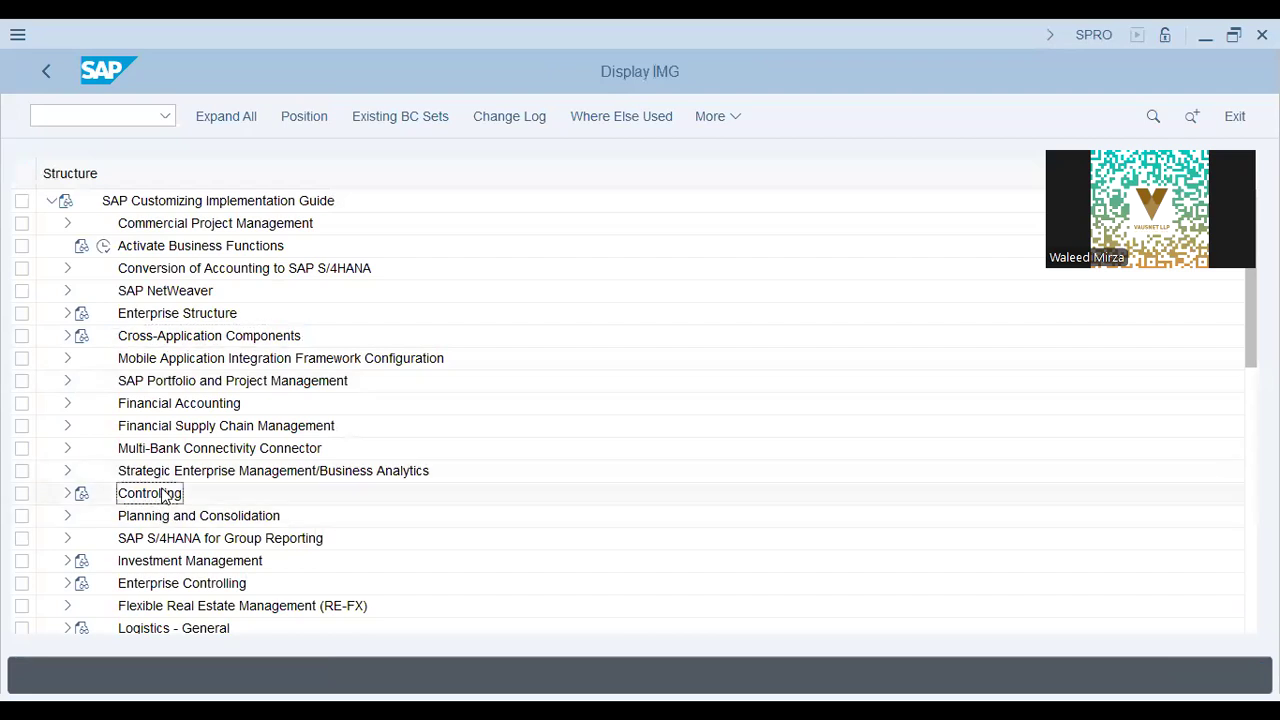
pyautogui.scroll(-5, 163, 495)
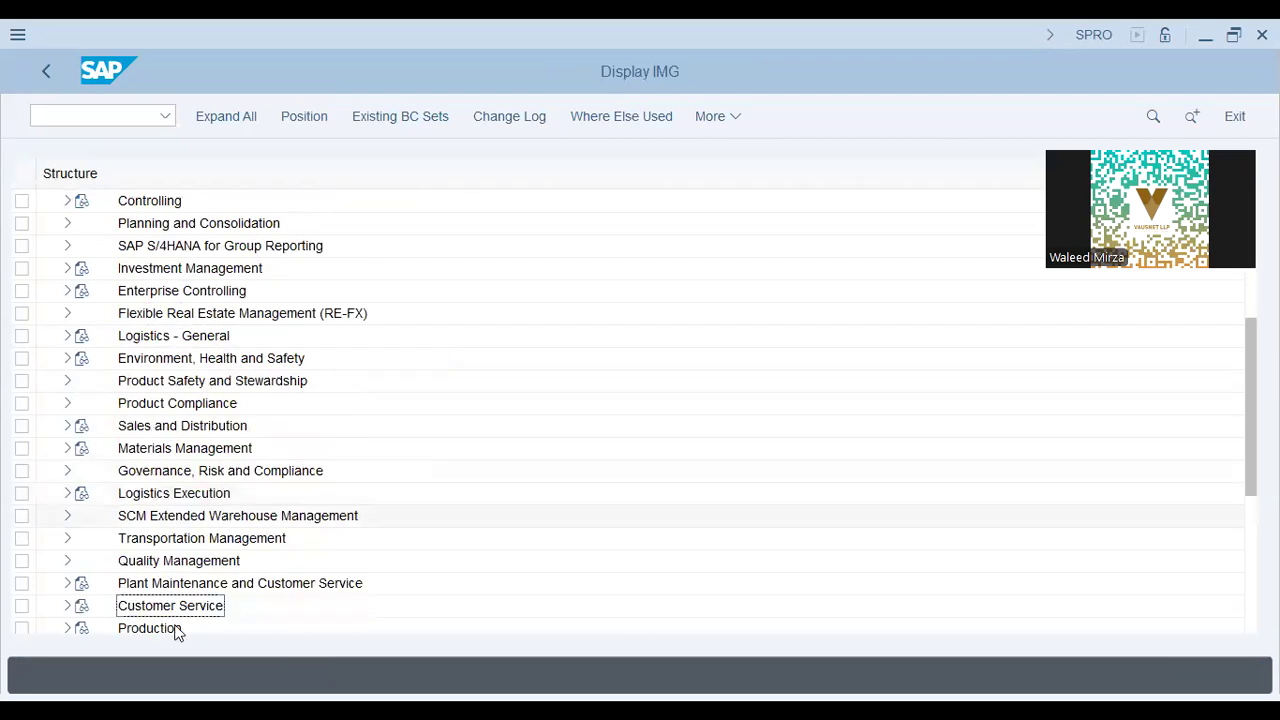
pyautogui.scroll(-1, 166, 575)
pyautogui.scroll(-1, 76, 586)
pyautogui.click(68, 540)
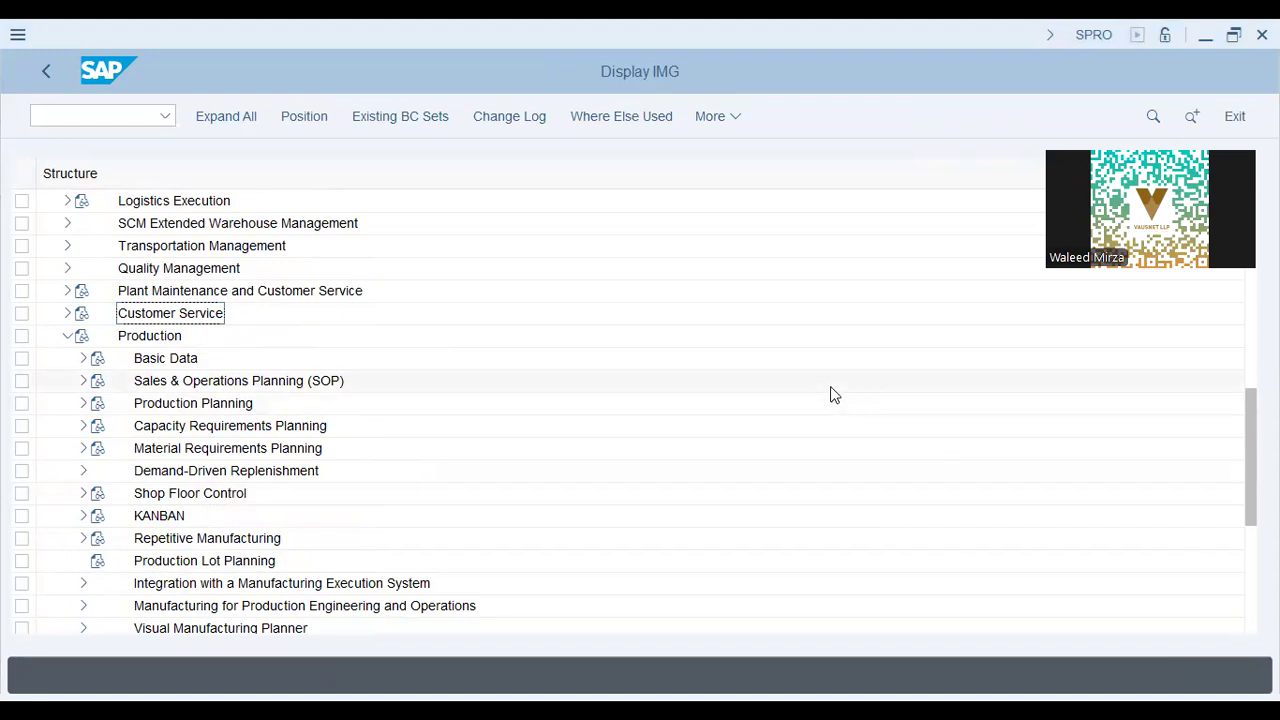
pyautogui.click(208, 494)
# Expand Basic Data > Work Center > Capacity Planning and run Determine capacity planner.
pyautogui.click(83, 358)
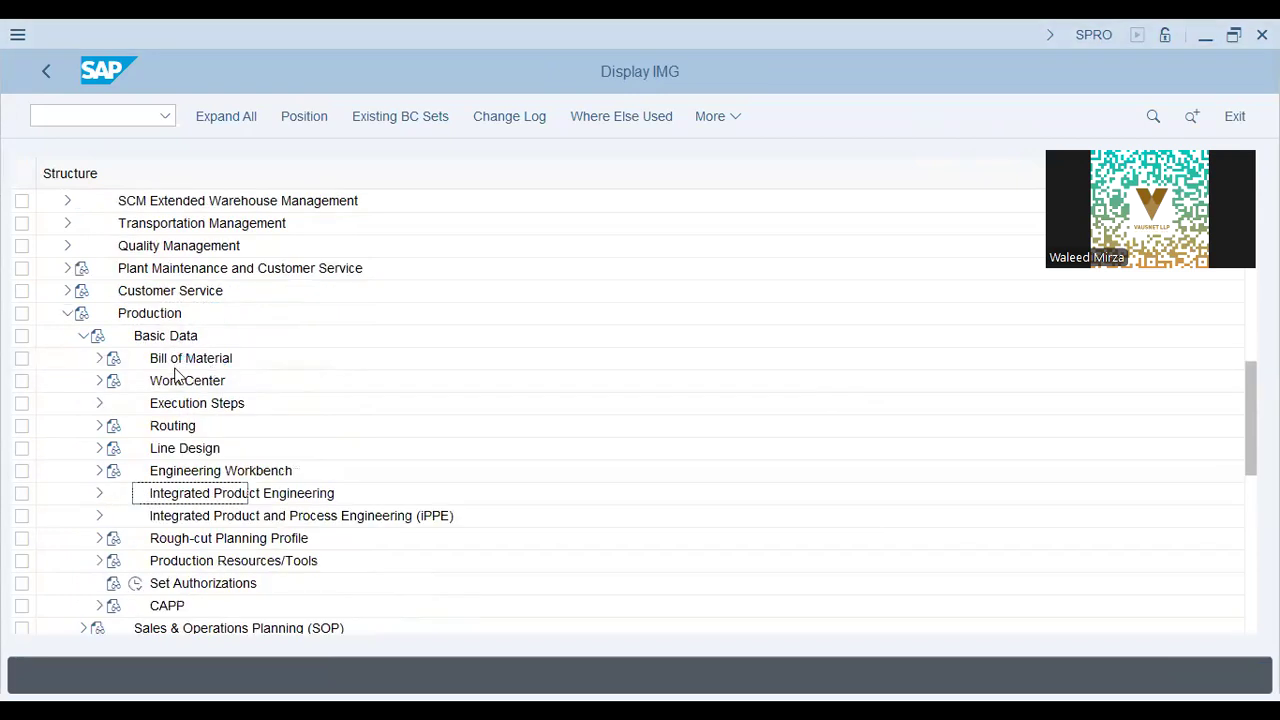
pyautogui.click(100, 380)
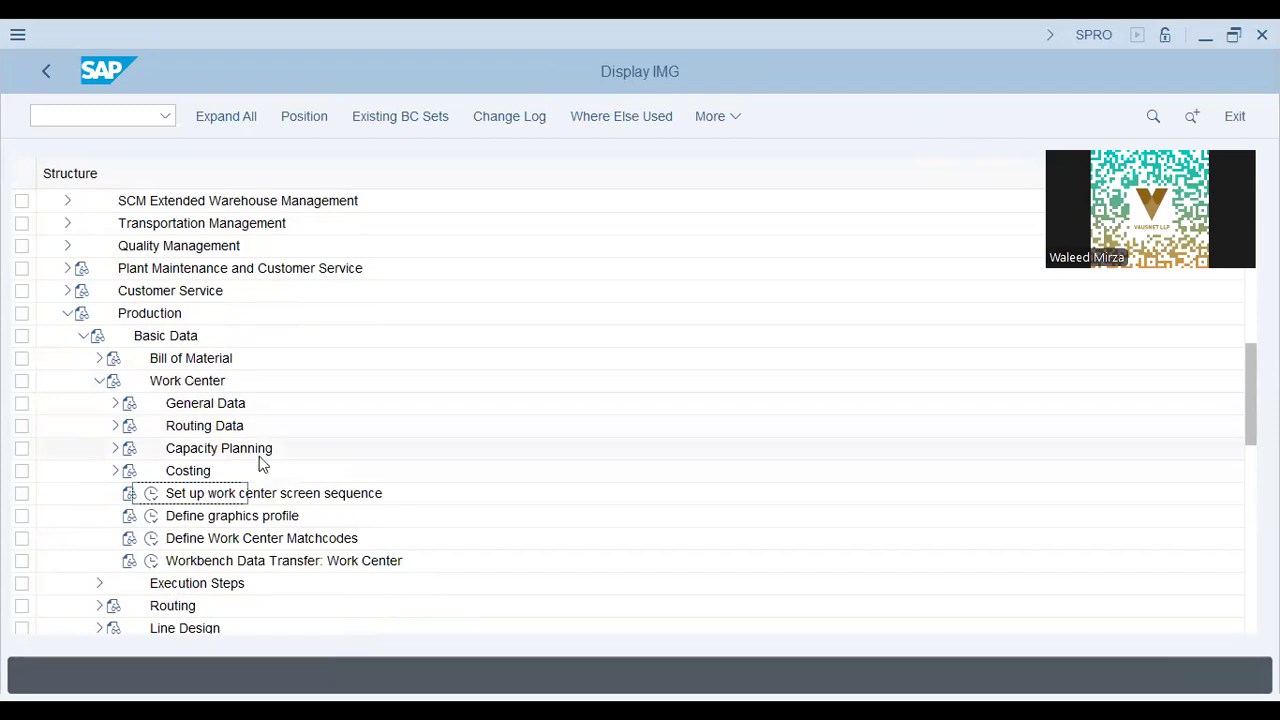
pyautogui.click(247, 452)
pyautogui.click(116, 450)
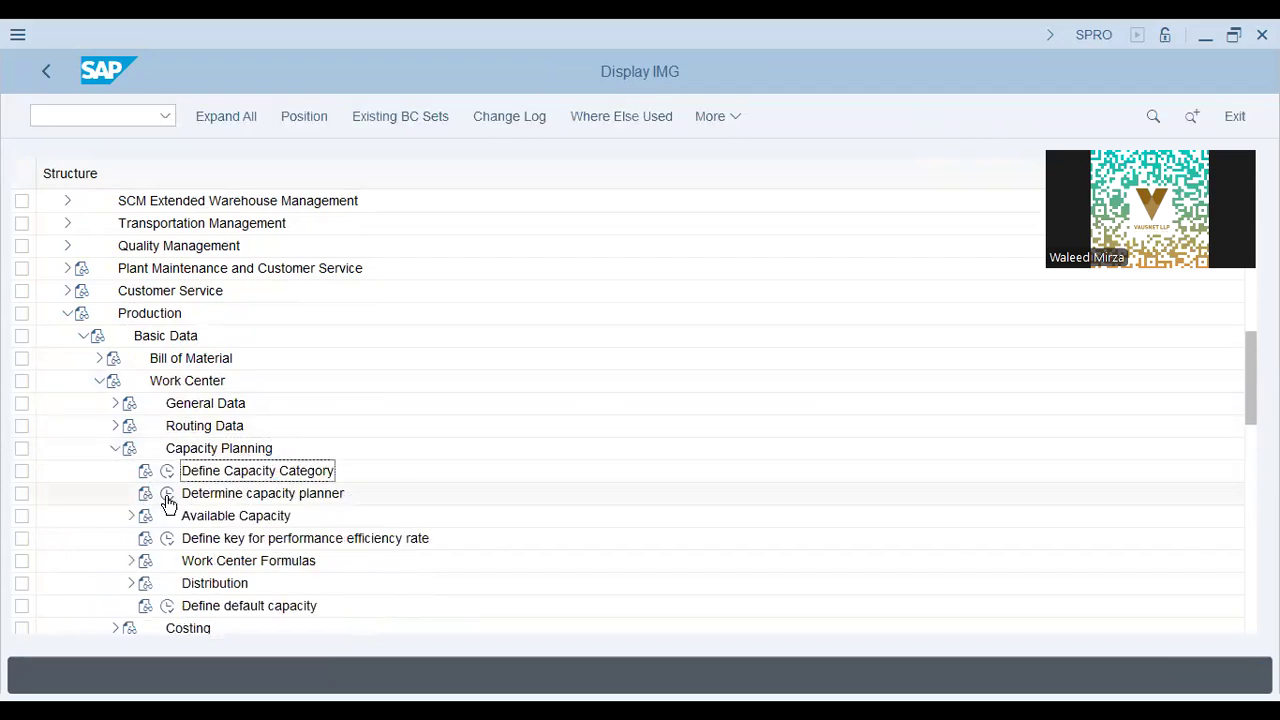
pyautogui.click(167, 494)
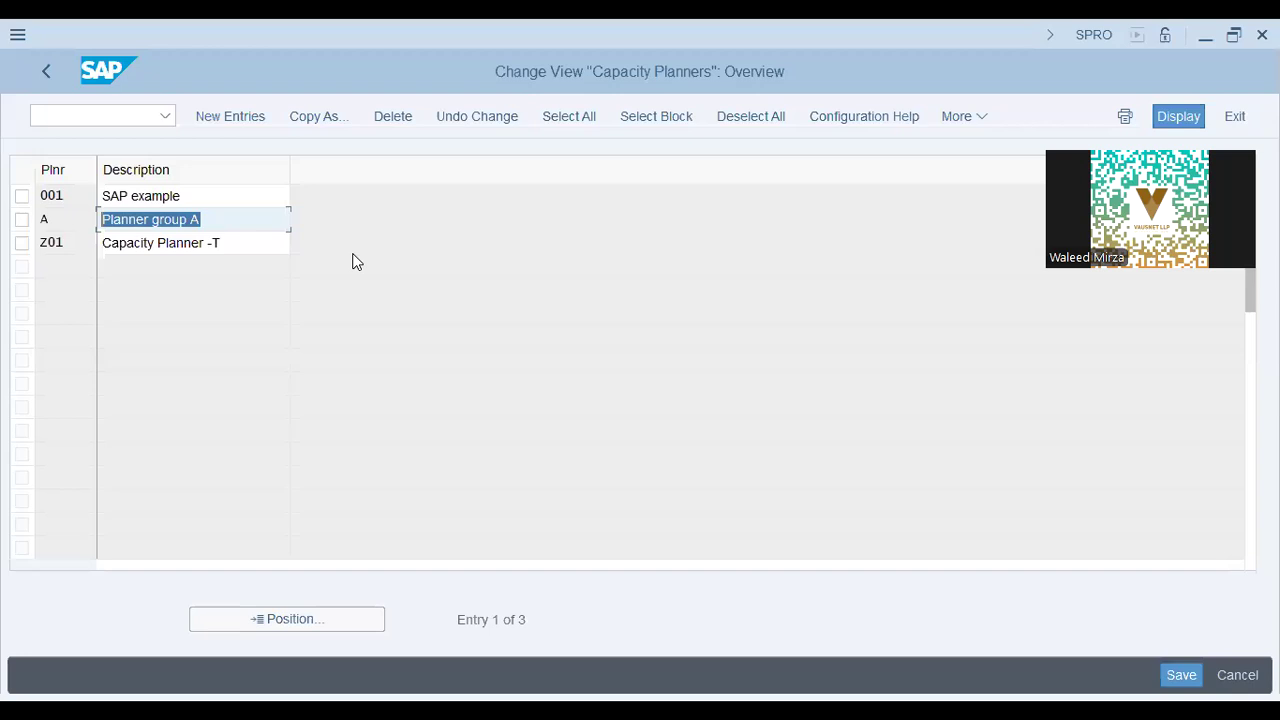
pyautogui.click(250, 244)
pyautogui.click(220, 200)
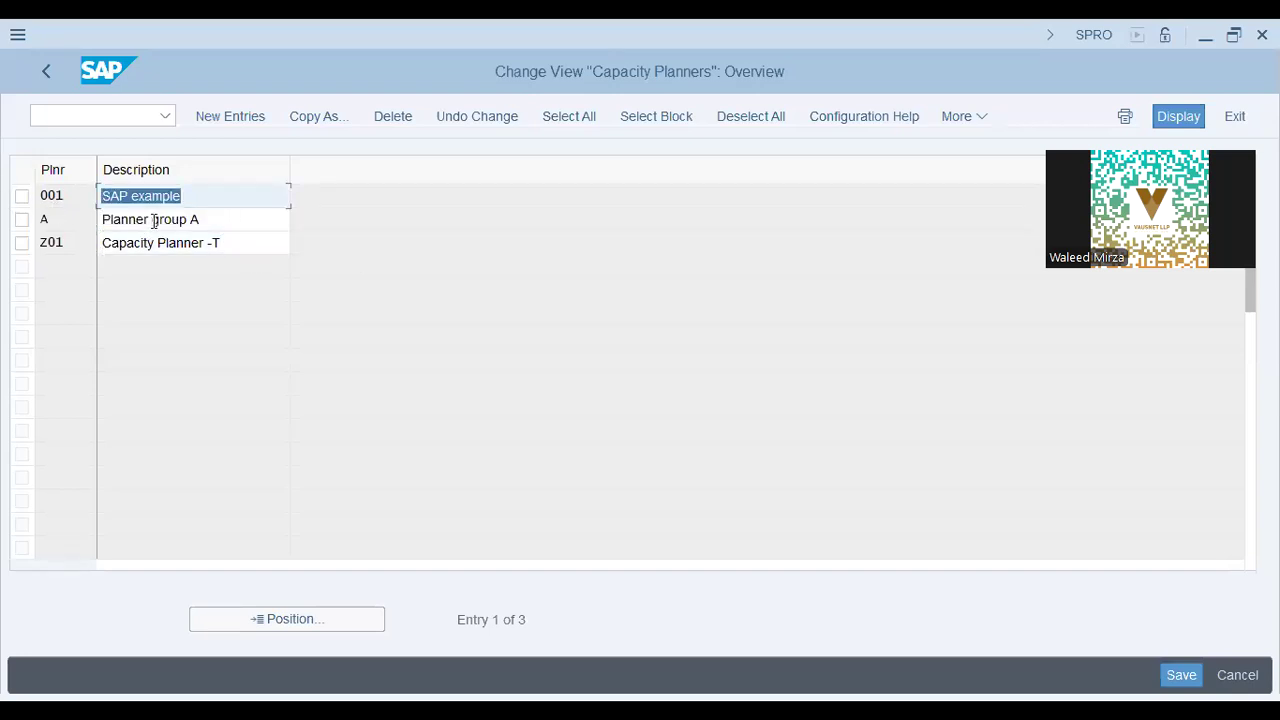
pyautogui.click(115, 220)
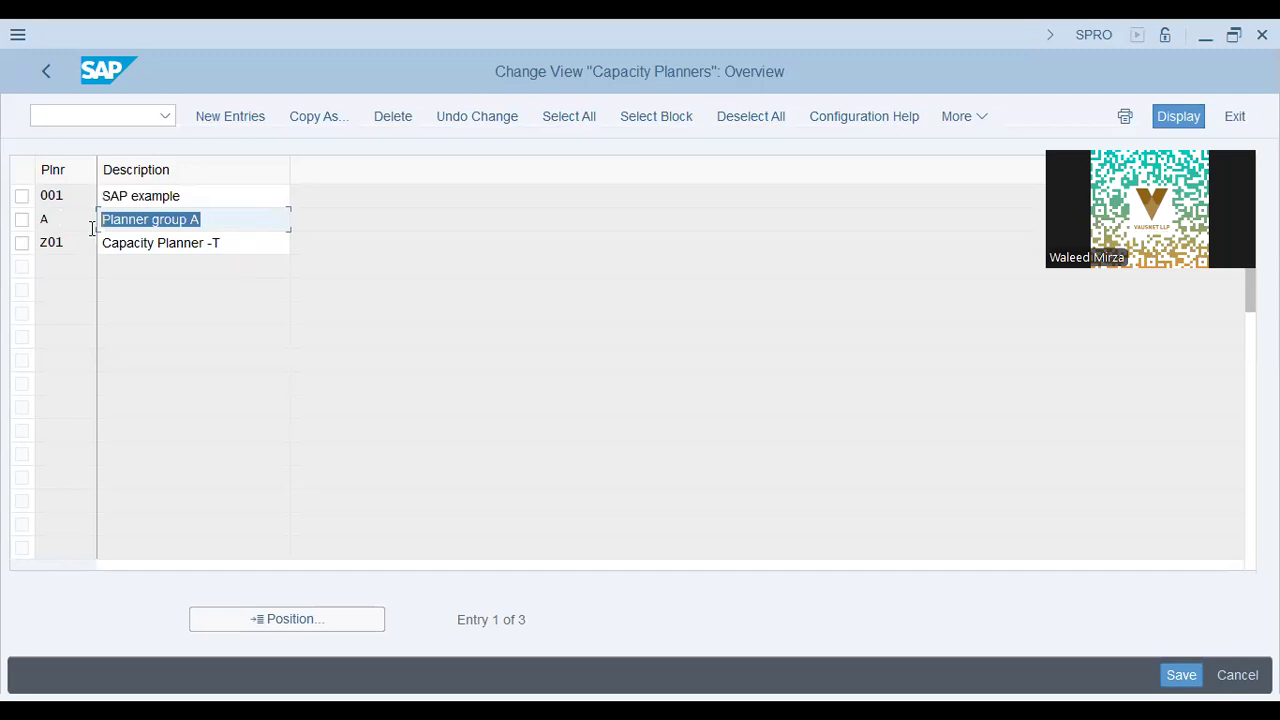
pyautogui.click(255, 241)
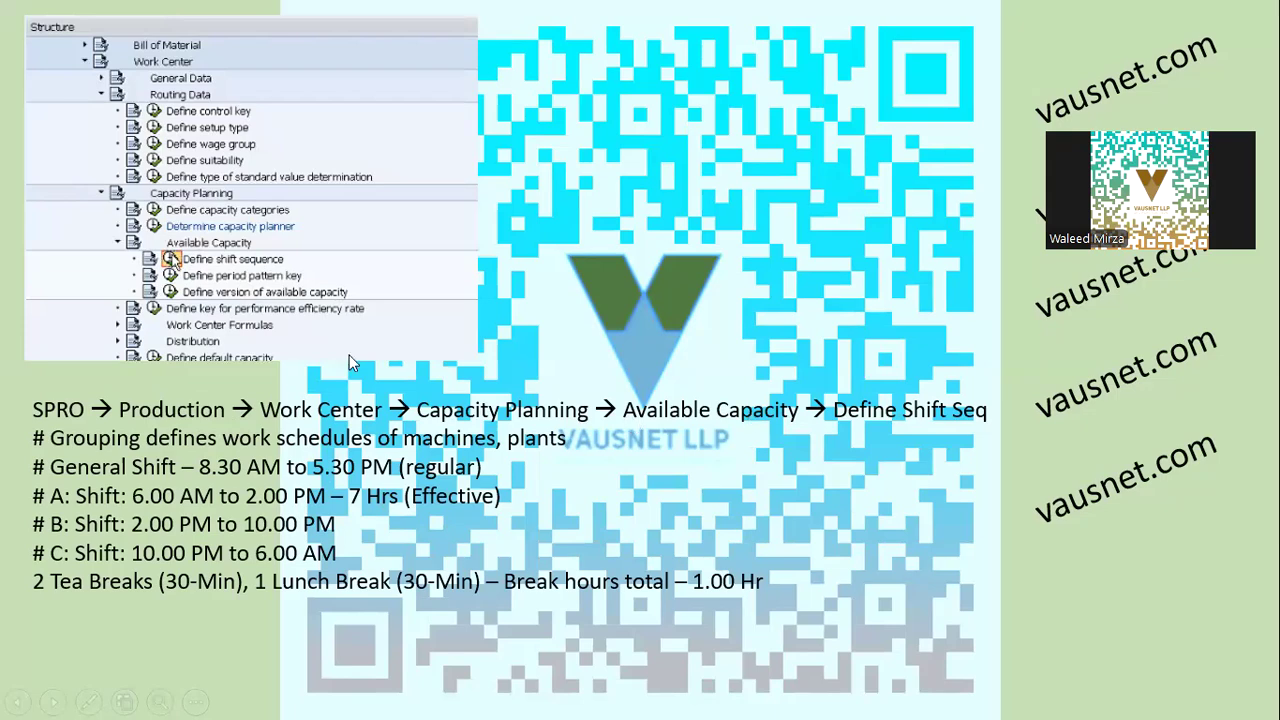
# Back in the IMG, expand Available Capacity and run Define shift sequence.
pyautogui.hotkey('alt', 'Tab')
pyautogui.click(47, 68)
pyautogui.click(230, 522)
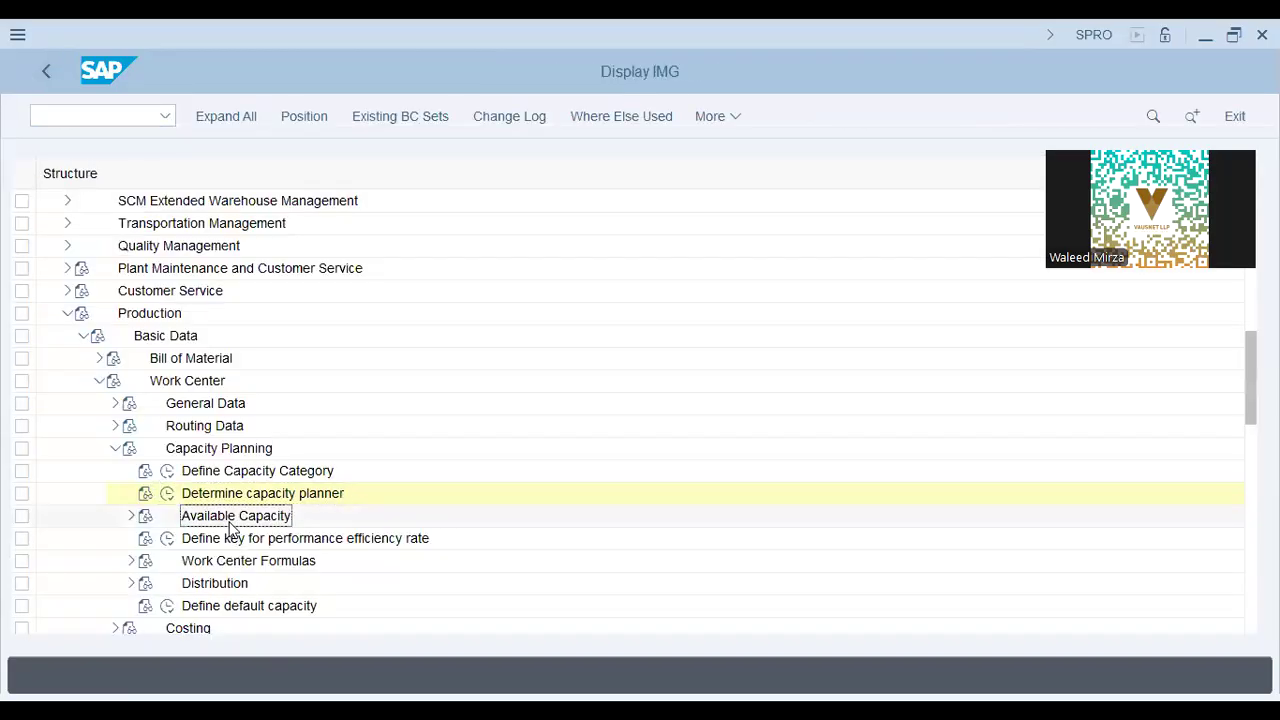
pyautogui.click(133, 516)
pyautogui.click(210, 546)
pyautogui.click(182, 538)
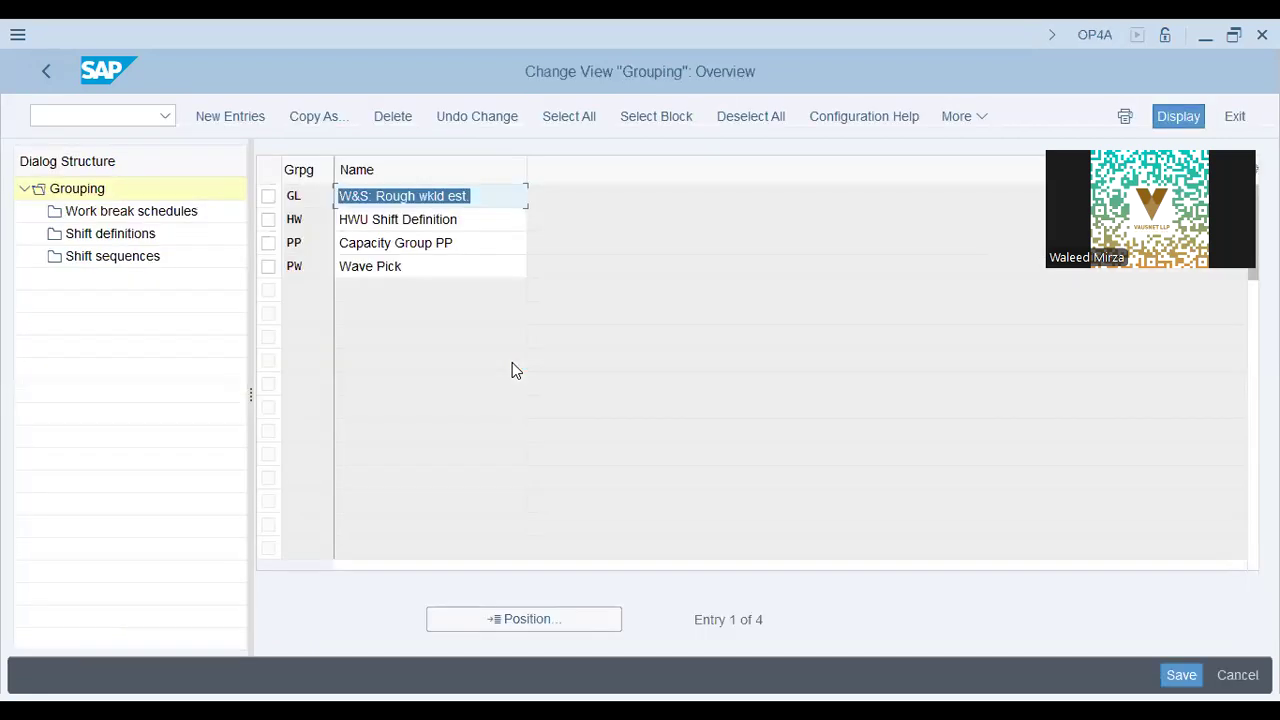
# Select shift grouping HW (HWU Shift Definition) and open its work break schedules.
pyautogui.click(416, 222)
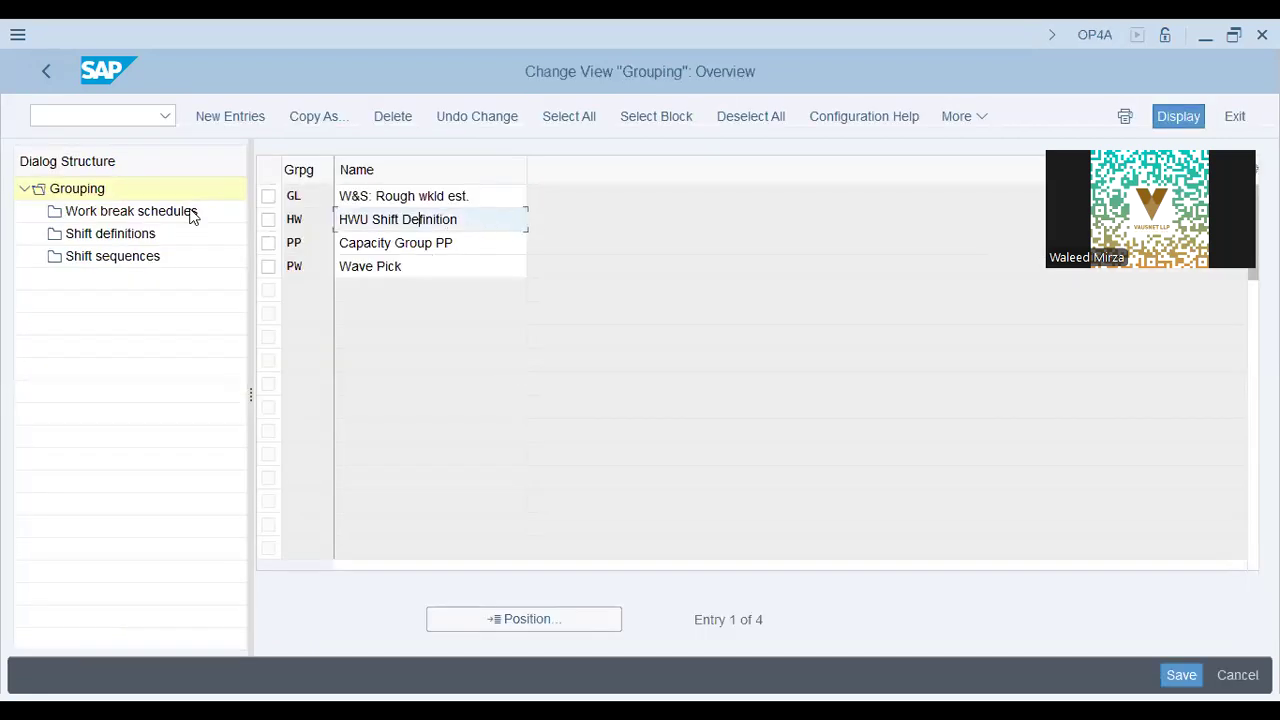
pyautogui.hotkey('ctrl', 'a')
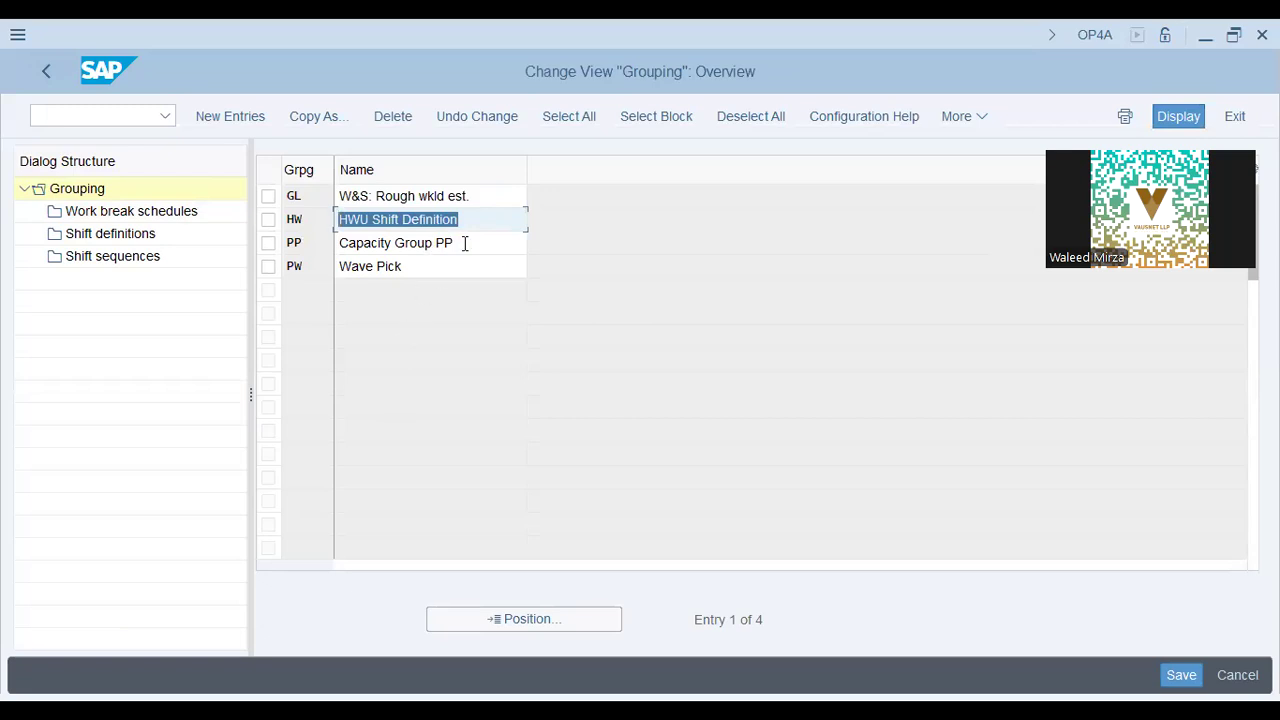
pyautogui.press('Down')
pyautogui.click(403, 222)
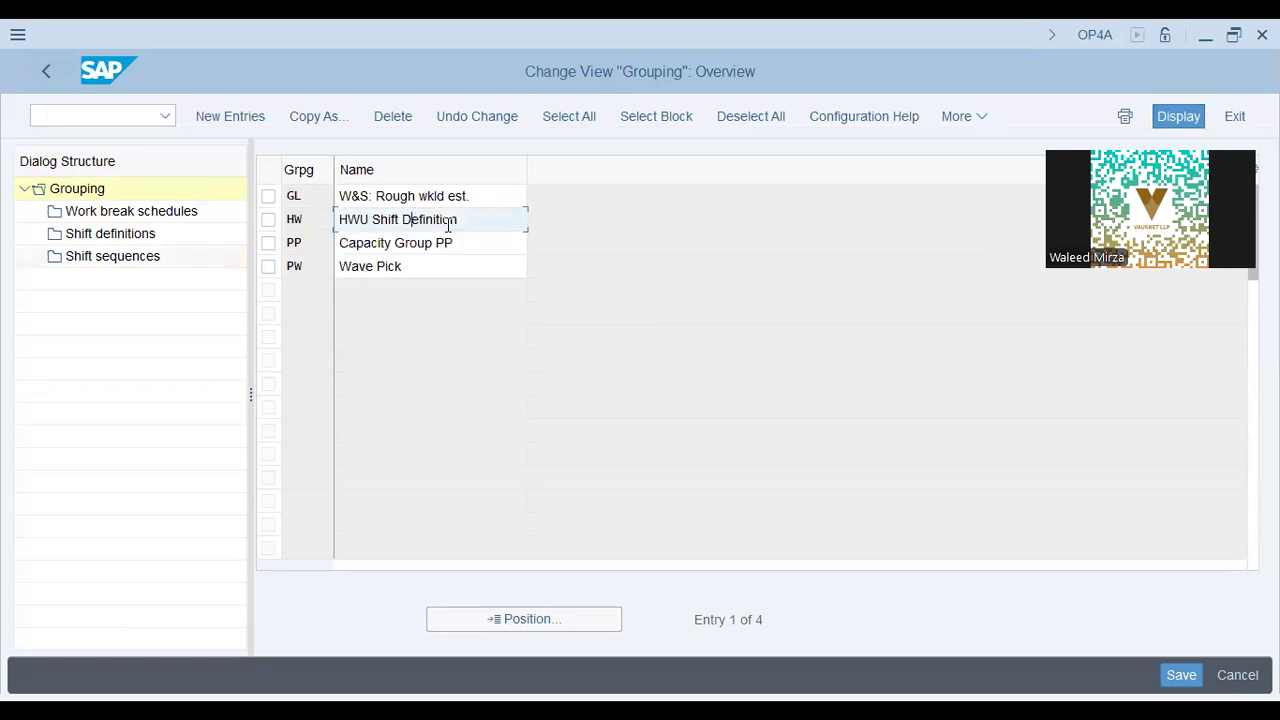
pyautogui.hotkey('ctrl', 'a')
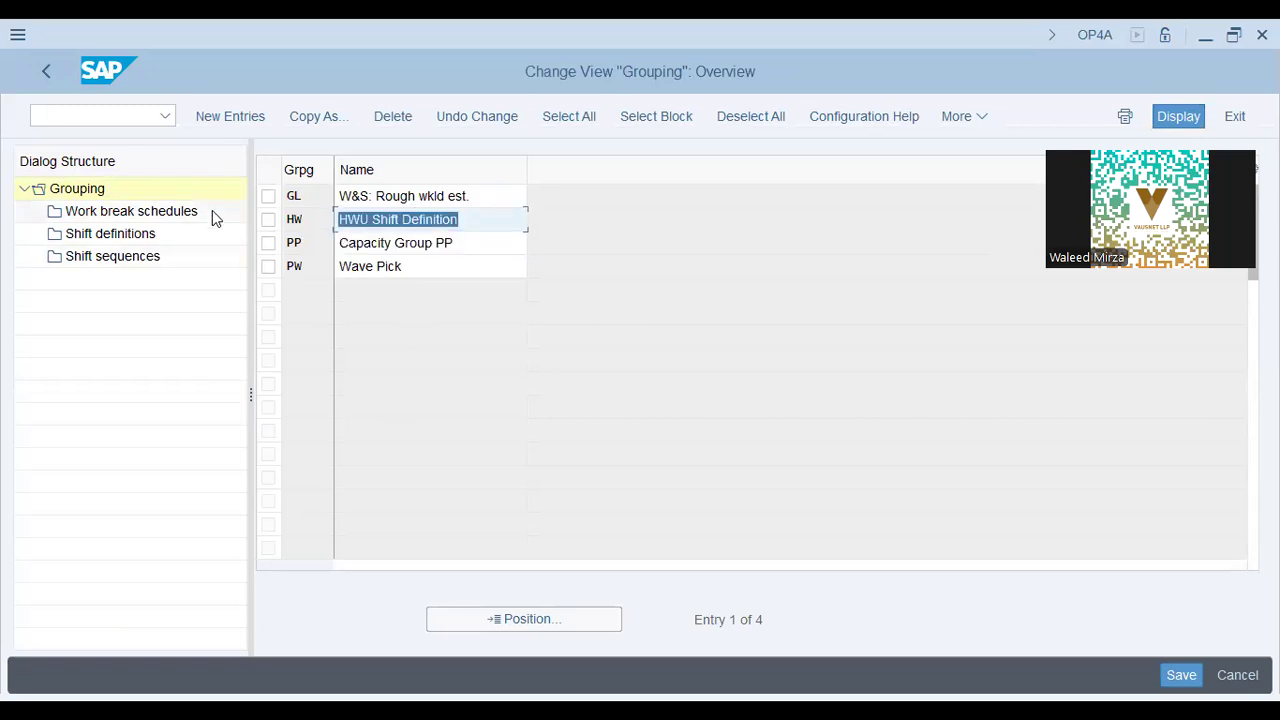
pyautogui.click(268, 219)
pyautogui.doubleClick(125, 213)
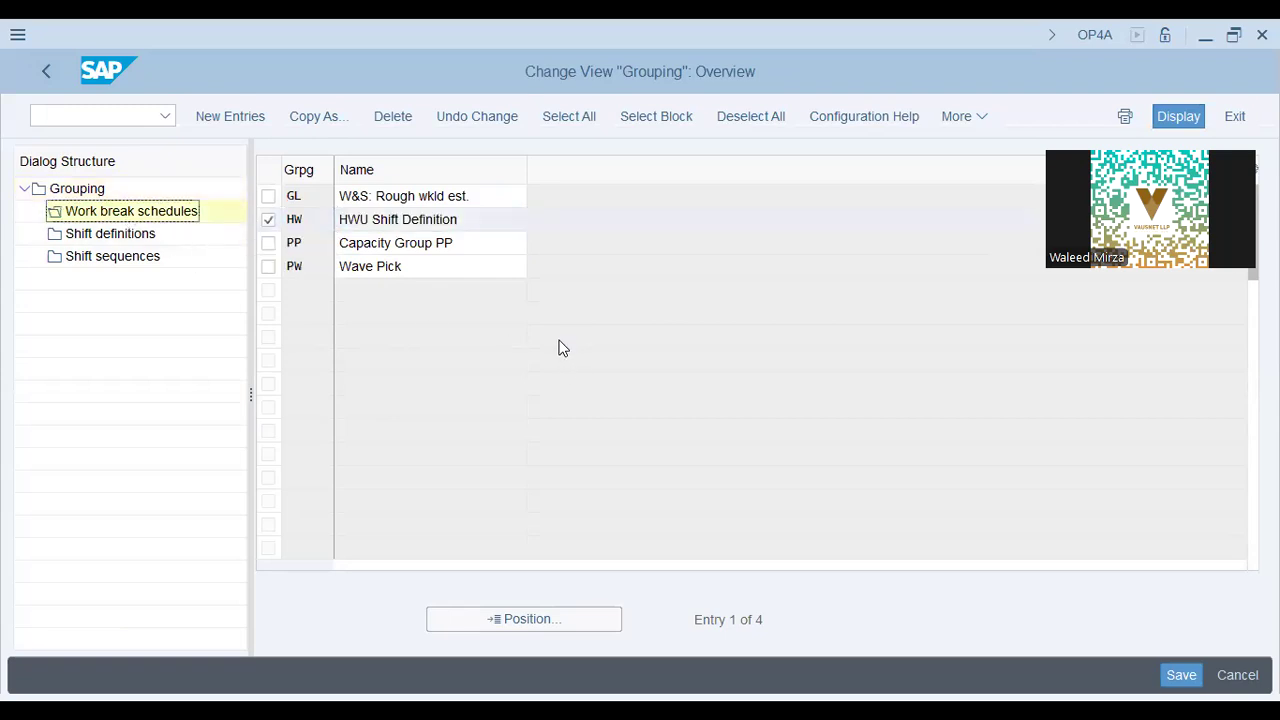
pyautogui.click(478, 317)
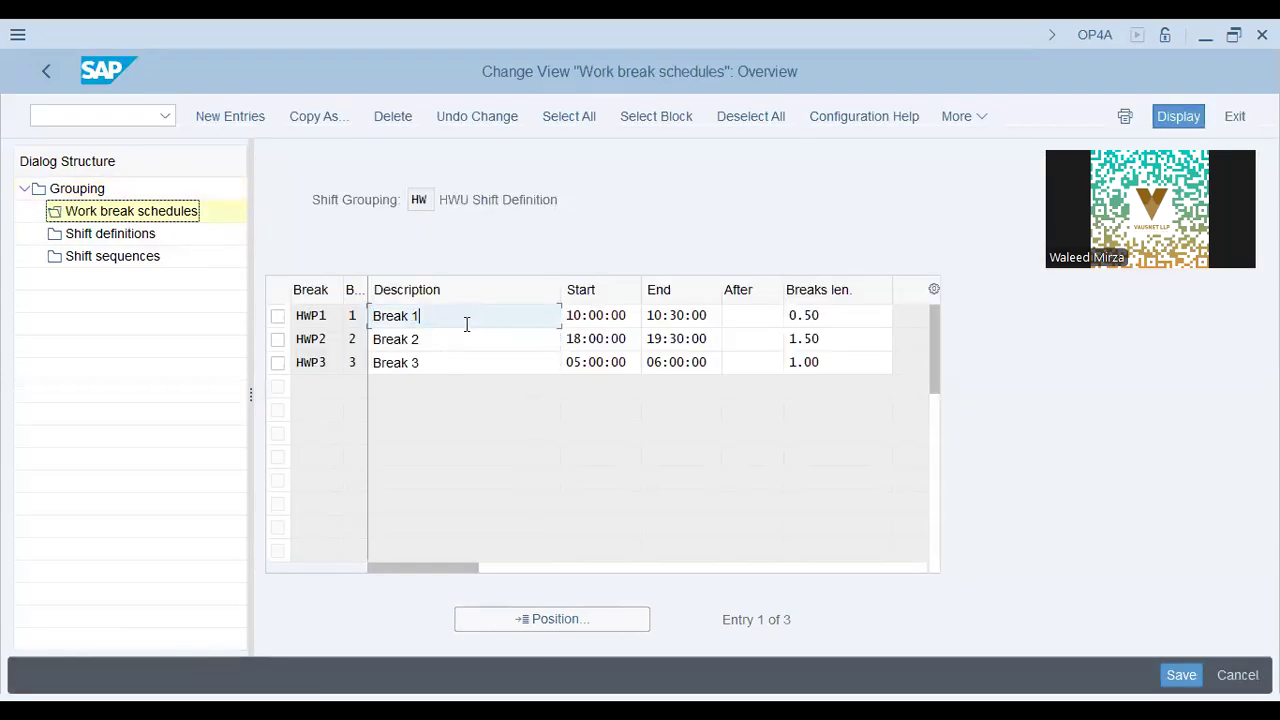
# Review the breaks: Break 1 10:00:00/0.50, Break 2 18:00:00–19:30:00/1.50, Break 3 05:00:00/1.00.
pyautogui.click(612, 315)
pyautogui.press('Tab')
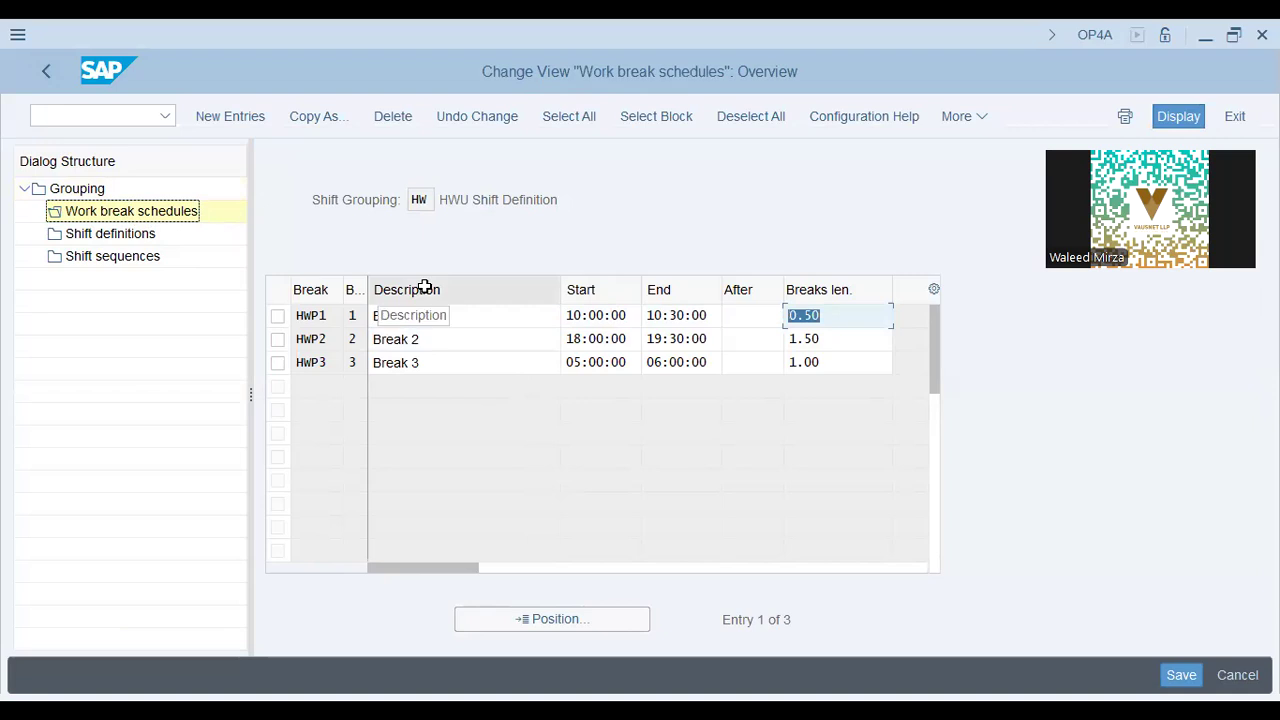
pyautogui.click(866, 339)
pyautogui.click(851, 364)
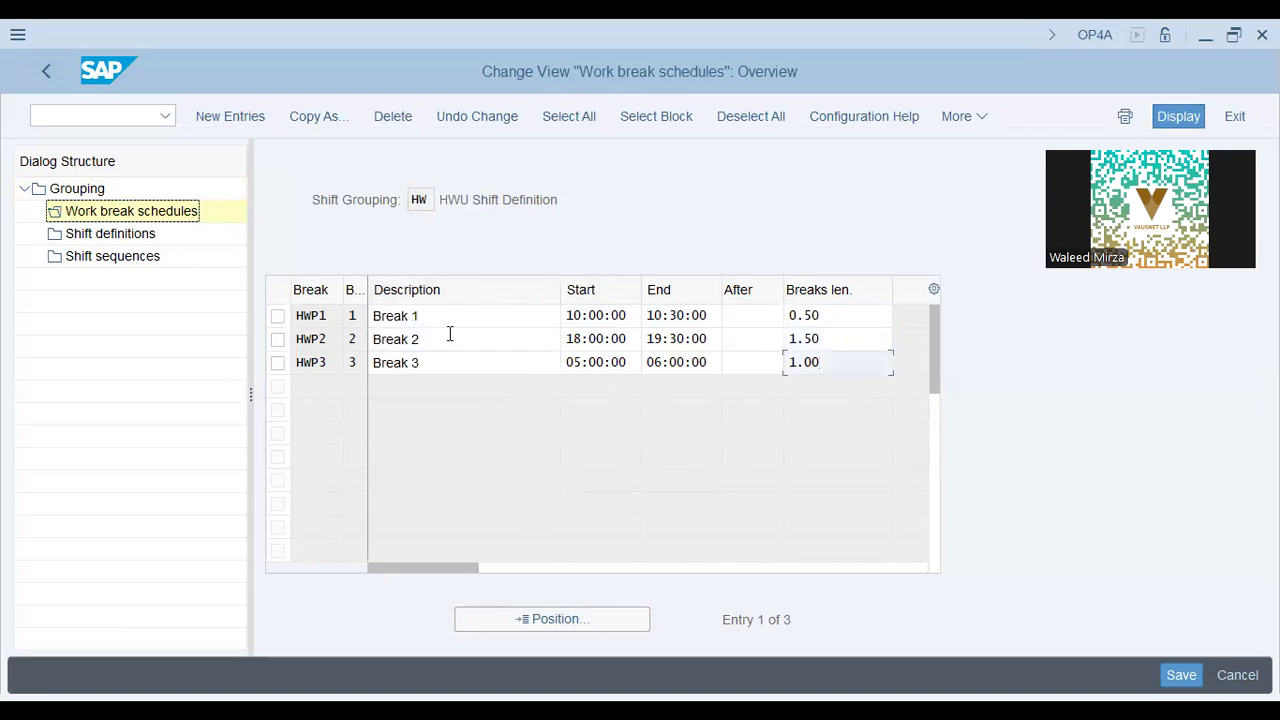
pyautogui.click(480, 318)
pyautogui.click(590, 318)
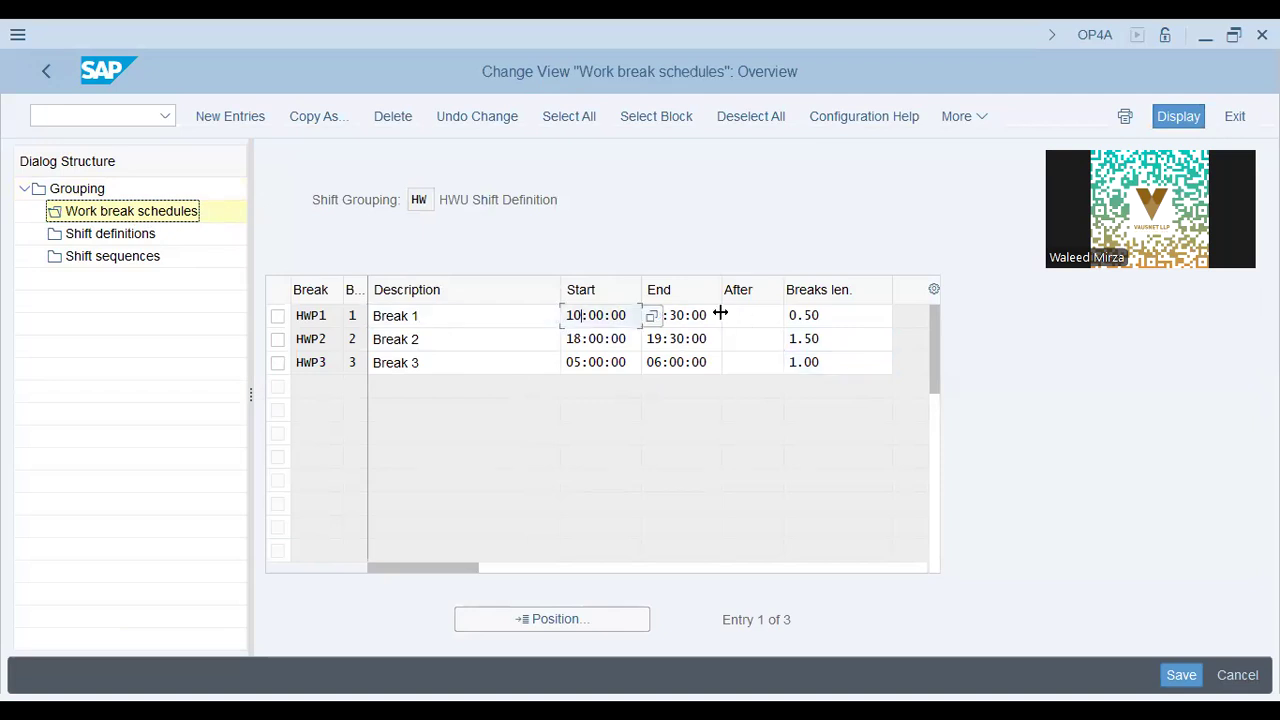
pyautogui.click(815, 318)
pyautogui.click(588, 337)
pyautogui.click(704, 342)
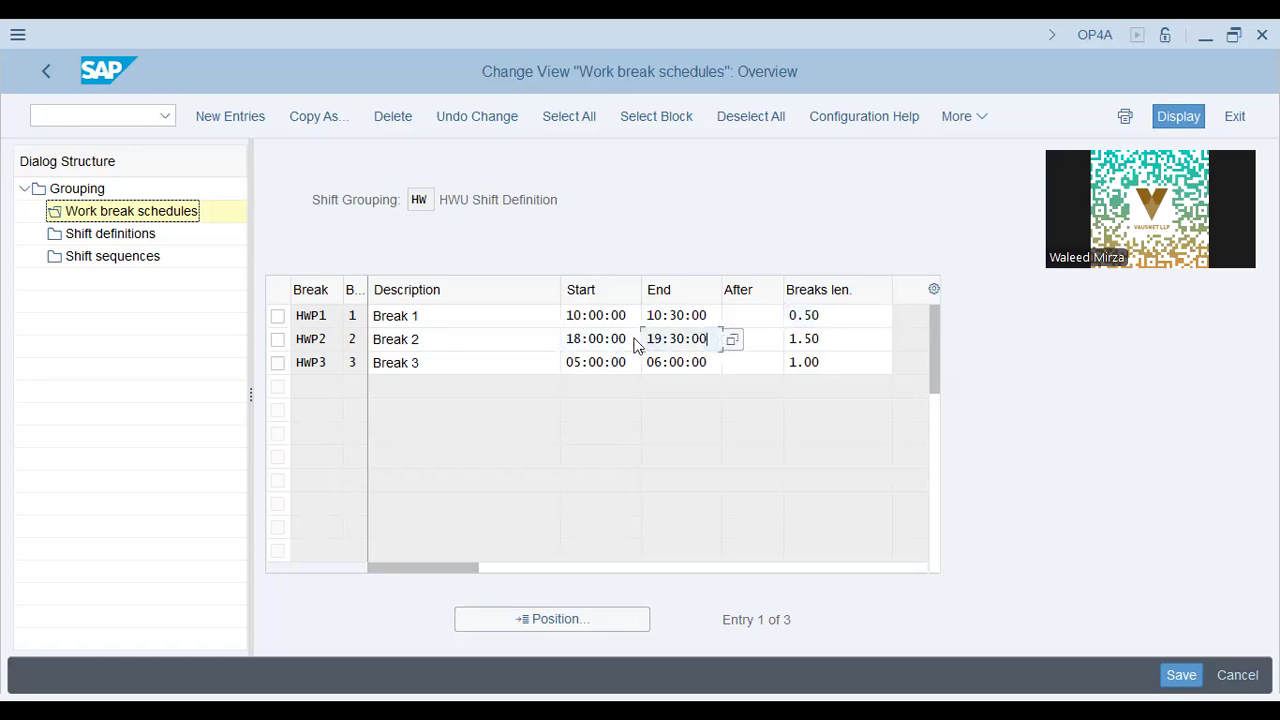
pyautogui.moveTo(836, 338); pyautogui.dragTo(777, 340)
pyautogui.click(836, 339)
pyautogui.doubleClick(804, 314)
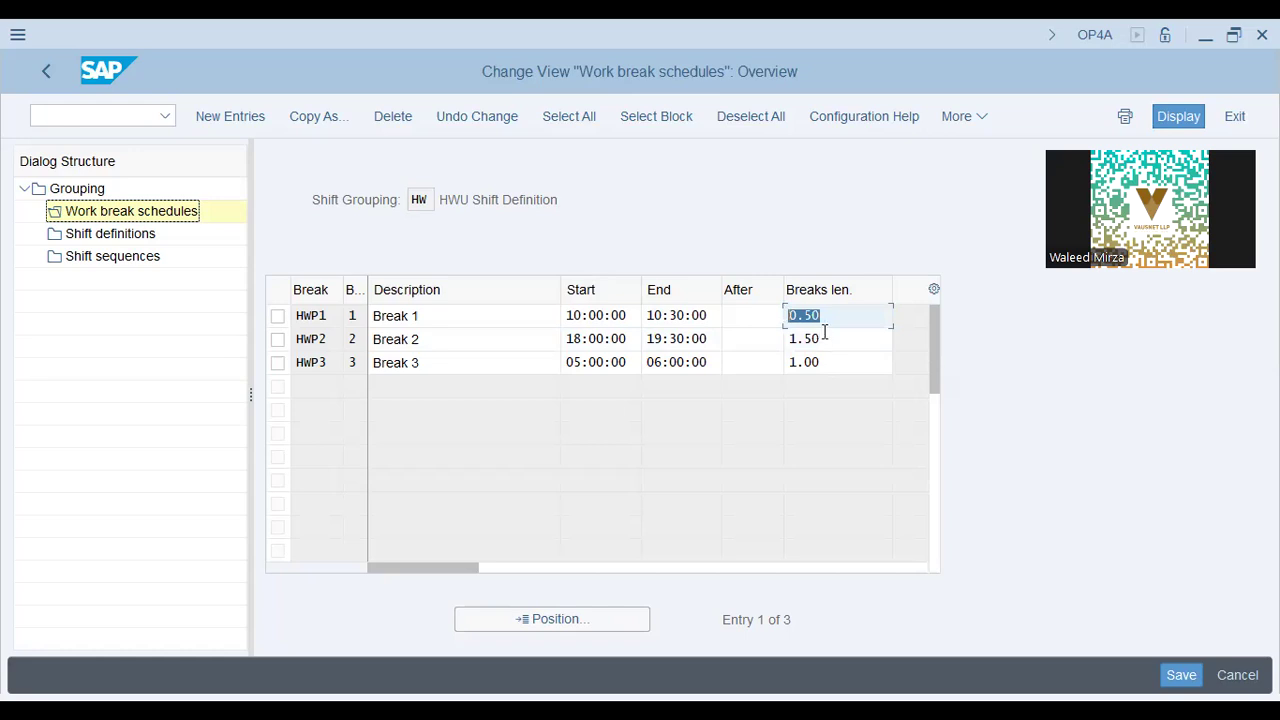
pyautogui.moveTo(828, 340); pyautogui.dragTo(751, 345)
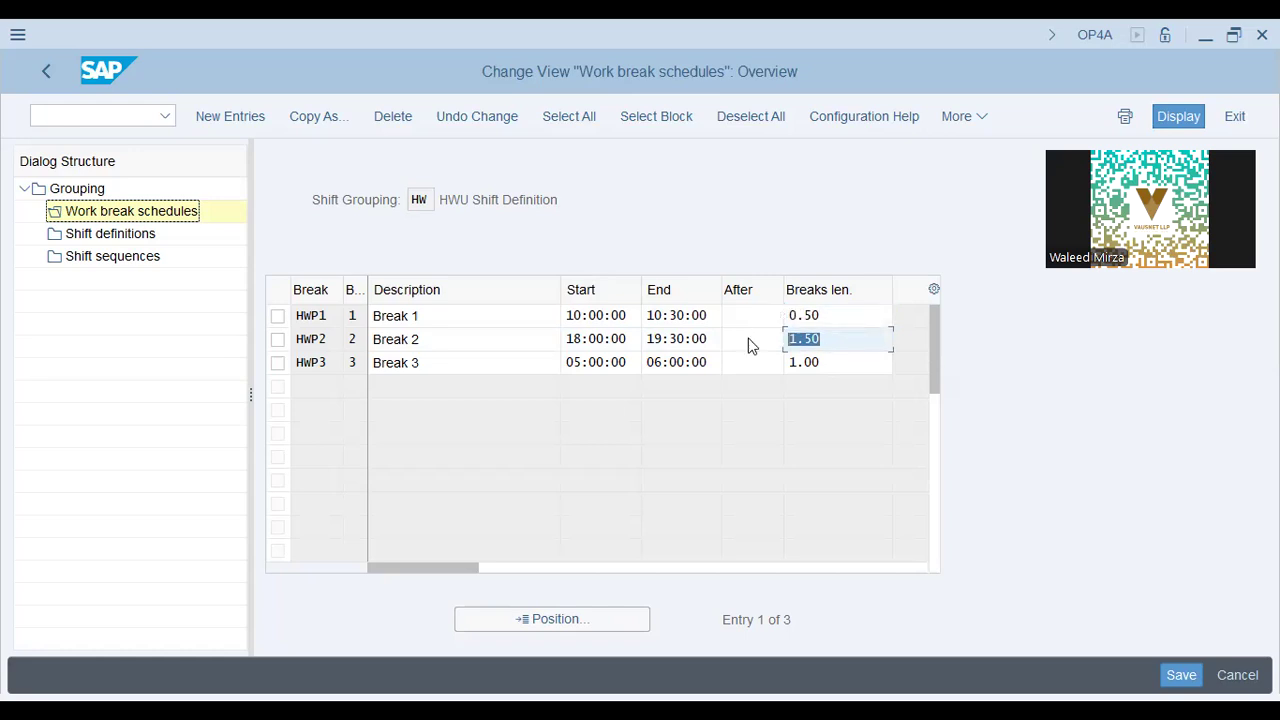
pyautogui.doubleClick(838, 362)
pyautogui.click(613, 358)
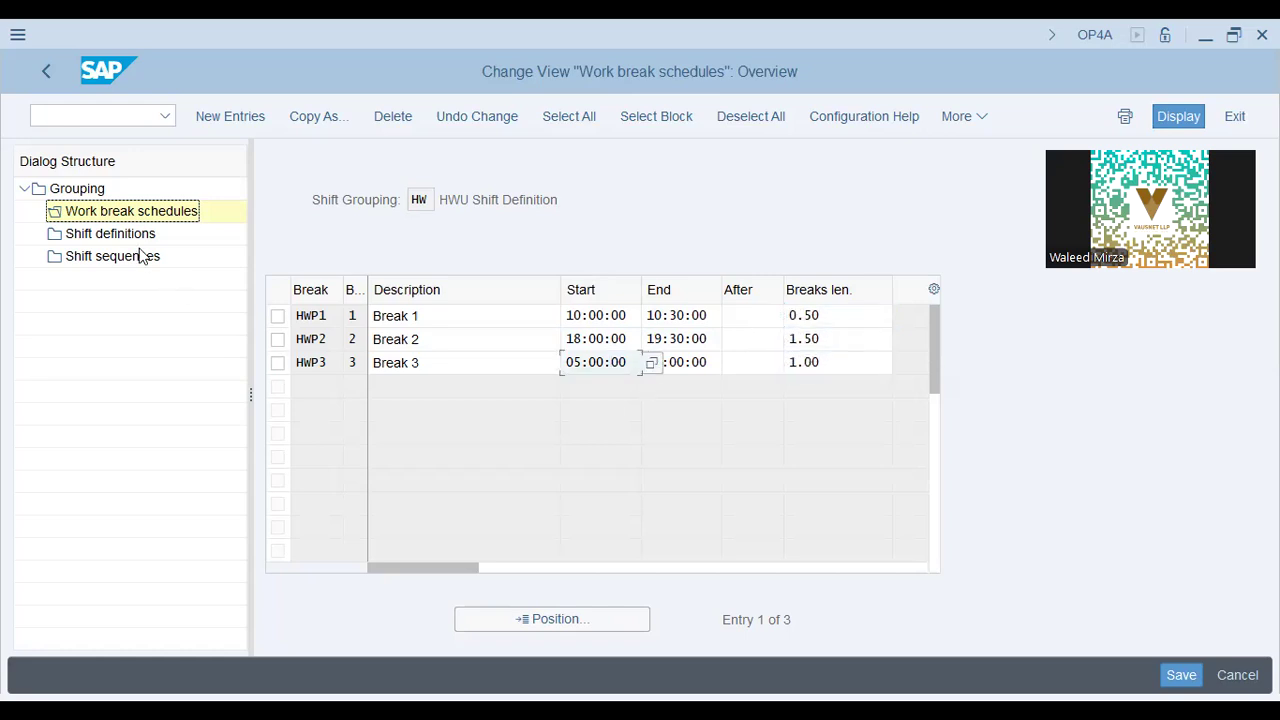
# Move from the break list to grouping HW's Shift definitions in the Dialog Structure.
pyautogui.click(279, 318)
pyautogui.click(279, 320)
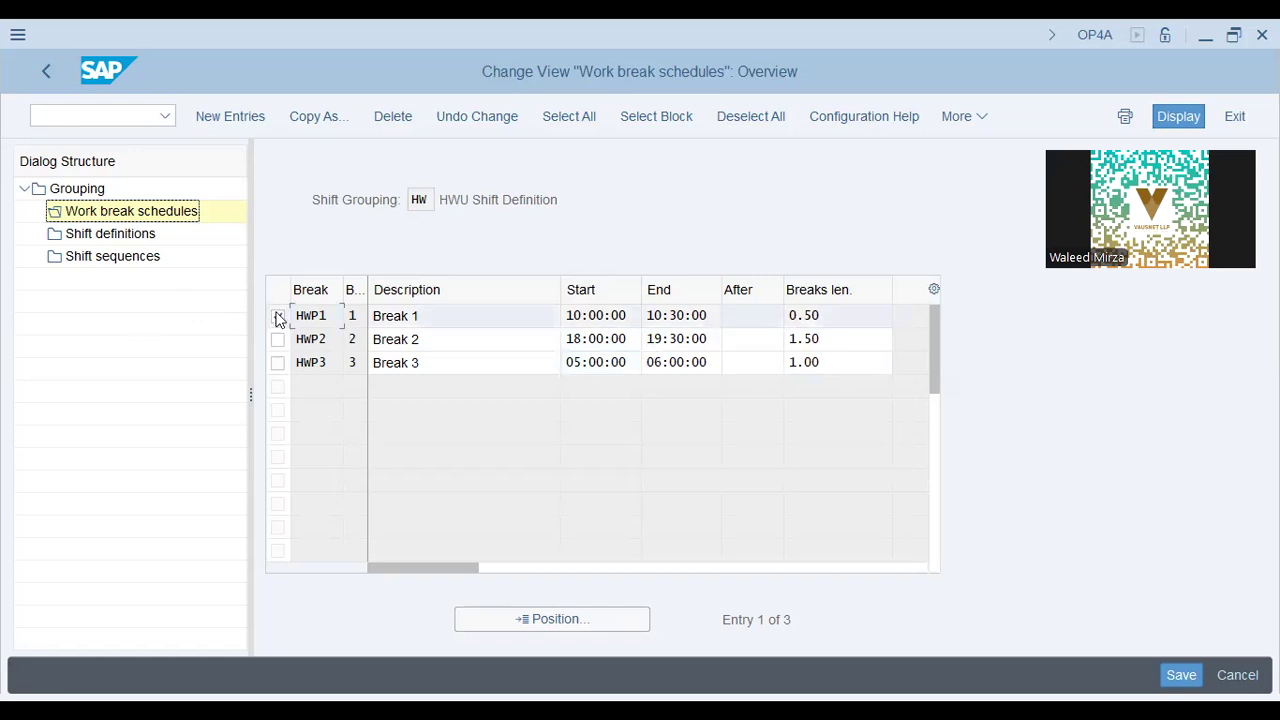
pyautogui.doubleClick(117, 235)
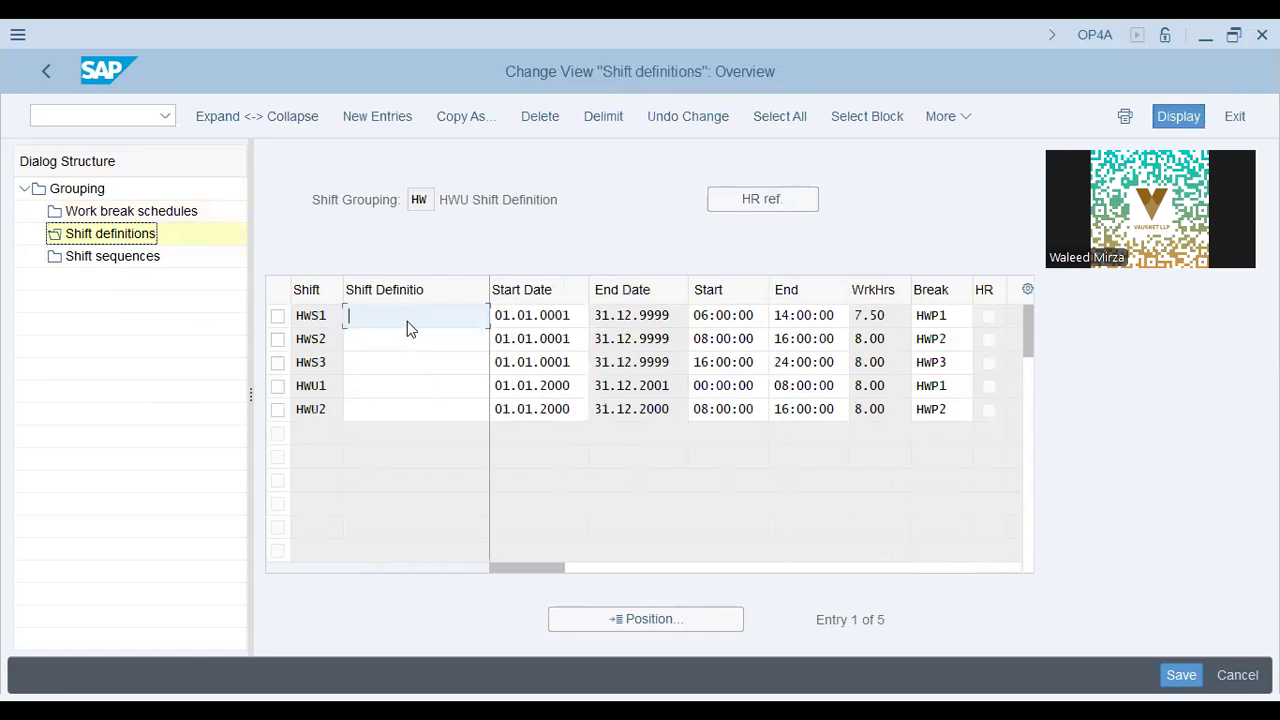
# Check shift HWS1's validity to 31.12.9999 and its 06:00:00–14:00:00 times.
pyautogui.click(565, 315)
pyautogui.click(655, 315)
pyautogui.press('Tab')
pyautogui.click(827, 322)
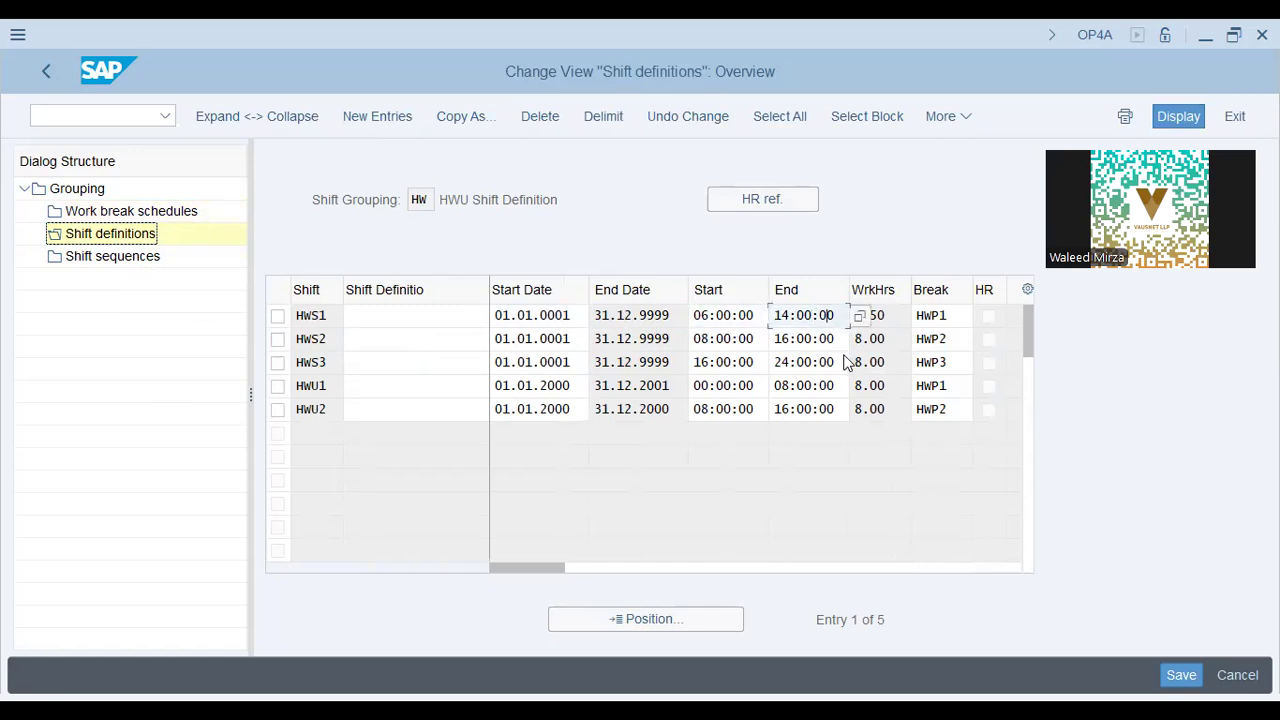
pyautogui.click(796, 318)
pyautogui.click(714, 315)
pyautogui.click(811, 315)
# Check the break schedules (HWP1) of shifts HWS1–HWU1, then show the Shift sequences.
pyautogui.press('Tab')
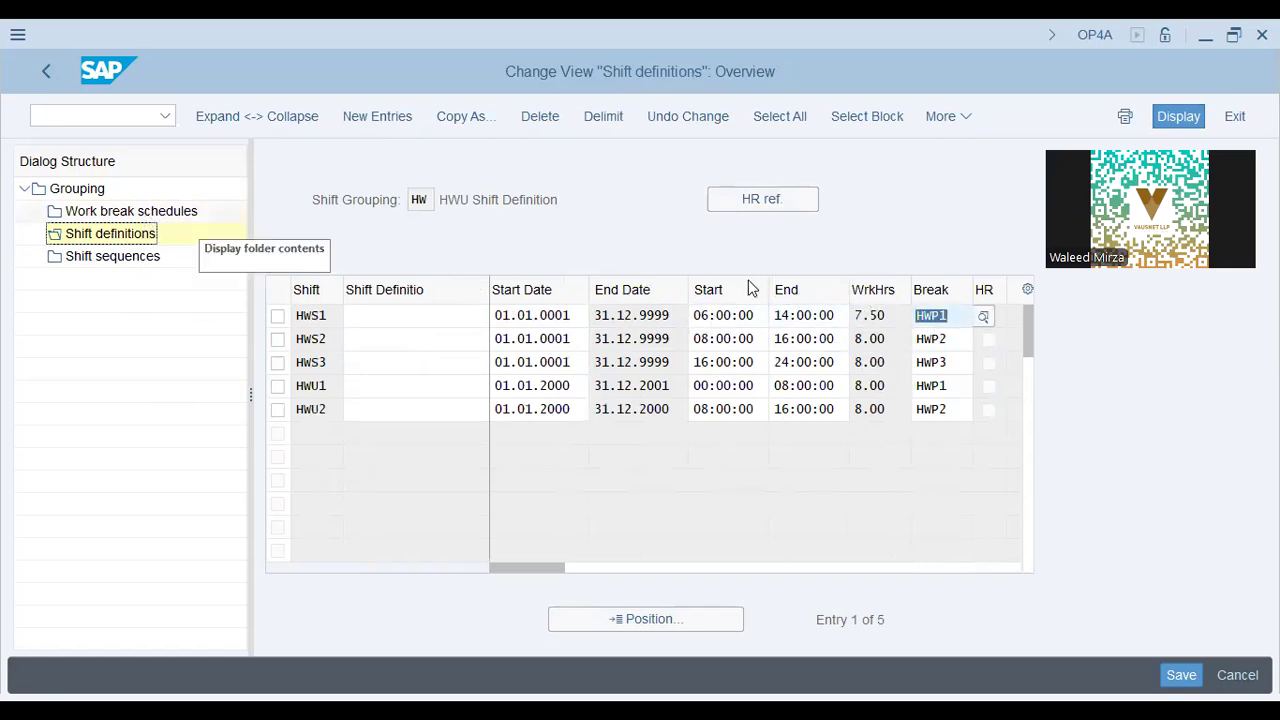
pyautogui.click(952, 339)
pyautogui.click(946, 363)
pyautogui.click(948, 386)
pyautogui.click(150, 256)
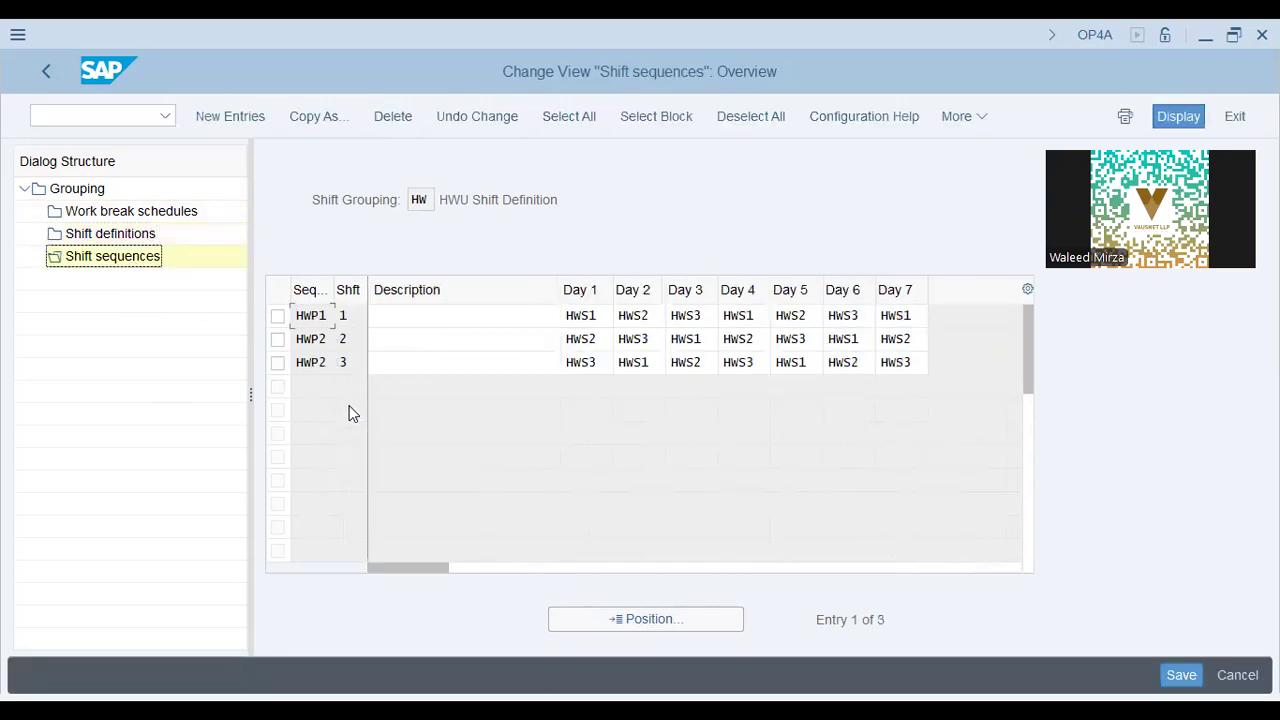
# Inspect sequence HWP1's shift assignments for Day 1, Day 5 and Day 7.
pyautogui.click(590, 316)
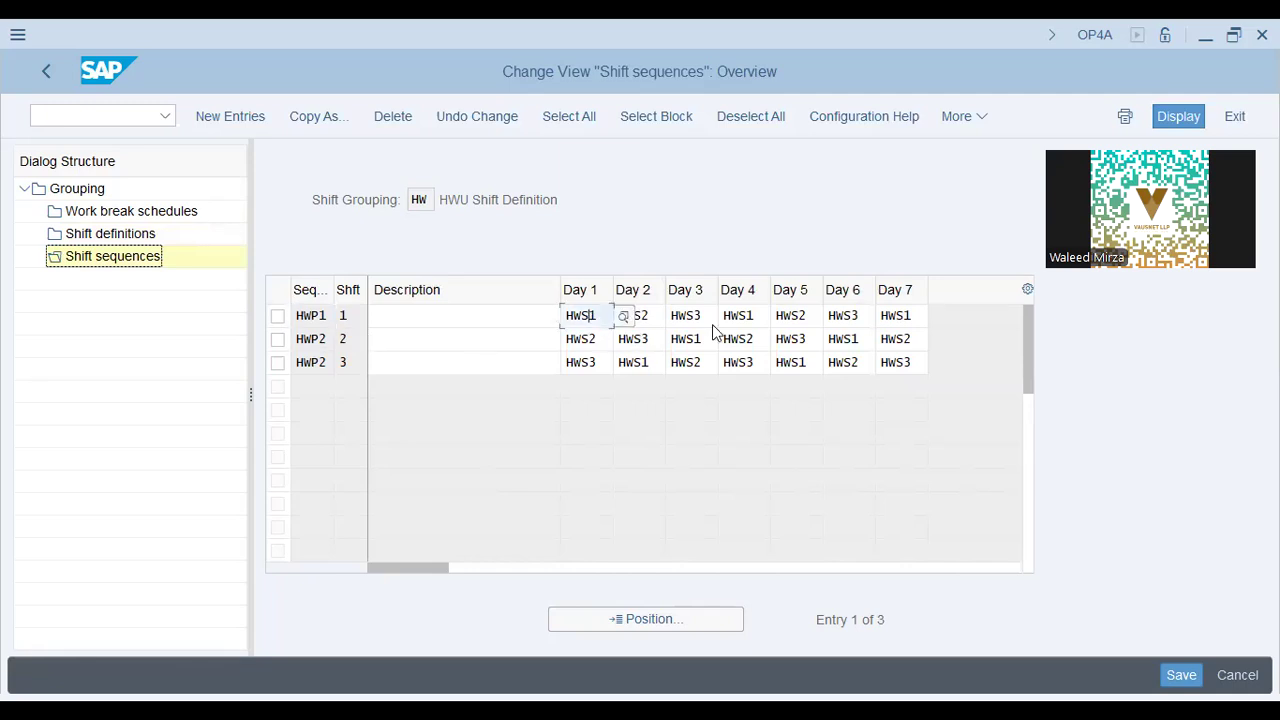
pyautogui.click(803, 322)
pyautogui.click(895, 318)
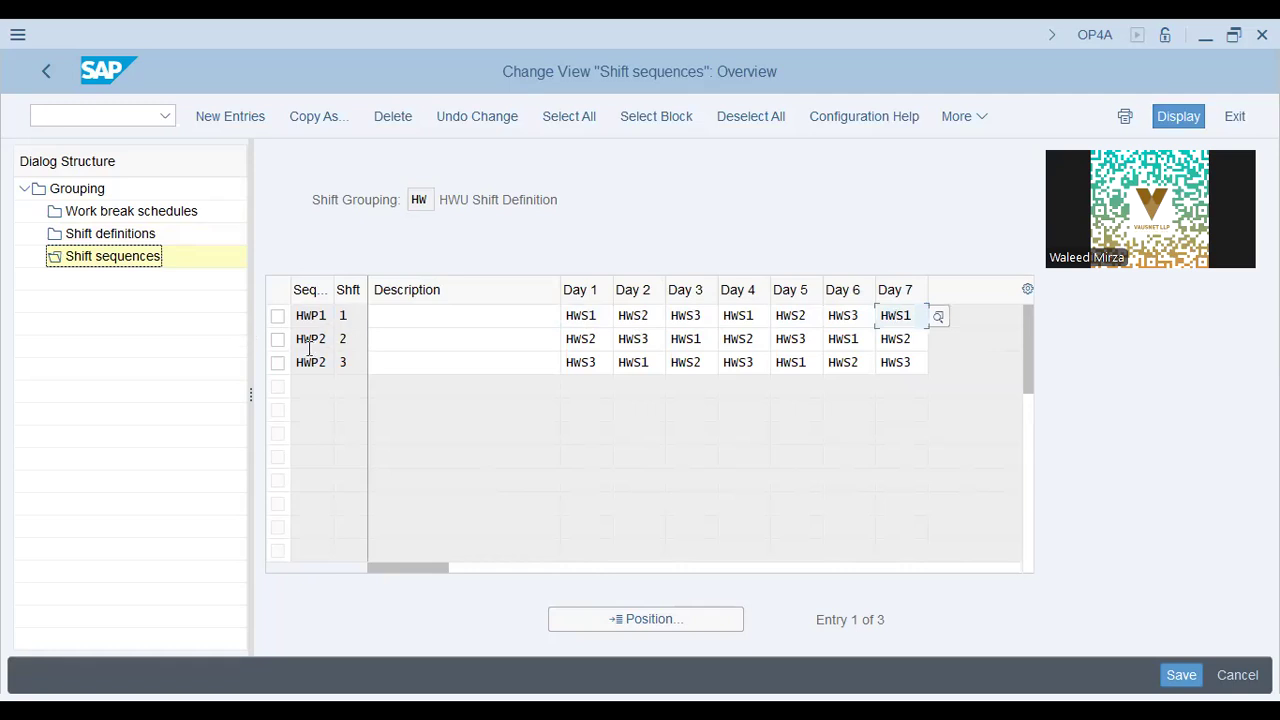
# Reopen grouping HW's Work break schedules and look over the Break 2 and Break 3 entries.
pyautogui.click(176, 218)
pyautogui.doubleClick(176, 218)
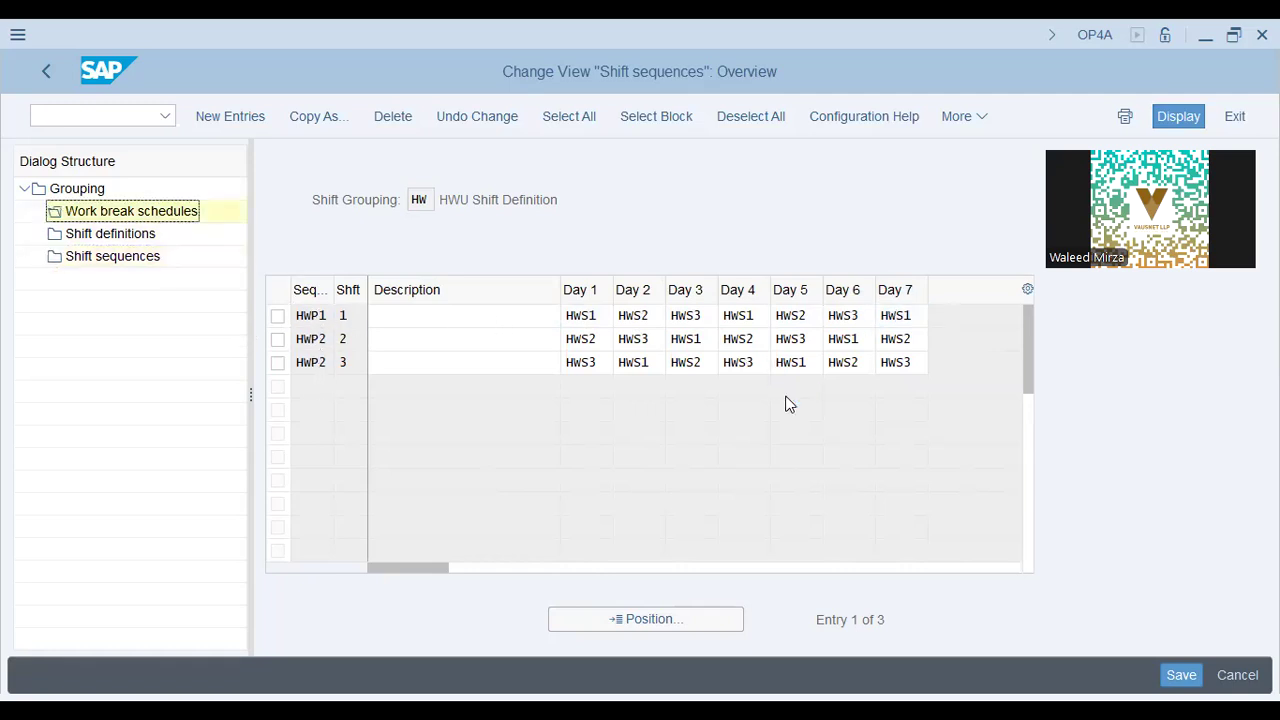
pyautogui.click(312, 340)
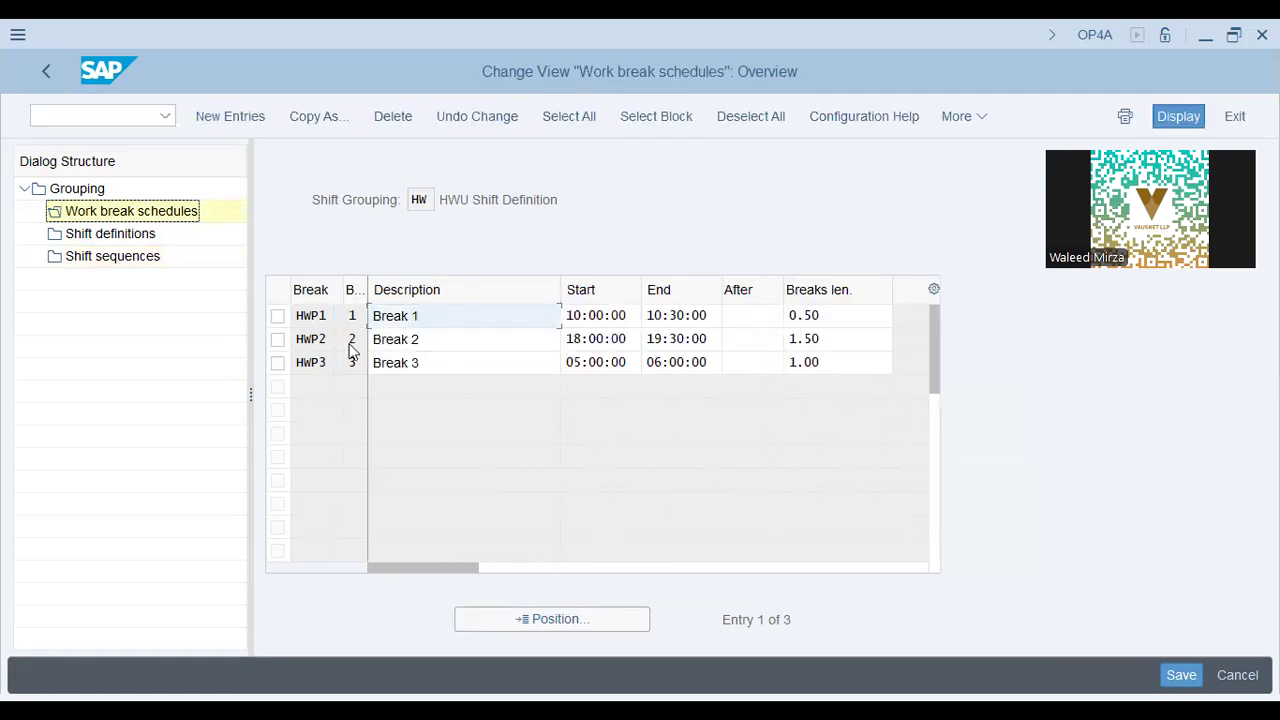
pyautogui.click(522, 340)
pyautogui.click(504, 365)
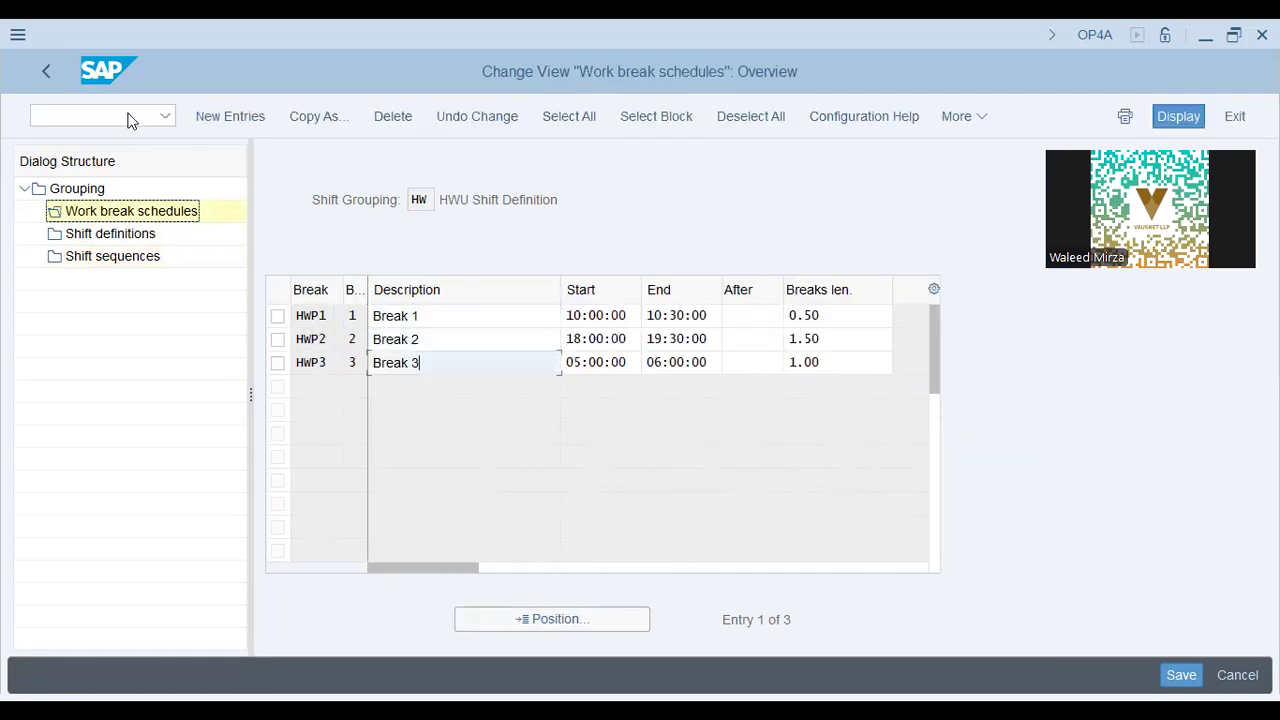
# Start CR02 with /n cr02, open work center WC-05 and display its capacities.
pyautogui.click(46, 71)
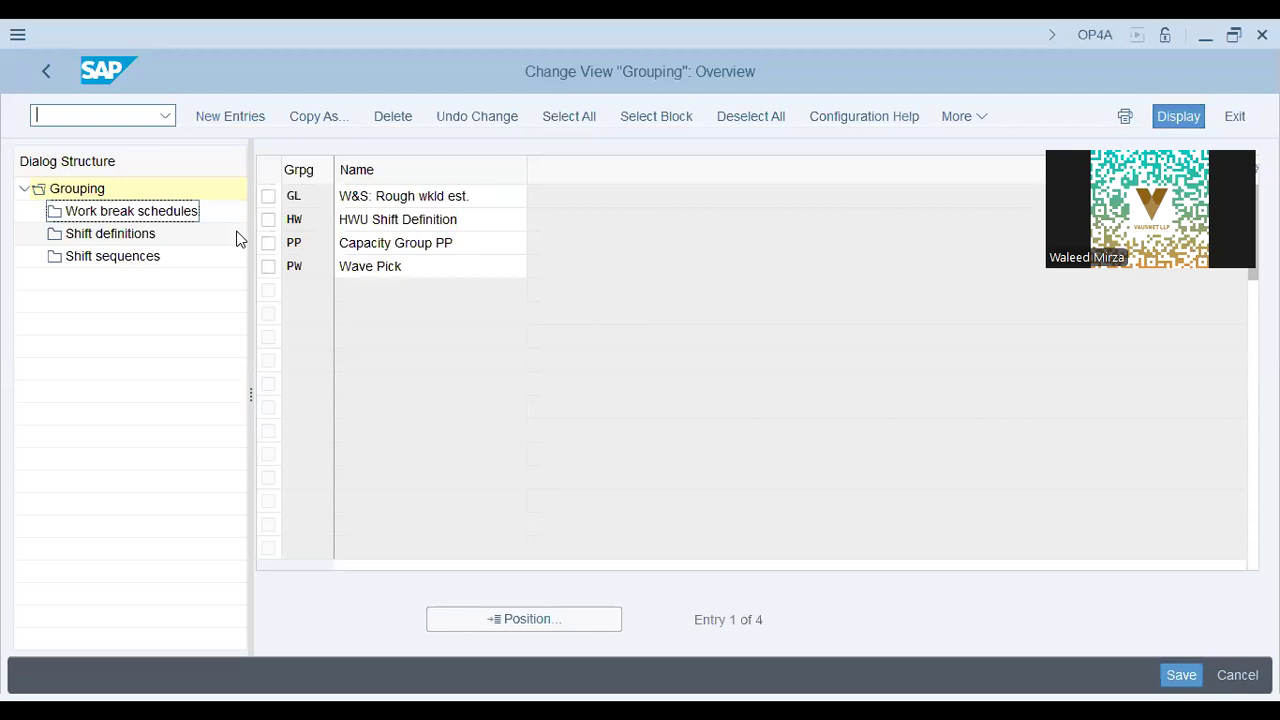
pyautogui.write('/n cr02')
pyautogui.press('Return')
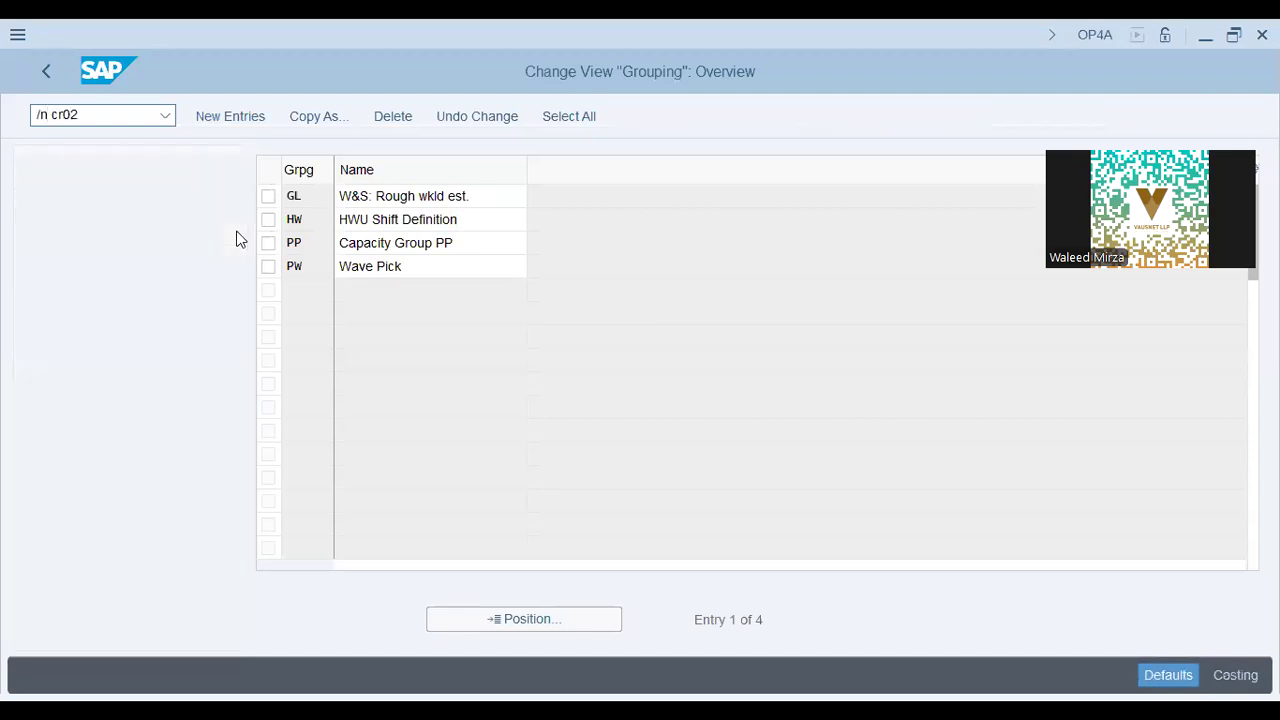
pyautogui.click(283, 263)
pyautogui.click(234, 116)
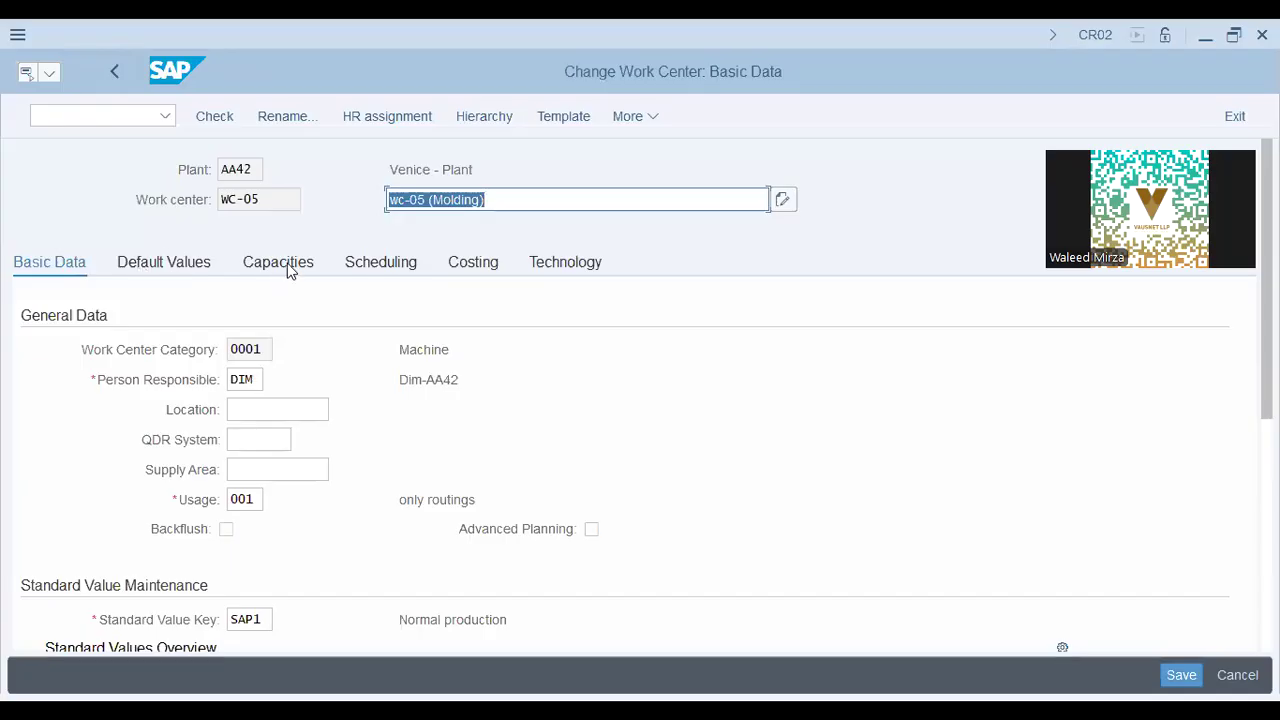
pyautogui.click(285, 264)
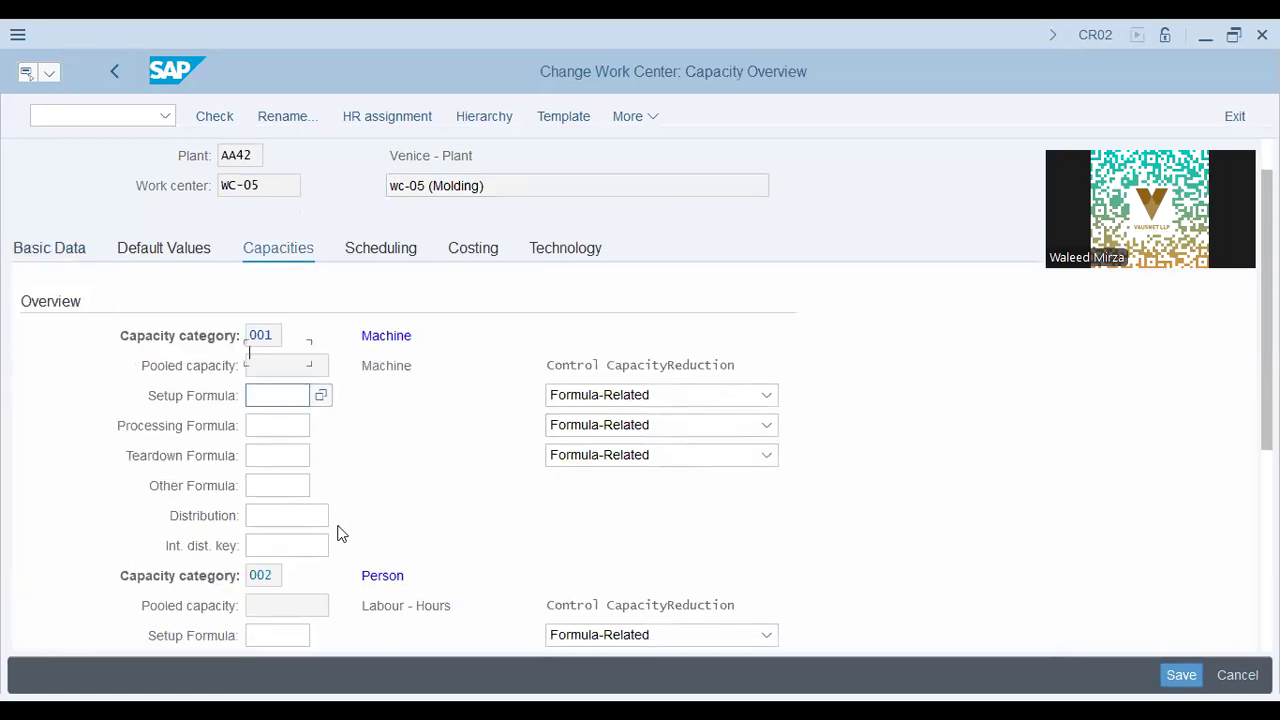
# Enter capacity category 001 on WC-05's Scheduling tab and confirm it.
pyautogui.scroll(-3, 337, 531)
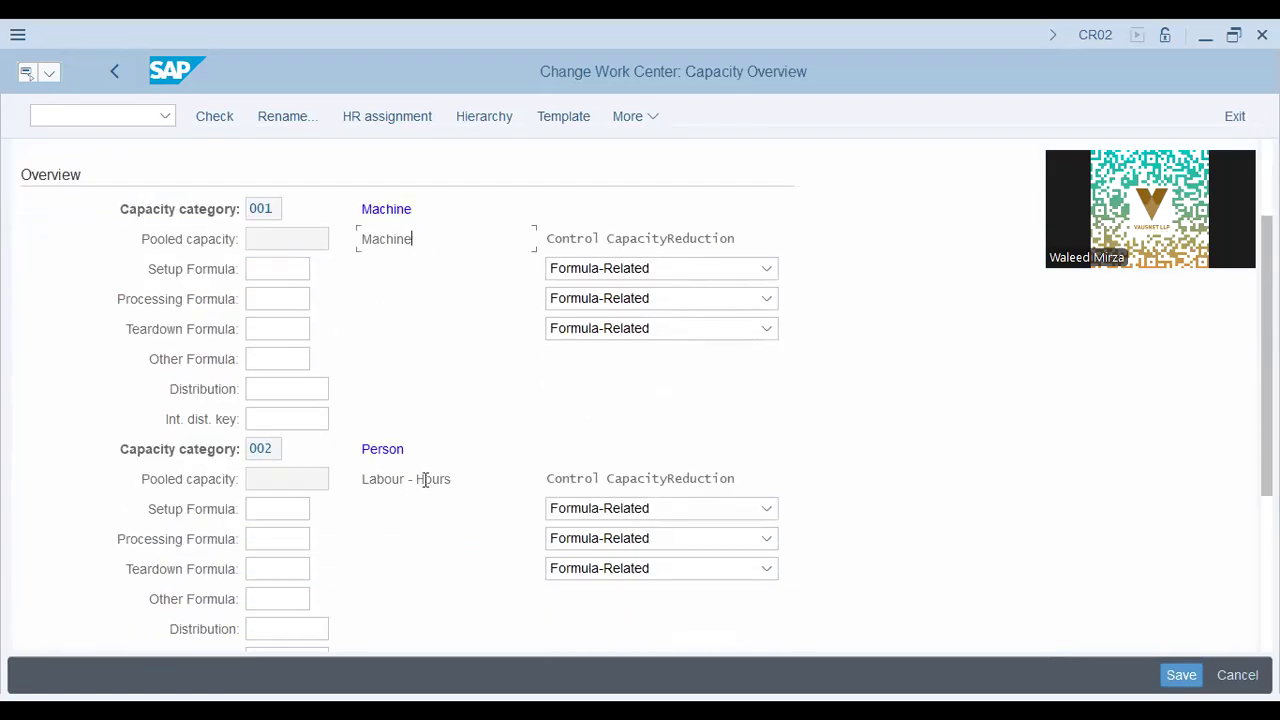
pyautogui.scroll(-4, 406, 500)
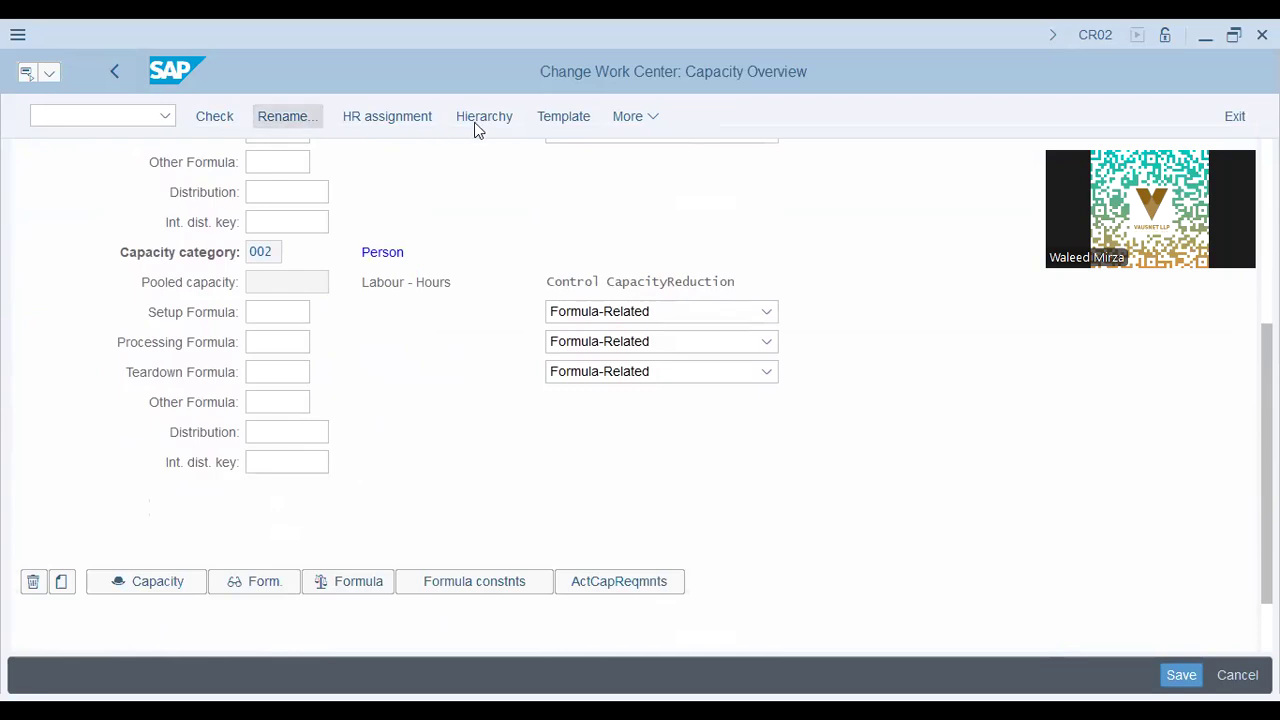
pyautogui.scroll(-1, 380, 518)
pyautogui.scroll(-1, 380, 518)
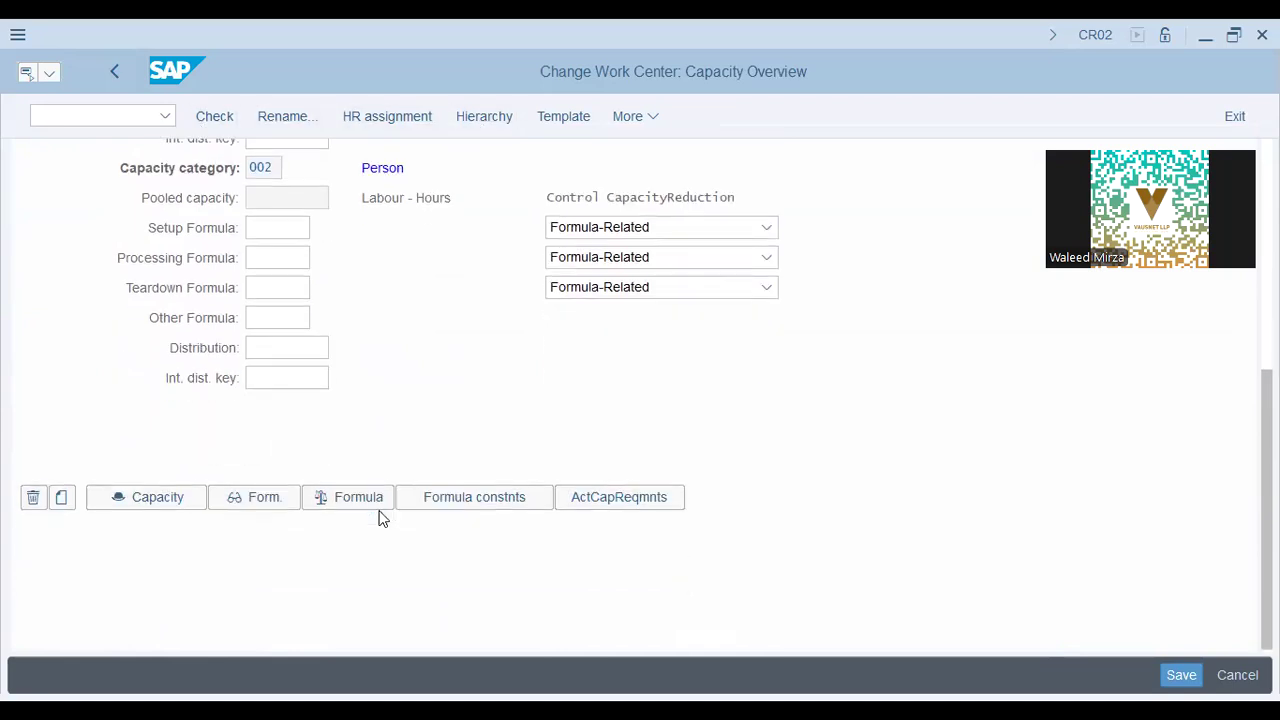
pyautogui.scroll(3, 380, 517)
pyautogui.scroll(5, 385, 274)
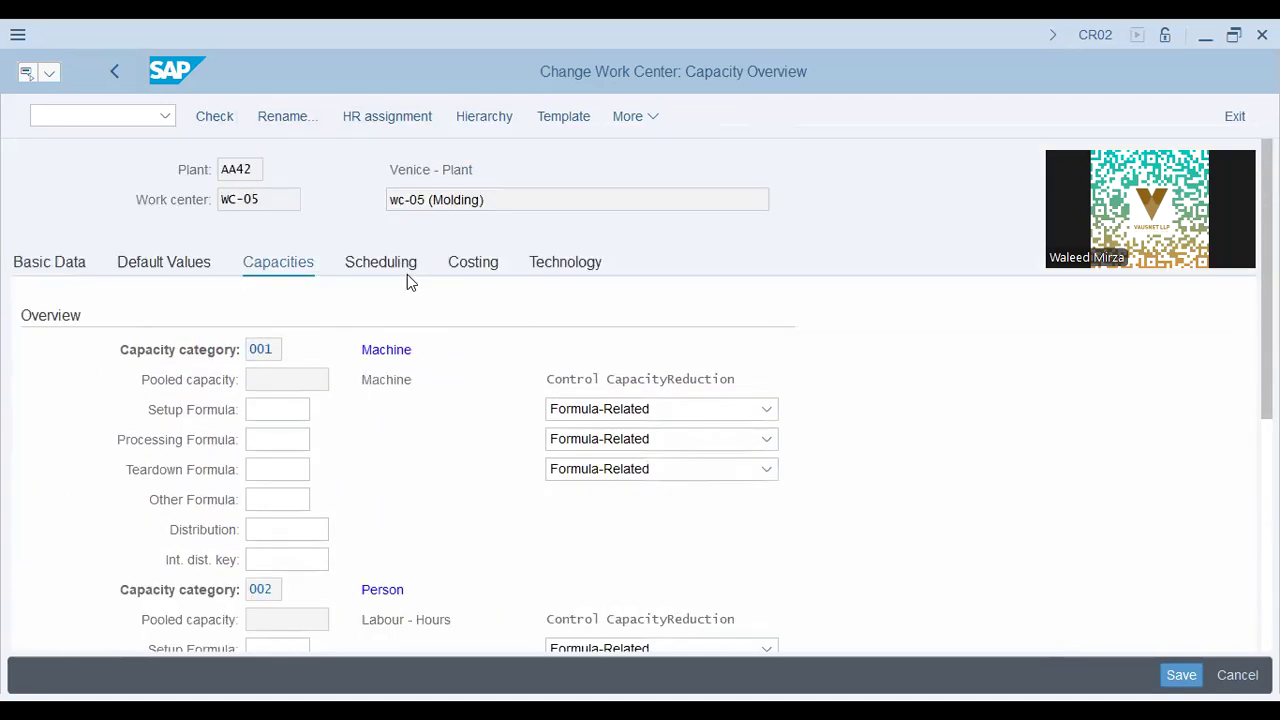
pyautogui.click(407, 259)
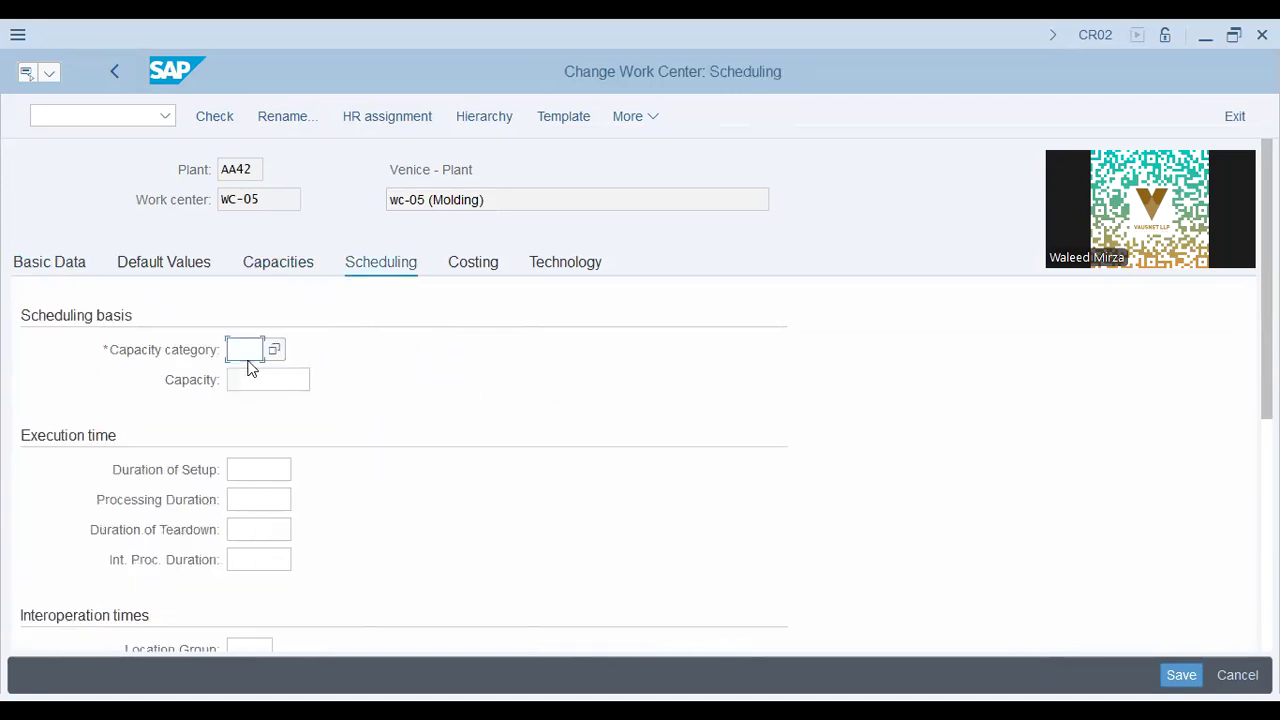
pyautogui.click(283, 374)
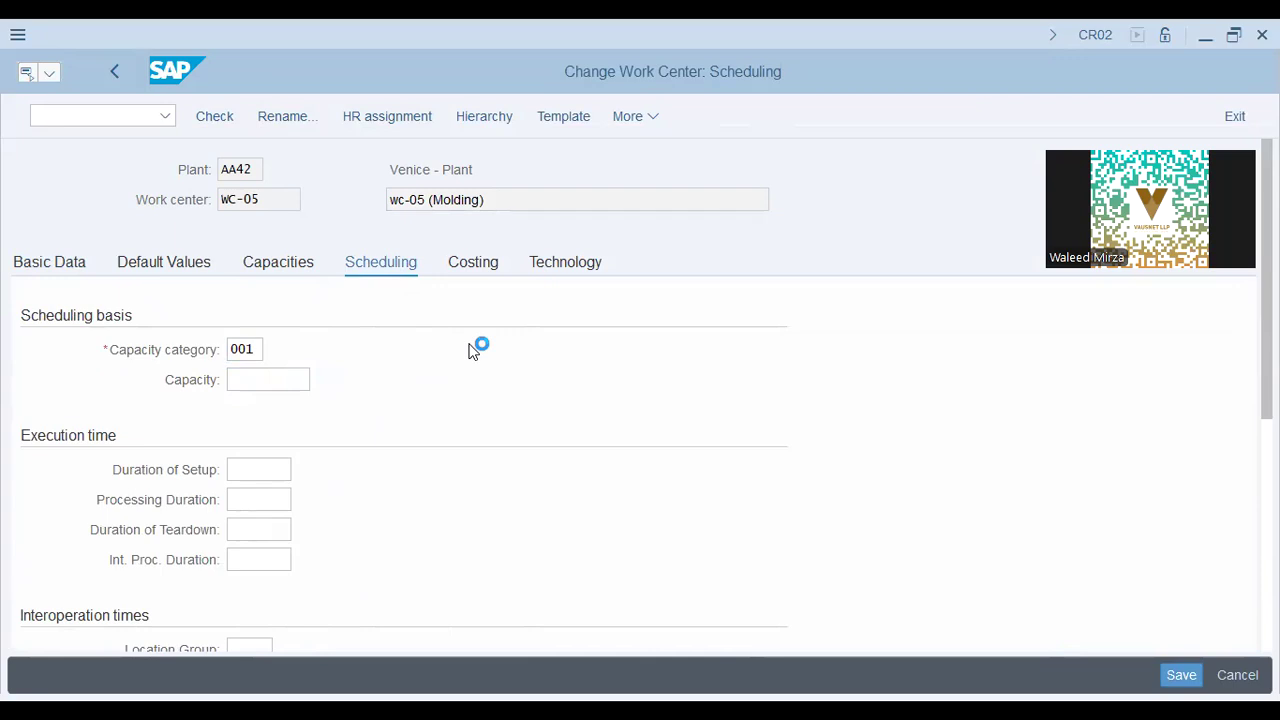
pyautogui.press('Return')
# Verify 001 (Machine) in the capacity category help list, then return to Basic Data.
pyautogui.press('F4')
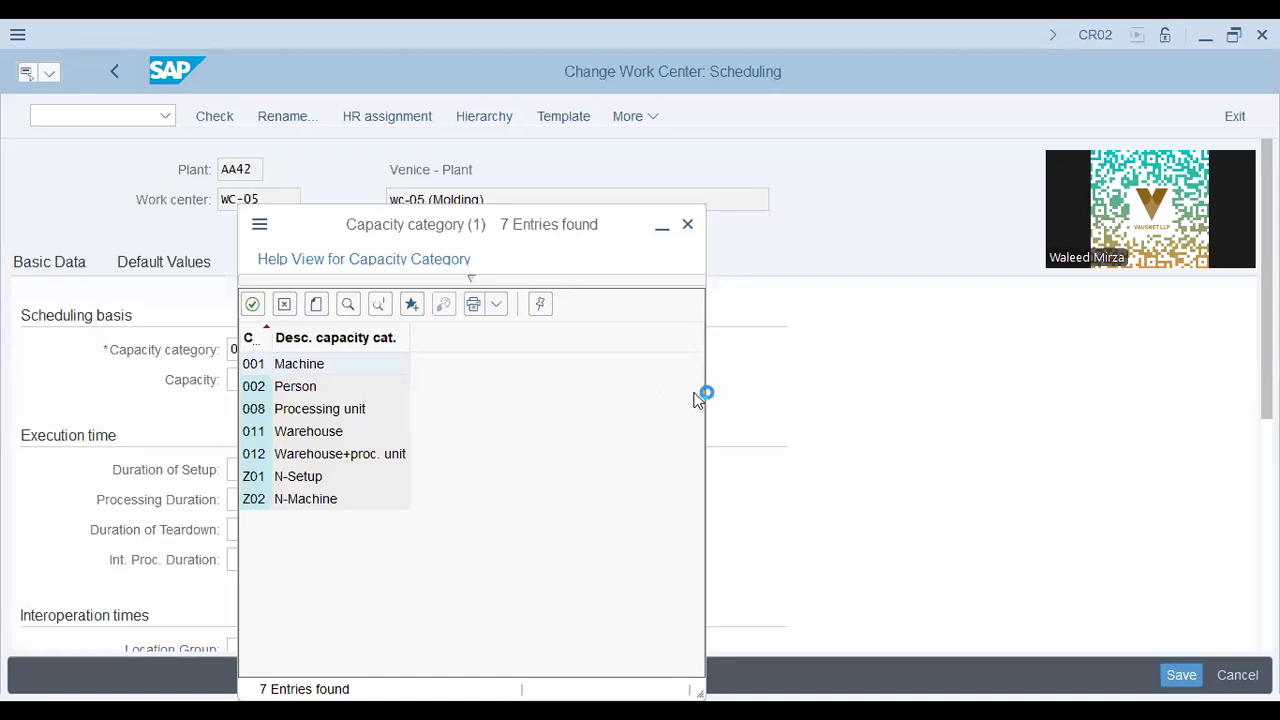
pyautogui.click(273, 363)
pyautogui.click(272, 381)
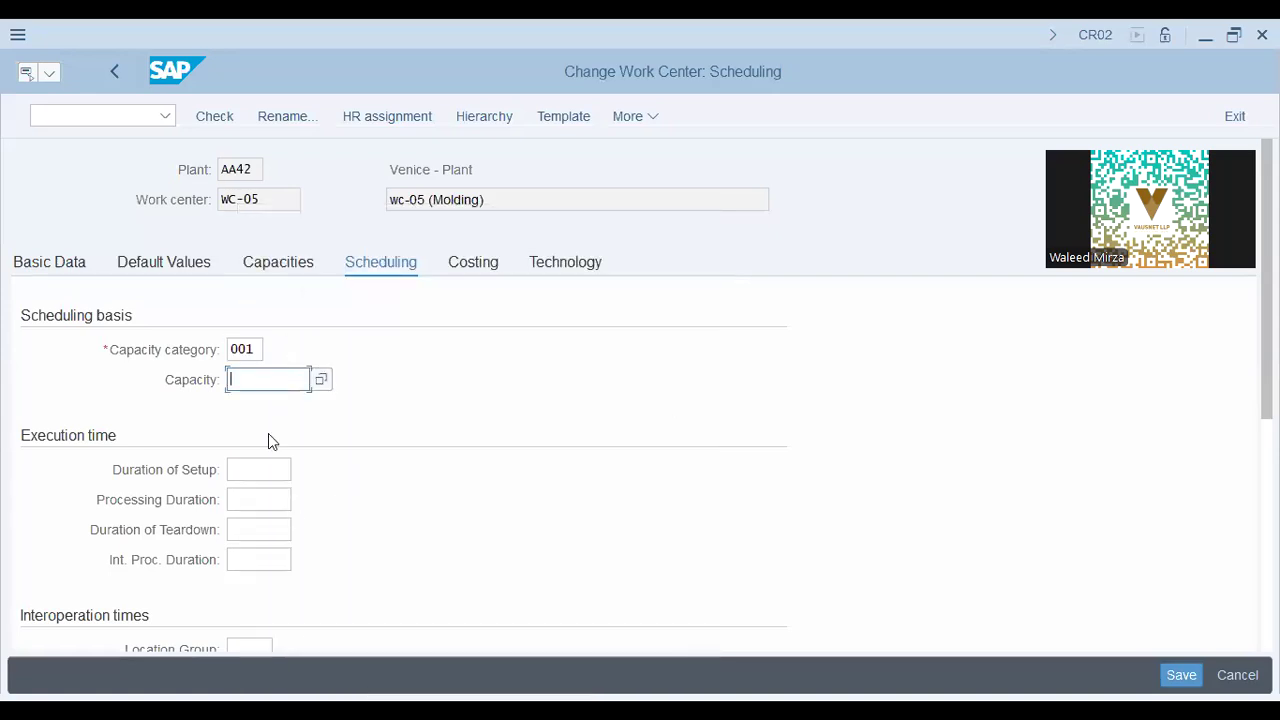
pyautogui.scroll(-5, 269, 500)
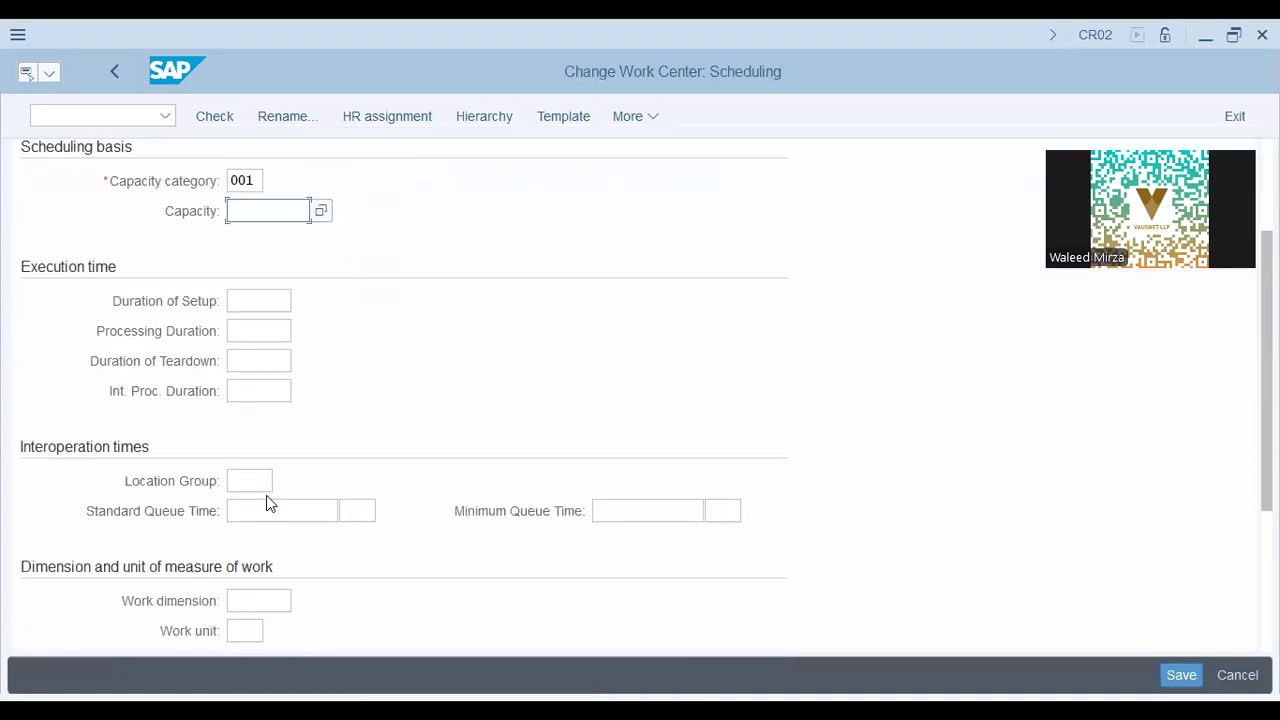
pyautogui.scroll(-3, 266, 497)
pyautogui.scroll(8, 266, 497)
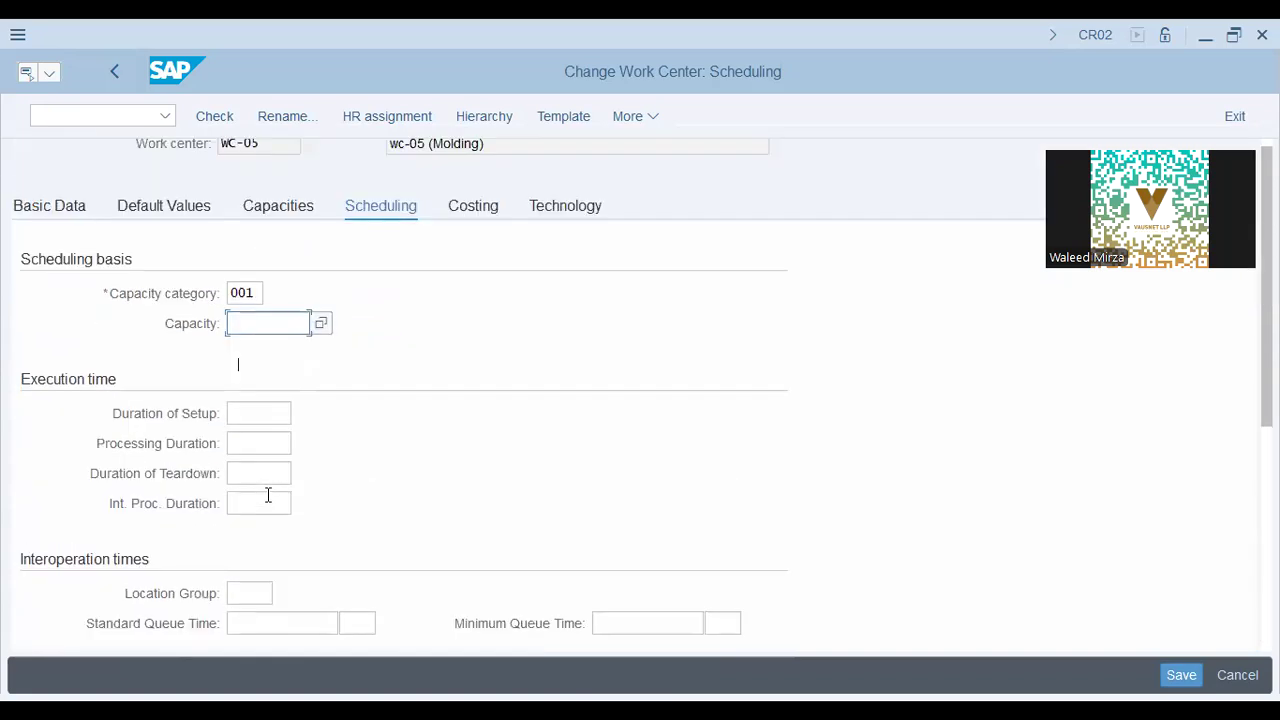
pyautogui.click(54, 261)
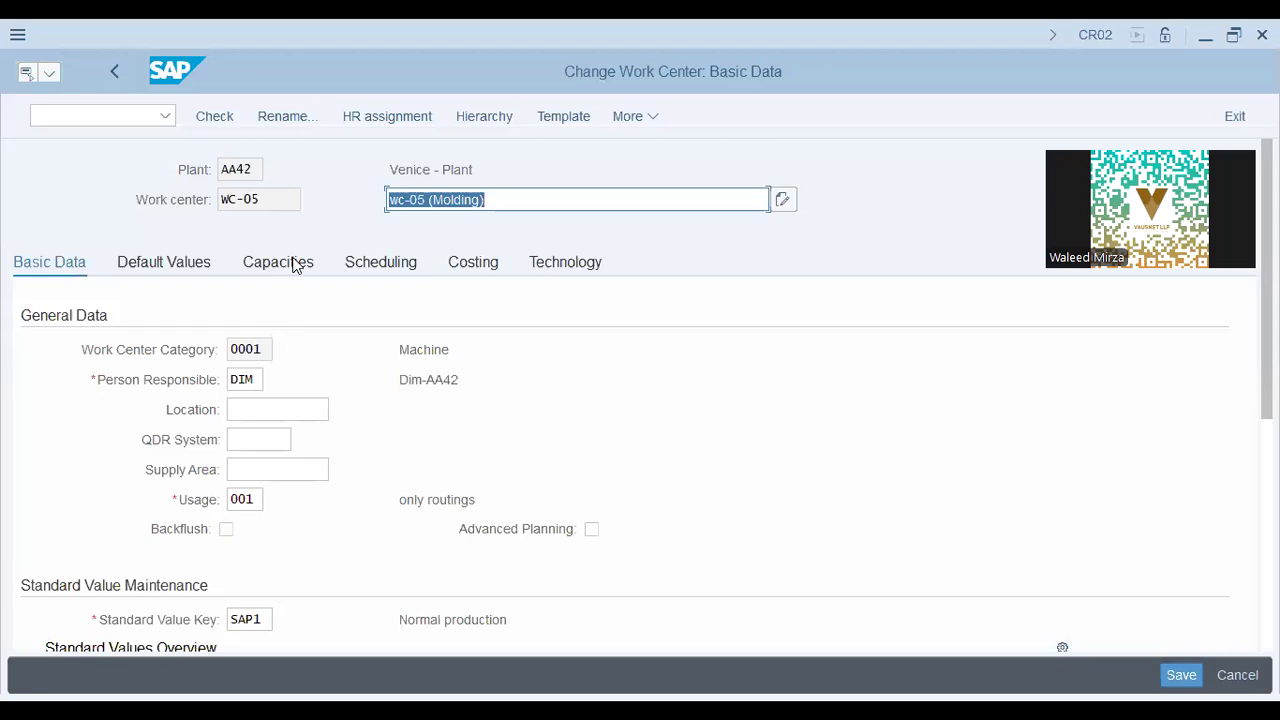
pyautogui.click(294, 262)
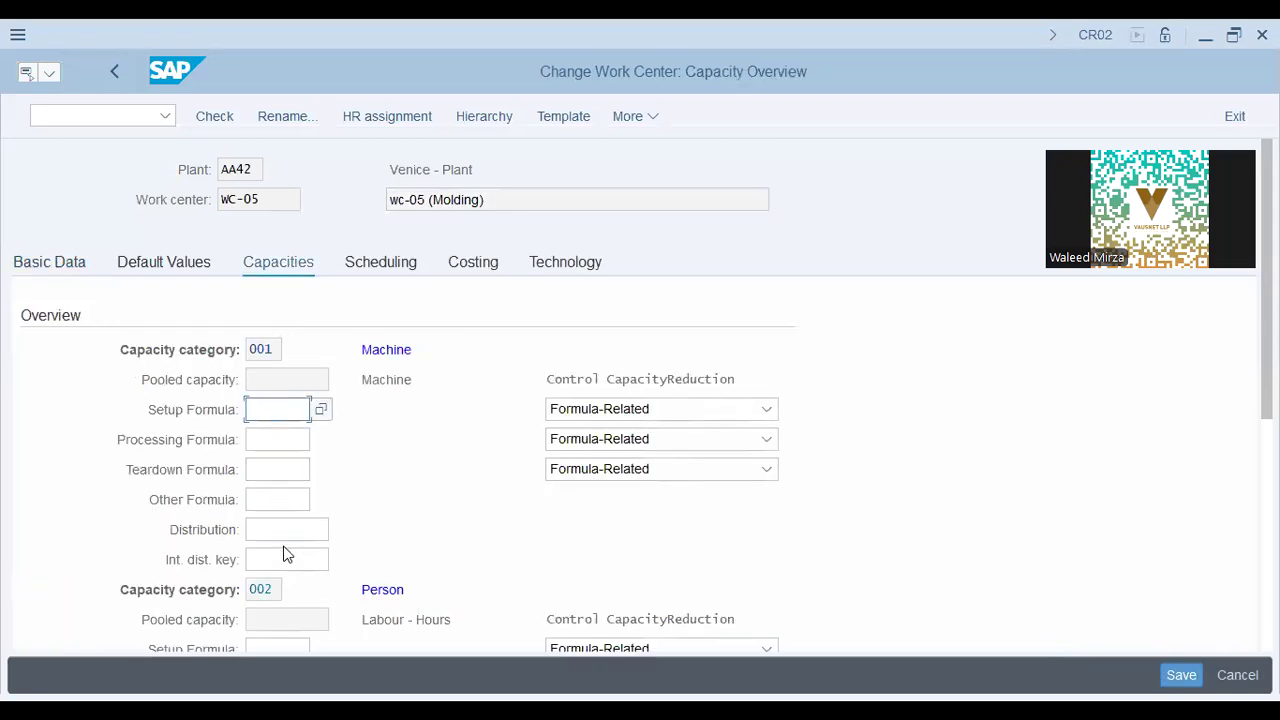
pyautogui.scroll(-3, 286, 550)
pyautogui.scroll(-2, 283, 418)
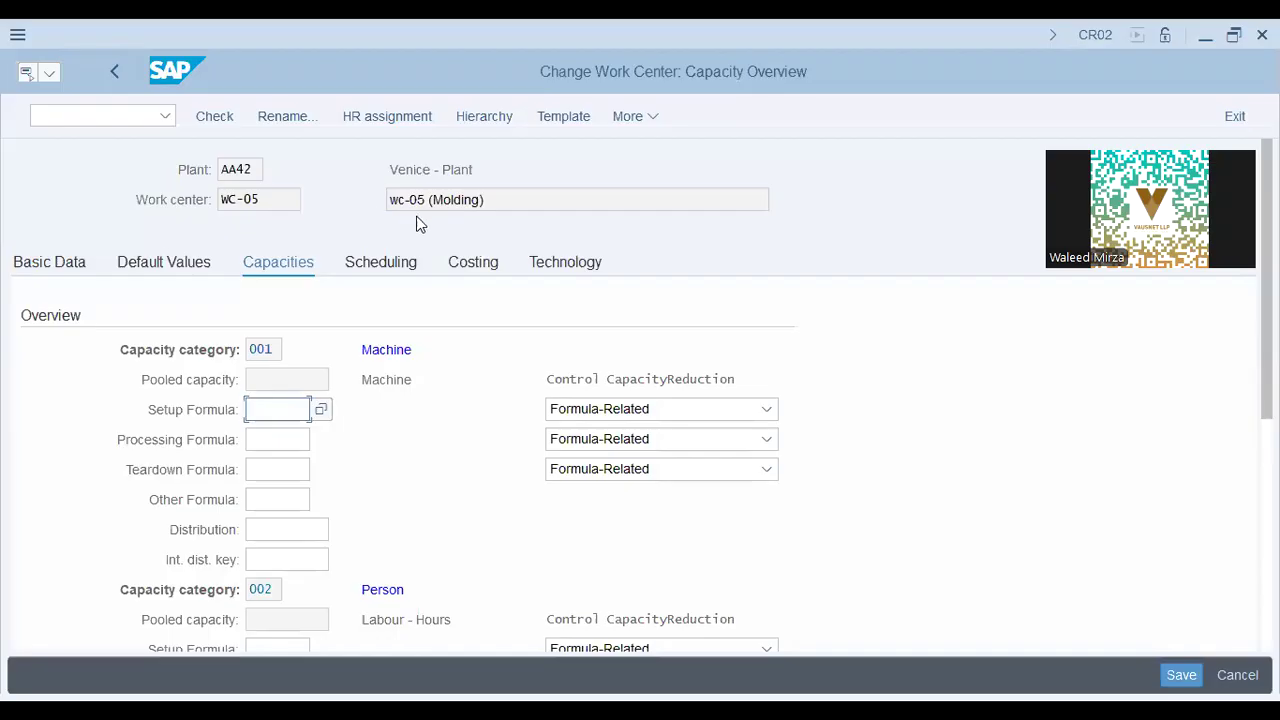
pyautogui.click(452, 200)
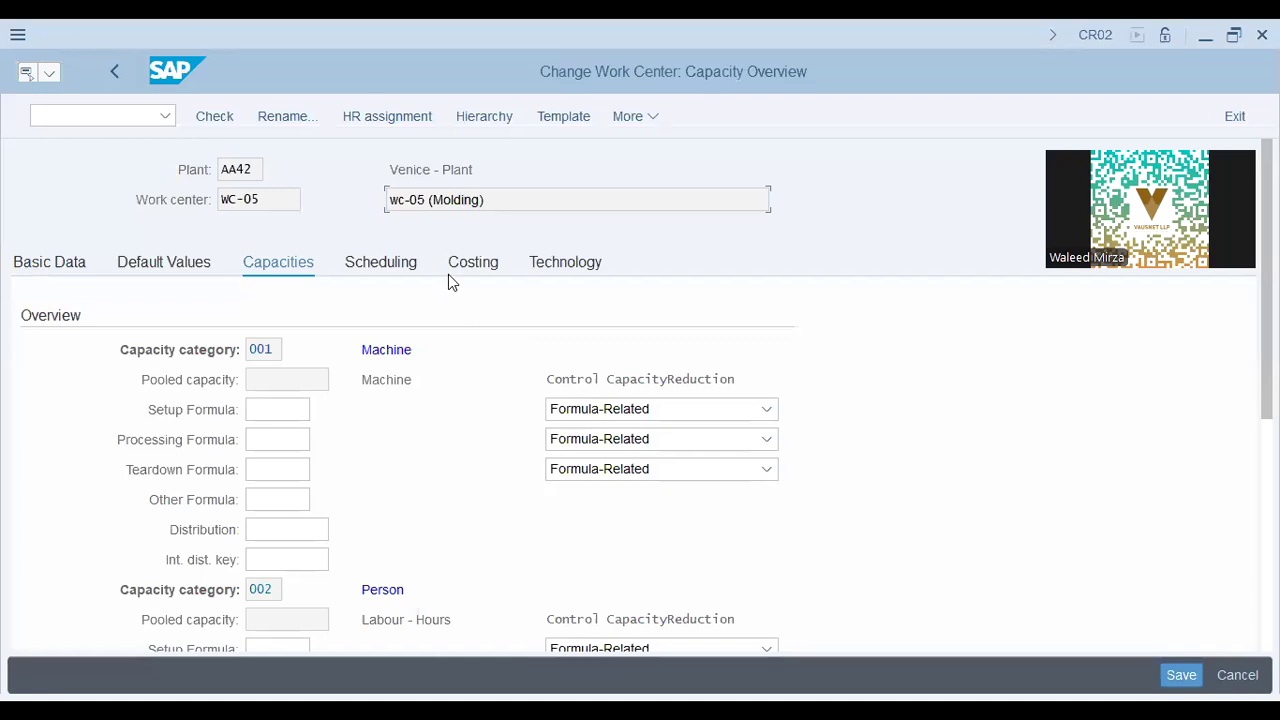
pyautogui.click(390, 266)
pyautogui.scroll(-4, 330, 488)
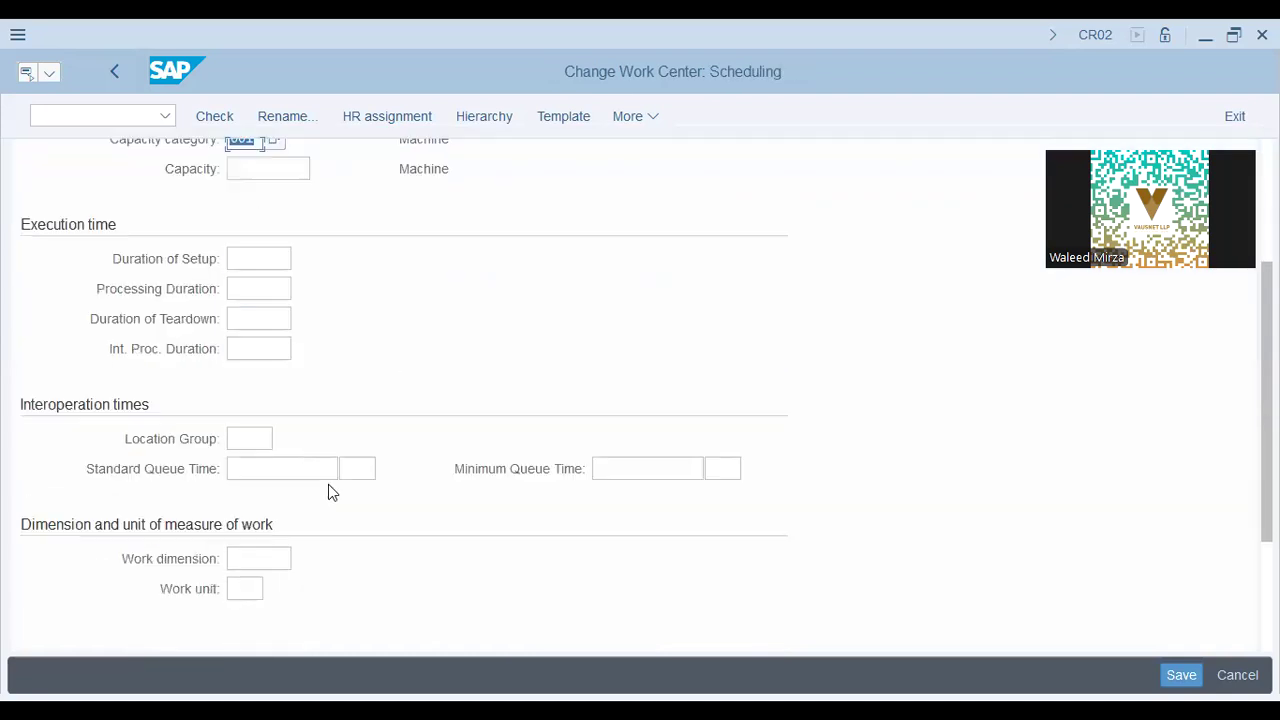
pyautogui.scroll(-2, 328, 484)
pyautogui.scroll(2, 66, 334)
pyautogui.scroll(4, 65, 342)
pyautogui.click(62, 262)
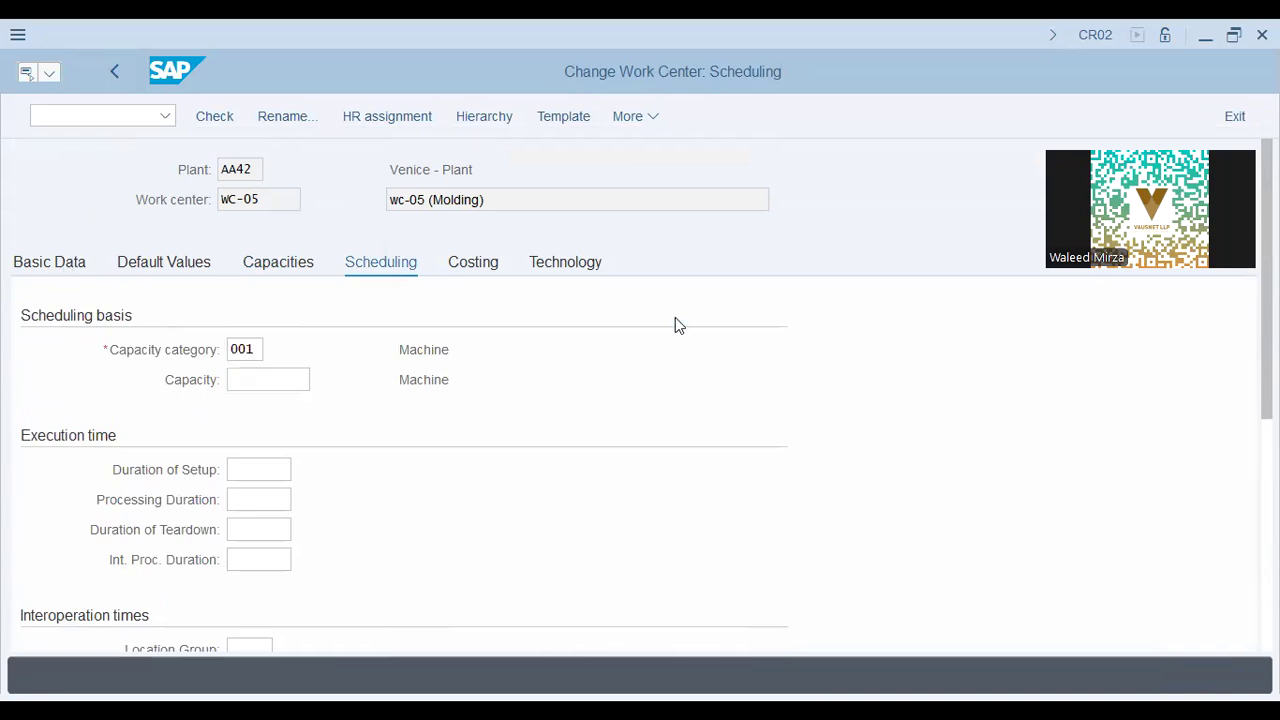
pyautogui.scroll(-1, 750, 420)
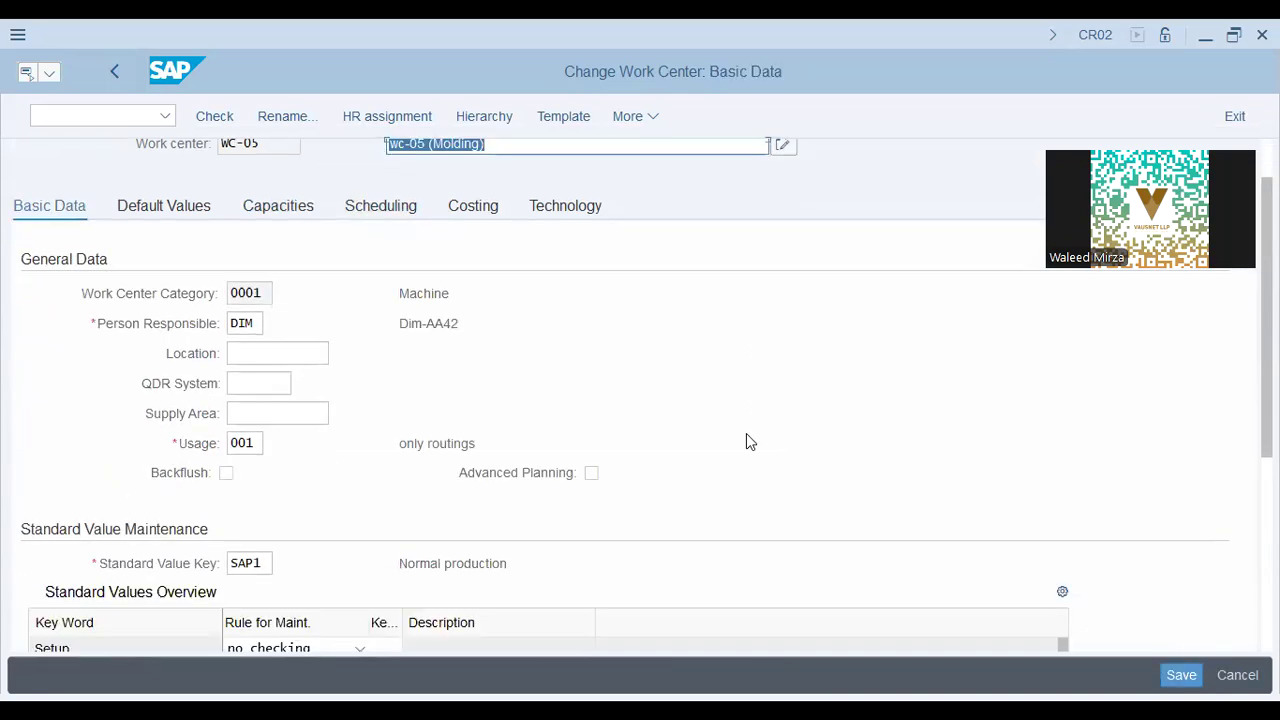
pyautogui.scroll(-6, 750, 441)
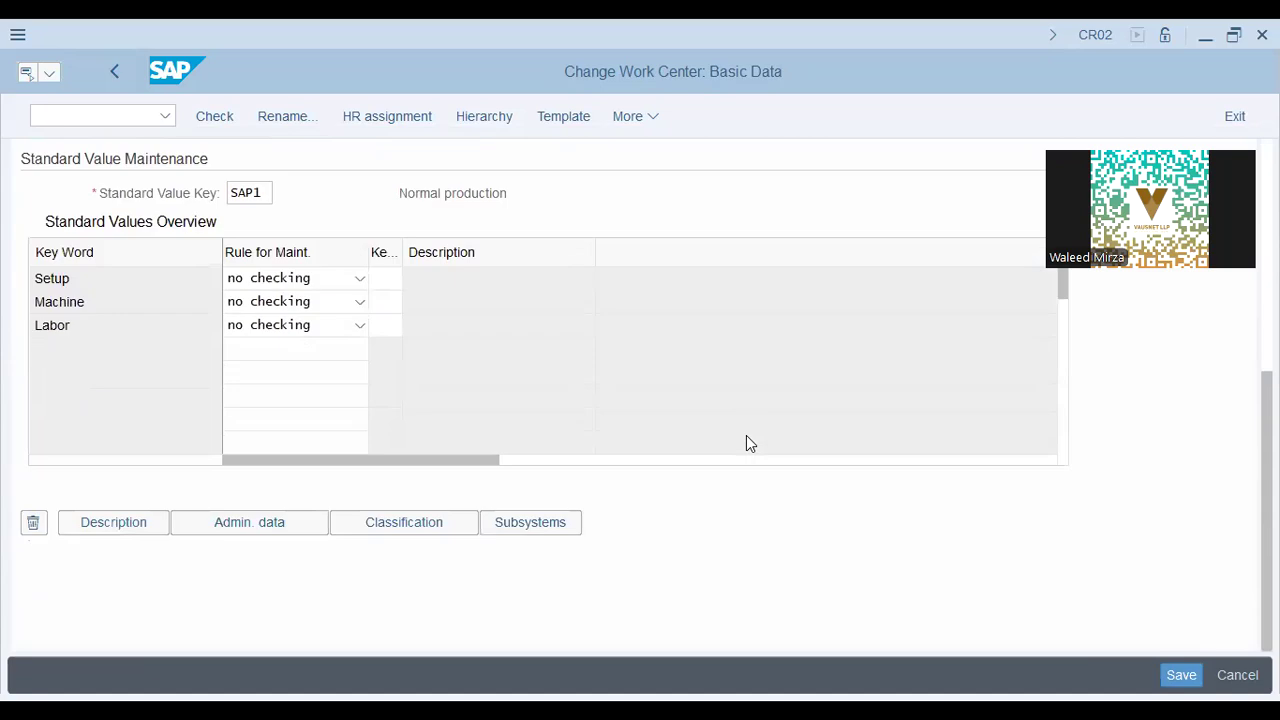
pyautogui.scroll(7, 750, 443)
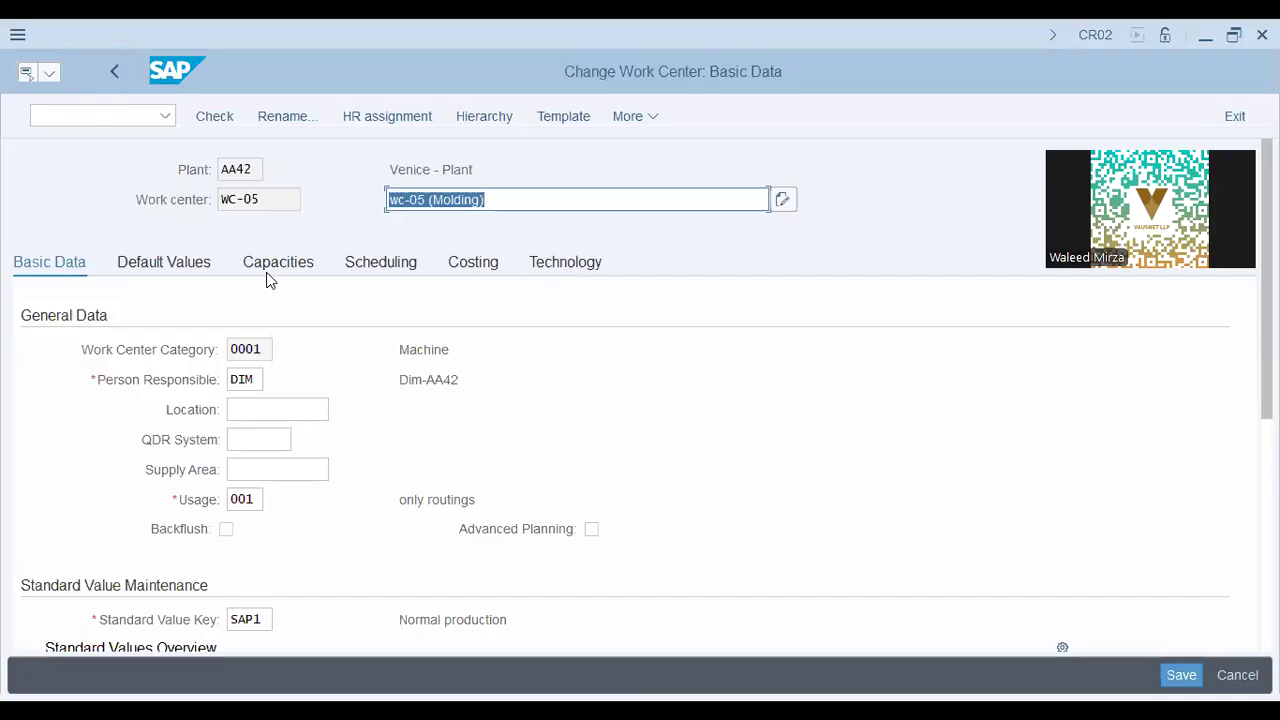
# Review WC-05's Default Values and Costing tabs, including cost center CC001.
pyautogui.click(192, 266)
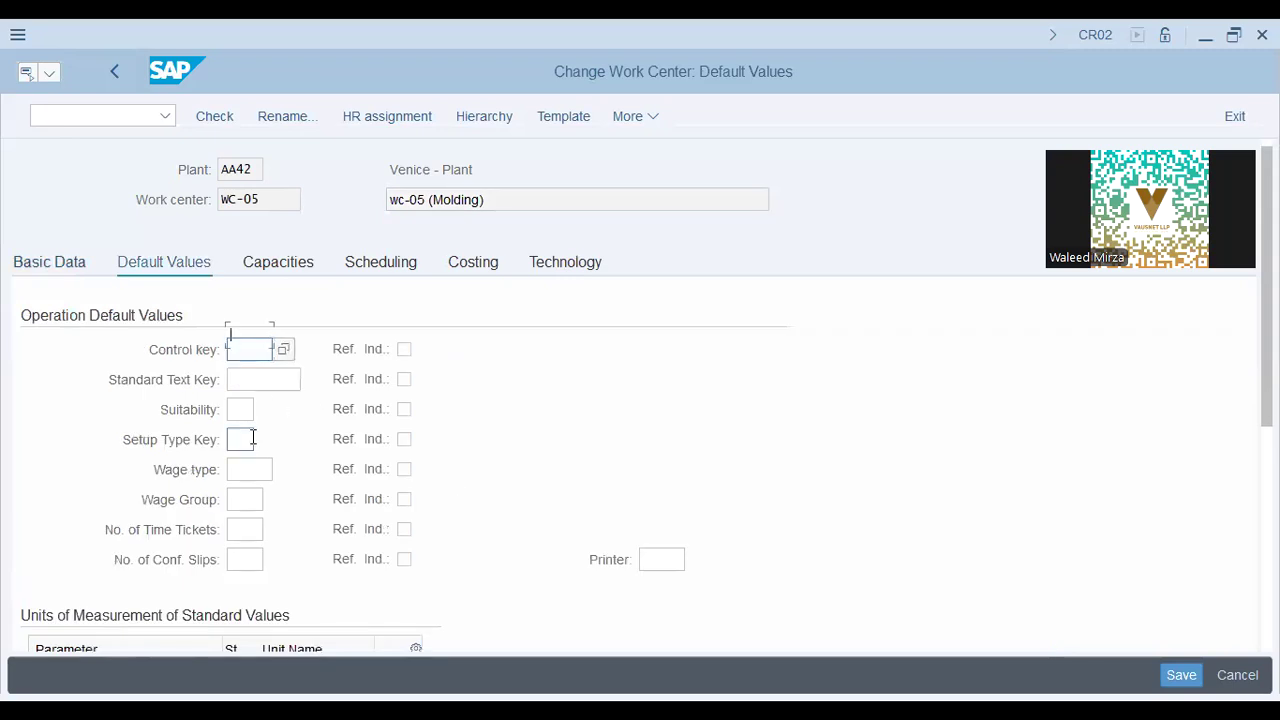
pyautogui.scroll(-3, 295, 551)
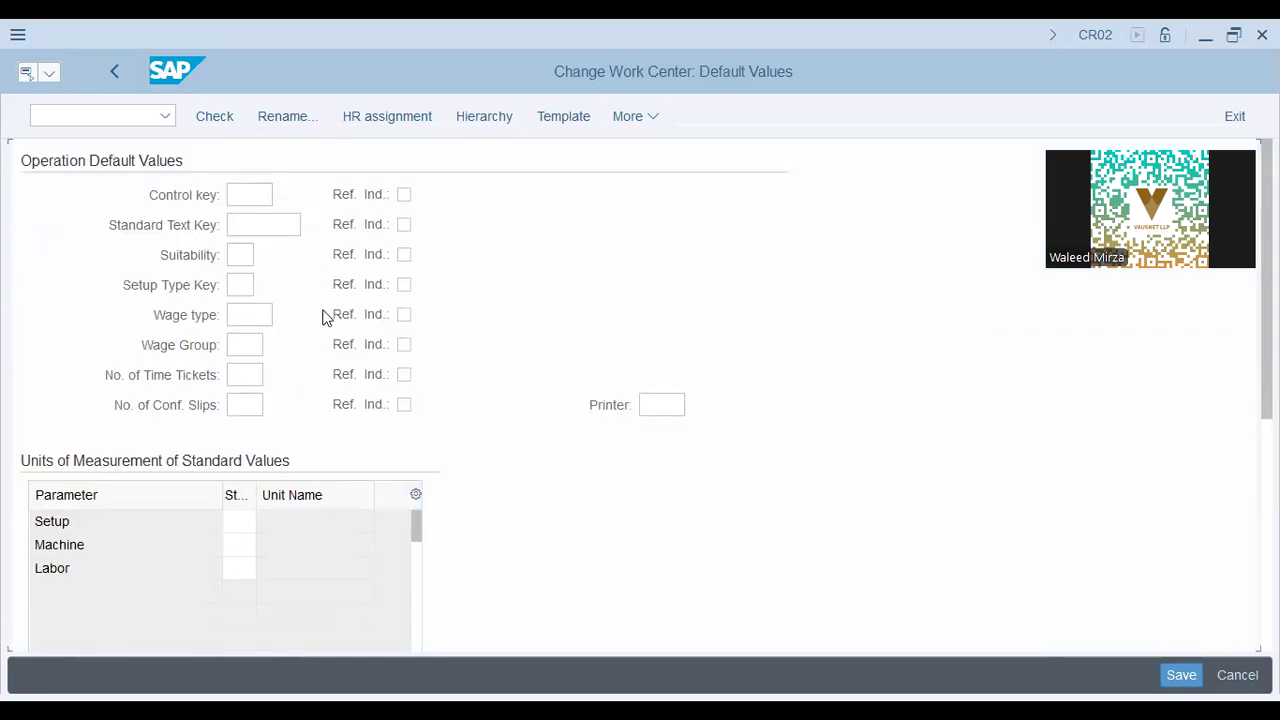
pyautogui.scroll(3, 323, 315)
pyautogui.click(575, 261)
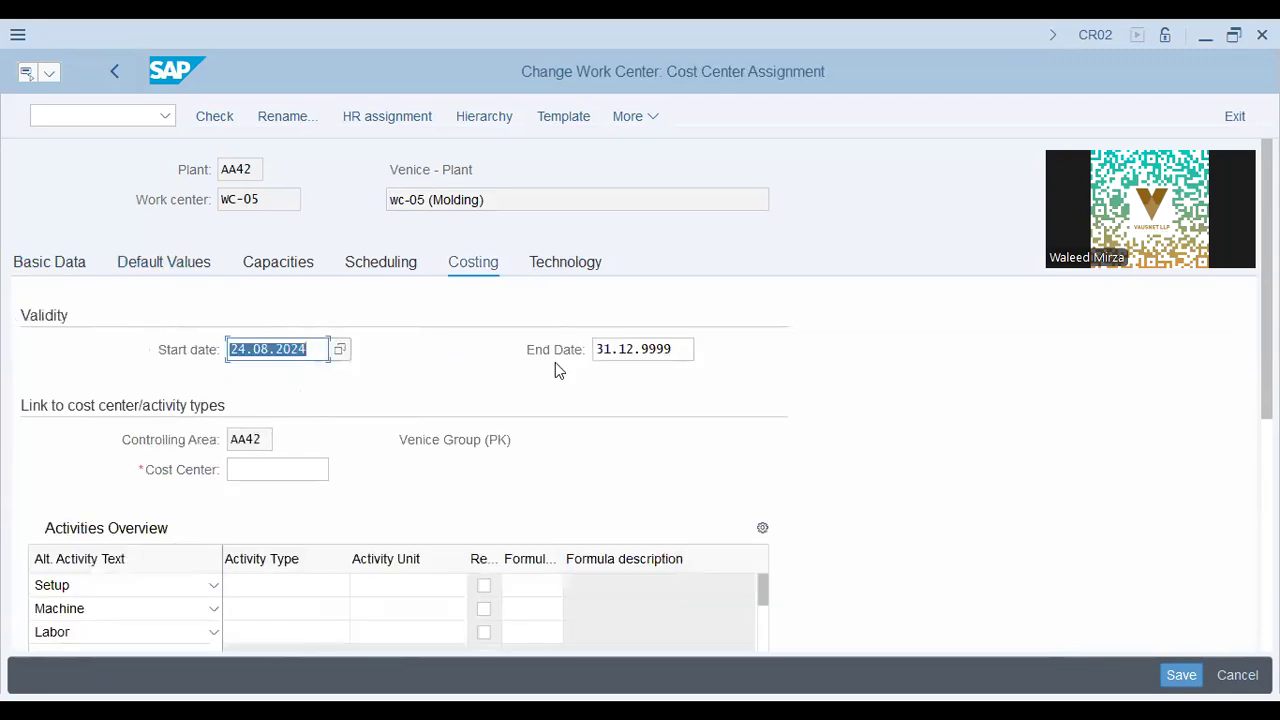
pyautogui.click(256, 474)
# Check the Technology tab fields and save work center WC-05.
pyautogui.click(566, 262)
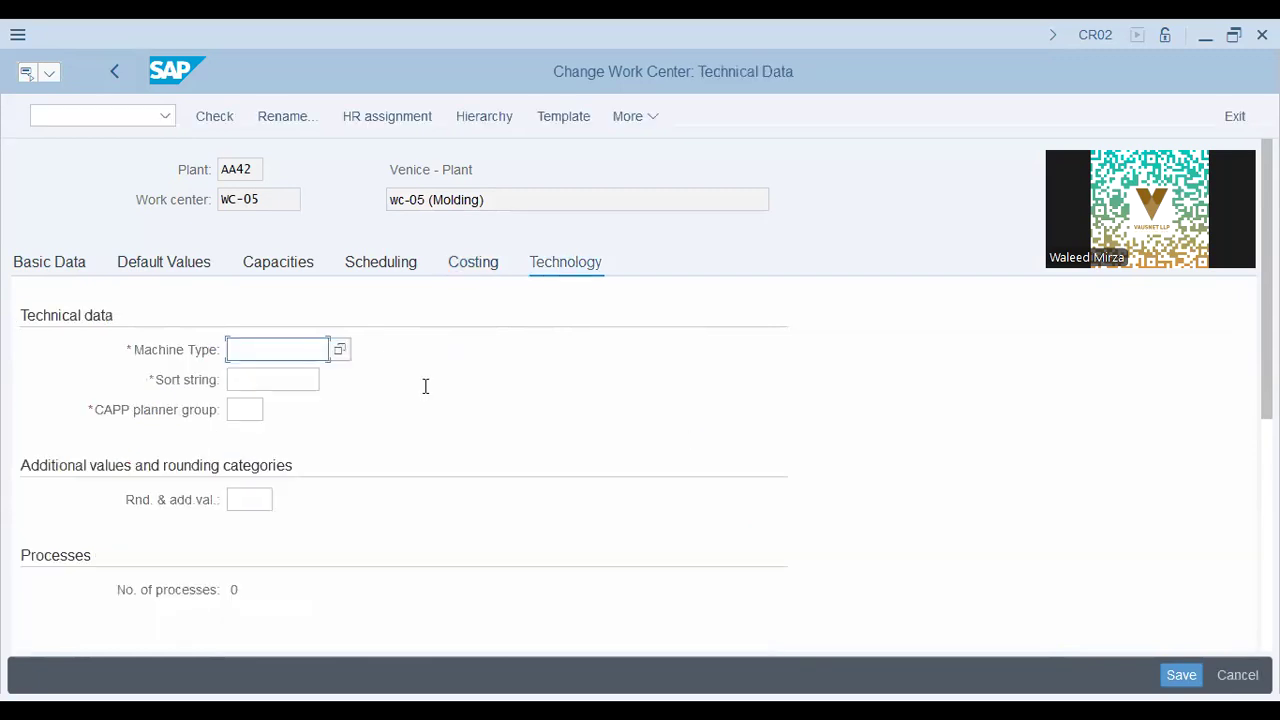
pyautogui.click(245, 381)
pyautogui.click(260, 345)
pyautogui.press('Return')
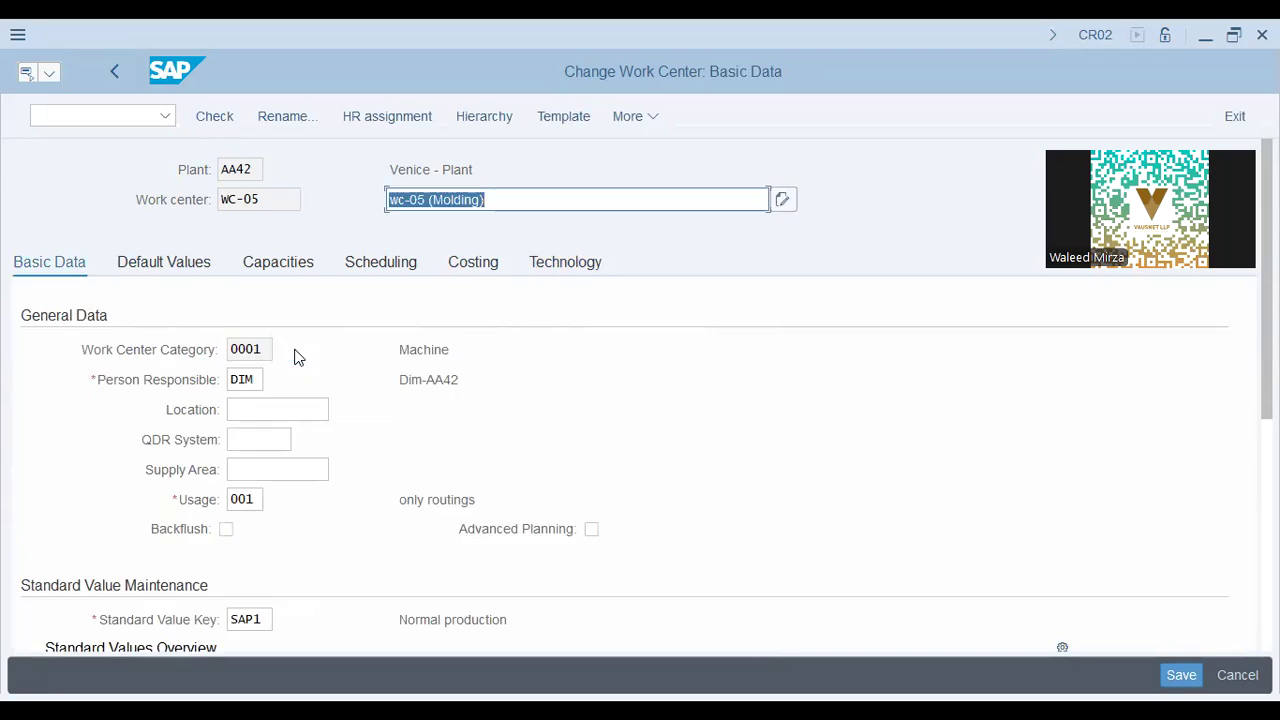
pyautogui.click(1175, 676)
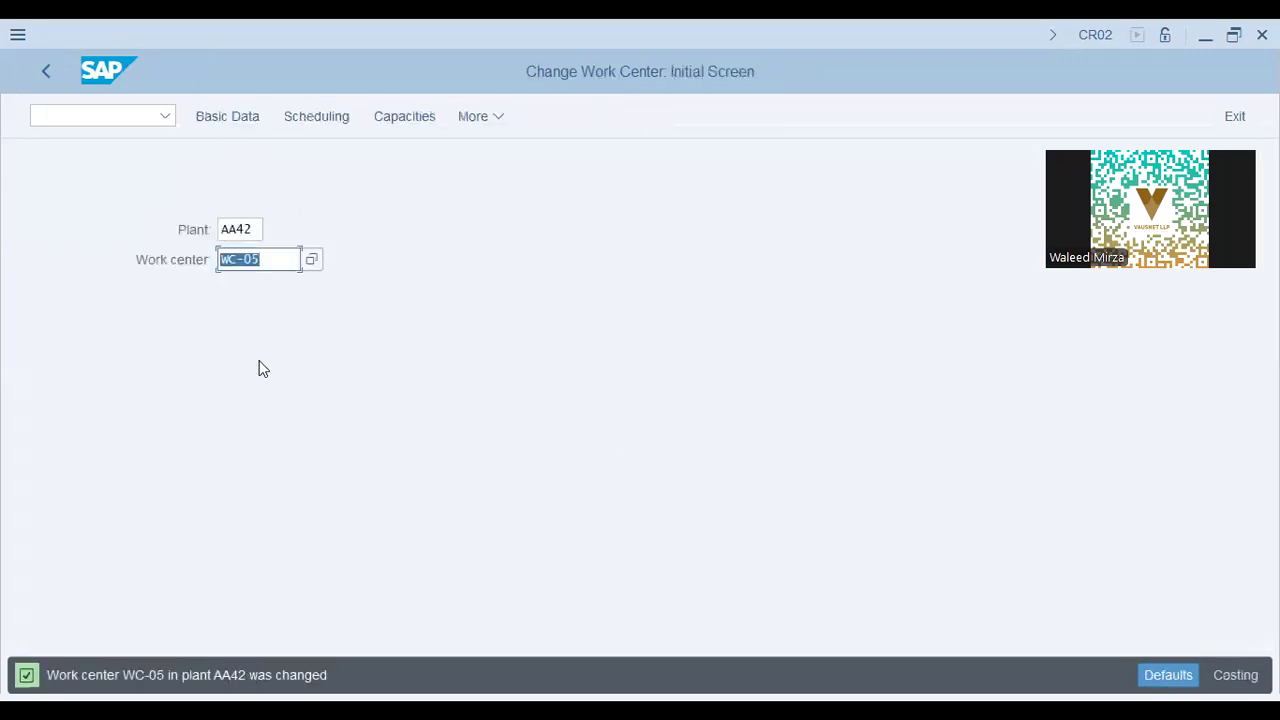
pyautogui.click(406, 118)
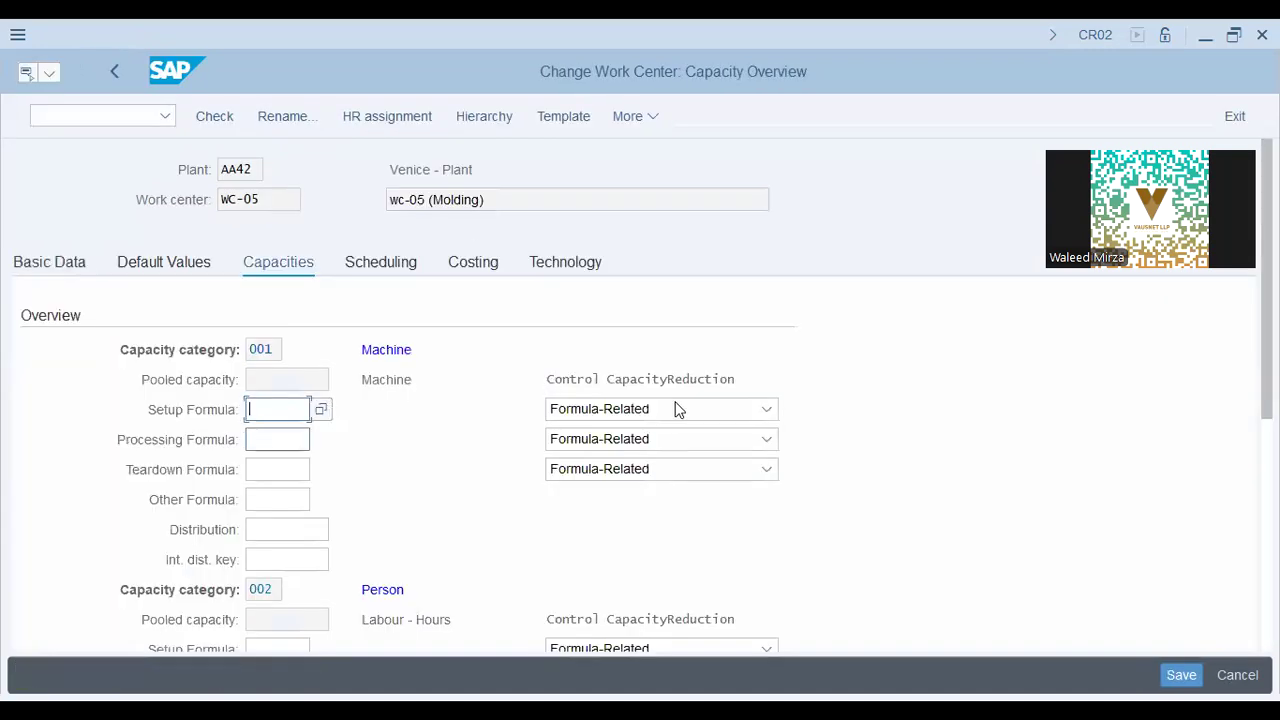
# From WC-05's Machine capacity, bring up the More > Edit functions menu.
pyautogui.click(378, 378)
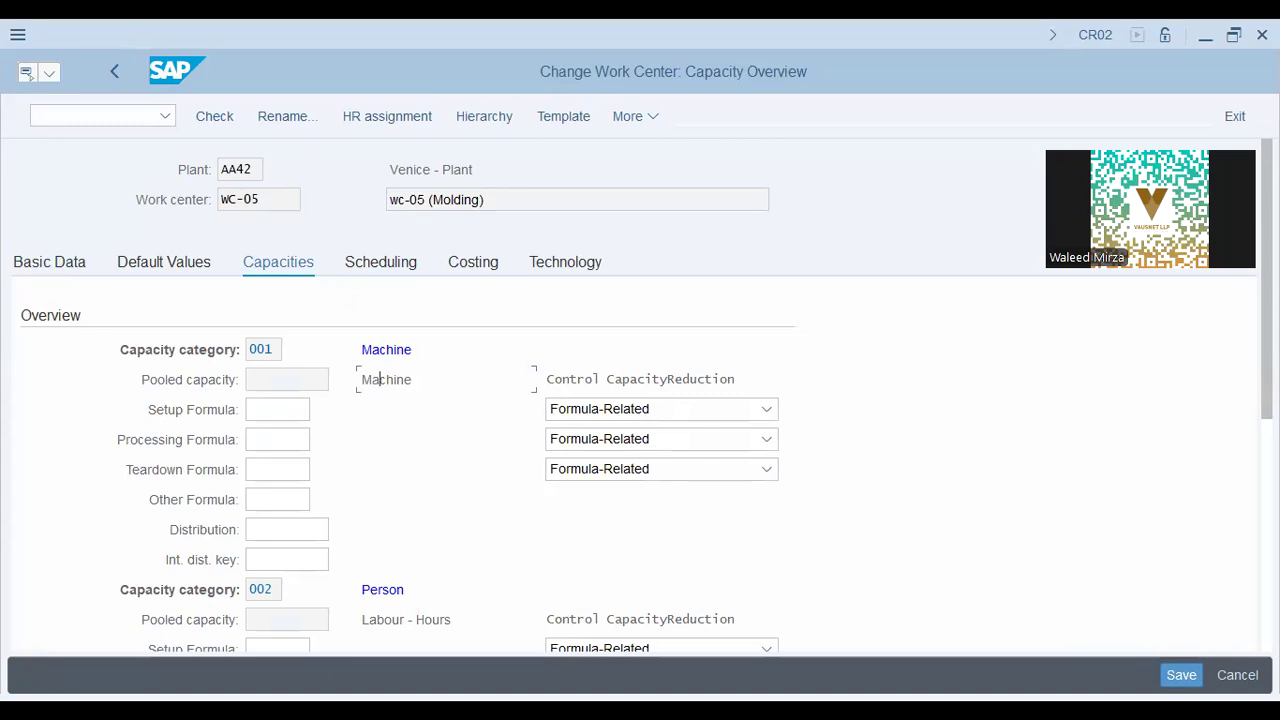
pyautogui.click(630, 116)
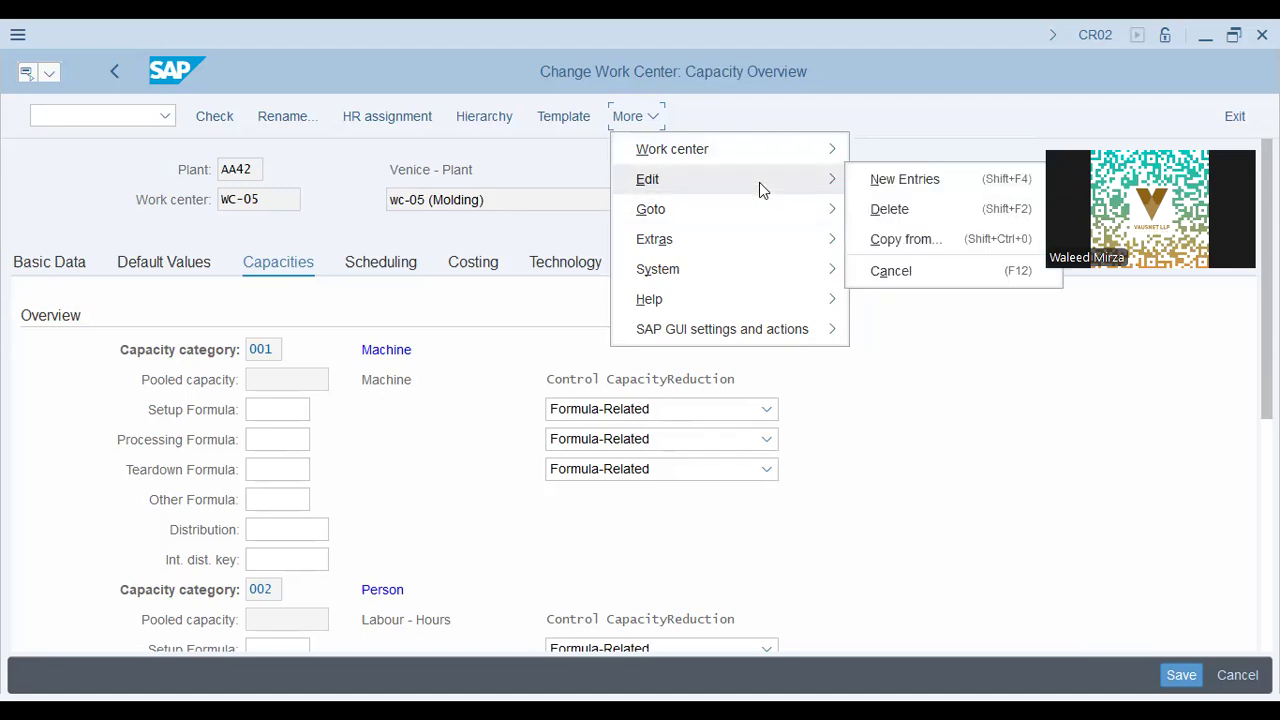
pyautogui.moveTo(759, 222)
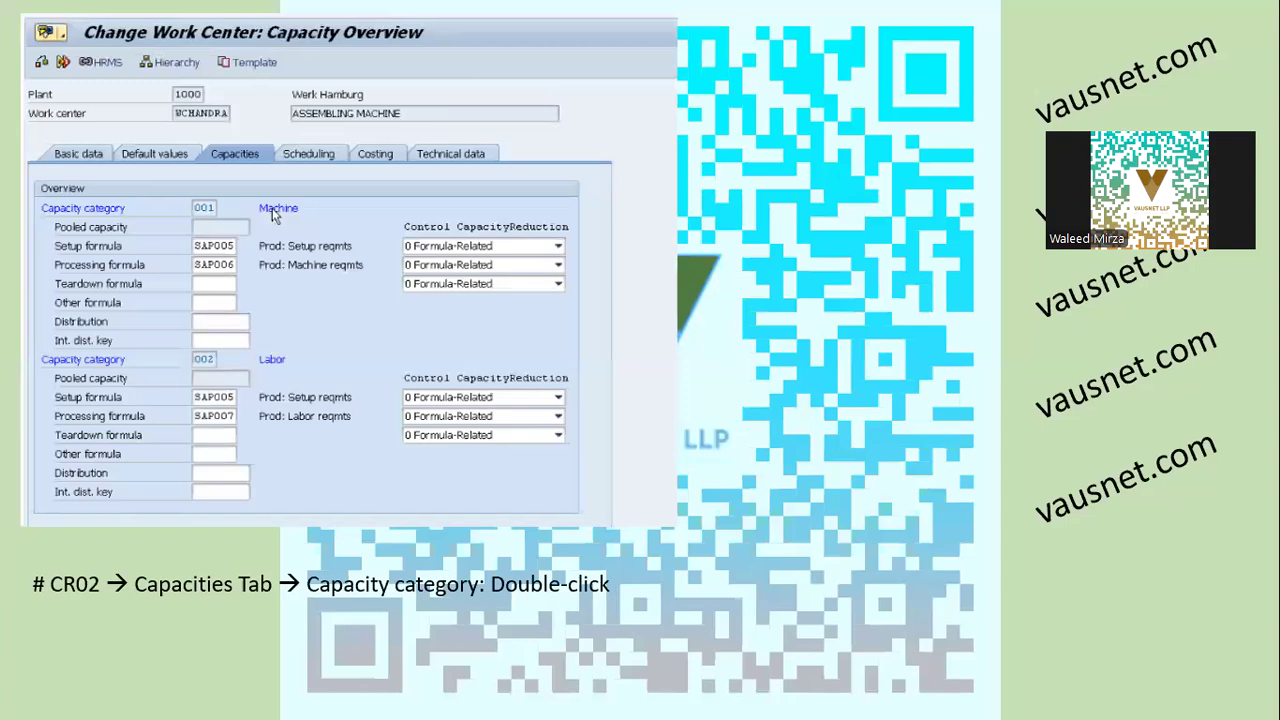
pyautogui.press('Right')
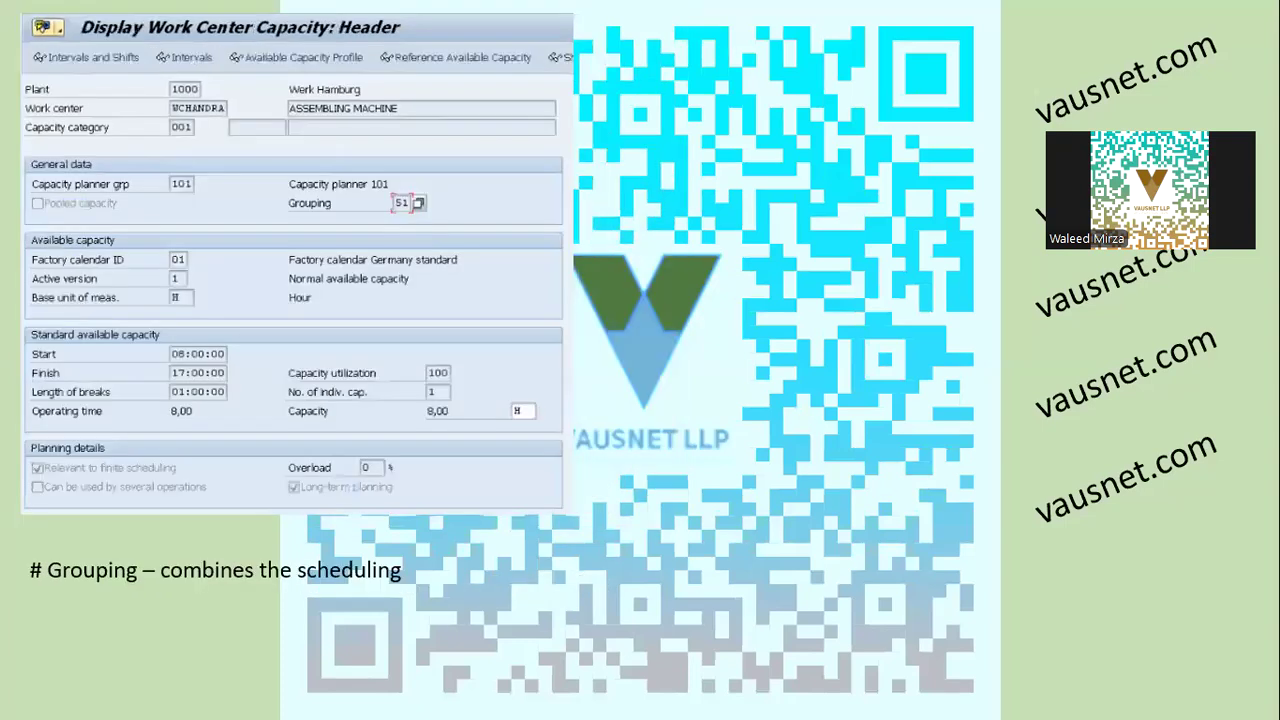
pyautogui.press('Right')
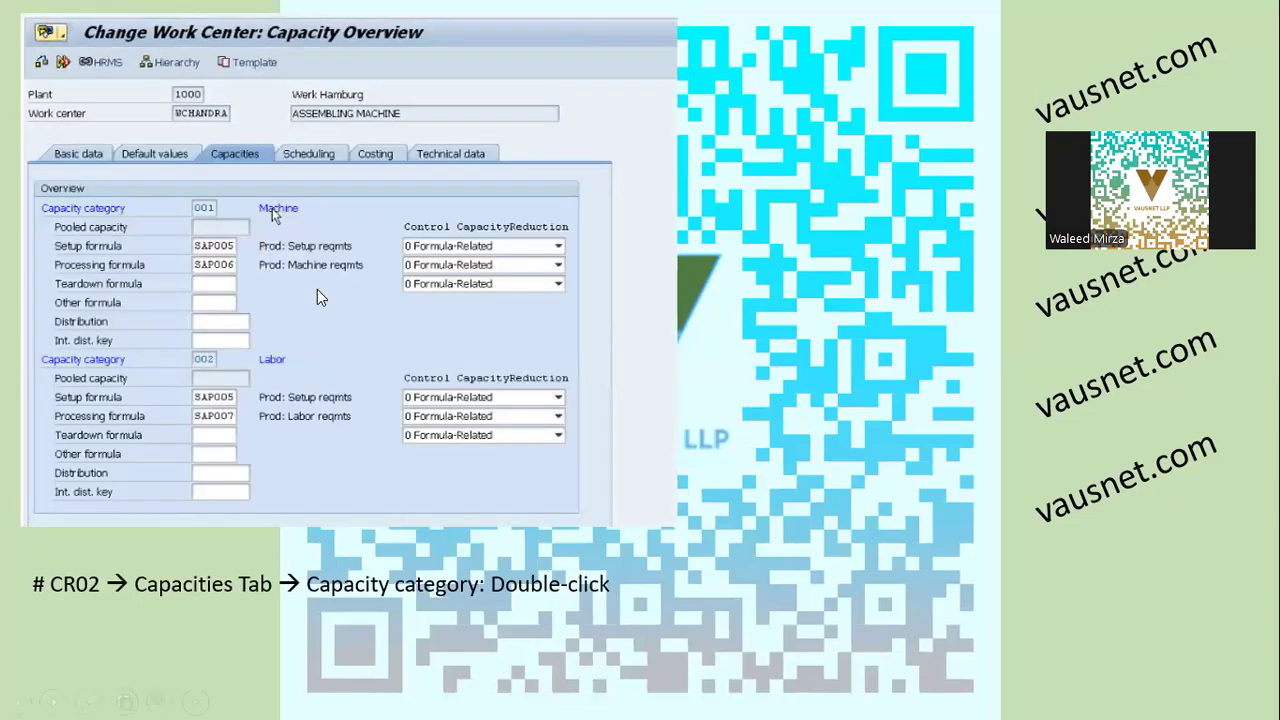
pyautogui.hotkey('alt', 'Tab')
# Enter setup formula SAP001 and processing formula SAPF01 for the Machine and Person capacities.
pyautogui.click(290, 407)
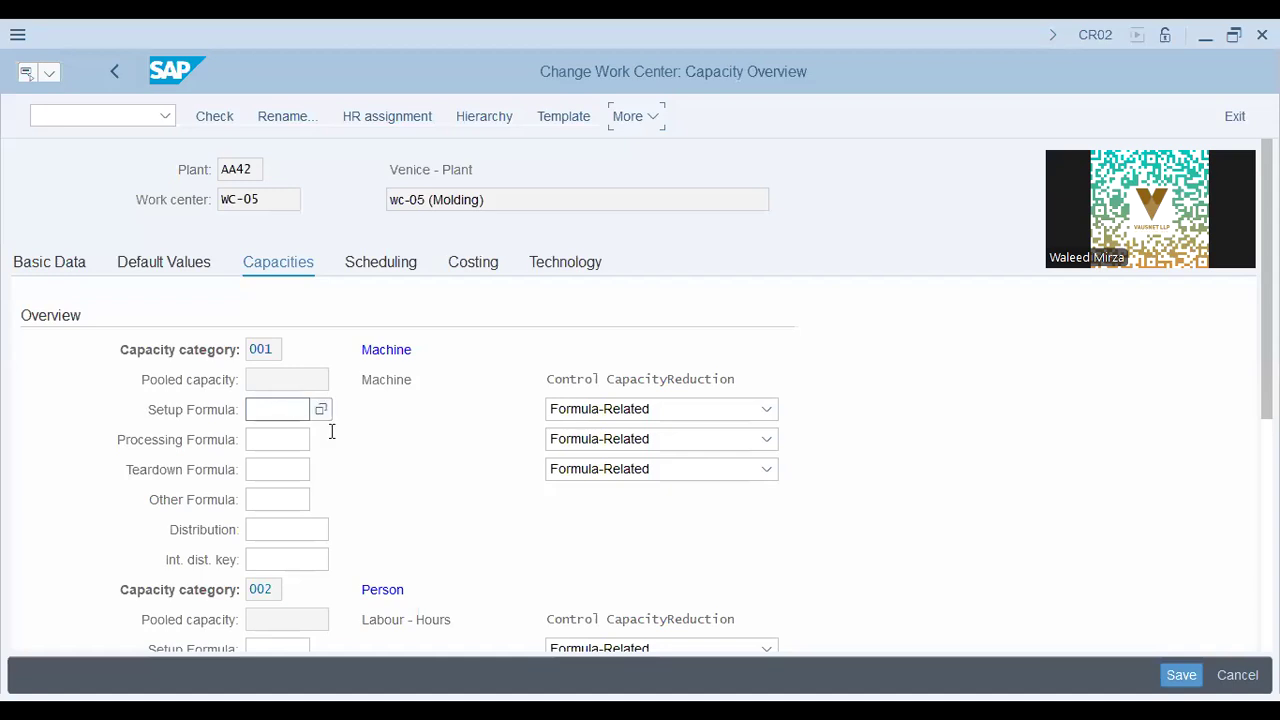
pyautogui.click(287, 441)
pyautogui.click(295, 467)
pyautogui.scroll(-3, 285, 474)
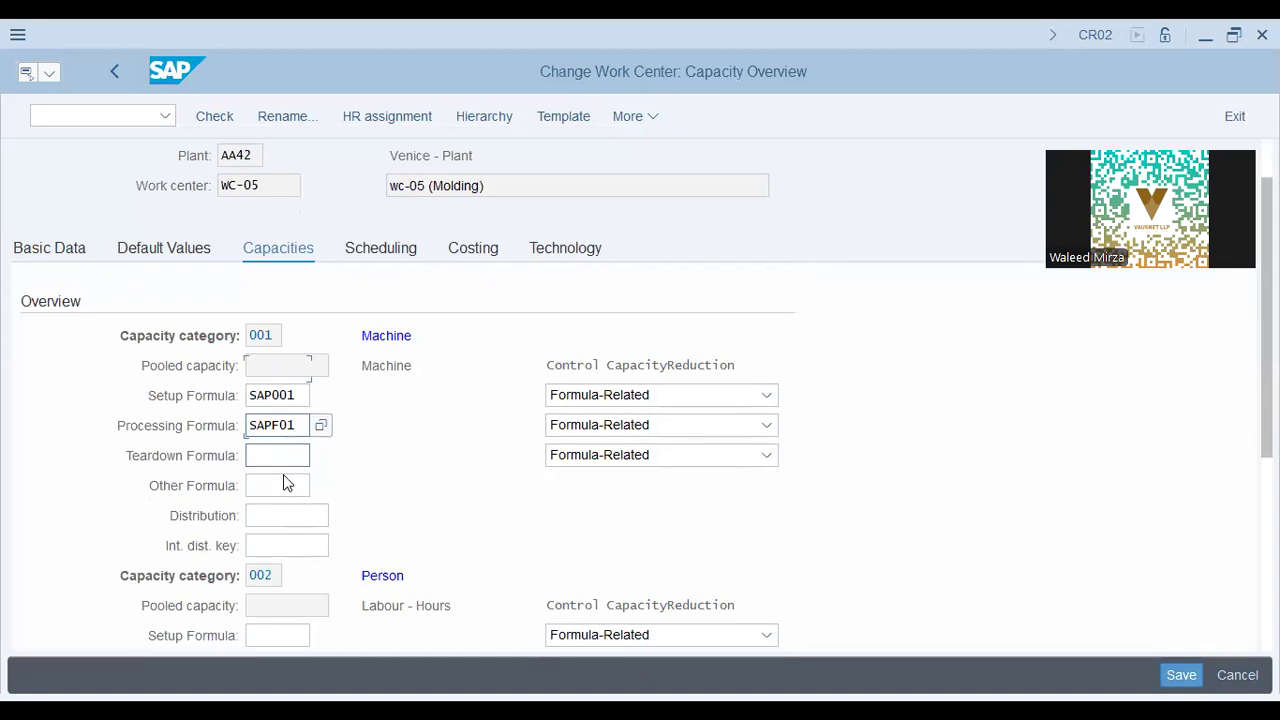
pyautogui.click(287, 499)
pyautogui.click(293, 527)
pyautogui.click(294, 526)
pyautogui.click(293, 552)
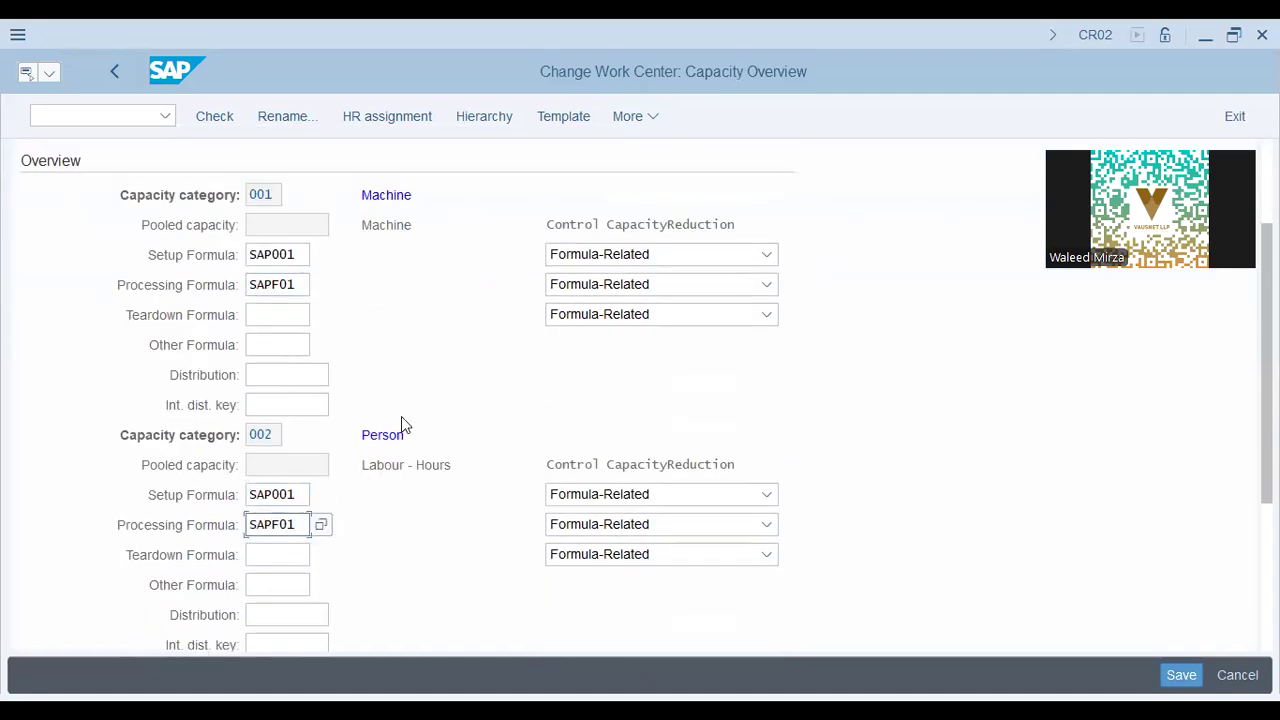
# Submit the formulas and acknowledge the SAP001 and SAPF01 warnings.
pyautogui.click(478, 331)
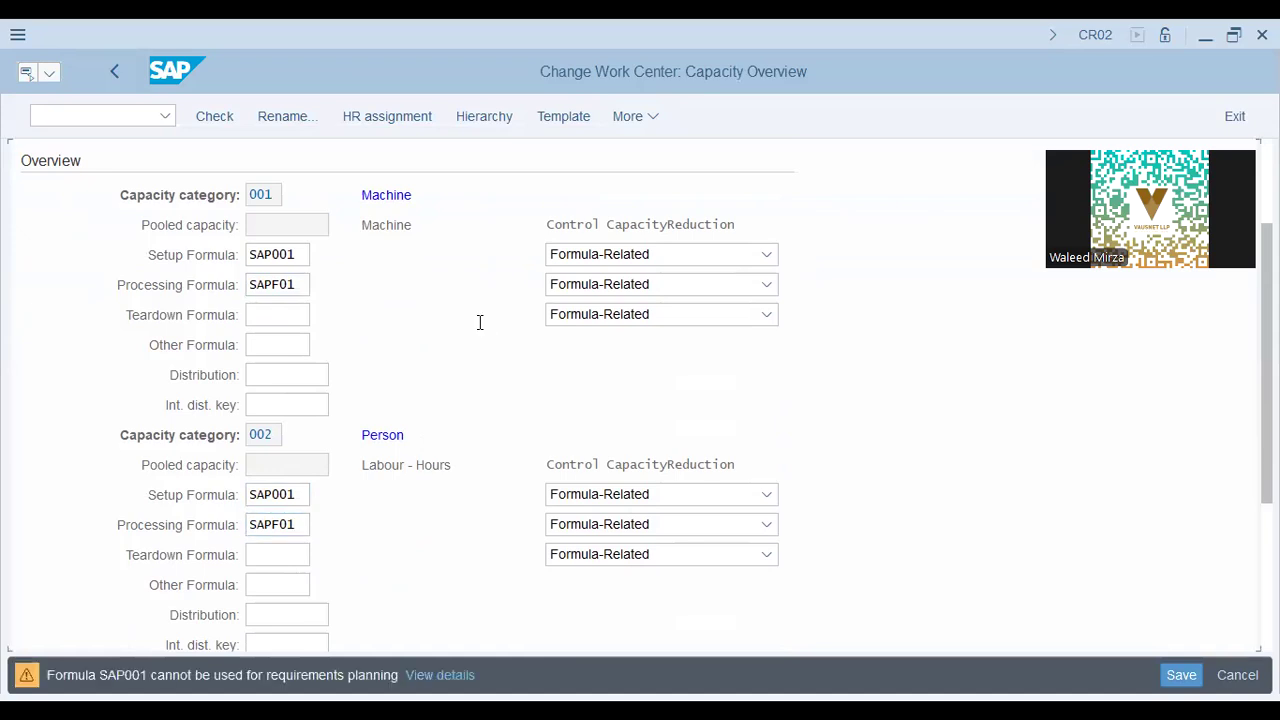
pyautogui.press('Return')
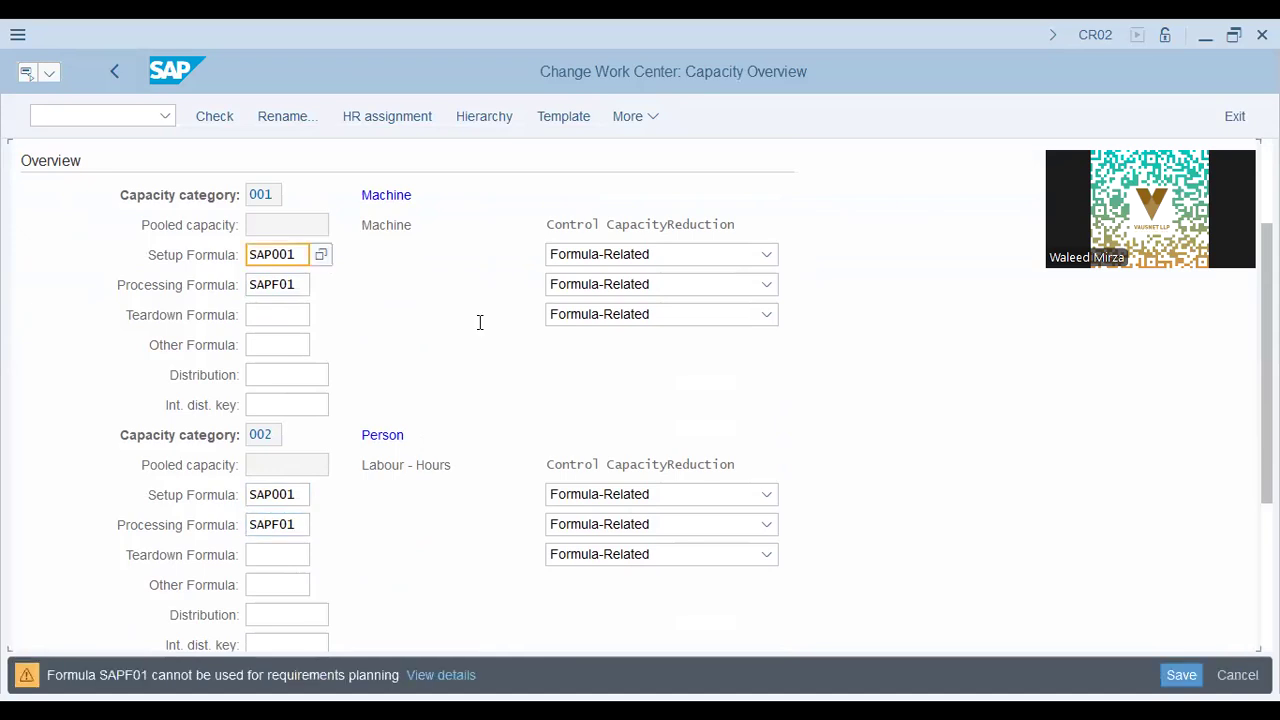
pyautogui.press('Return')
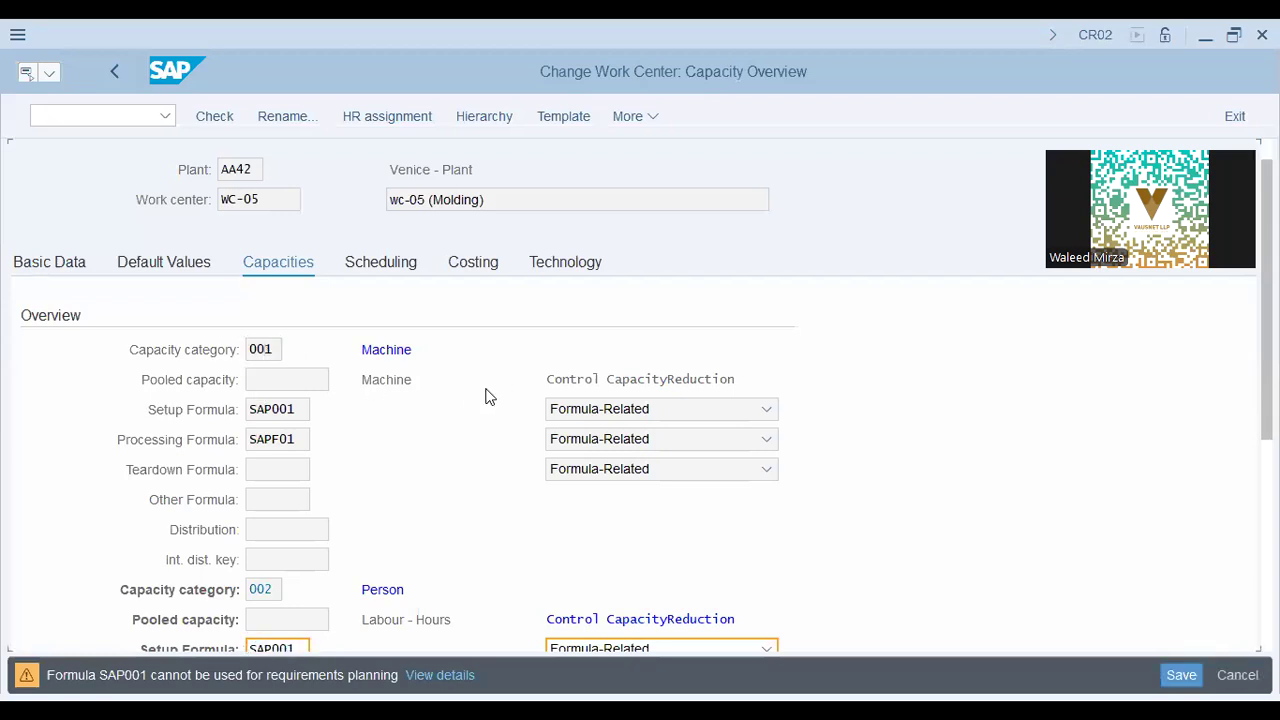
pyautogui.scroll(-1, 486, 394)
# Open the Labour - Hours capacity header and set its grouping to HW.
pyautogui.click(332, 465)
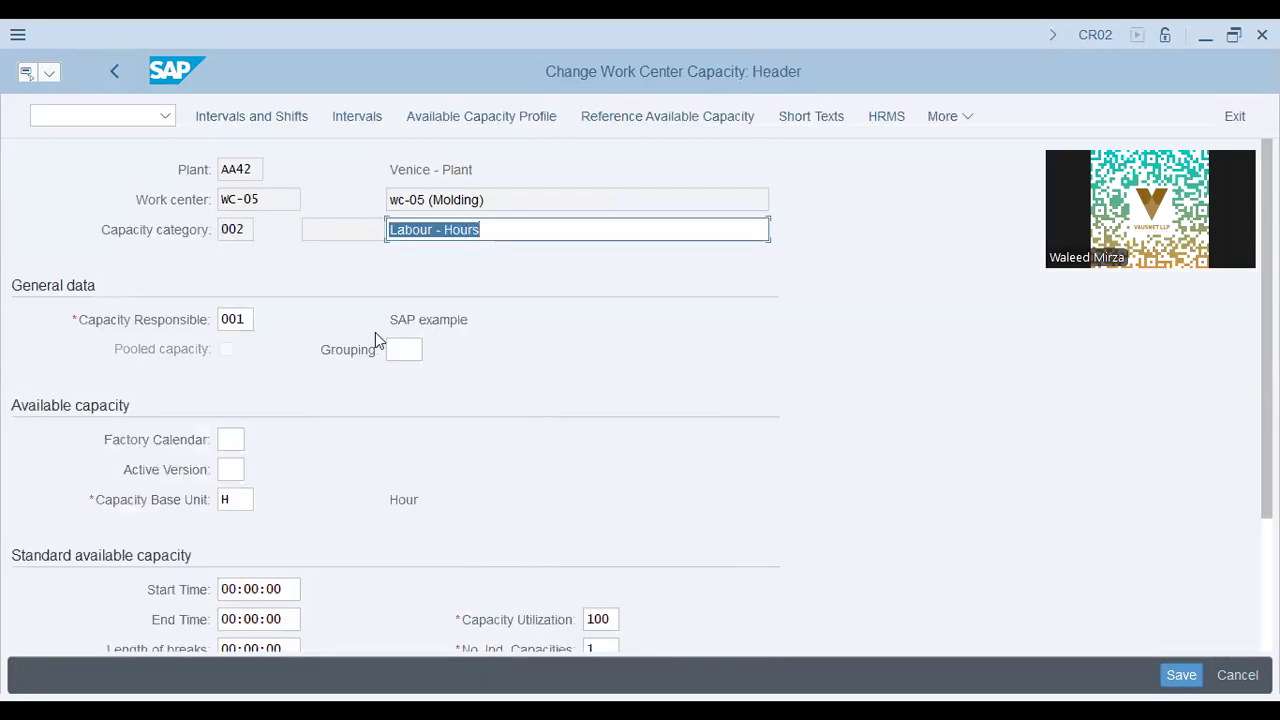
pyautogui.click(402, 349)
pyautogui.write('H')
pyautogui.click(431, 386)
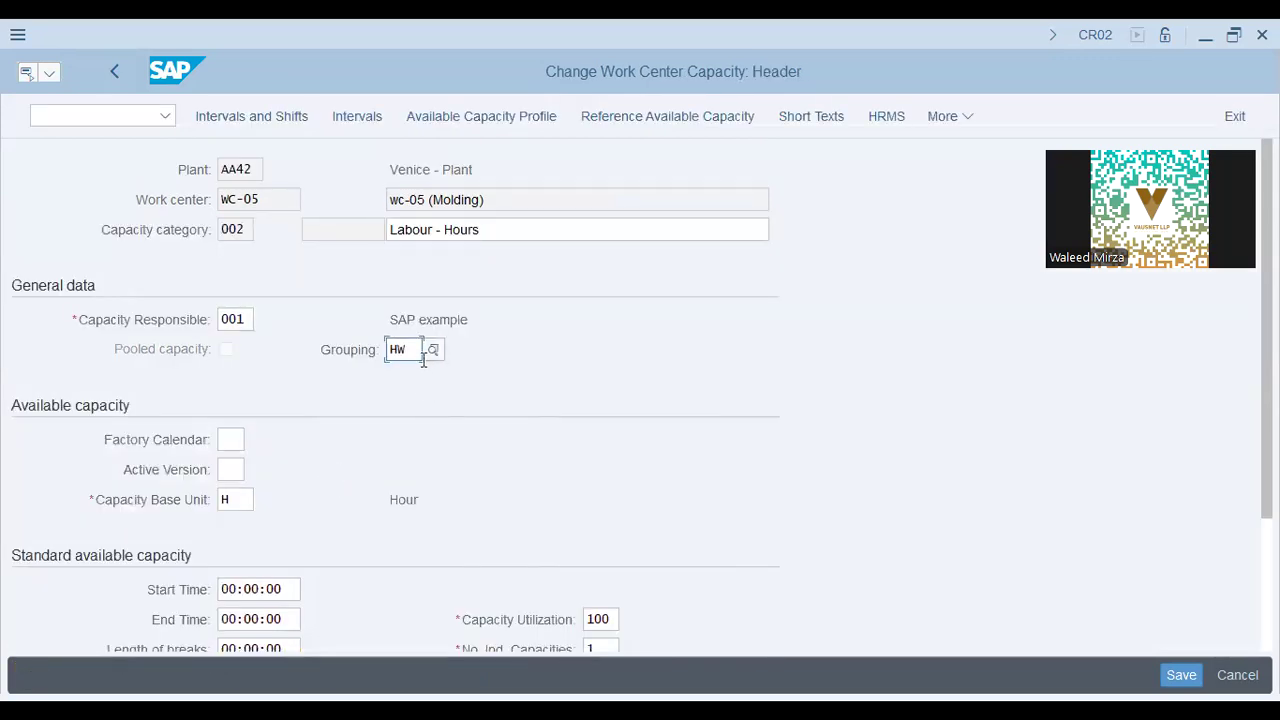
pyautogui.click(190, 232)
# Check capacity responsible 001 and base unit H, then save WC-05 with Ctrl+S.
pyautogui.scroll(-1, 337, 323)
pyautogui.click(238, 253)
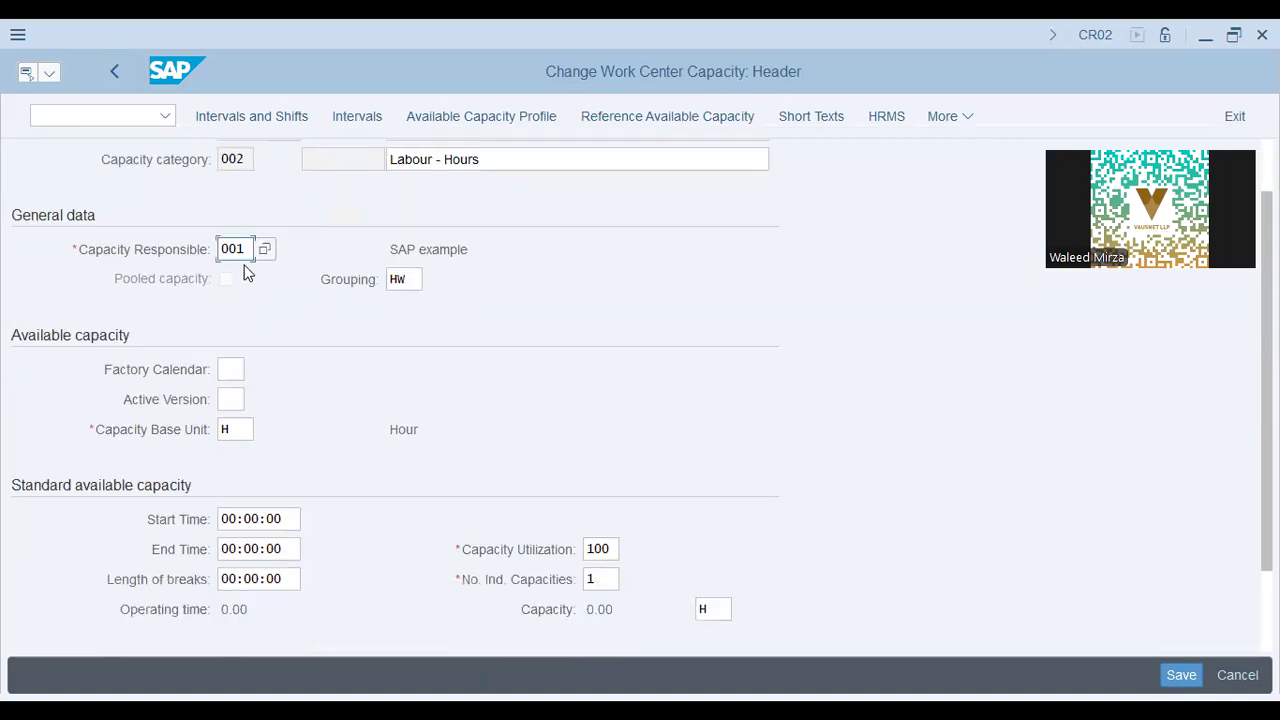
pyautogui.click(236, 433)
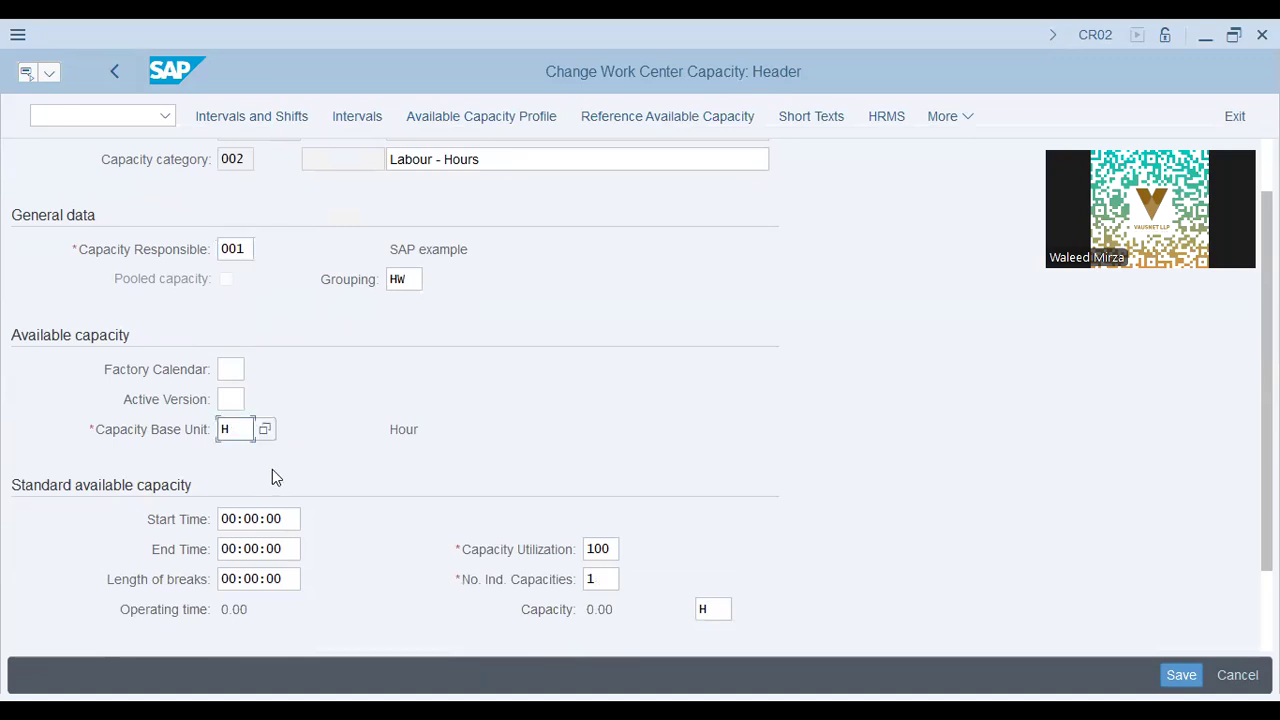
pyautogui.scroll(-2, 276, 472)
pyautogui.scroll(3, 278, 474)
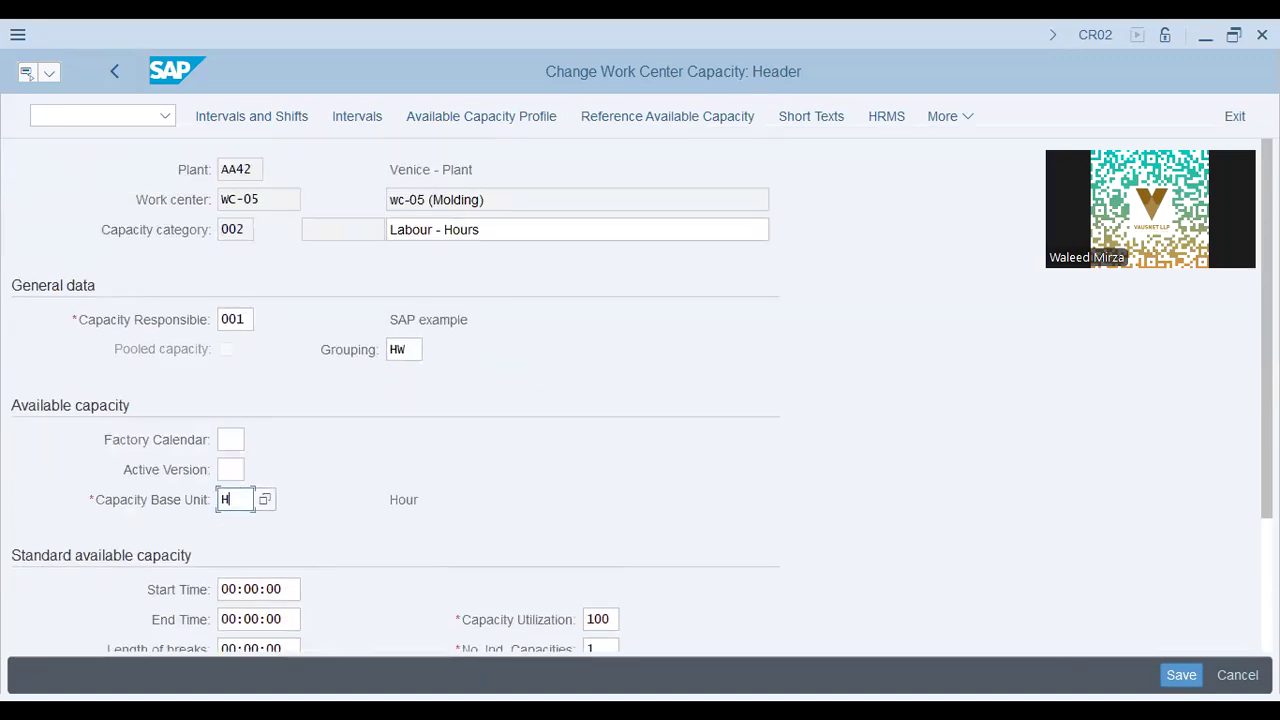
pyautogui.hotkey('ctrl', 's')
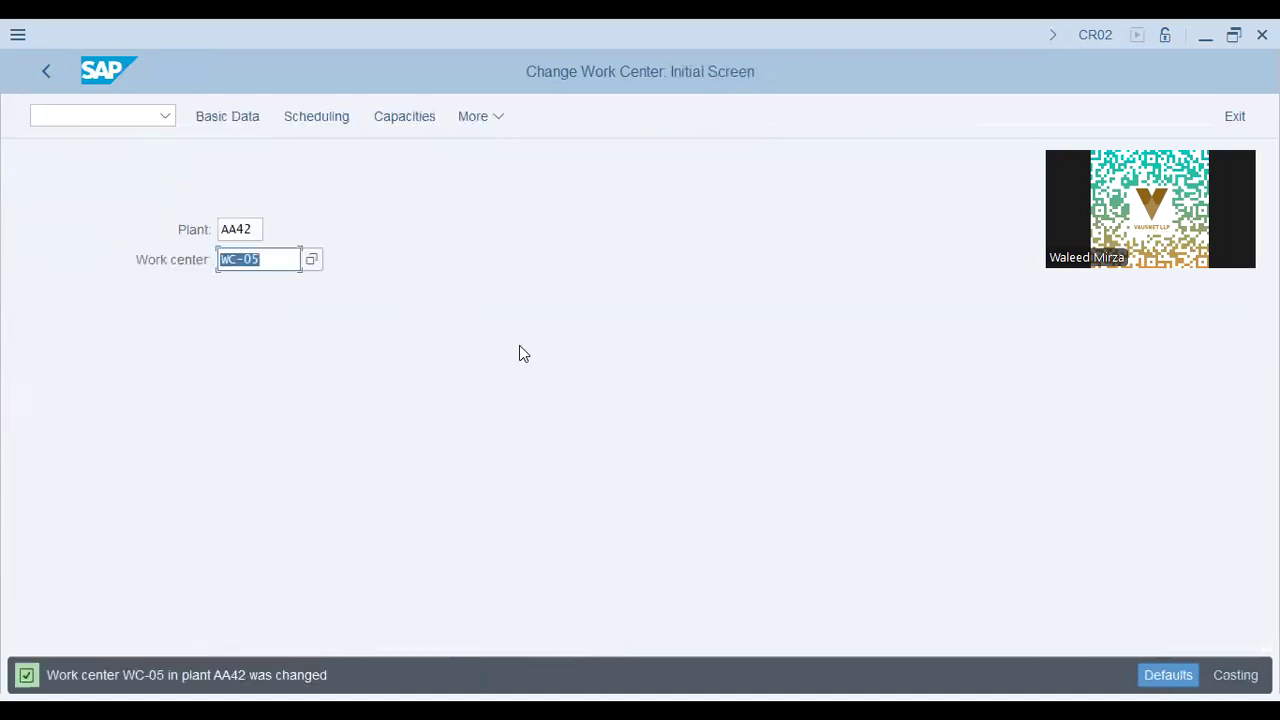
# Open WC-05's Machine capacity 001 header and confirm grouping HW and capacity responsible 001.
pyautogui.click(394, 123)
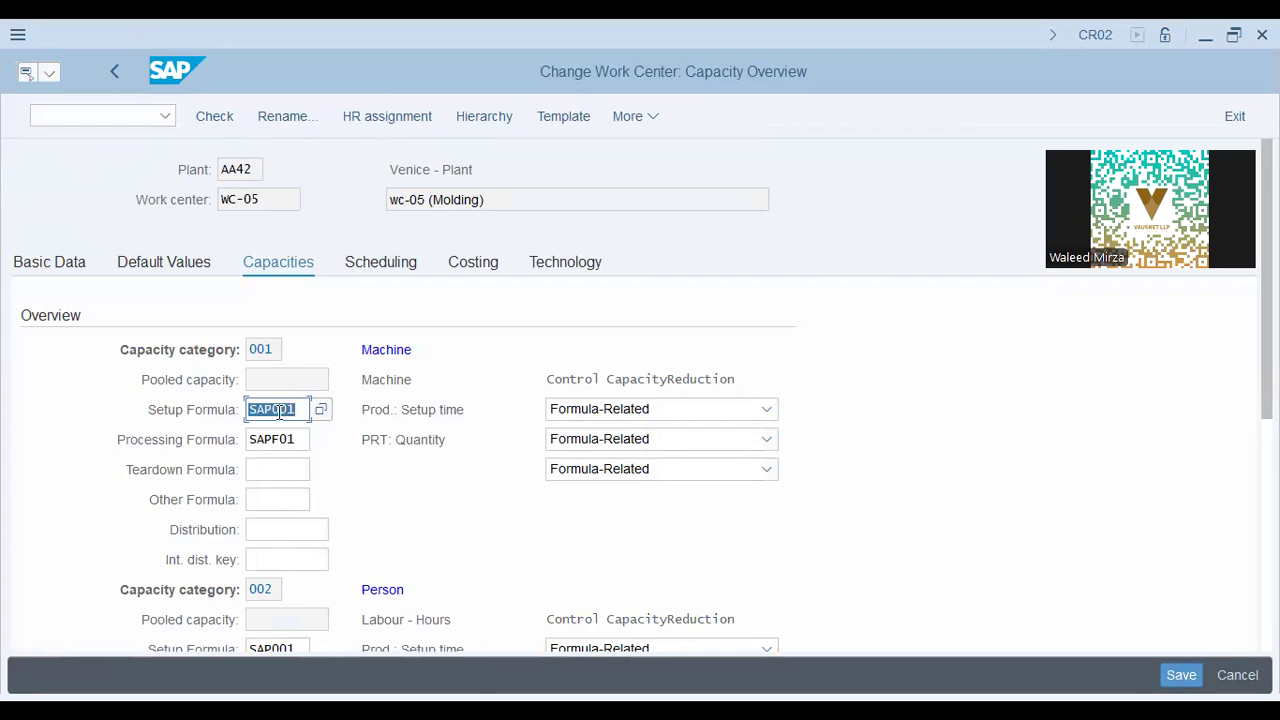
pyautogui.click(279, 412)
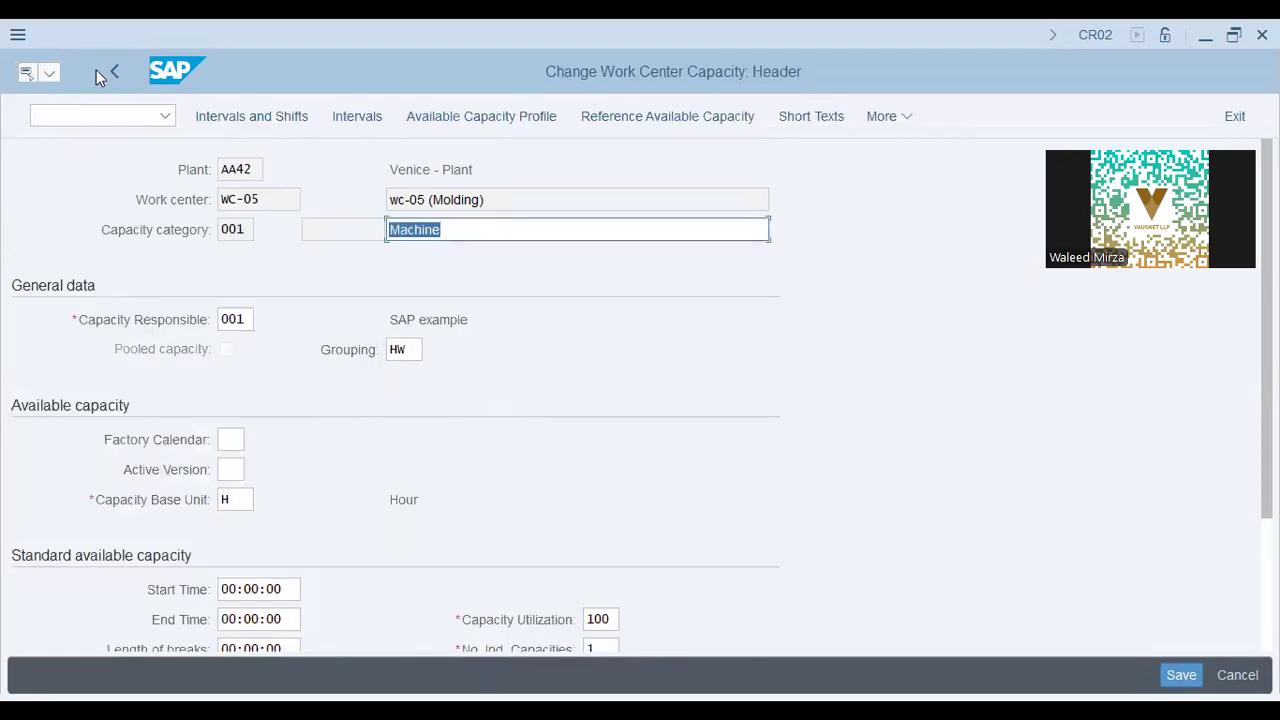
pyautogui.press('F3')
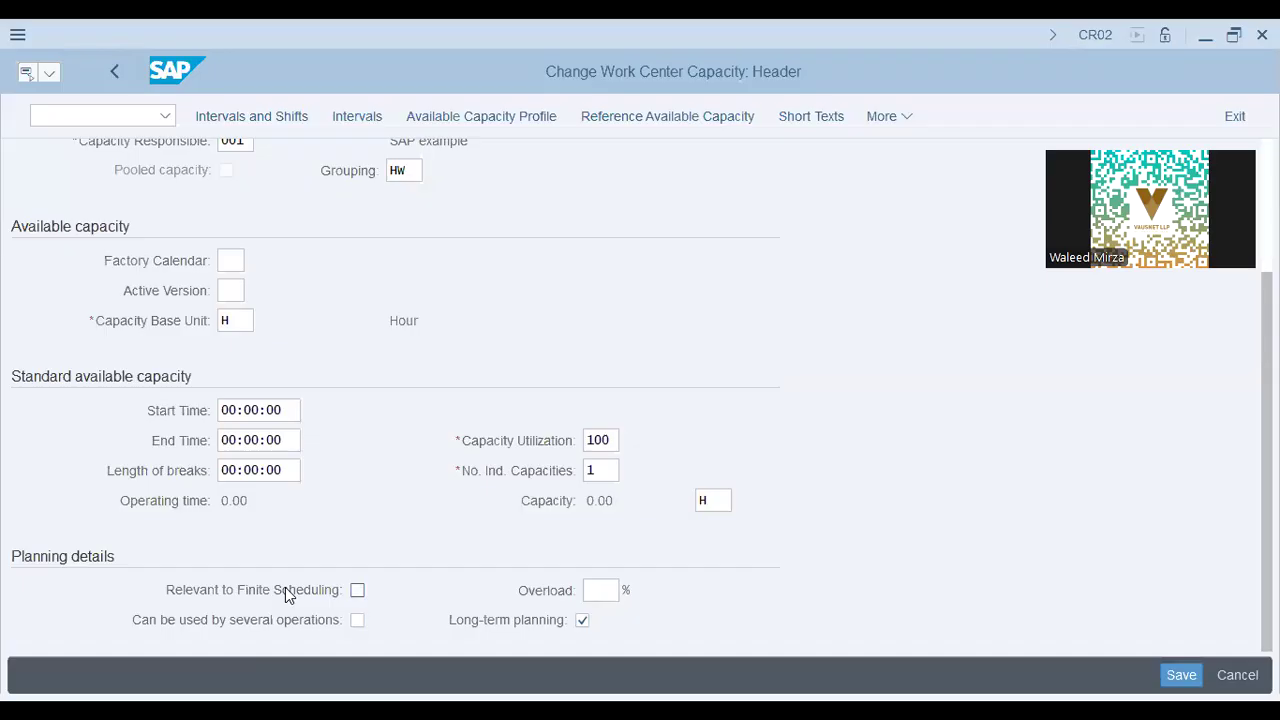
pyautogui.scroll(3, 456, 446)
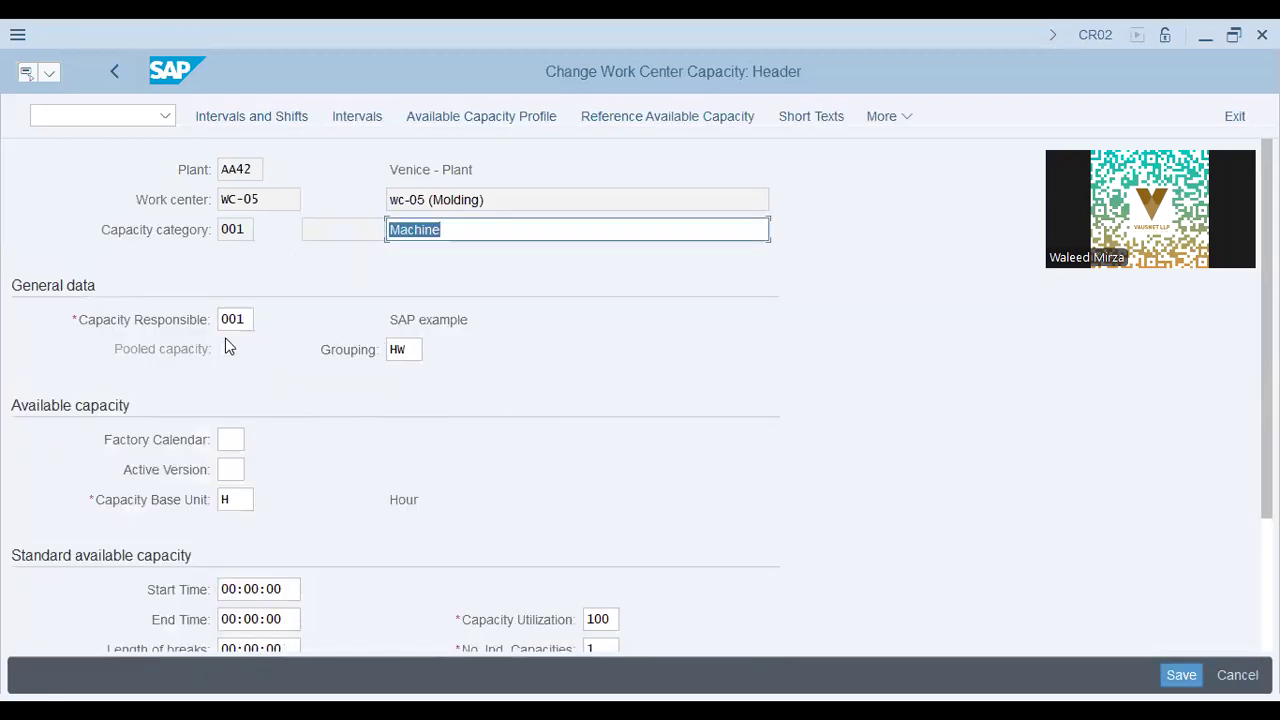
pyautogui.click(243, 320)
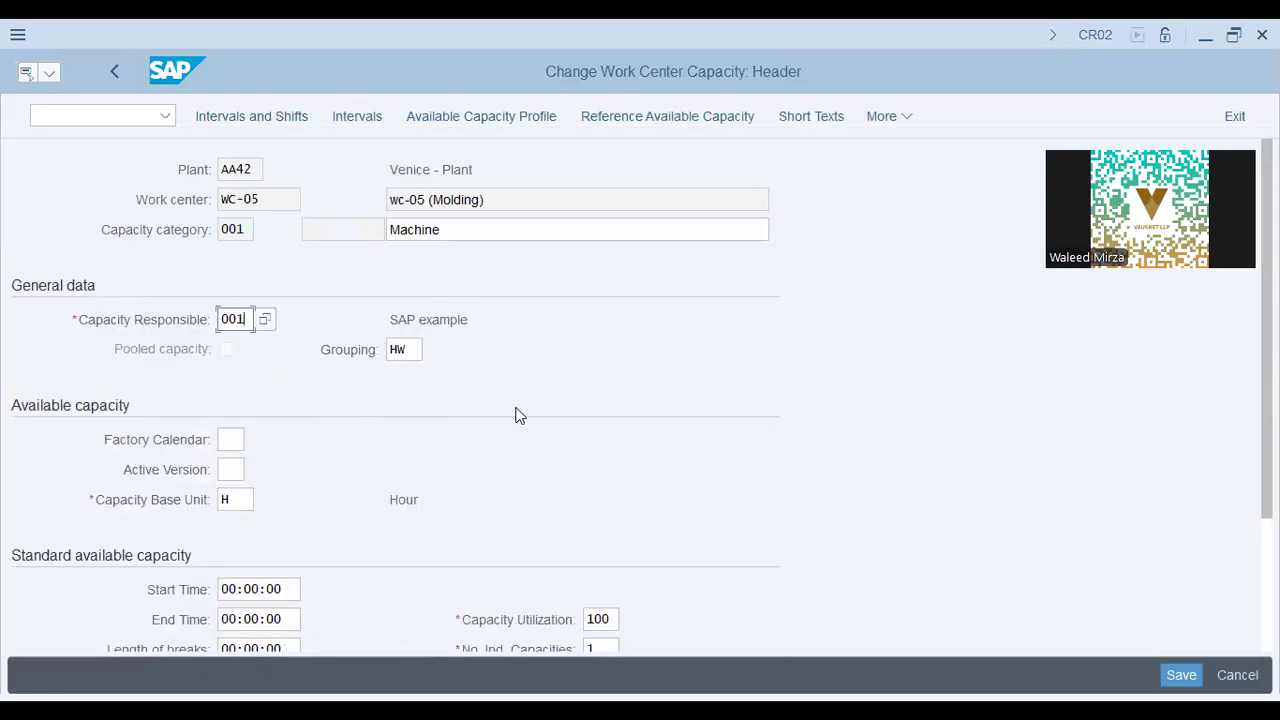
pyautogui.scroll(-3, 517, 415)
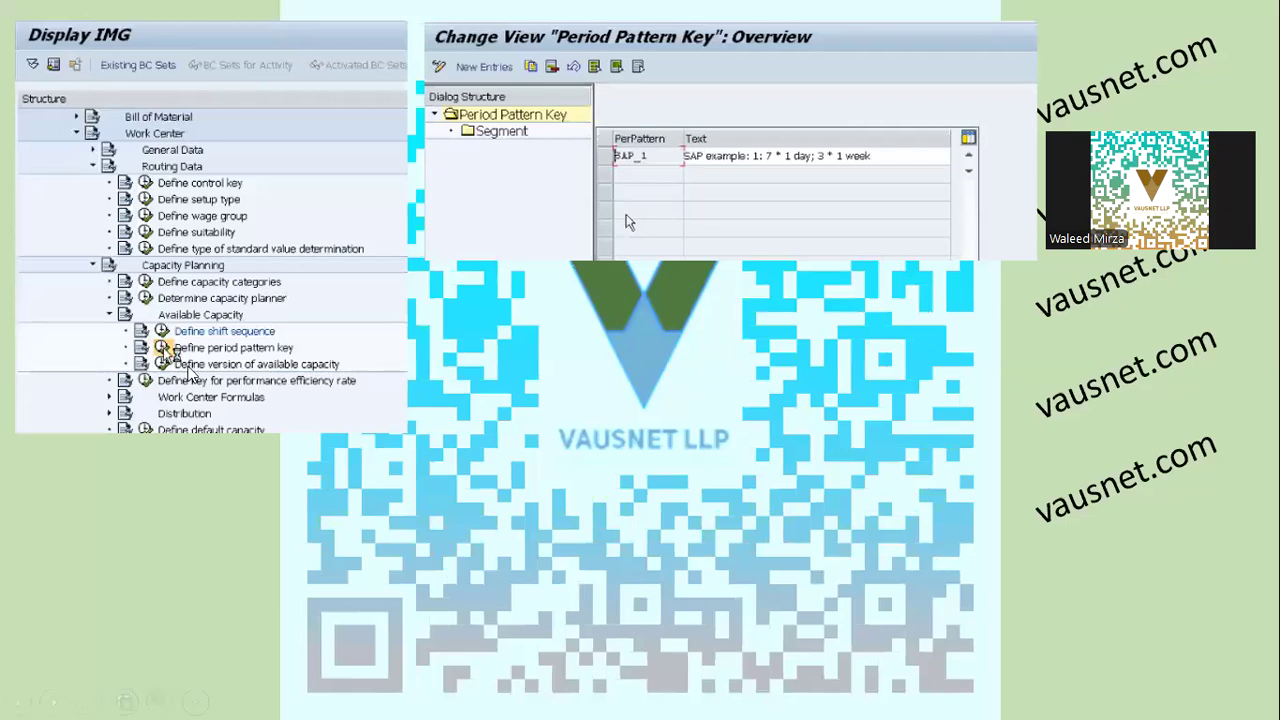
# Return to SAP, run /n spro and open the SAP Reference IMG.
pyautogui.hotkey('alt', 'Tab')
pyautogui.click(101, 116)
pyautogui.write('/n spro')
pyautogui.press('Return')
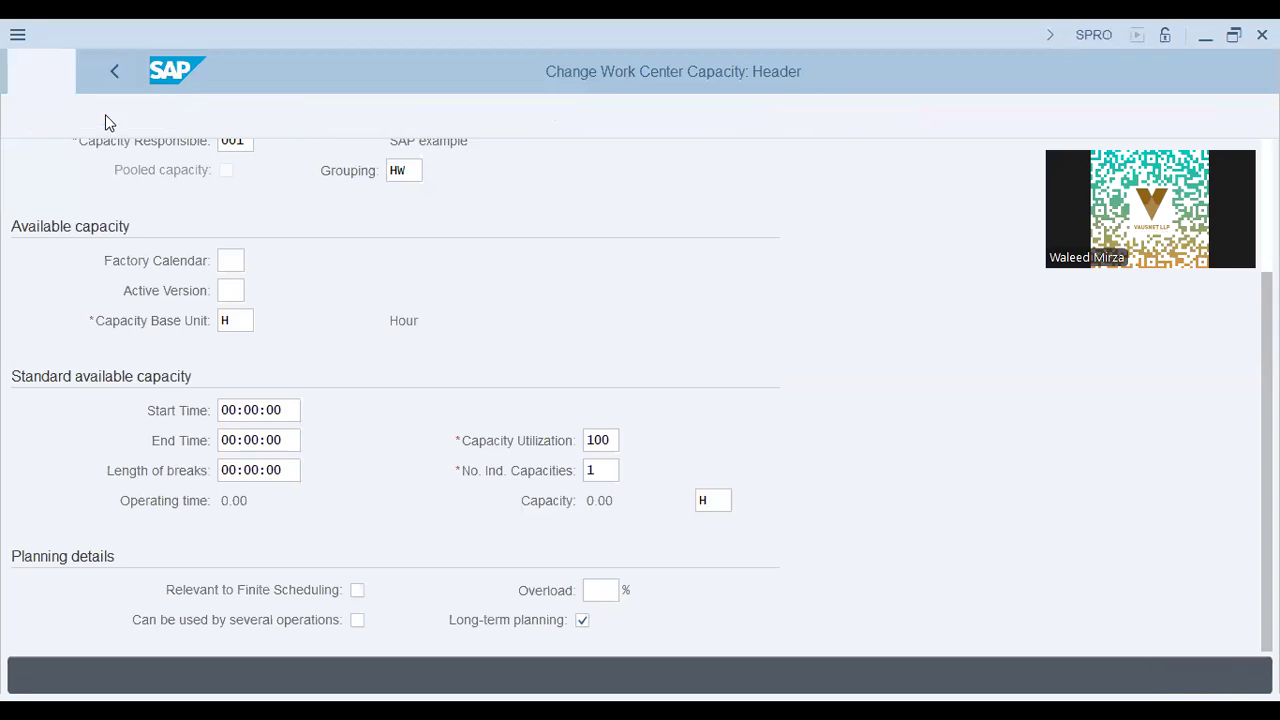
pyautogui.click(240, 122)
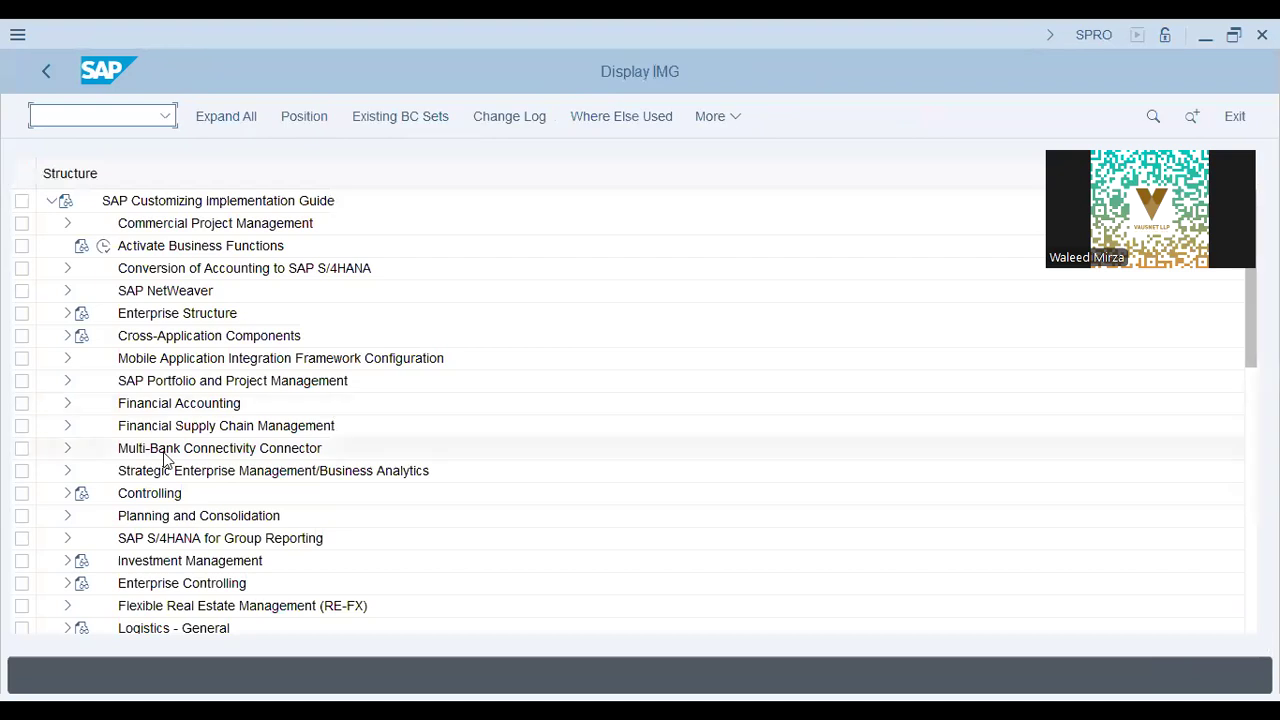
# Expand Production > Basic Data > Work Center > Capacity Planning > Available Capacity in the IMG tree.
pyautogui.click(166, 457)
pyautogui.scroll(-3, 103, 563)
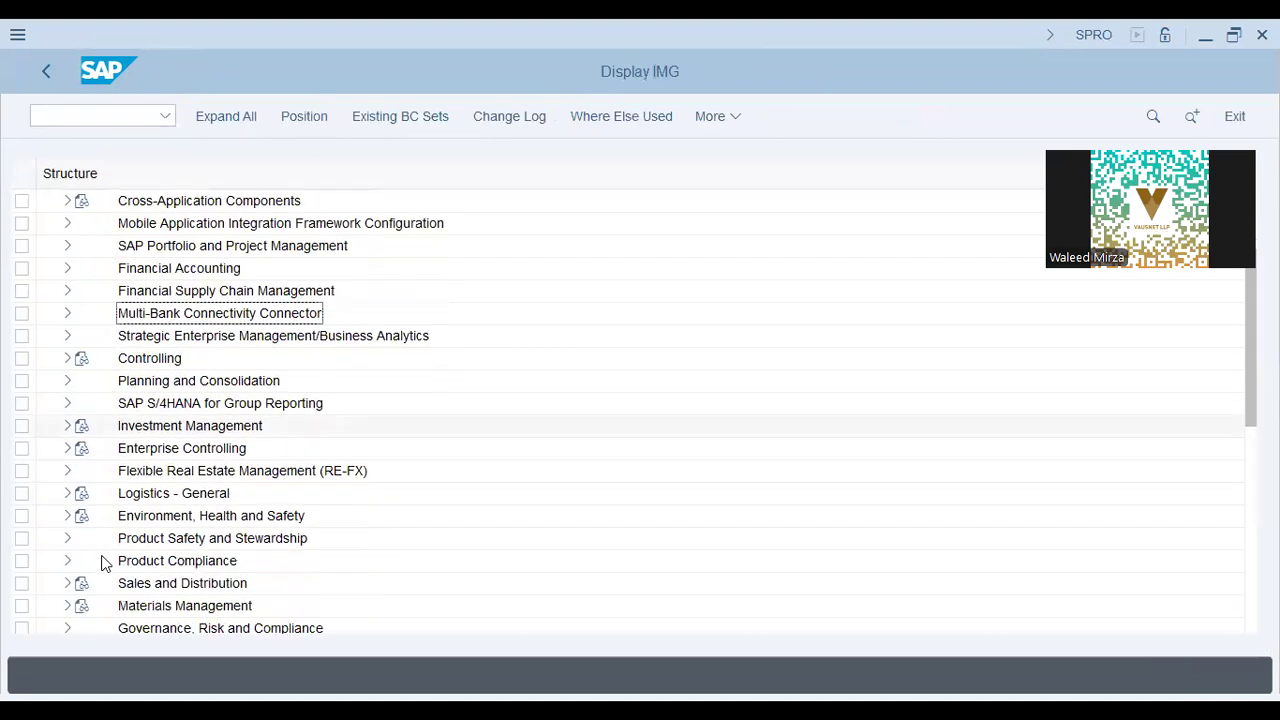
pyautogui.scroll(-5, 105, 563)
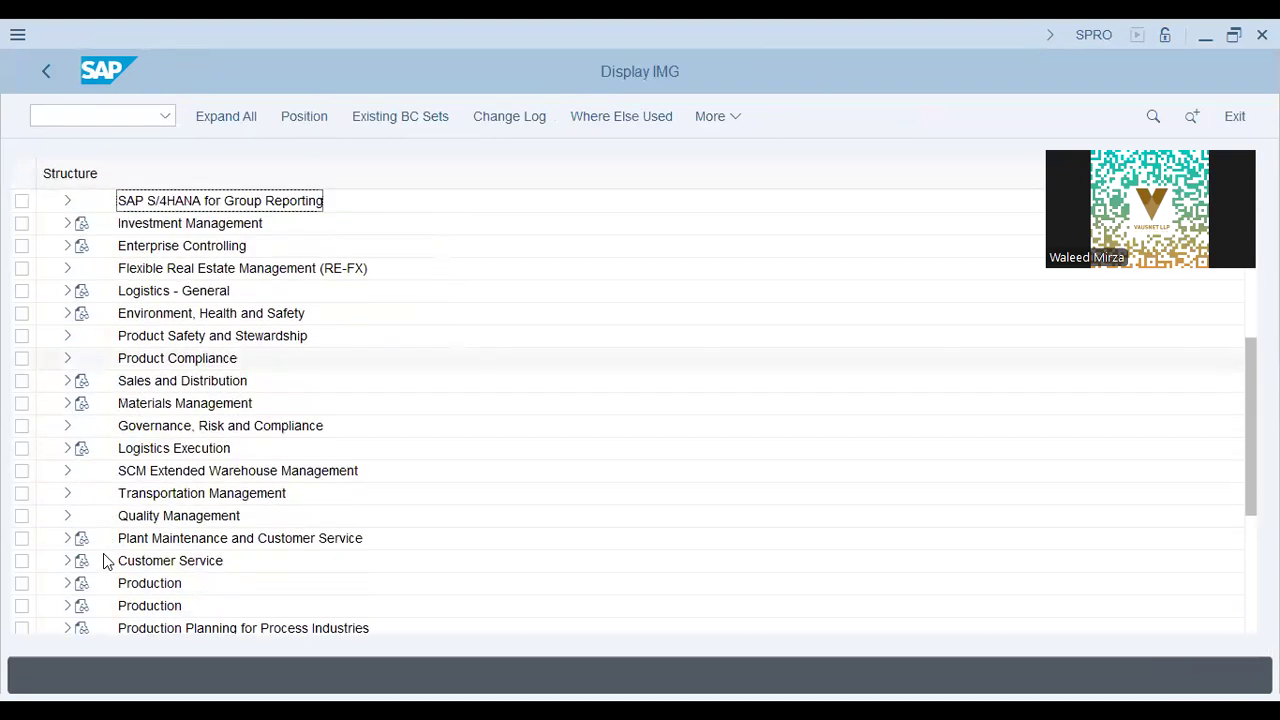
pyautogui.scroll(-1, 103, 553)
pyautogui.click(67, 560)
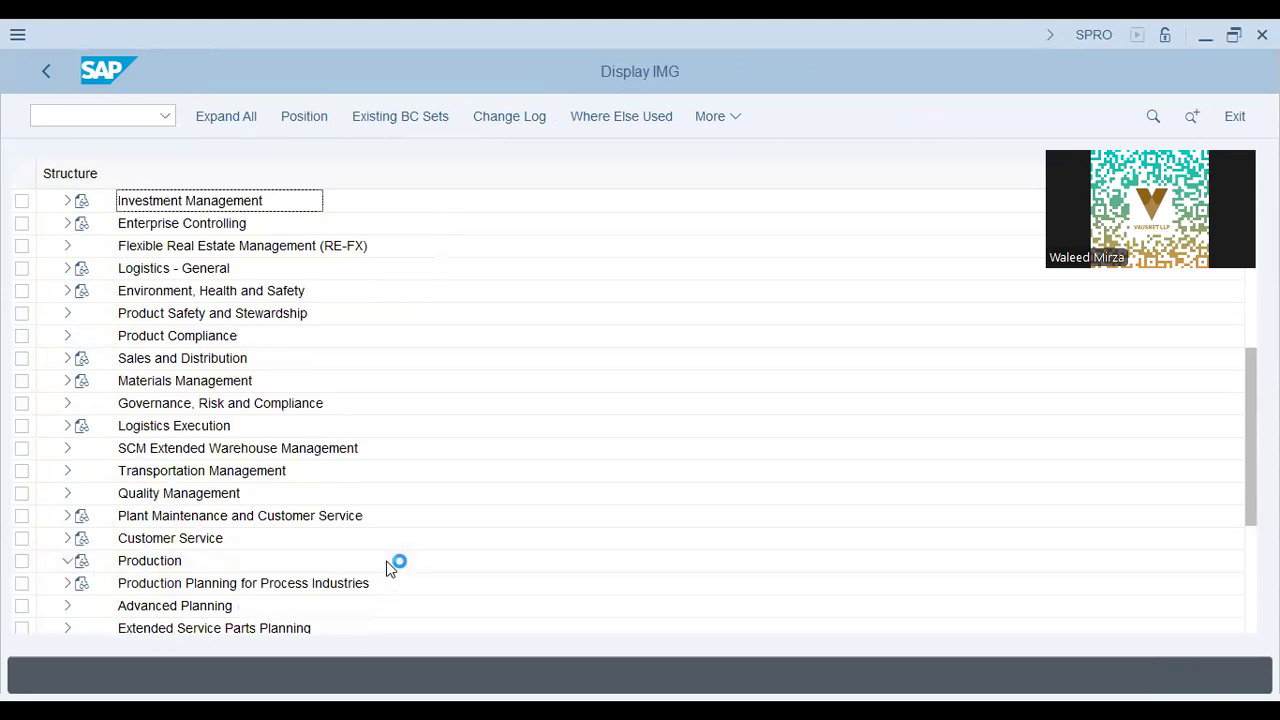
pyautogui.click(185, 406)
pyautogui.click(84, 358)
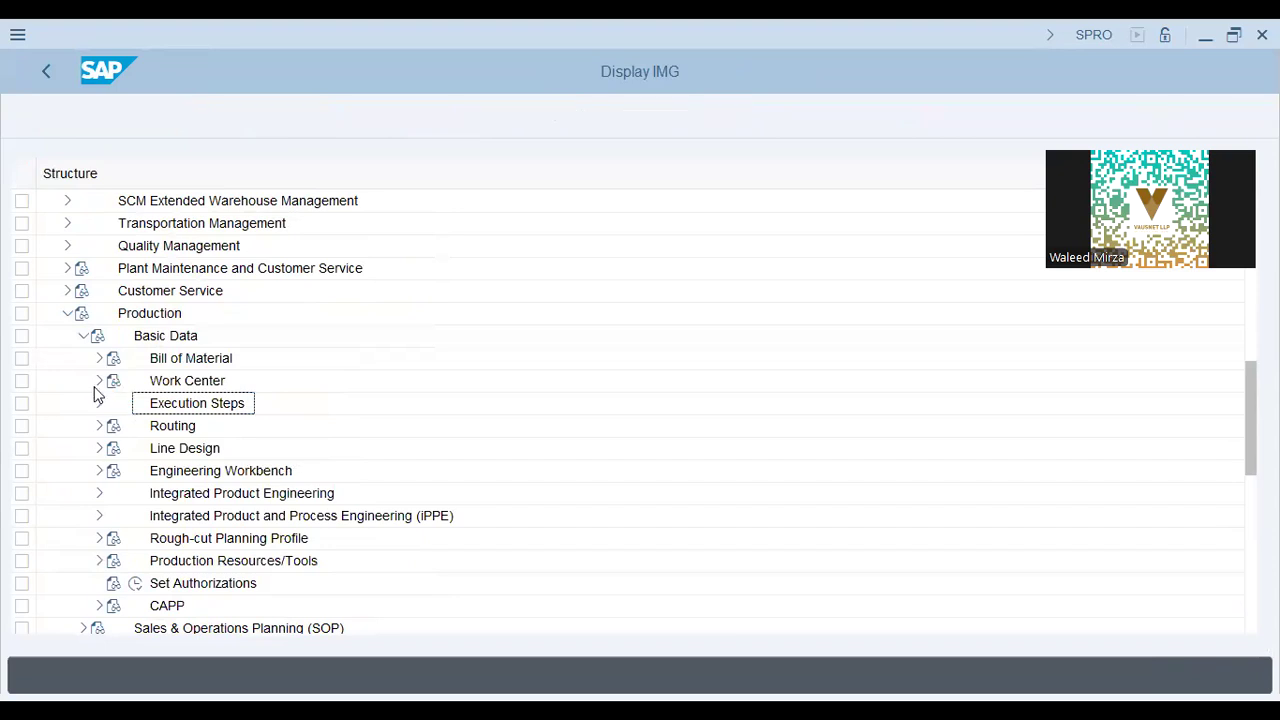
pyautogui.click(99, 381)
pyautogui.click(113, 449)
pyautogui.click(235, 520)
pyautogui.click(131, 516)
# Run Define period pattern key to list the SAP_1 entry and its description.
pyautogui.click(299, 547)
pyautogui.click(274, 567)
pyautogui.click(187, 565)
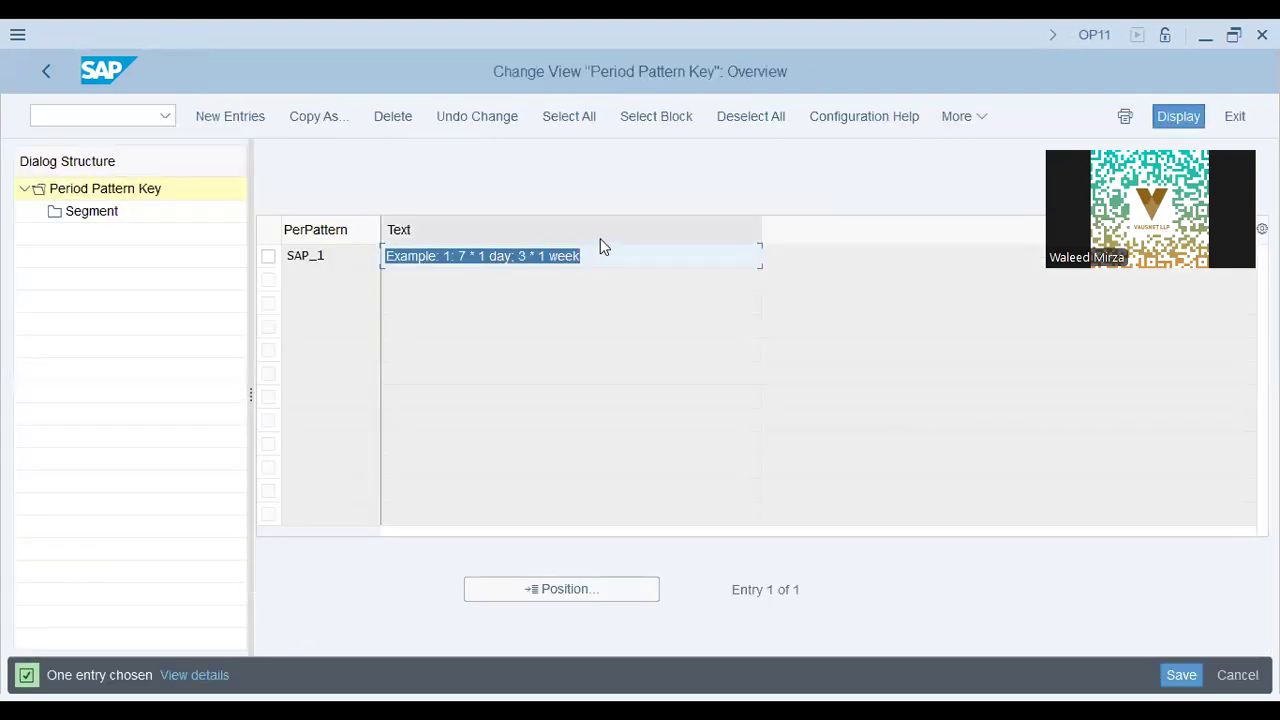
pyautogui.click(598, 251)
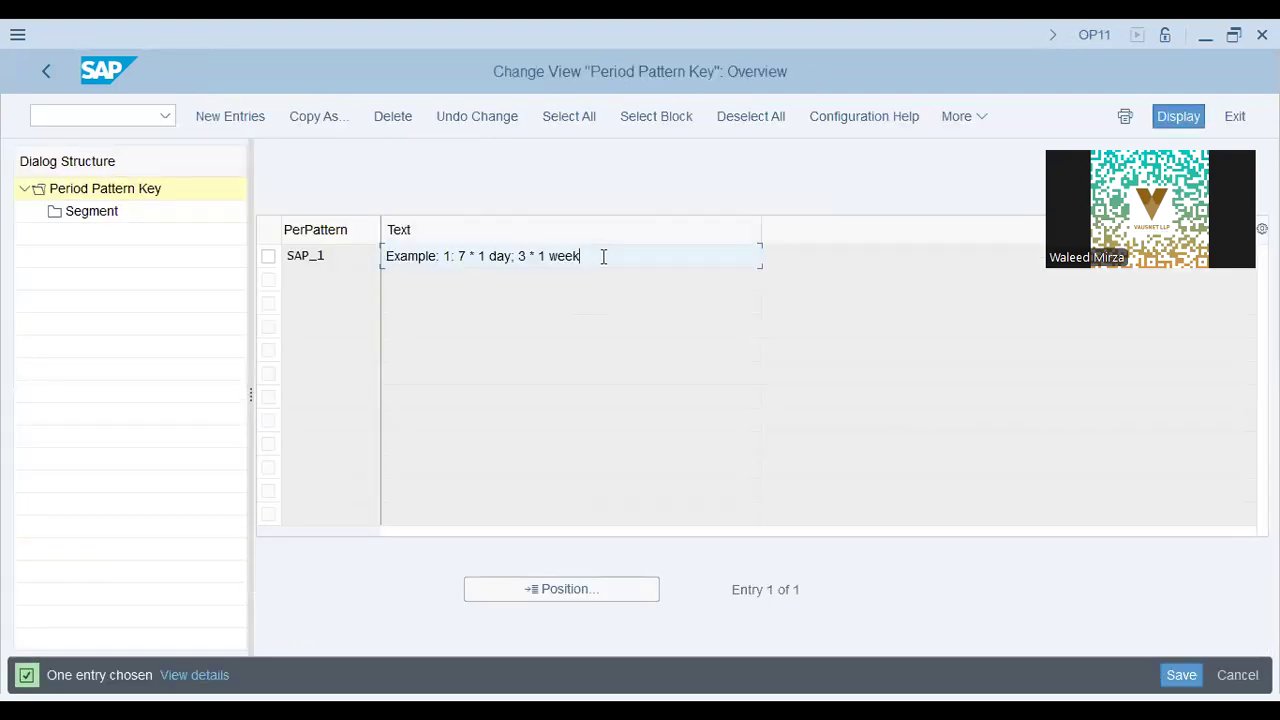
# Review the SAP_1 description's 7 * 1 day and 3 * 1 week periods.
pyautogui.moveTo(603, 256); pyautogui.dragTo(305, 266)
pyautogui.click(446, 258)
pyautogui.moveTo(583, 257); pyautogui.dragTo(513, 258)
pyautogui.click(491, 258)
pyautogui.moveTo(459, 257); pyautogui.dragTo(560, 257)
pyautogui.click(585, 258)
pyautogui.click(270, 256)
# Check the period units of SAP_1's two segments, then return to the IMG structure.
pyautogui.doubleClick(102, 214)
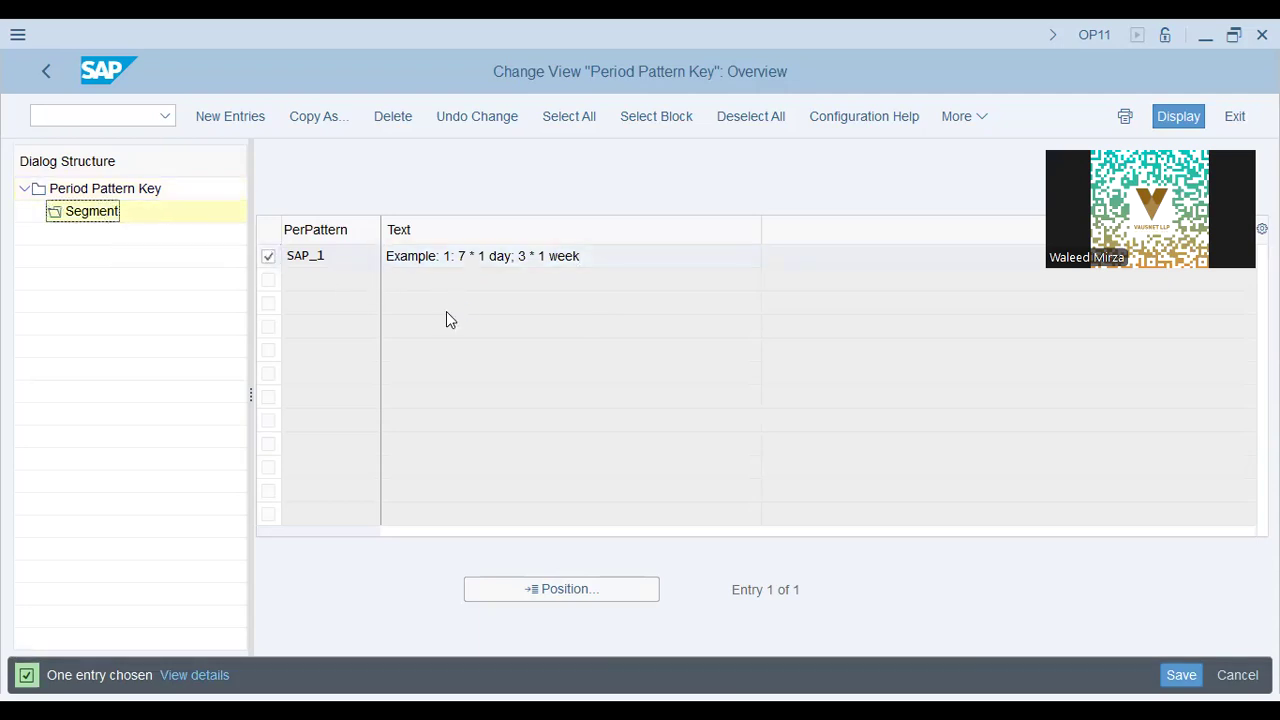
pyautogui.click(435, 313)
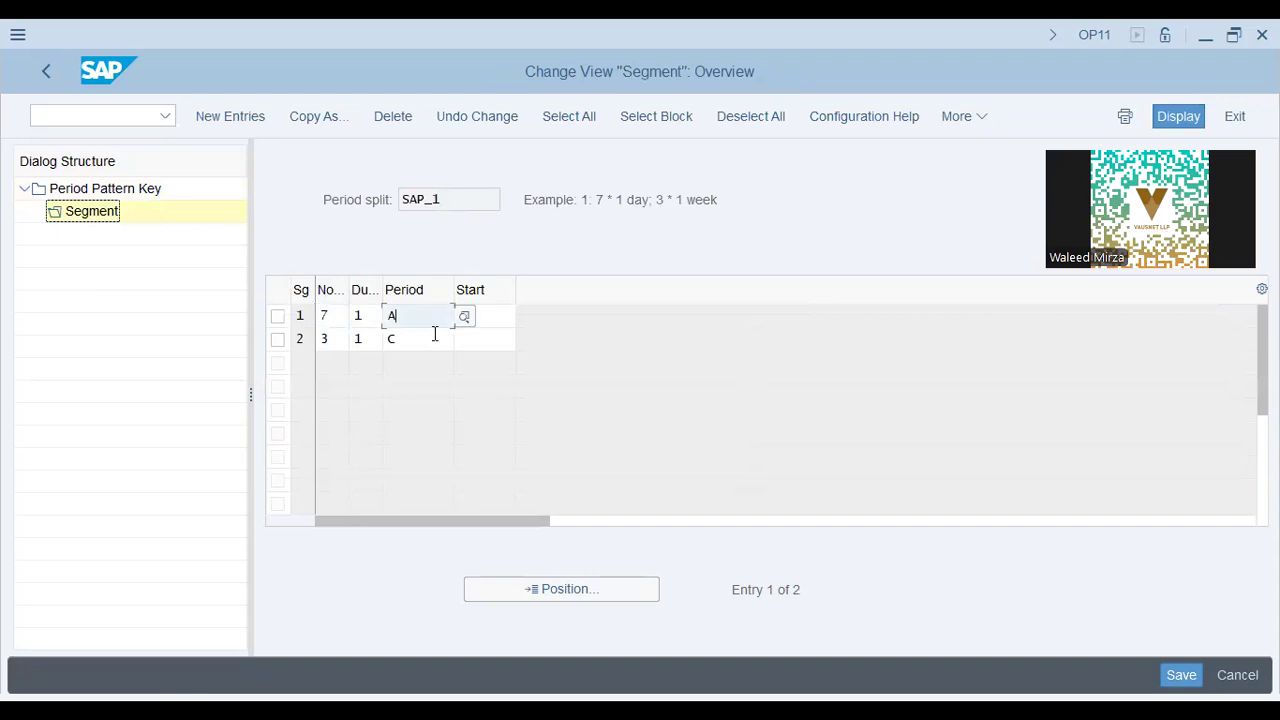
pyautogui.click(435, 336)
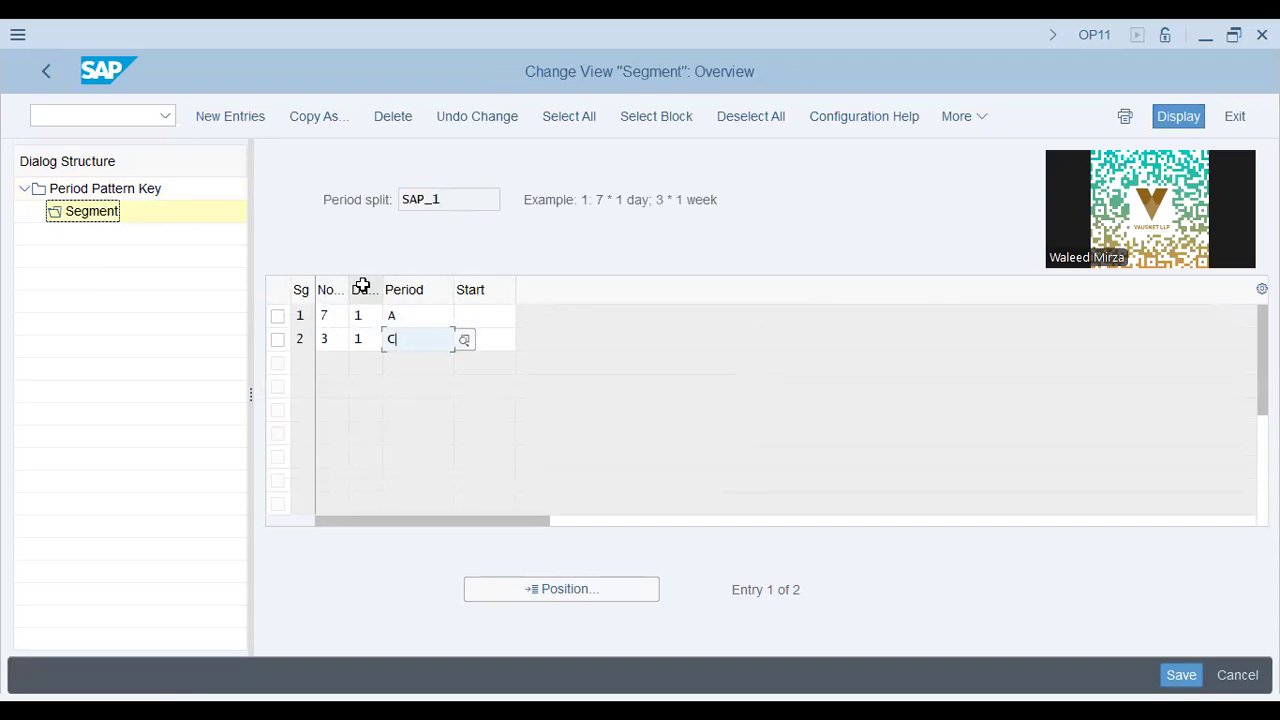
pyautogui.click(105, 190)
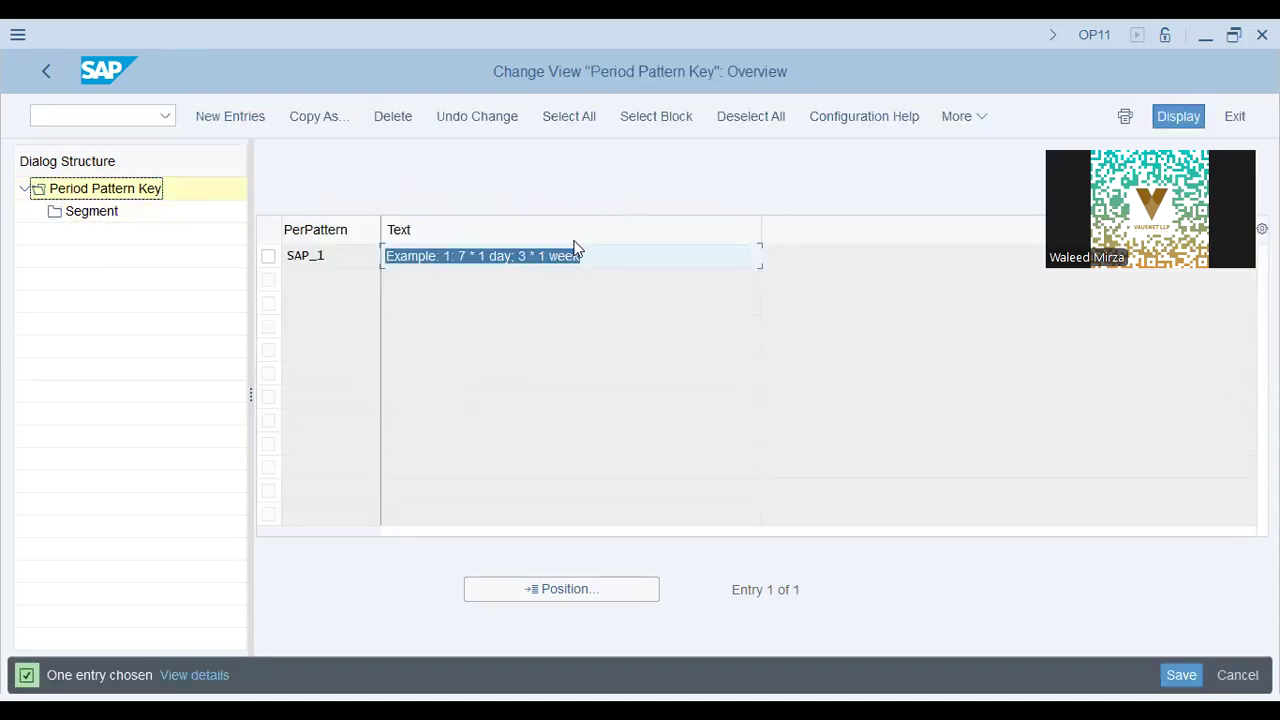
pyautogui.click(484, 256)
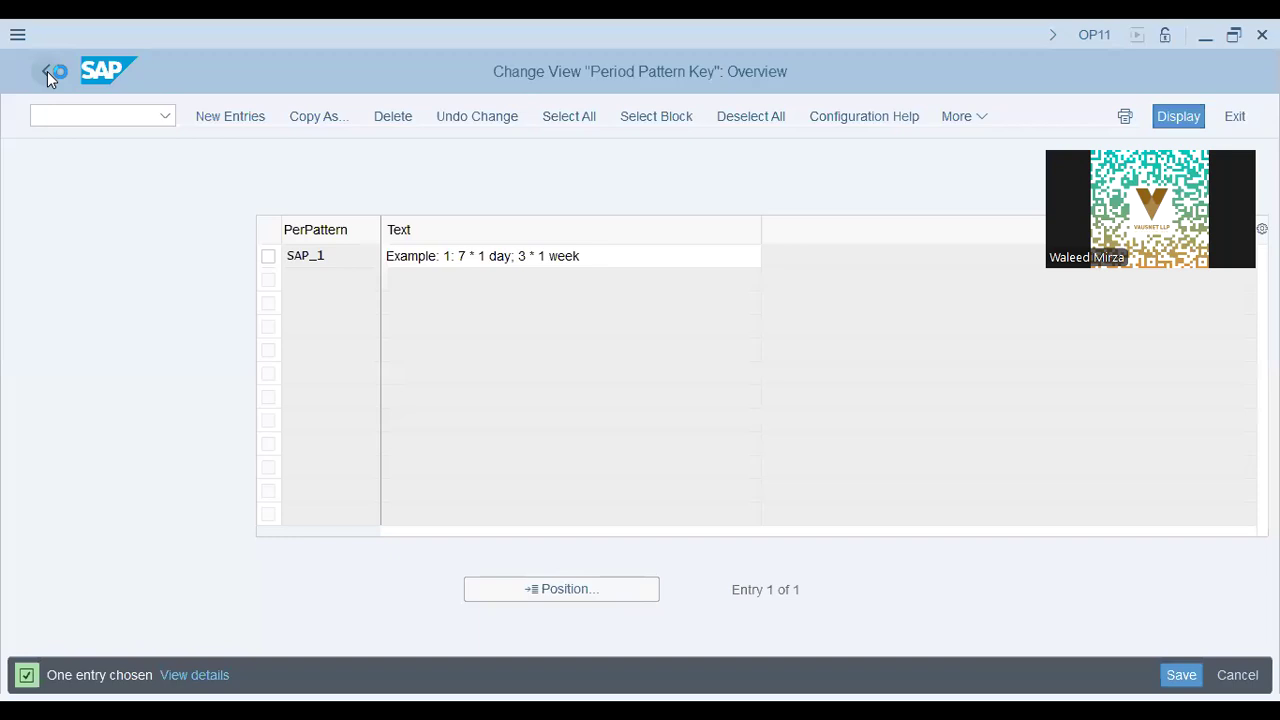
pyautogui.click(46, 71)
pyautogui.click(363, 578)
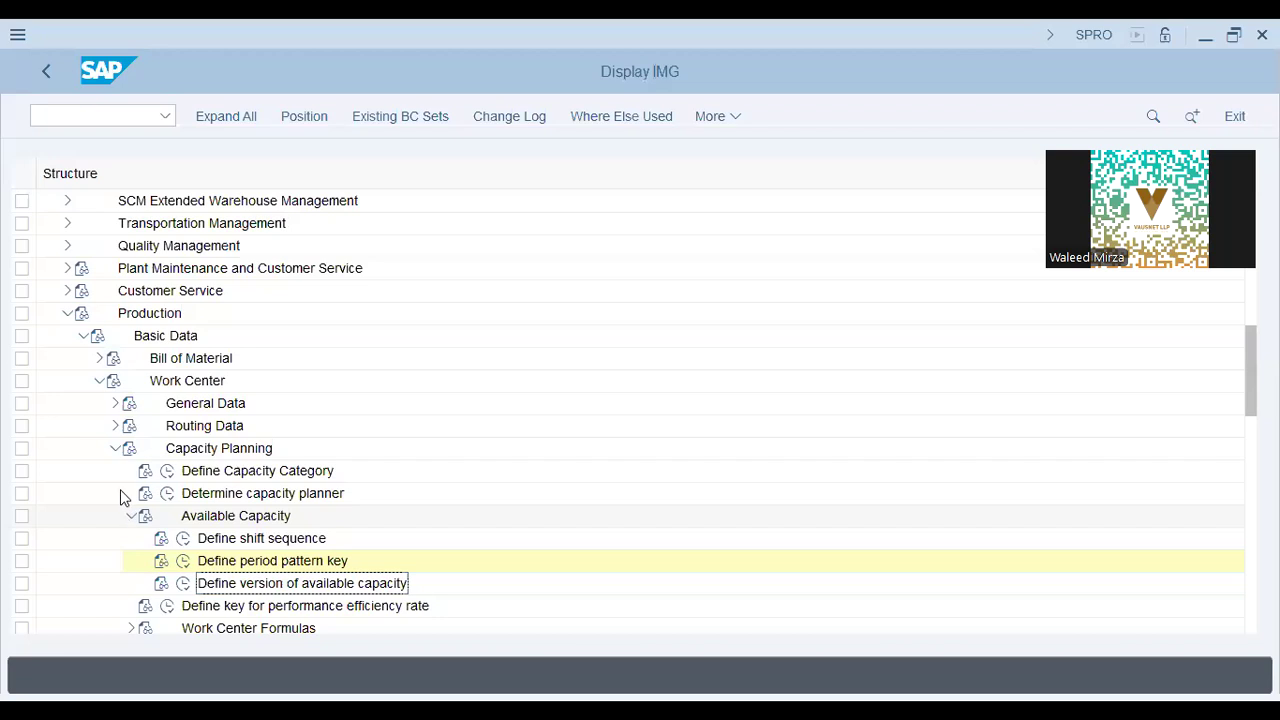
# Collapse Available Capacity, expand Work Center Formulas and run Define formula parameters.
pyautogui.click(131, 515)
pyautogui.click(131, 560)
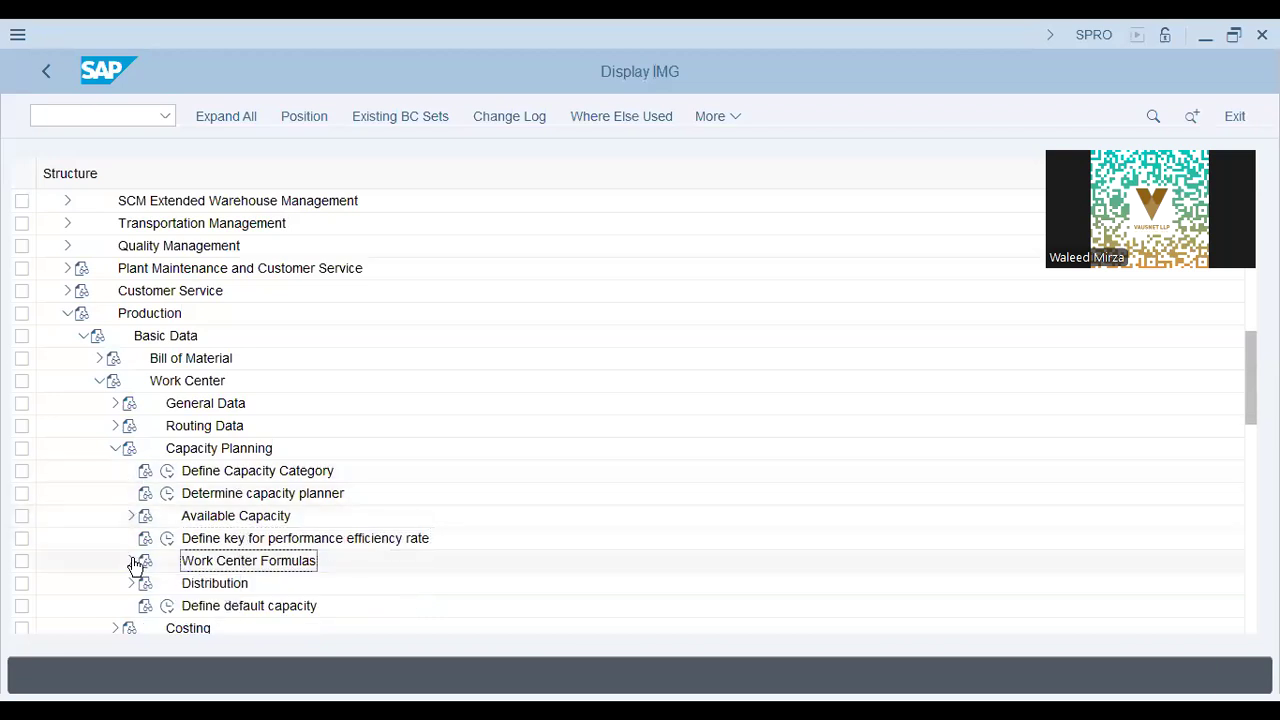
pyautogui.click(245, 583)
pyautogui.click(184, 583)
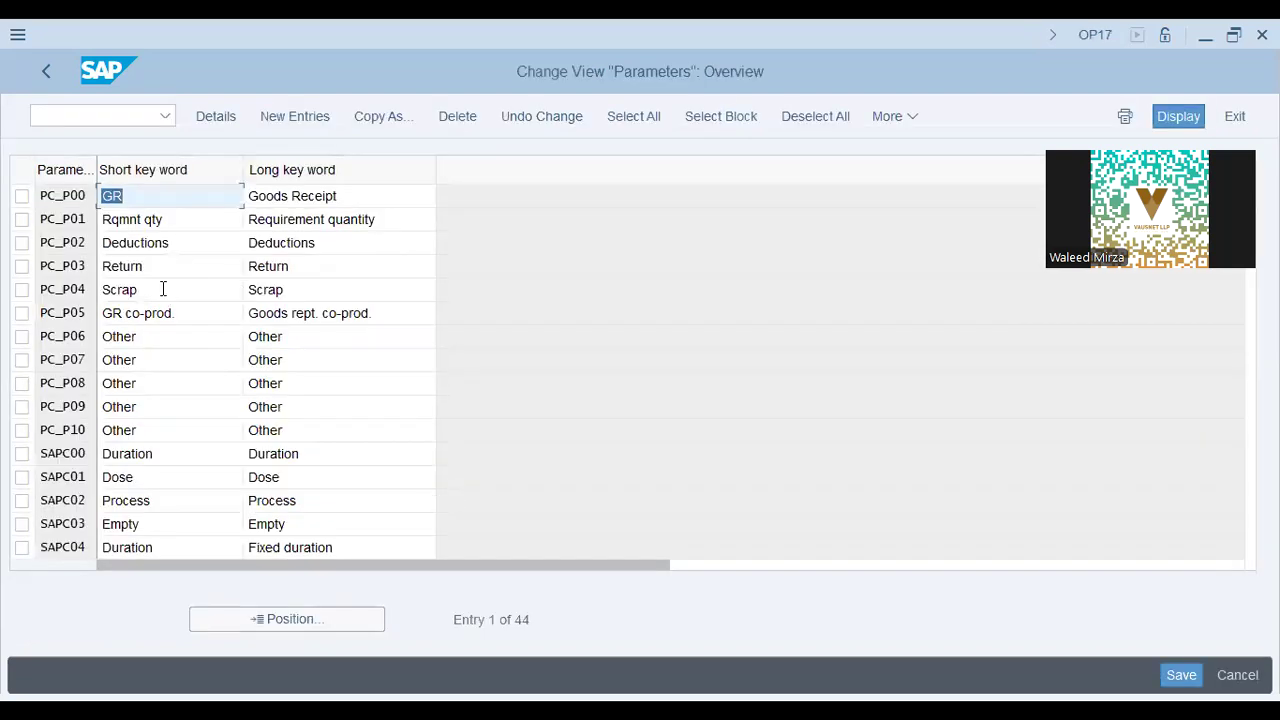
# Look over the Scrap, SAPC02 Process and SAPC01 Dose parameter entries.
pyautogui.click(163, 289)
pyautogui.click(145, 503)
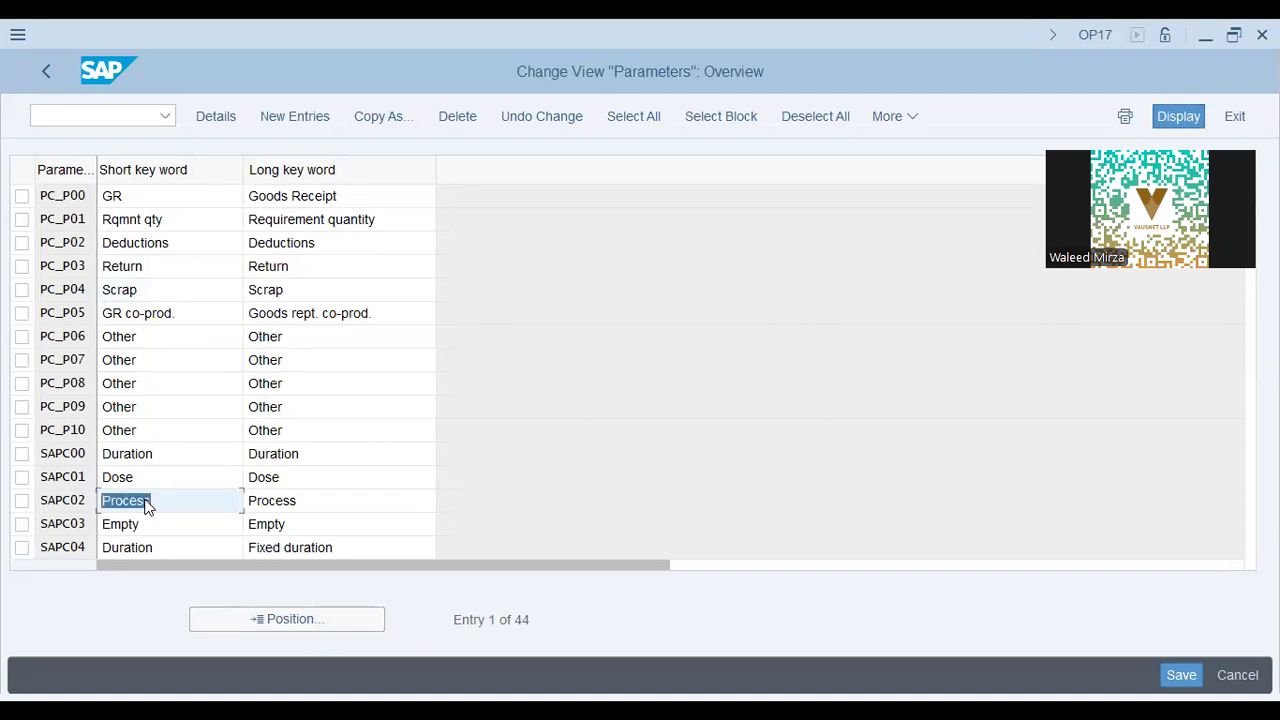
pyautogui.click(165, 485)
pyautogui.click(341, 473)
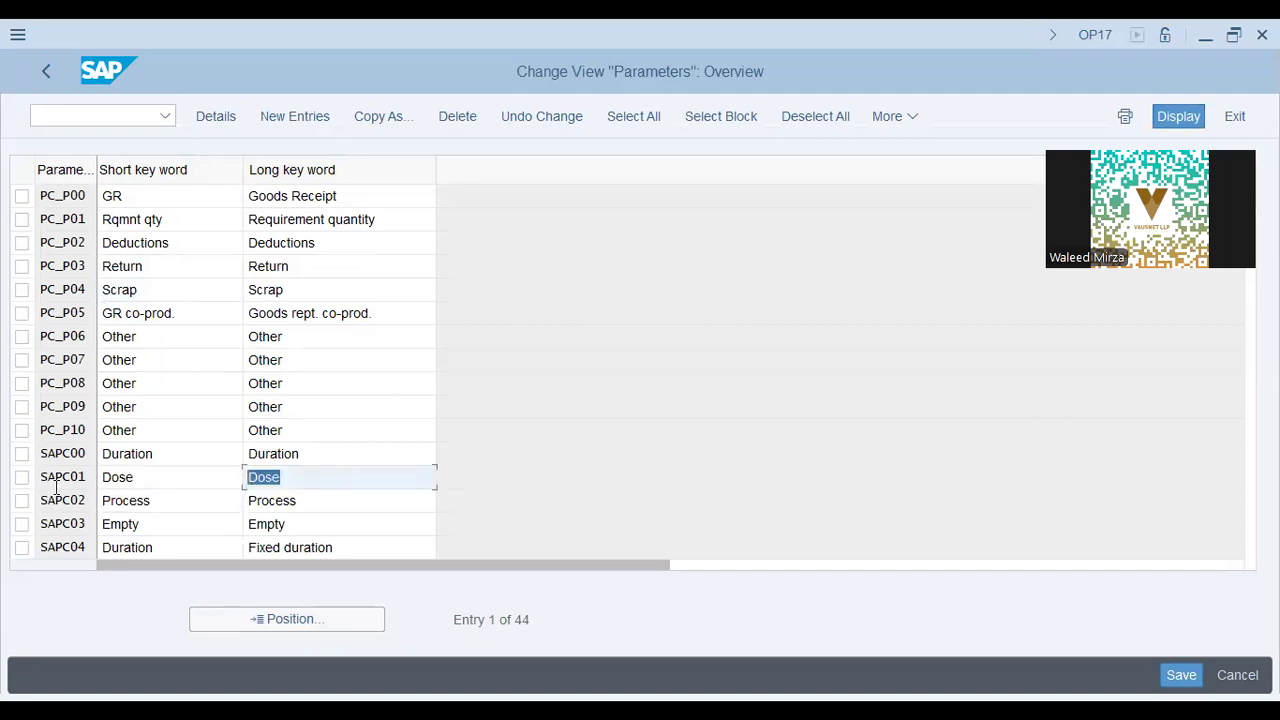
pyautogui.click(70, 477)
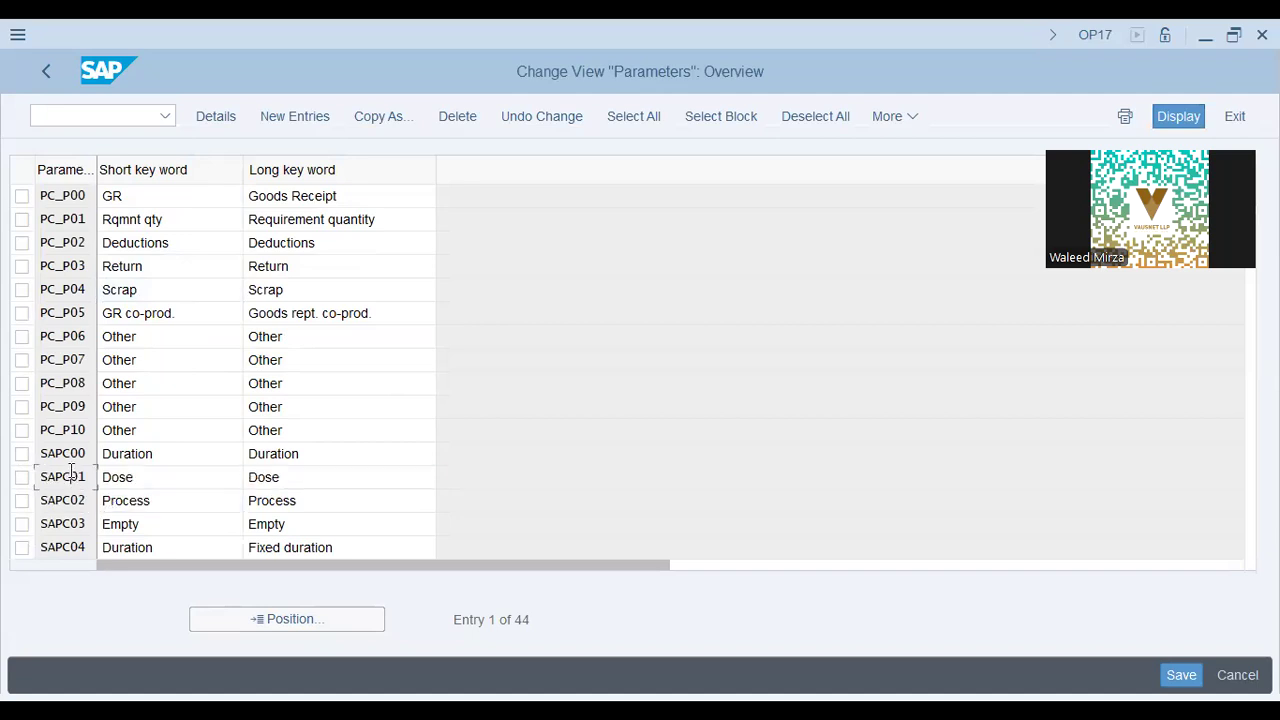
# Open SAPC01 Dose details to check dimension TIME and unit MIN, then return to the IMG.
pyautogui.doubleClick(77, 478)
pyautogui.click(253, 348)
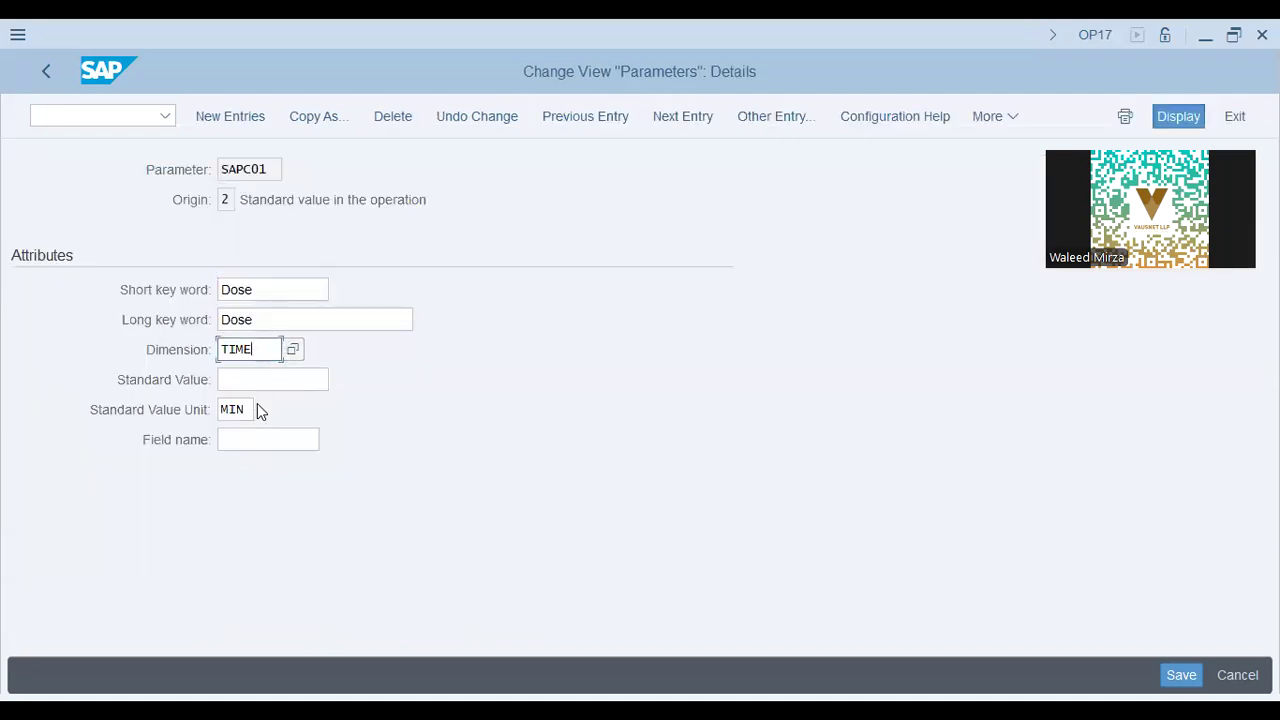
pyautogui.click(243, 409)
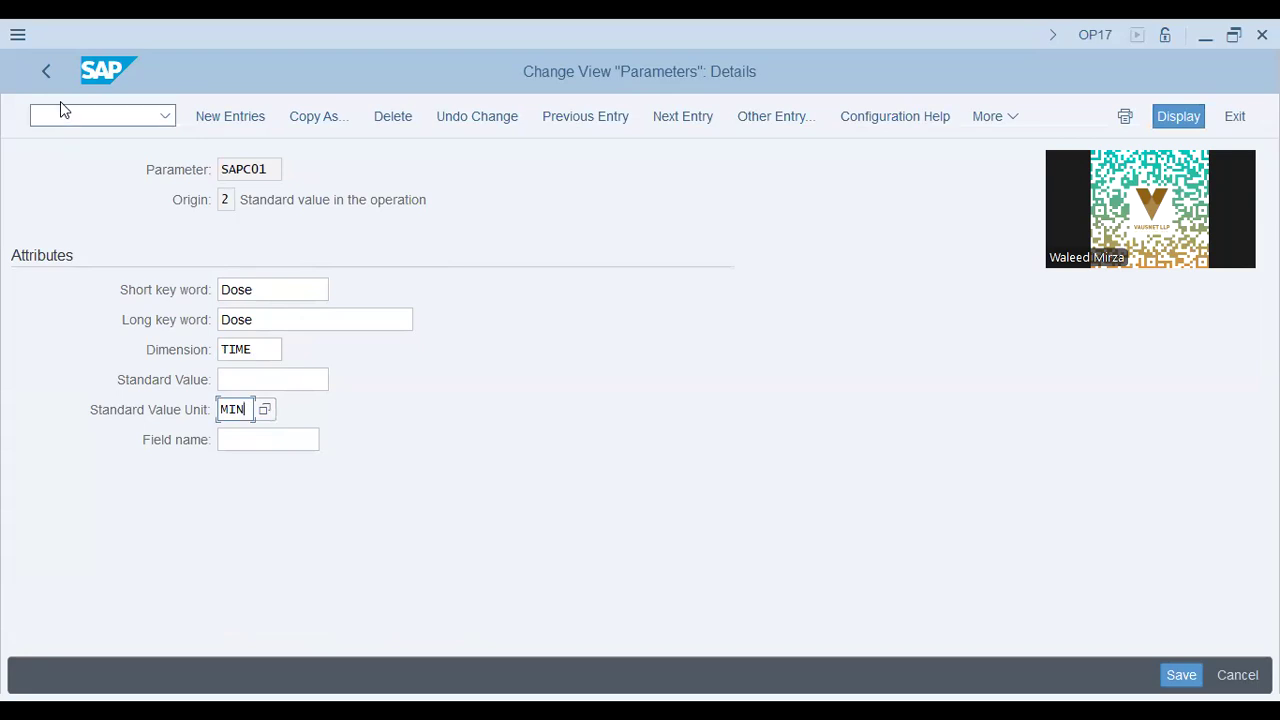
pyautogui.press('F3')
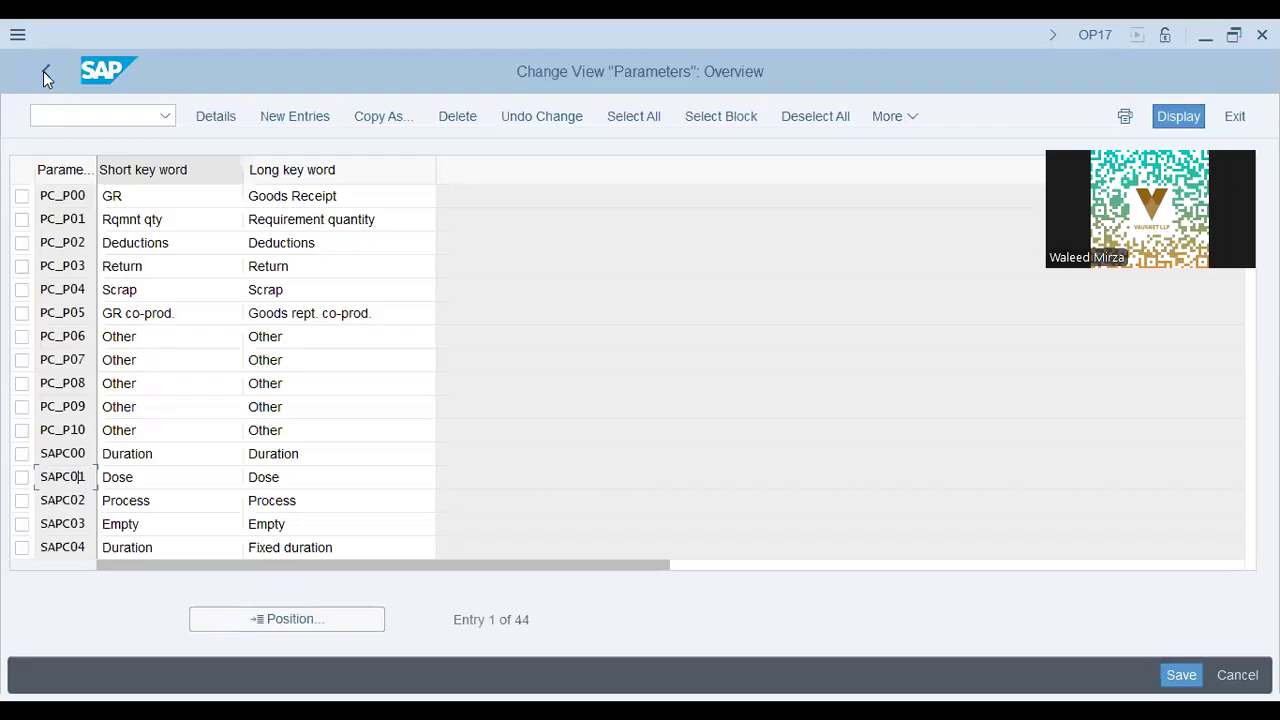
pyautogui.press('F3')
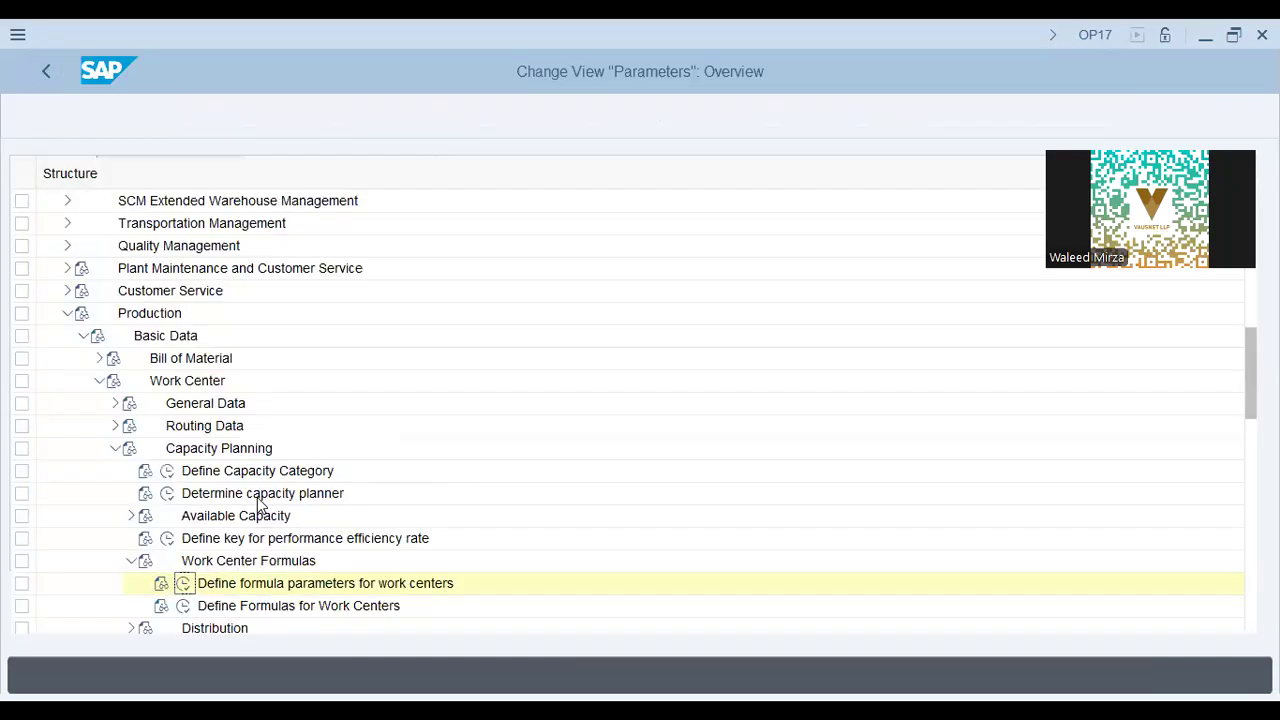
# Open the work center formula definitions and review the SAP003, SAP007 and SAPC04 formulas.
pyautogui.click(183, 606)
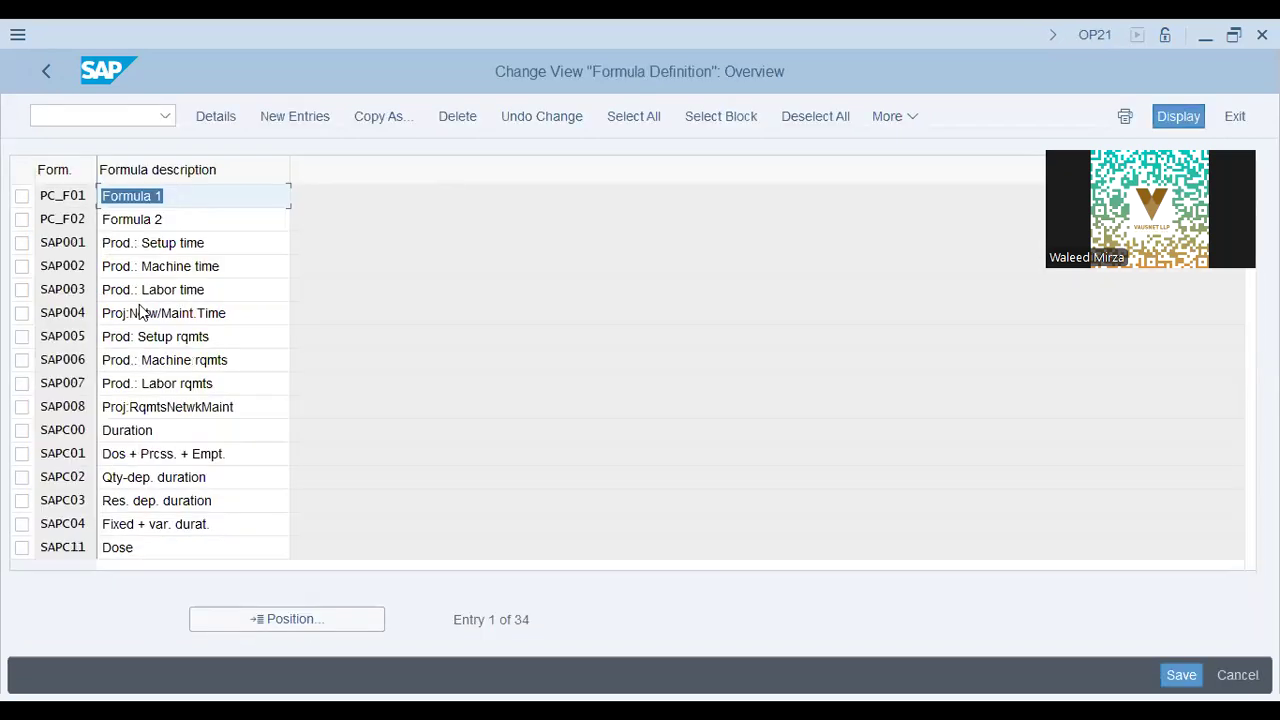
pyautogui.click(200, 291)
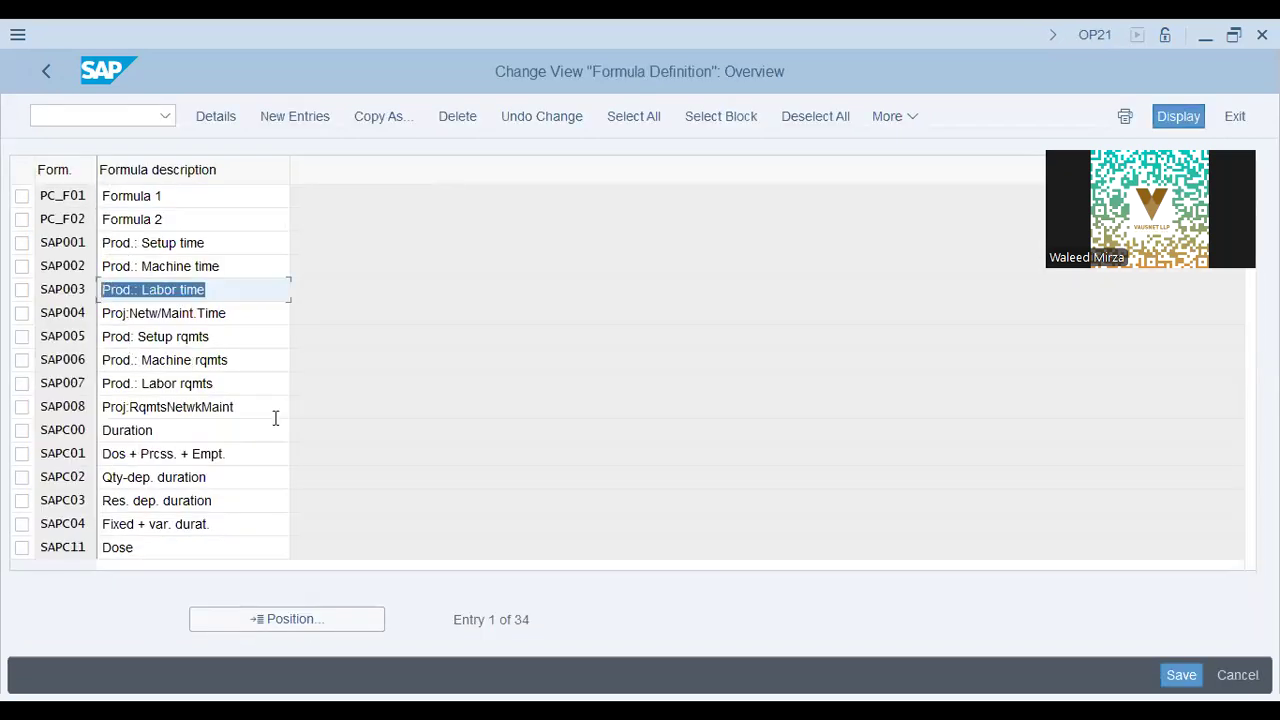
pyautogui.click(230, 381)
pyautogui.click(215, 526)
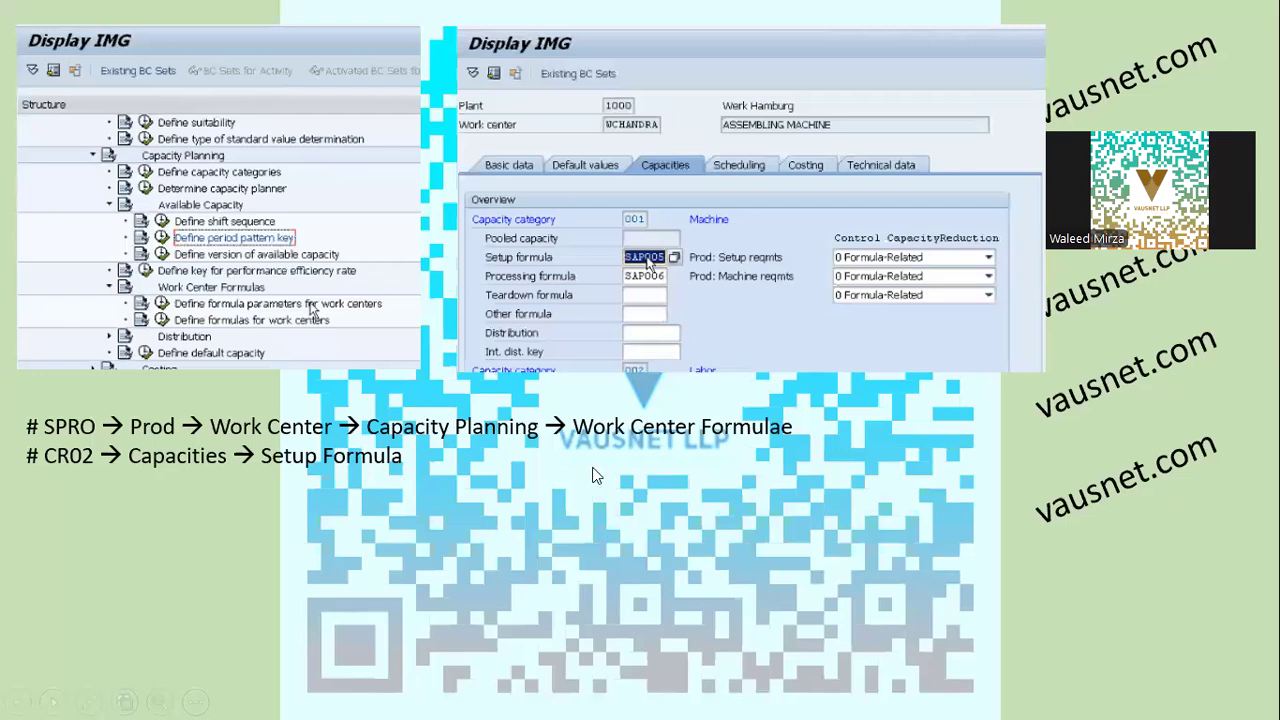
pyautogui.click(596, 475)
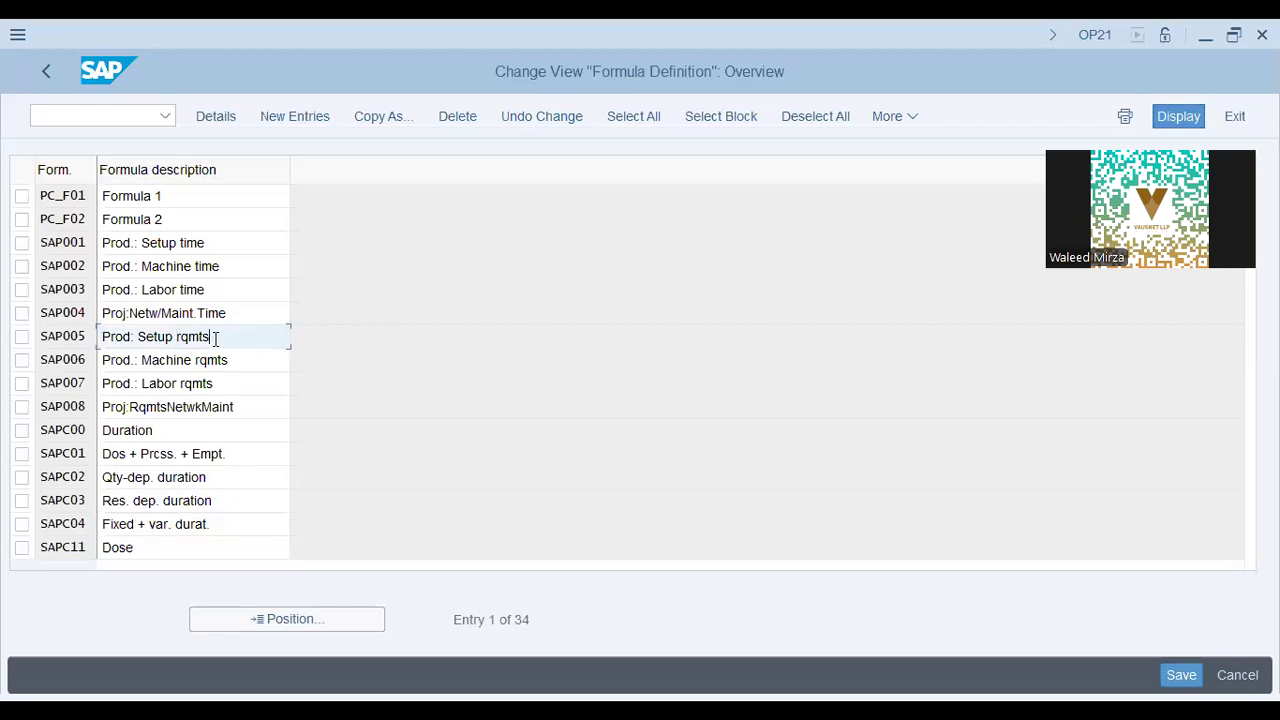
# Inspect the SAP005 formula SAP_01 * SAP_11, then return to the IMG structure.
pyautogui.doubleClick(214, 337)
pyautogui.moveTo(172, 254); pyautogui.dragTo(10, 254)
pyautogui.click(215, 258)
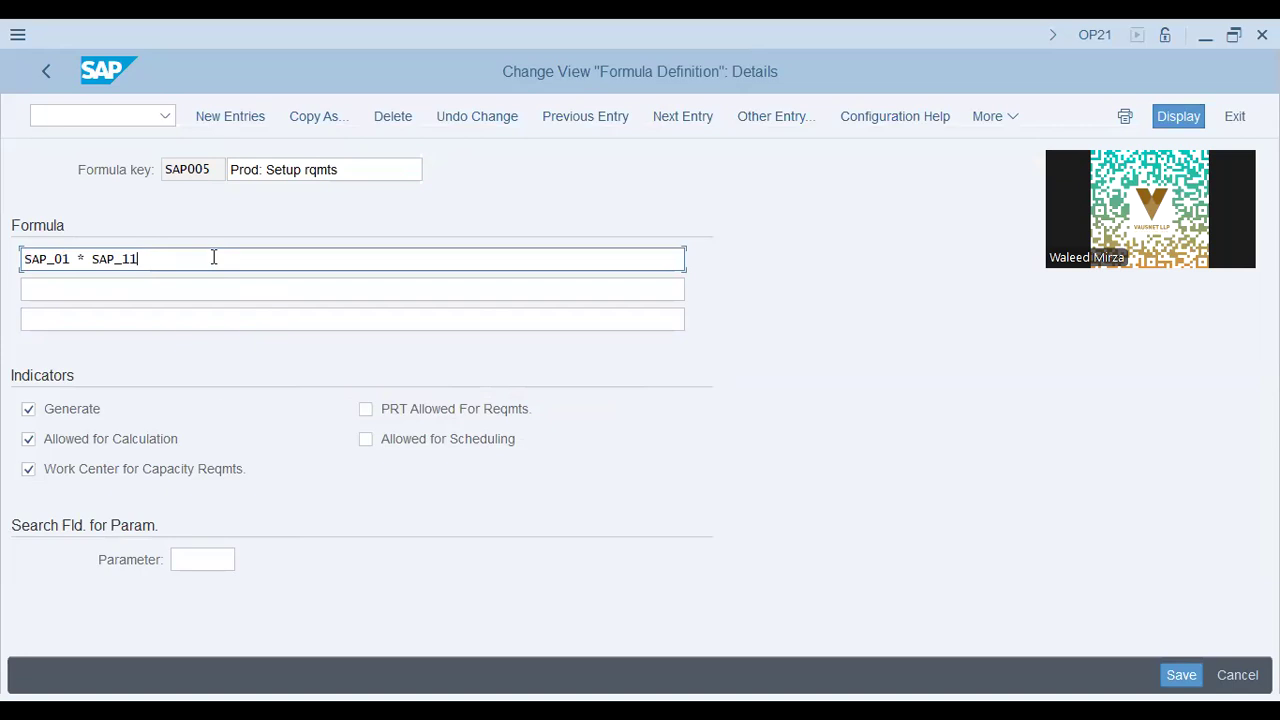
pyautogui.press('F3')
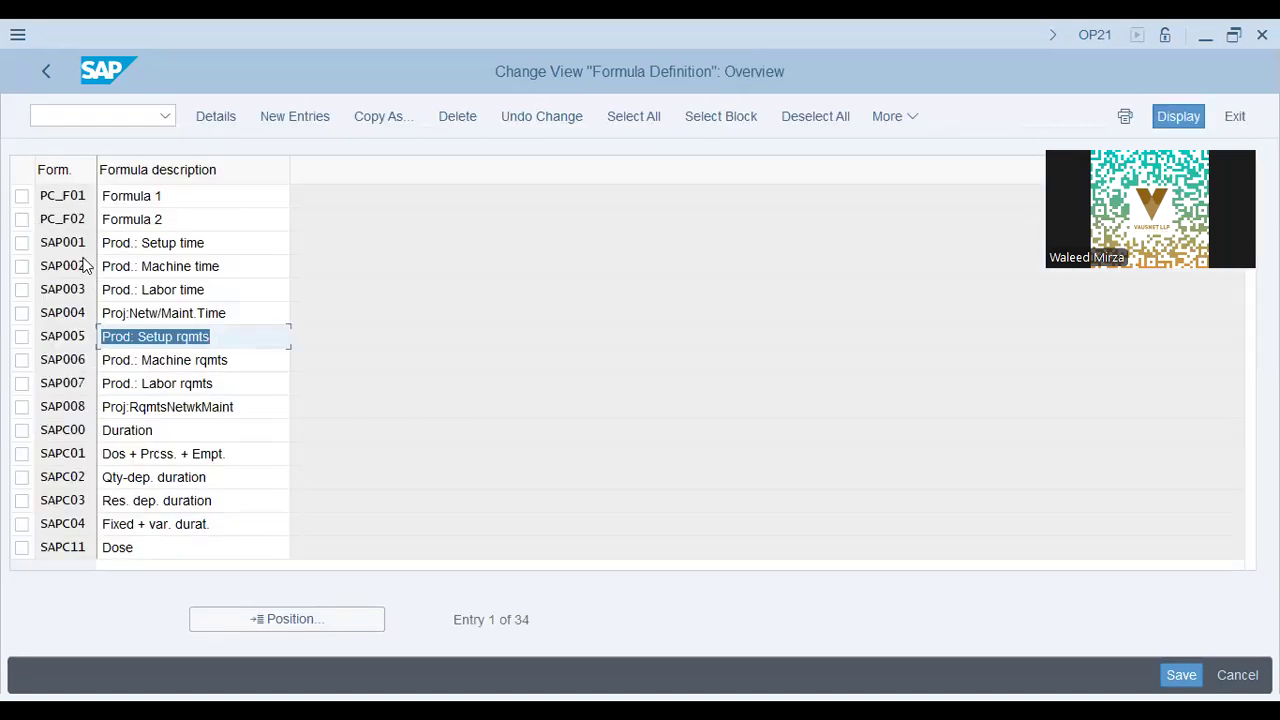
pyautogui.doubleClick(236, 334)
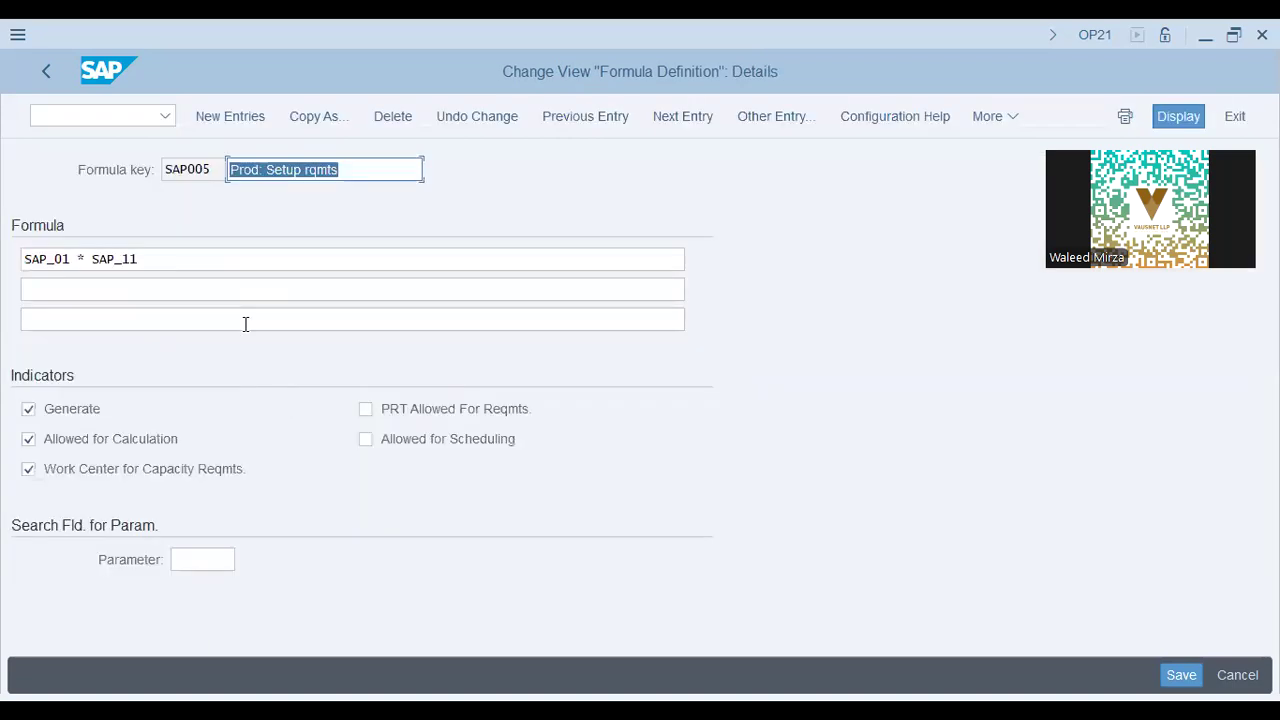
pyautogui.click(206, 258)
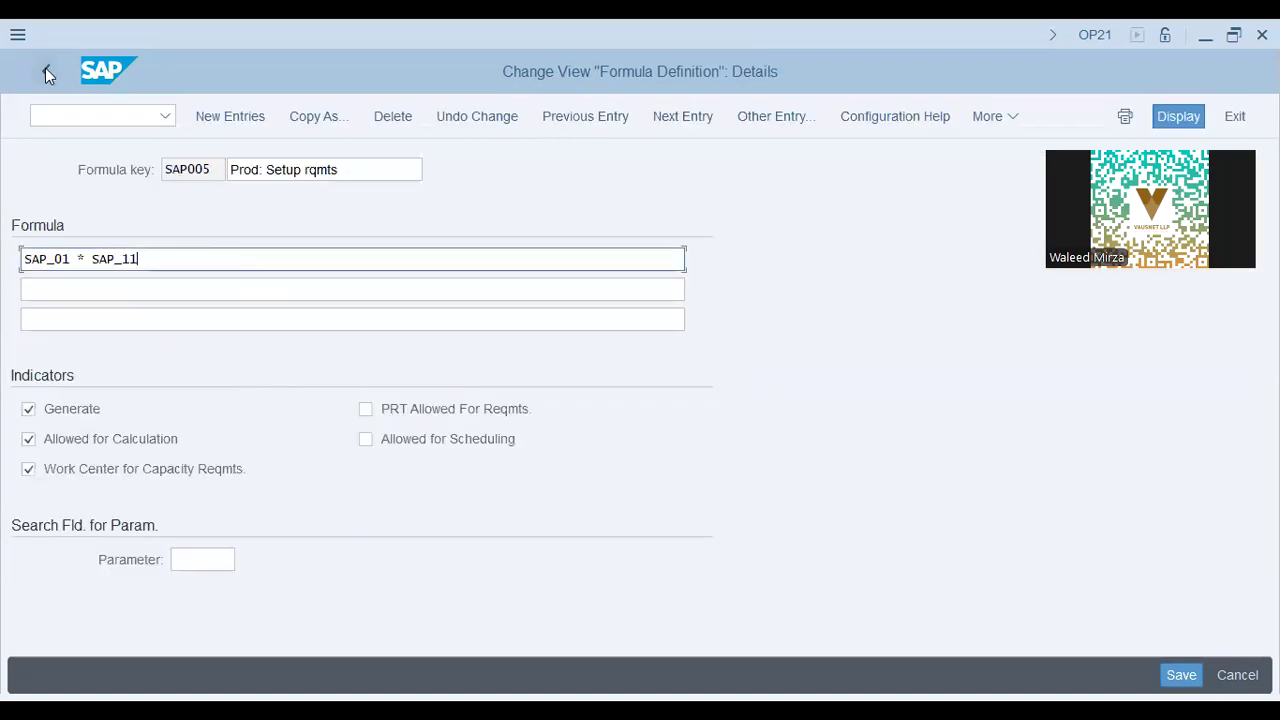
pyautogui.press('F3')
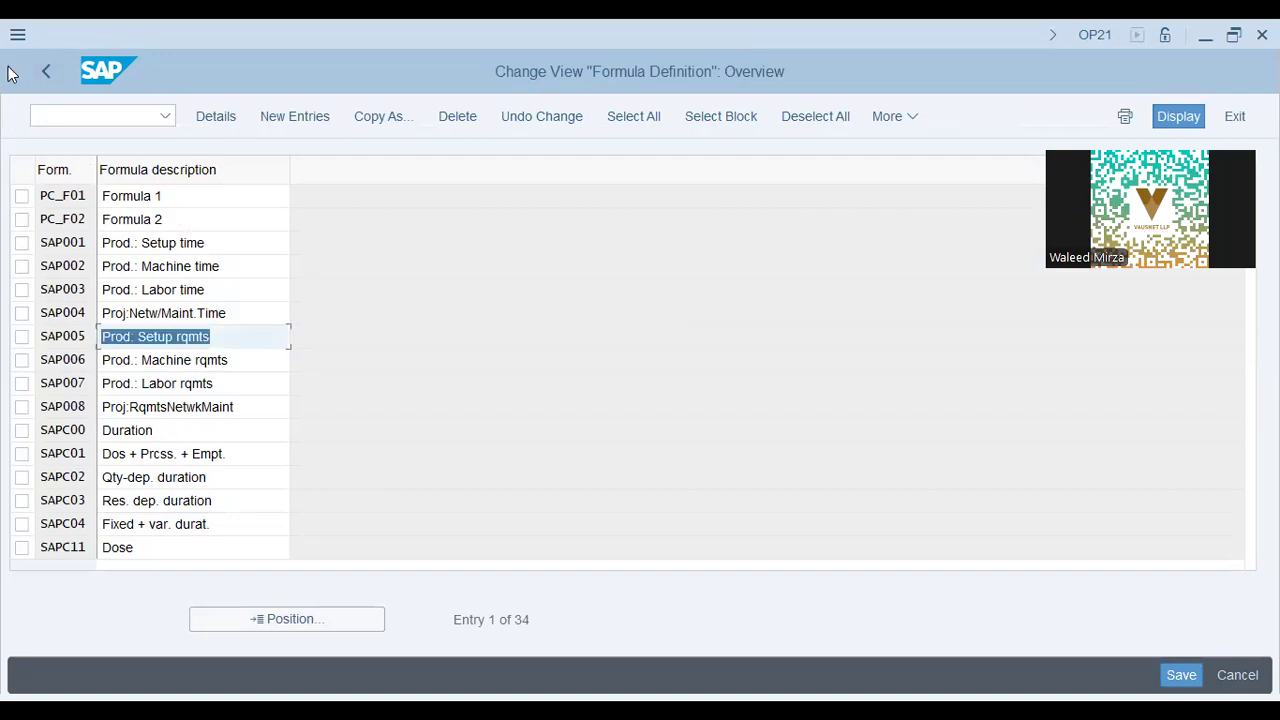
pyautogui.press('F3')
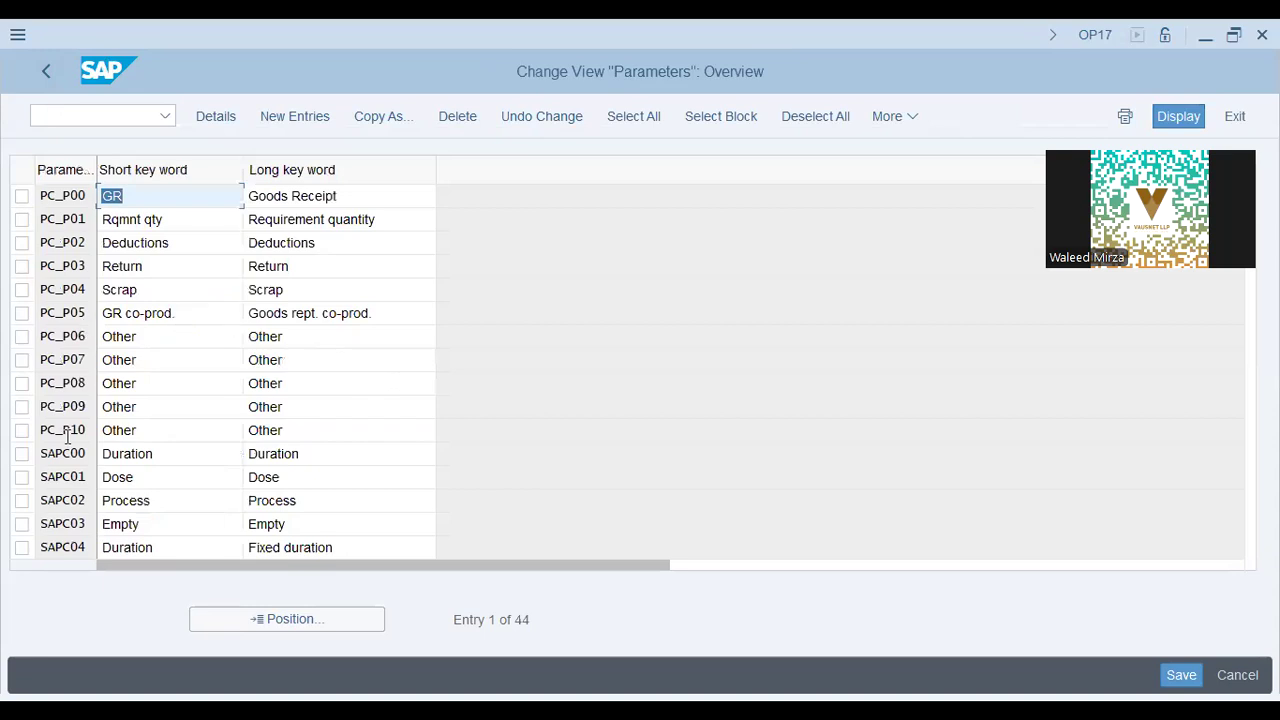
# Check the SAPC01 Dose and SAP_11 Splits parameters, then leave the parameters list.
pyautogui.click(140, 481)
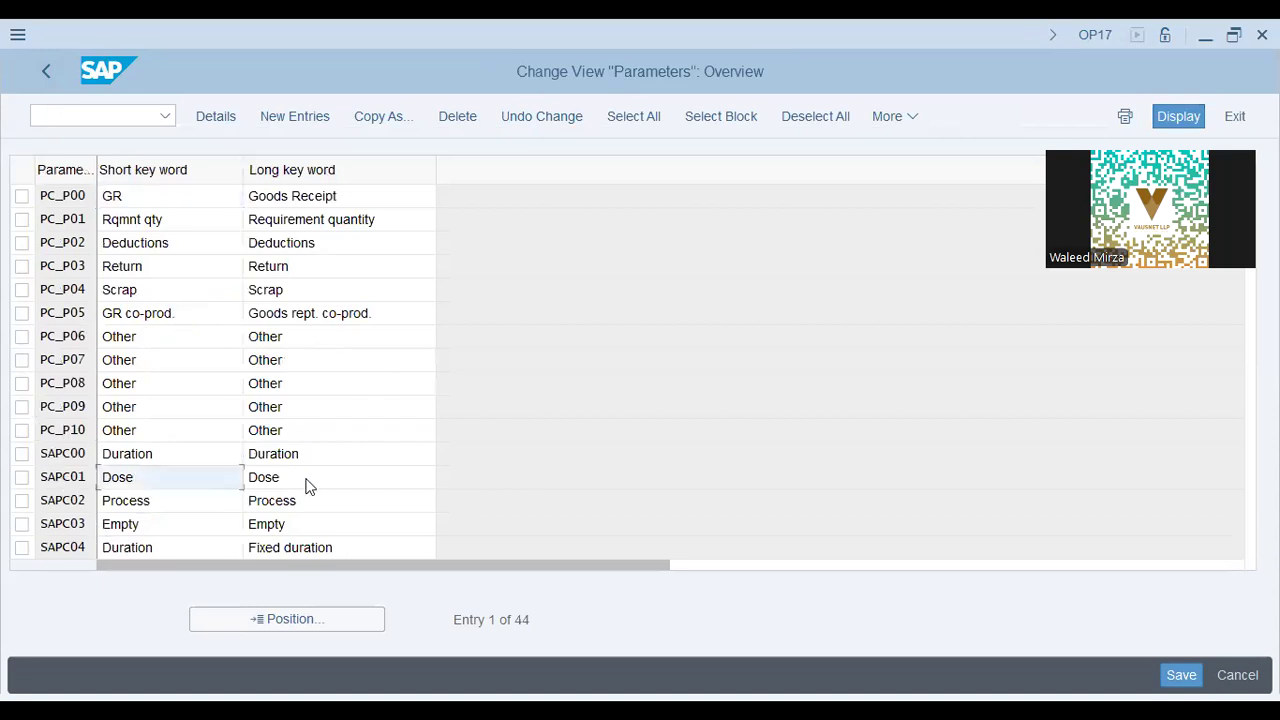
pyautogui.click(311, 476)
pyautogui.press('pagedown')
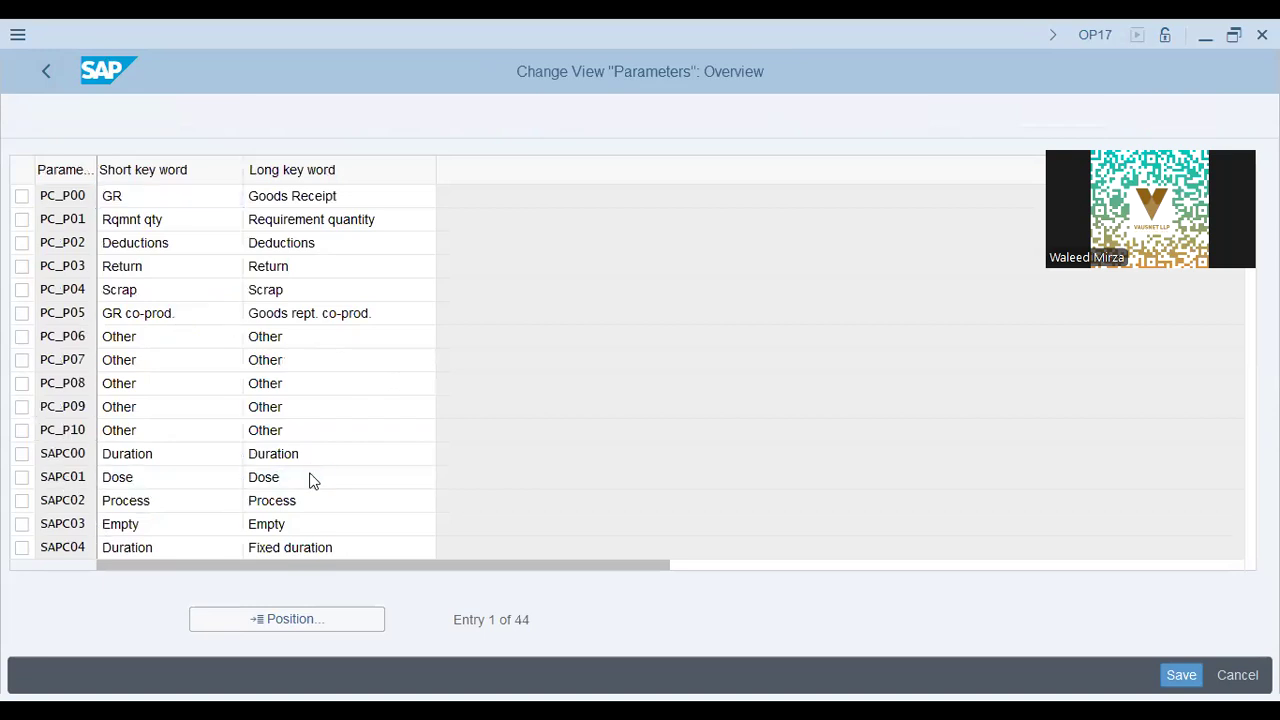
pyautogui.click(180, 508)
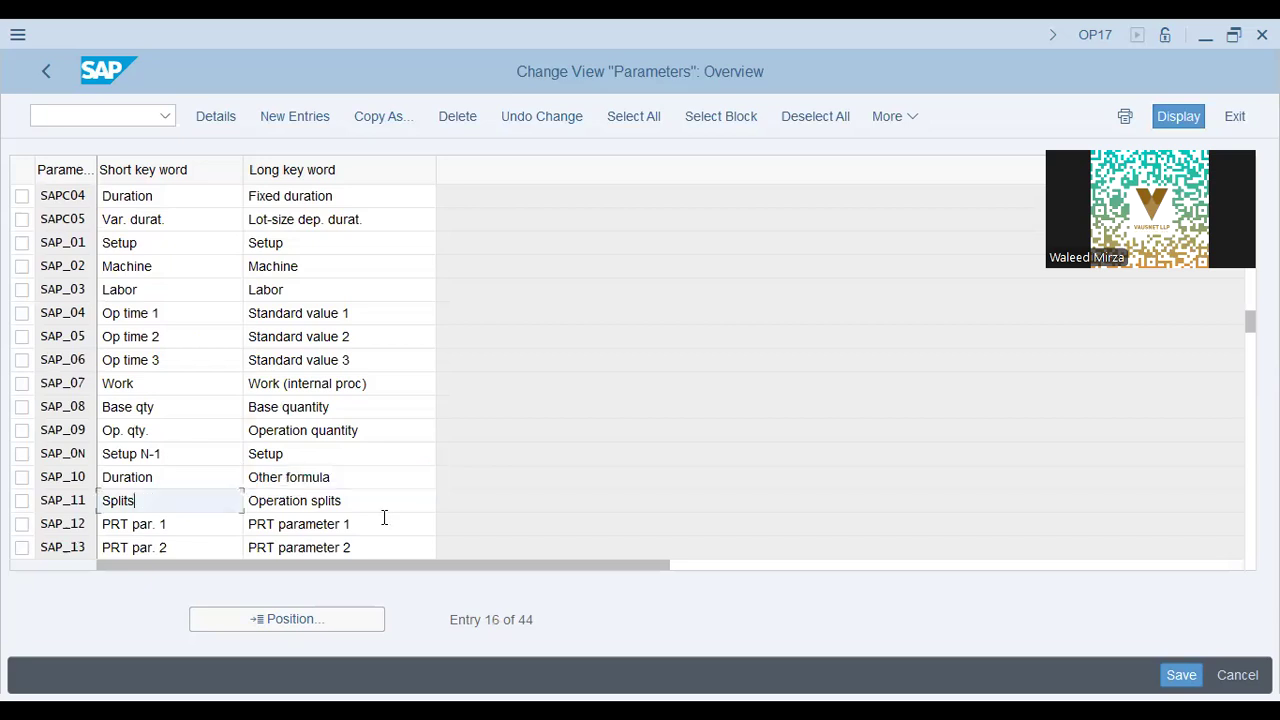
pyautogui.press('Tab')
pyautogui.click(49, 73)
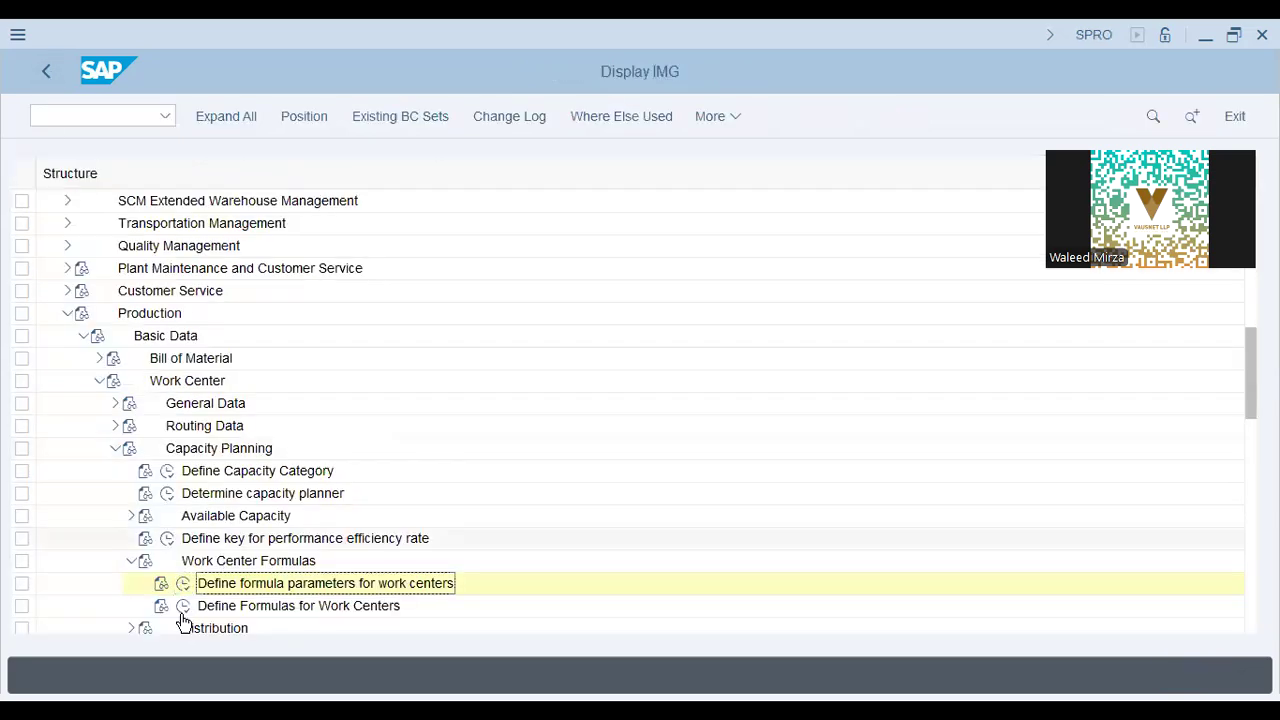
# Open the formula definitions again and view SAP005's Formula field, SAP_01 * SAP_11.
pyautogui.click(183, 606)
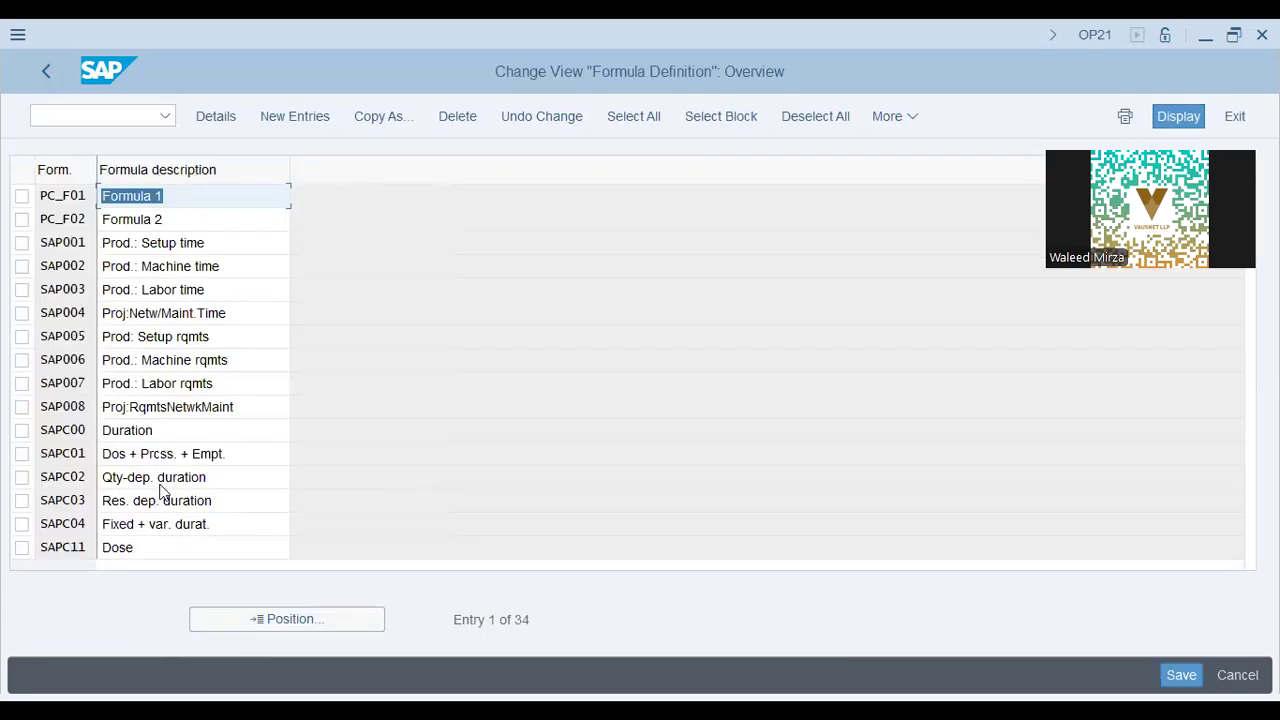
pyautogui.click(157, 469)
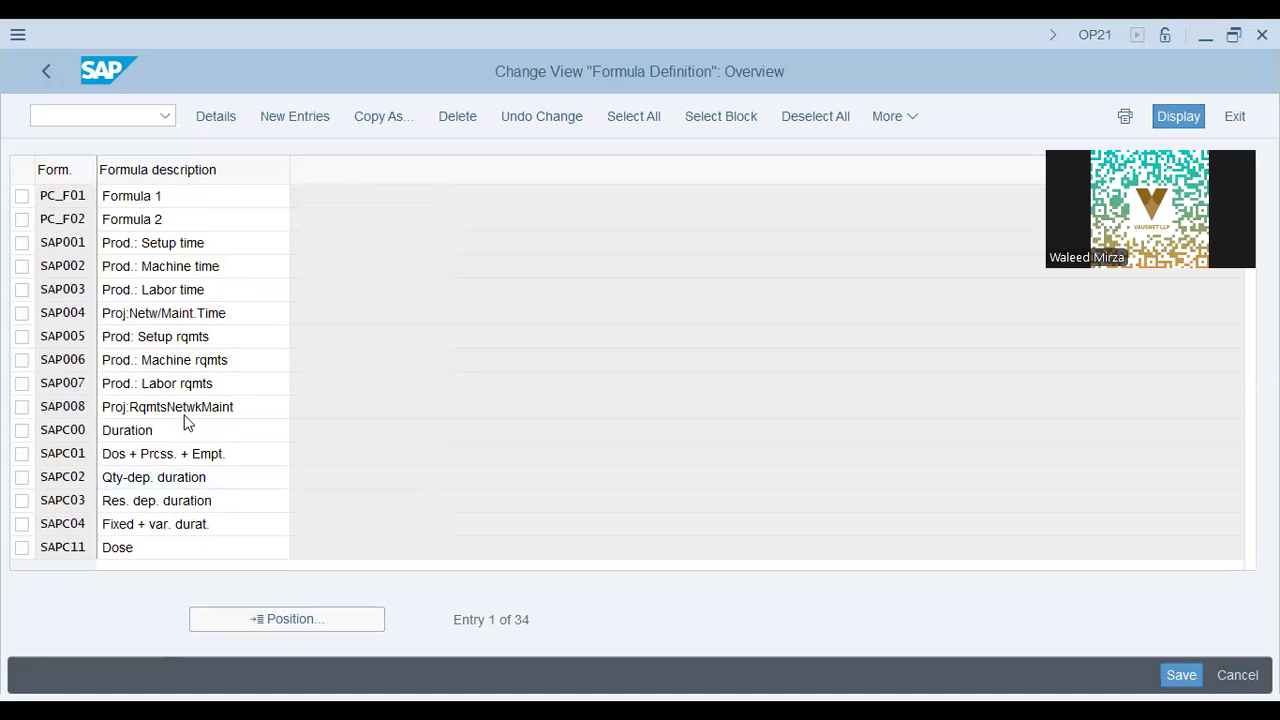
pyautogui.press('pagedown')
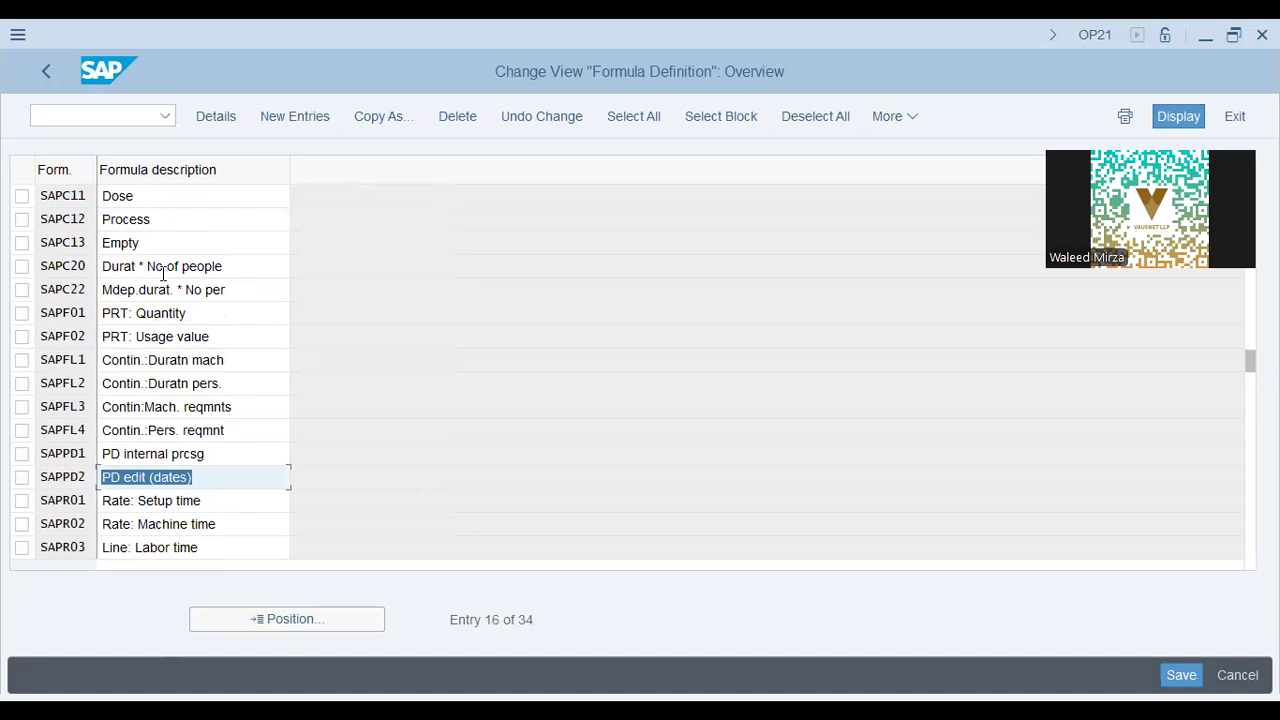
pyautogui.press('pageup')
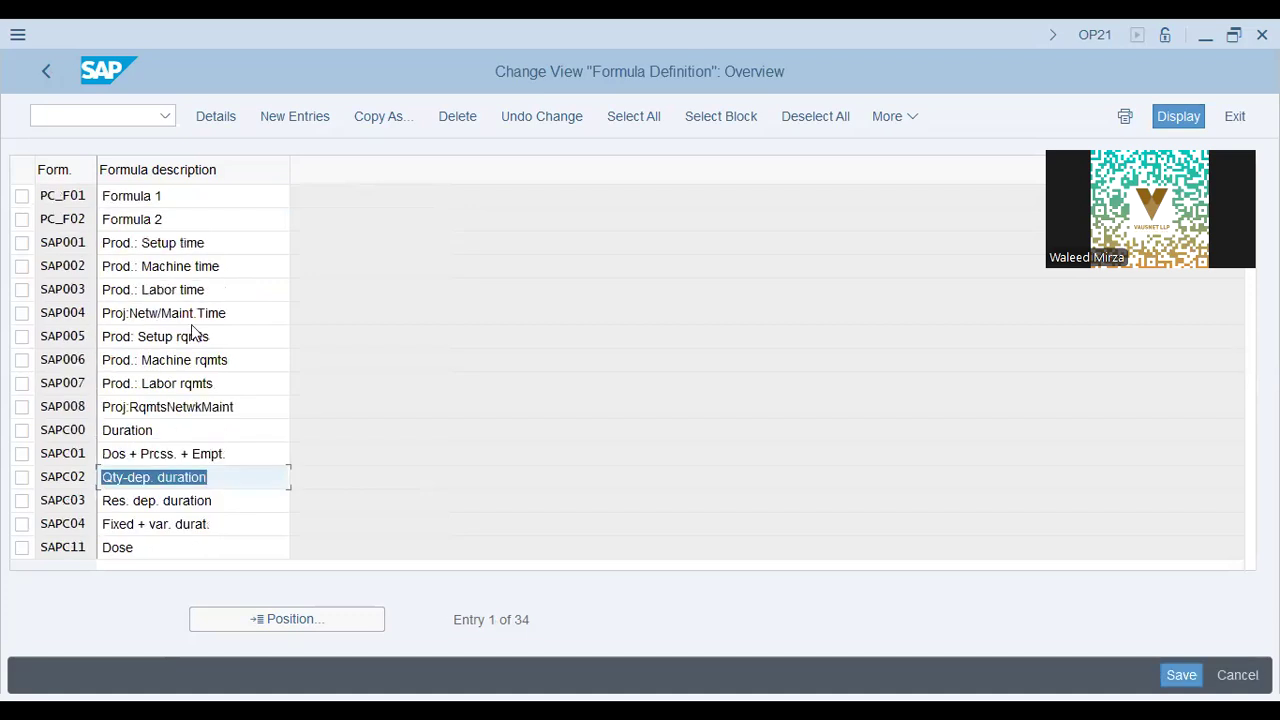
pyautogui.doubleClick(338, 398)
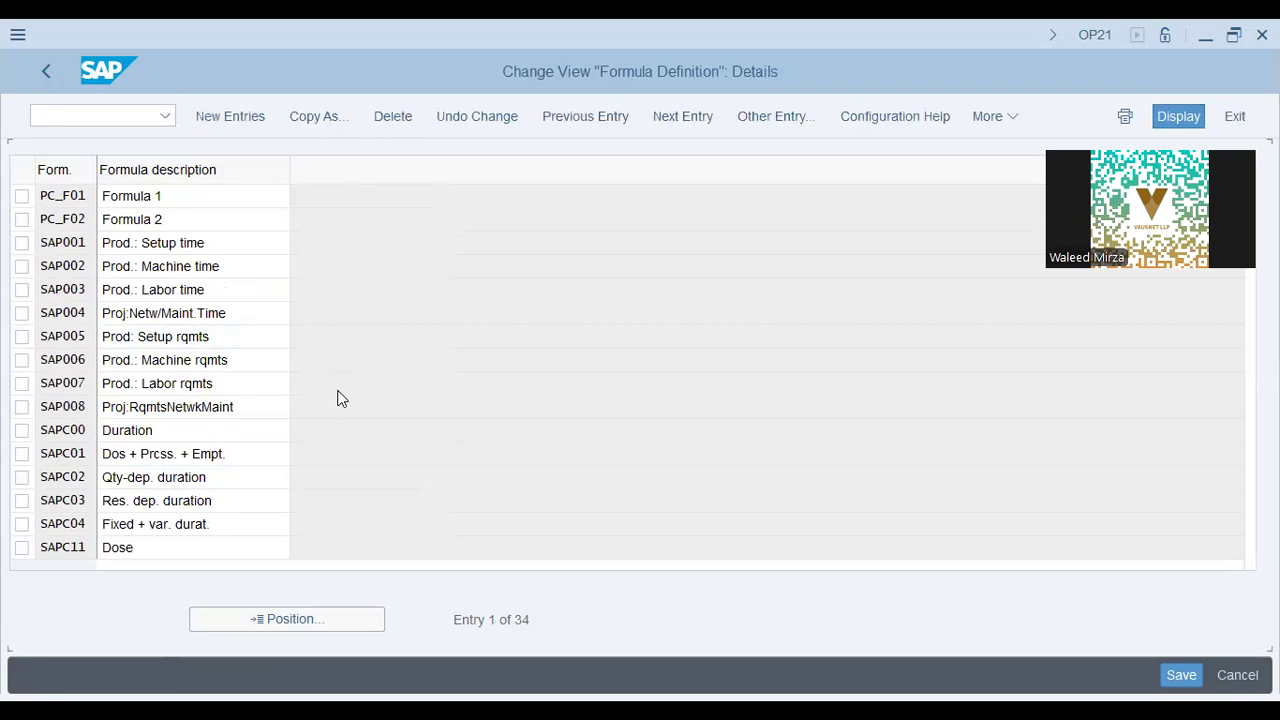
pyautogui.moveTo(165, 252); pyautogui.dragTo(12, 286)
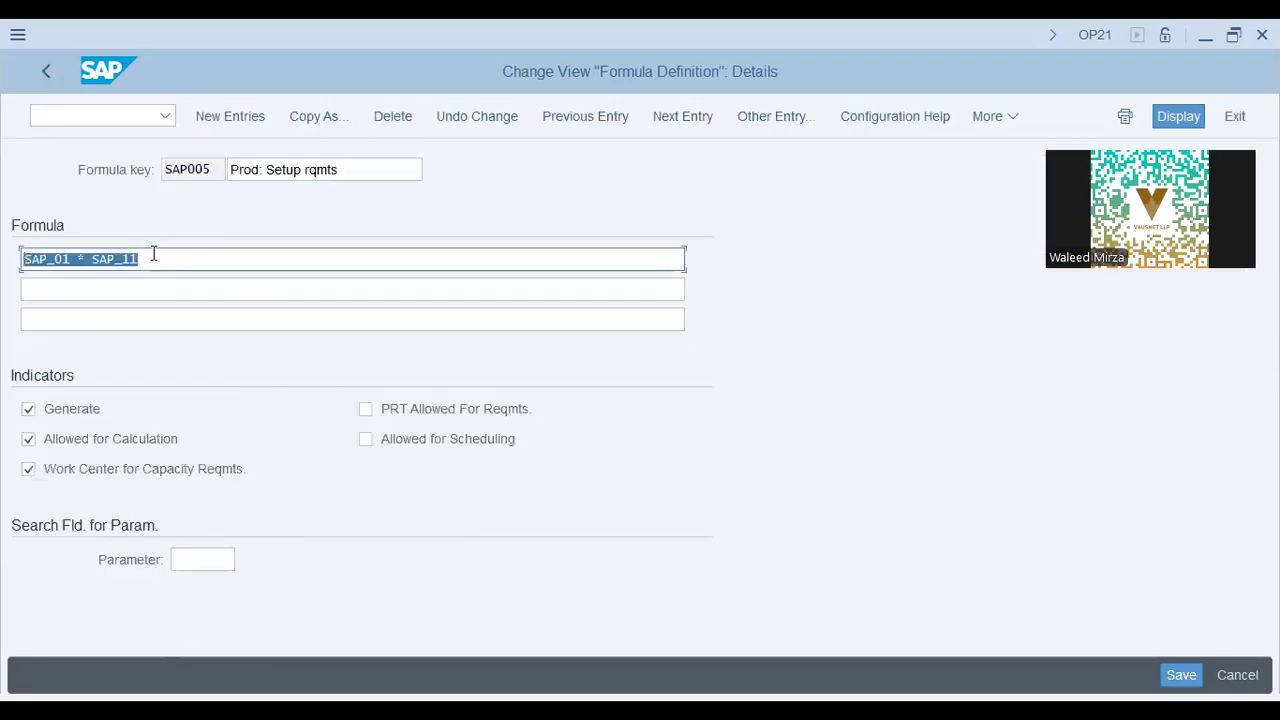
pyautogui.click(154, 254)
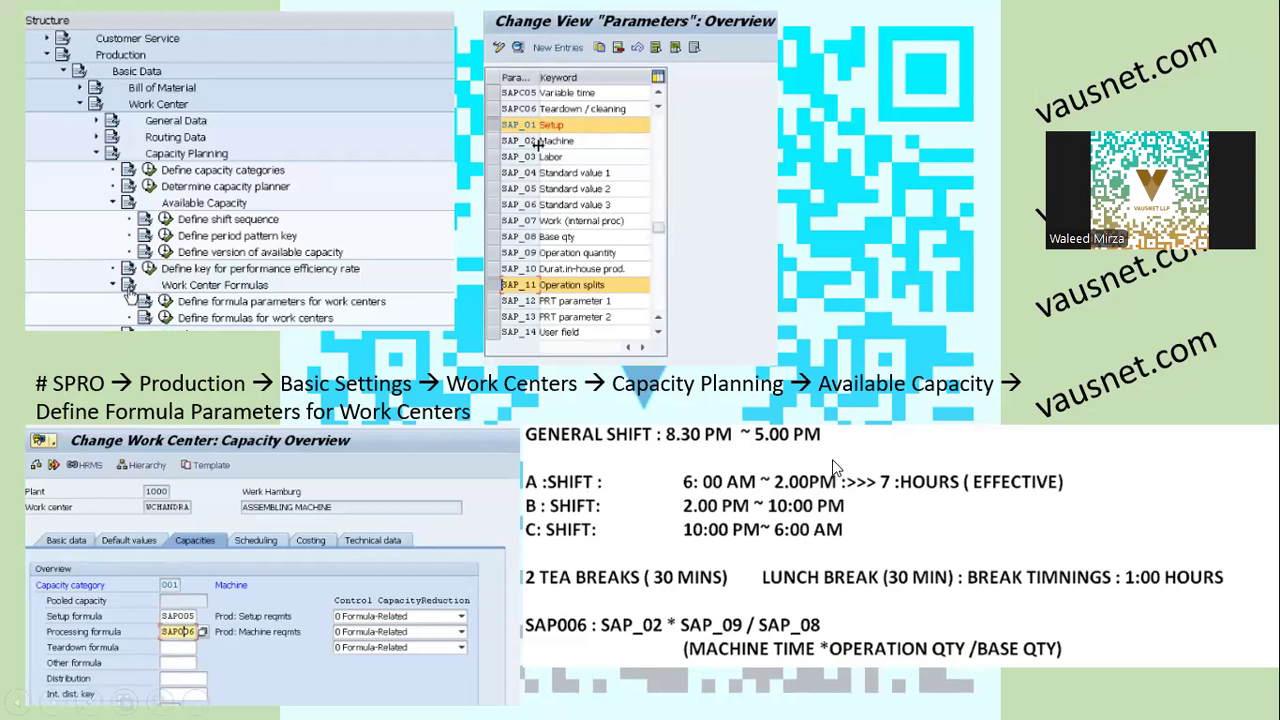
# Move through the default capacity and screen sequence slides, then switch back to the SPRO IMG tree.
pyautogui.click(596, 401)
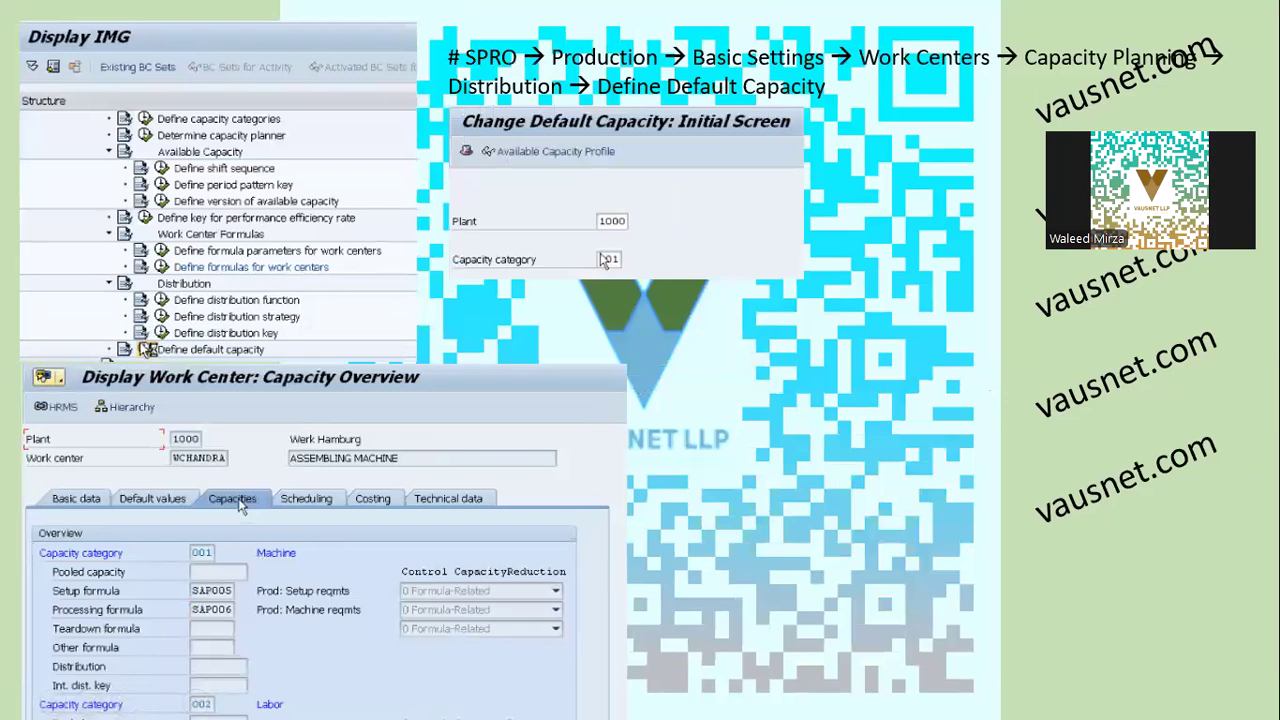
pyautogui.press('Right')
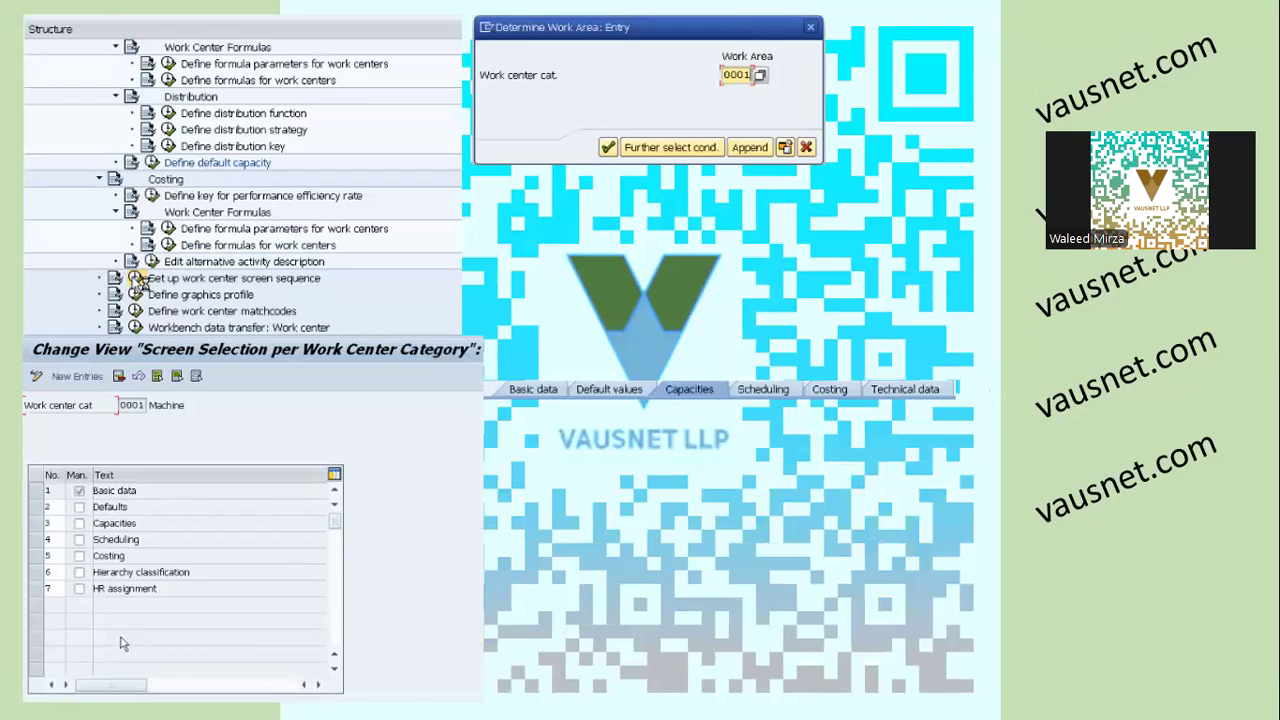
pyautogui.hotkey('alt', 'Tab')
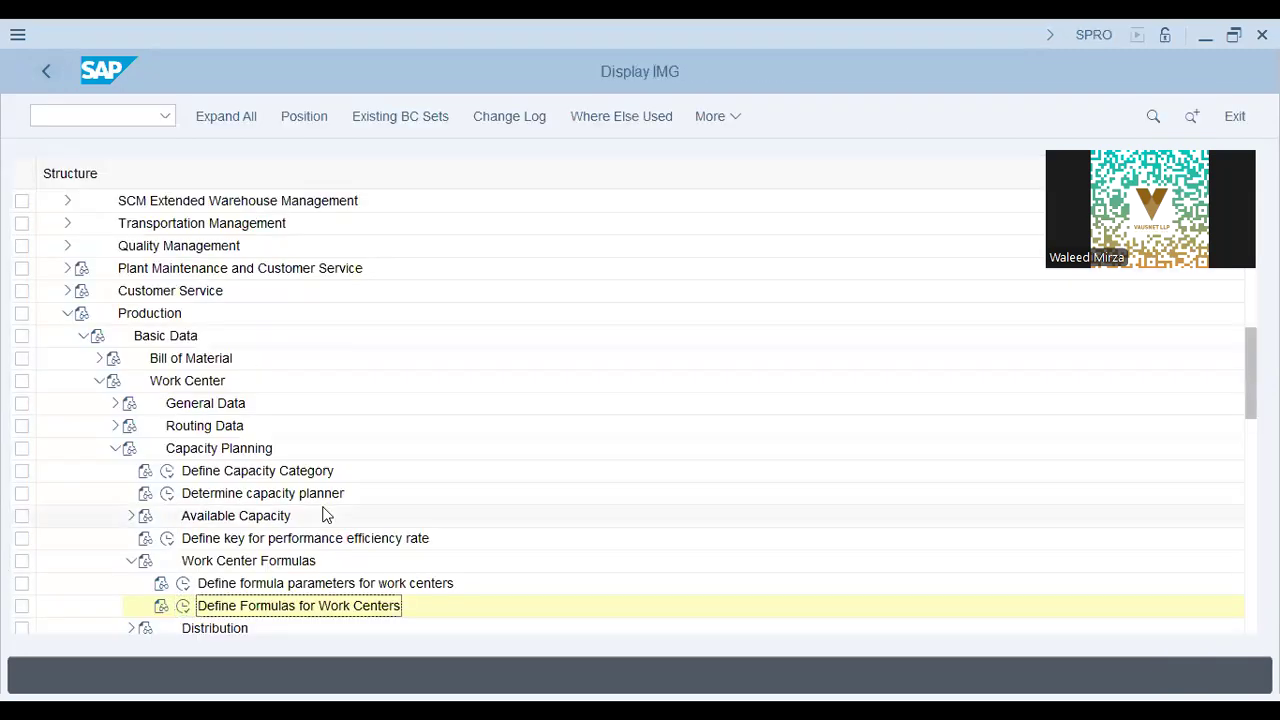
# Run Define default capacity with category 001 and view the AA42 available capacity profile.
pyautogui.scroll(-3, 323, 515)
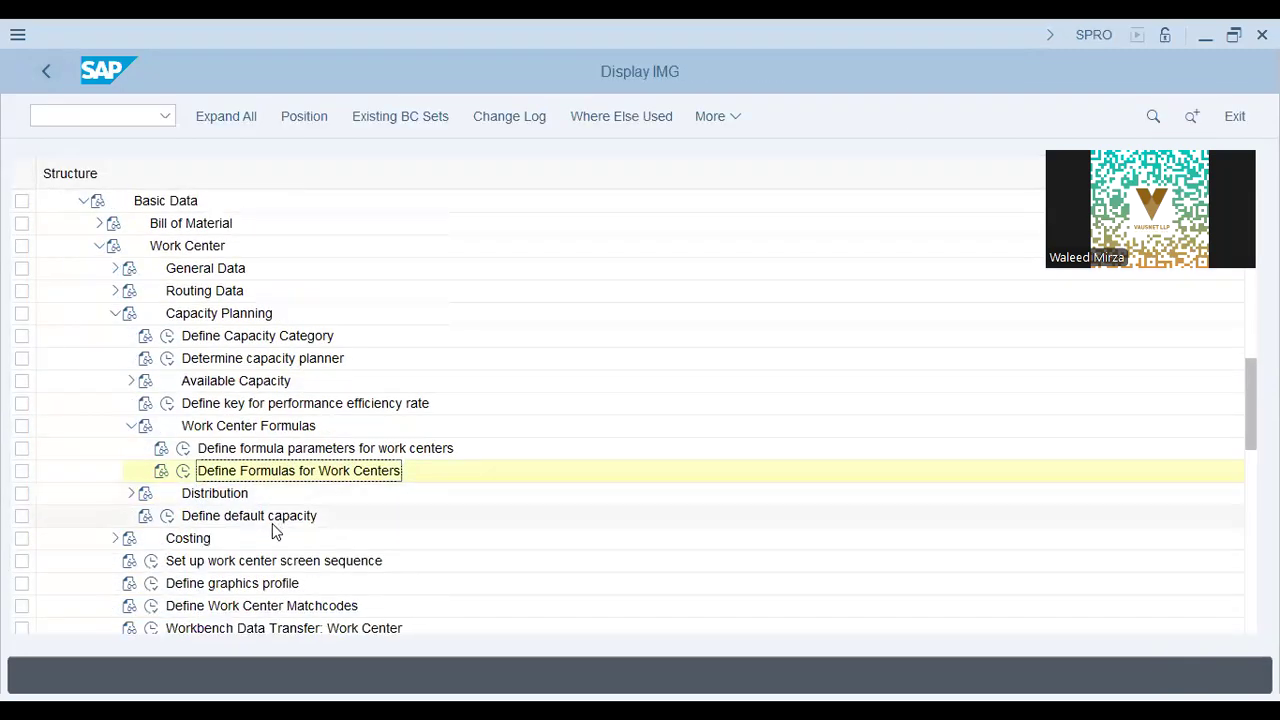
pyautogui.doubleClick(274, 522)
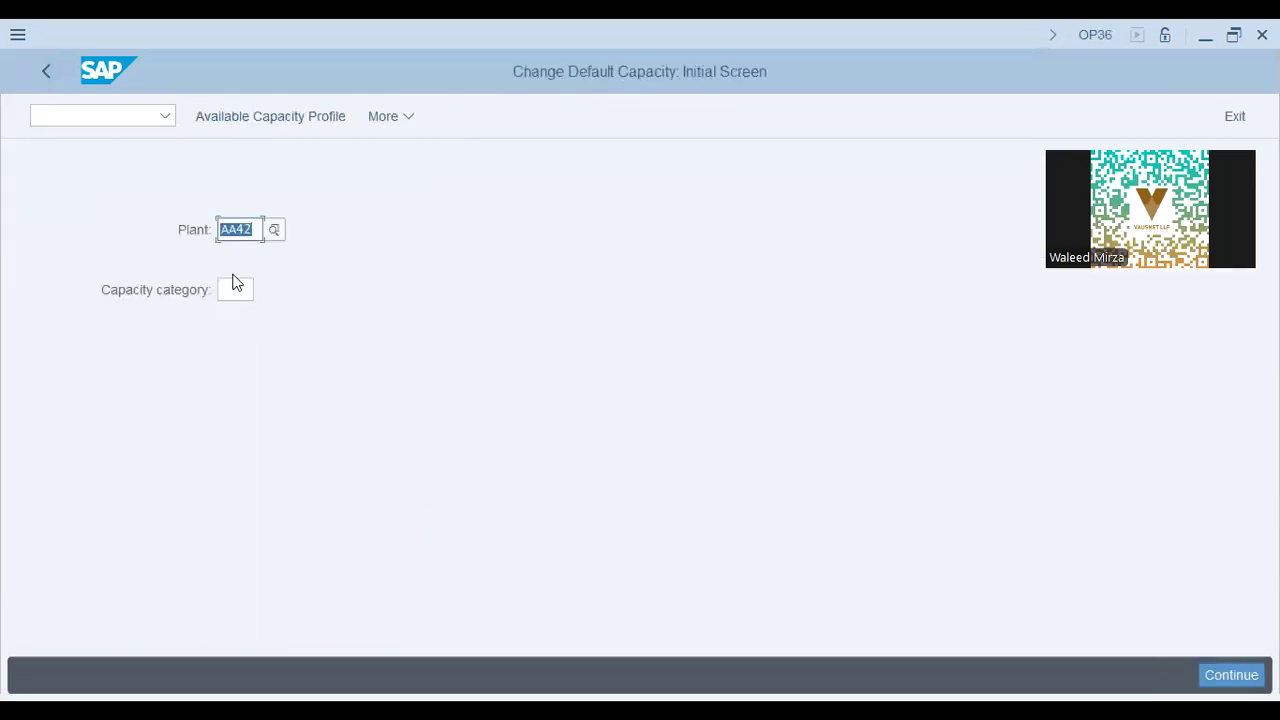
pyautogui.click(243, 292)
pyautogui.click(254, 321)
pyautogui.click(267, 118)
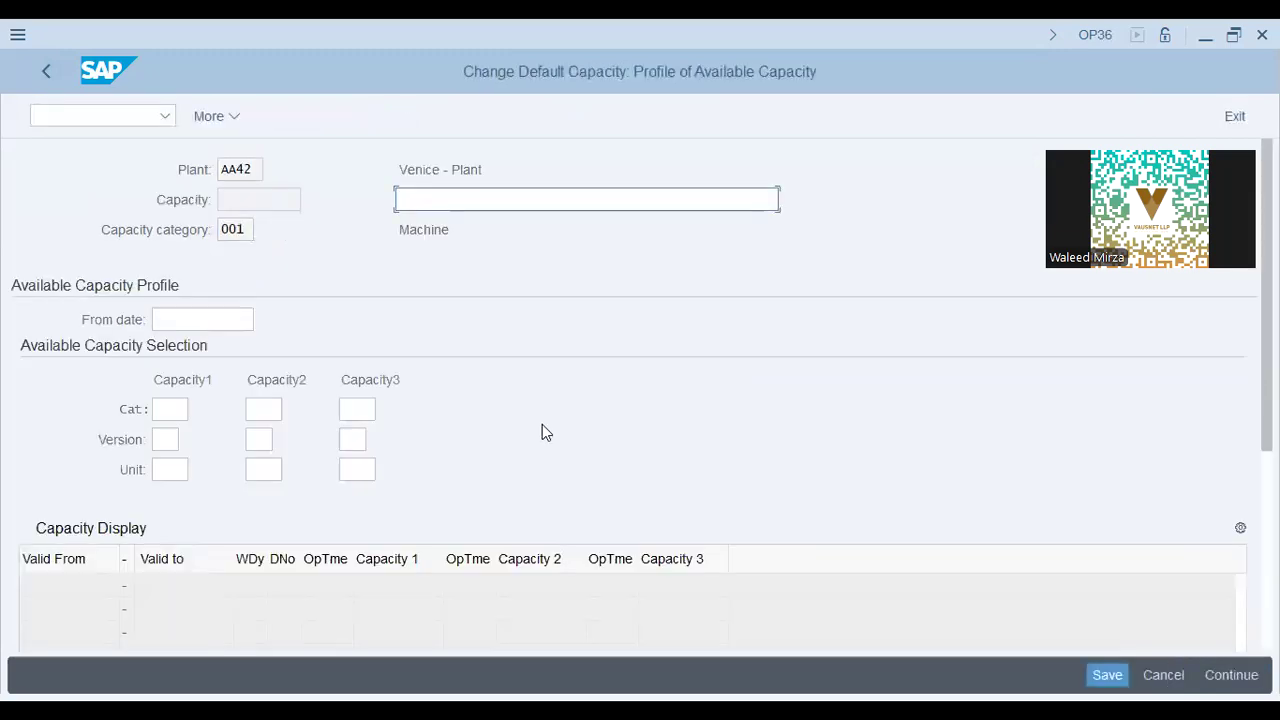
pyautogui.click(481, 200)
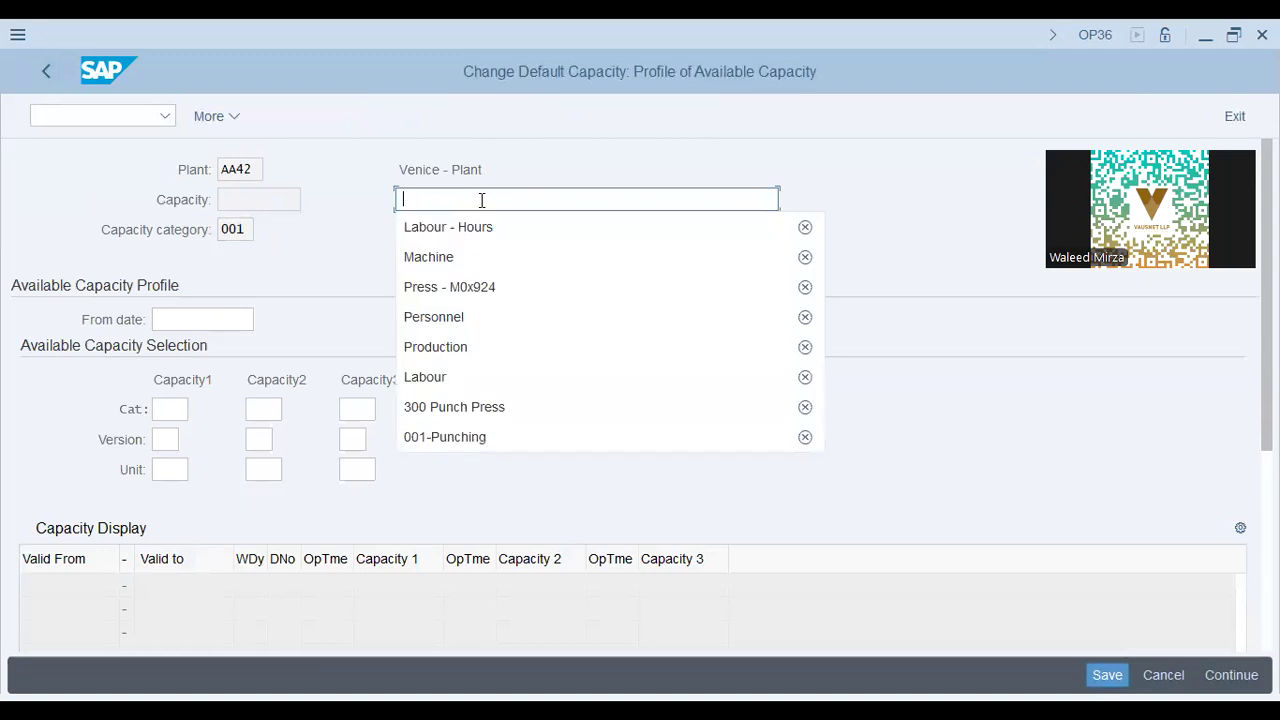
pyautogui.click(281, 257)
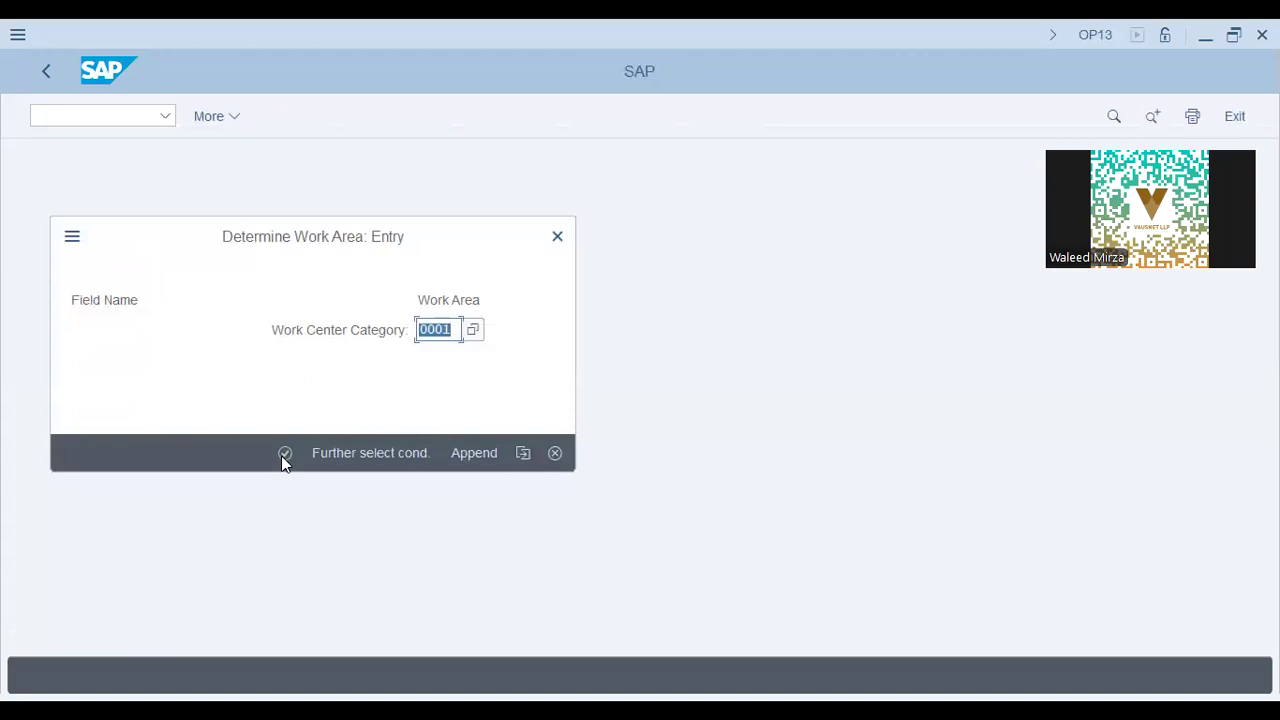
# Confirm work center category 0001 to display its screen sequence, including the Capacities screen.
pyautogui.click(284, 454)
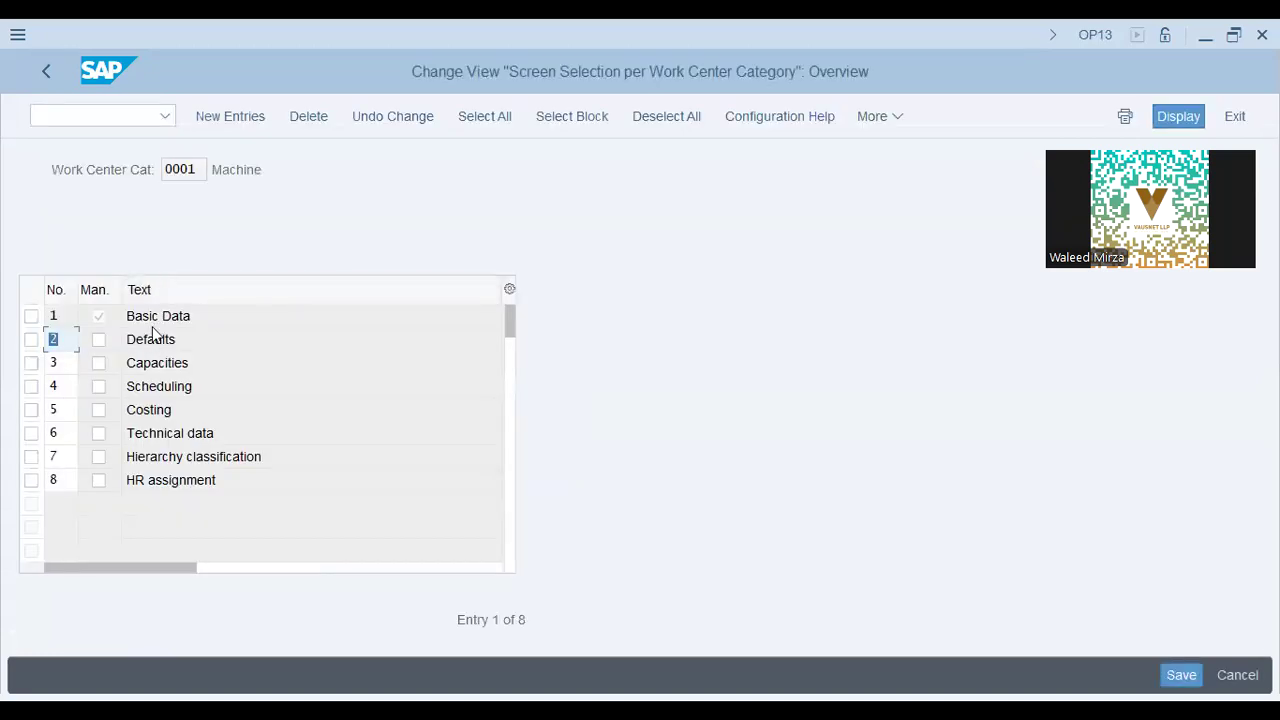
pyautogui.click(176, 362)
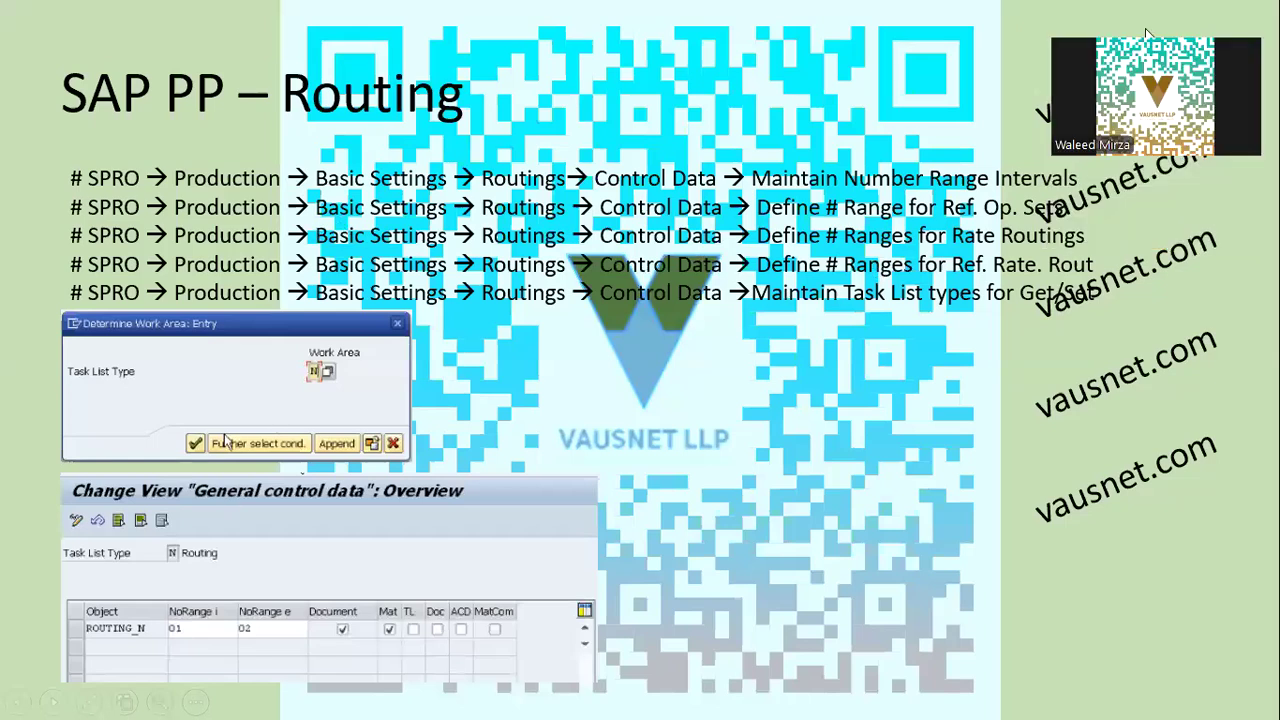
# Glance through the routing slides and return to the IMG structure tree.
pyautogui.press('Right')
pyautogui.press('Left')
pyautogui.hotkey('alt', 'Tab')
pyautogui.click(45, 73)
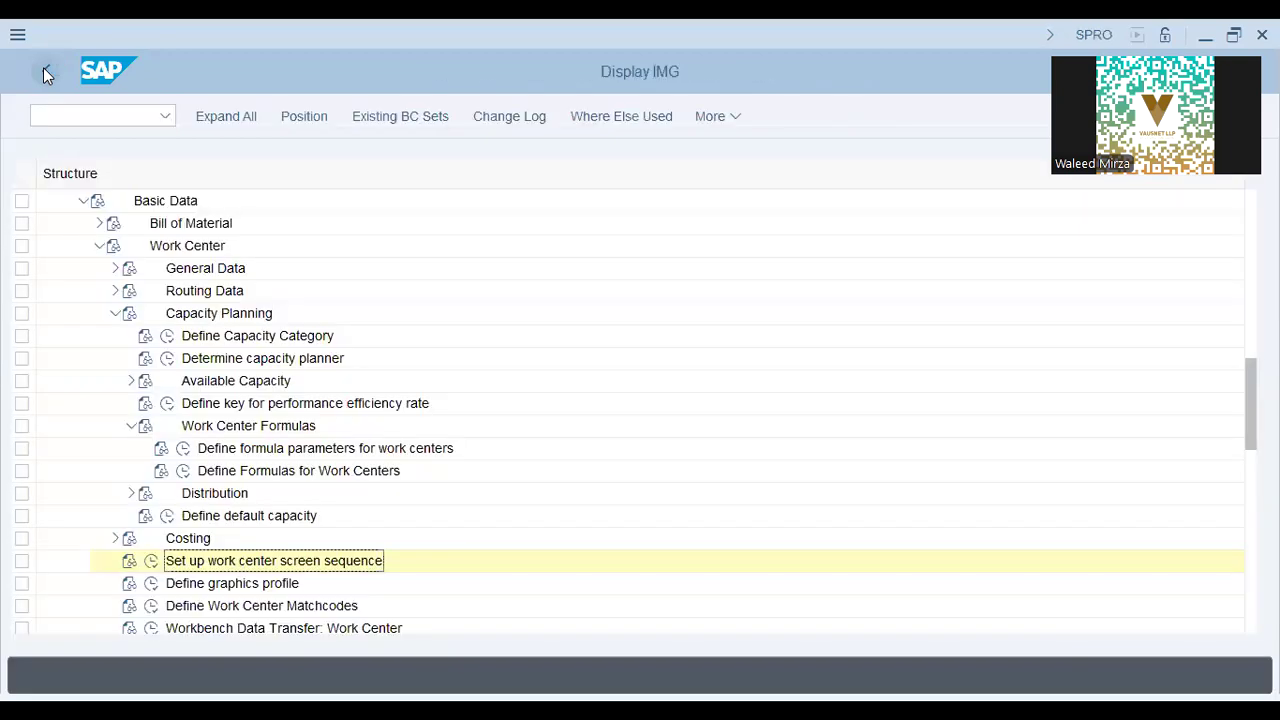
# Collapse Work Center, expand Routing > Control Data and launch Define Number Ranges for Routings.
pyautogui.click(114, 312)
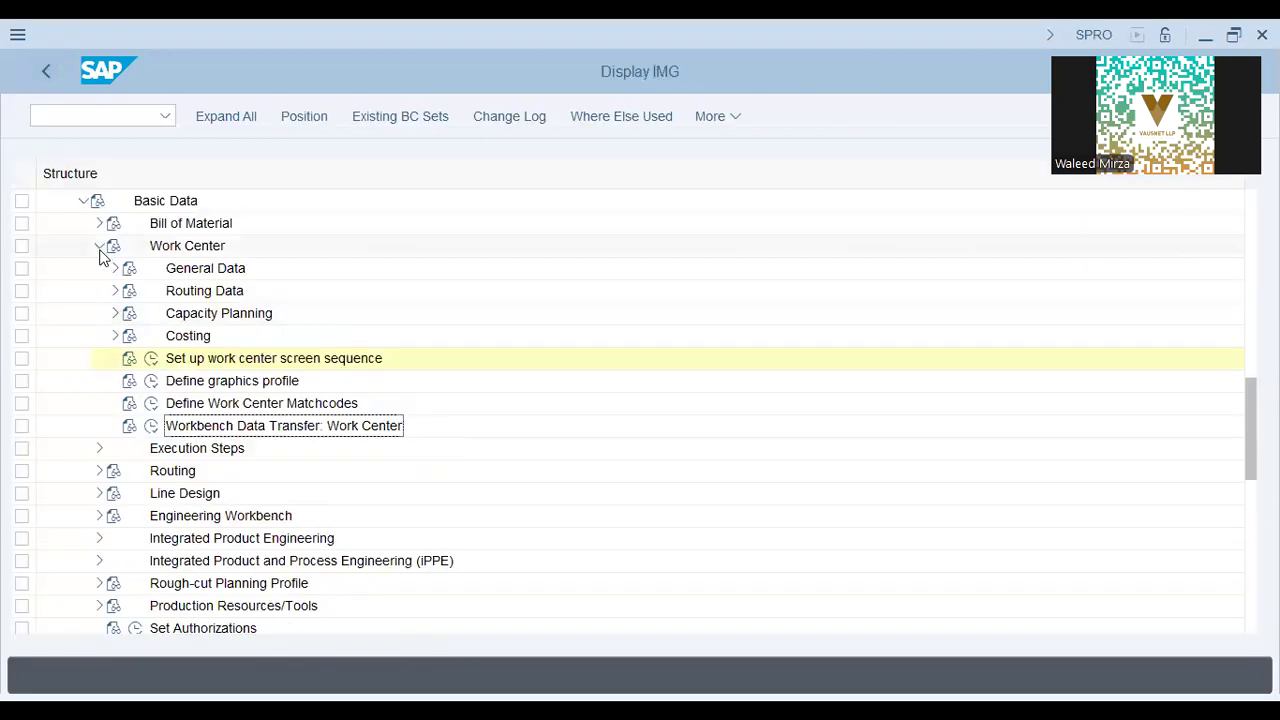
pyautogui.click(100, 247)
pyautogui.click(99, 291)
pyautogui.click(185, 313)
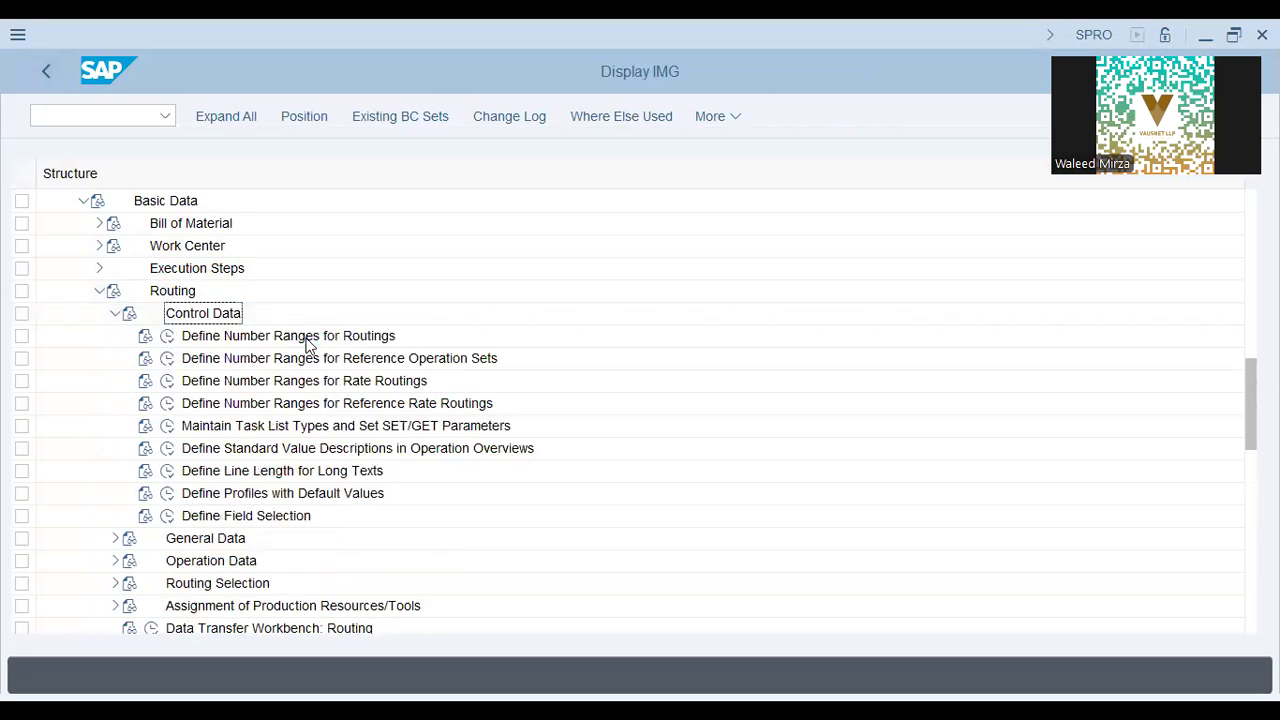
pyautogui.click(166, 338)
pyautogui.click(167, 336)
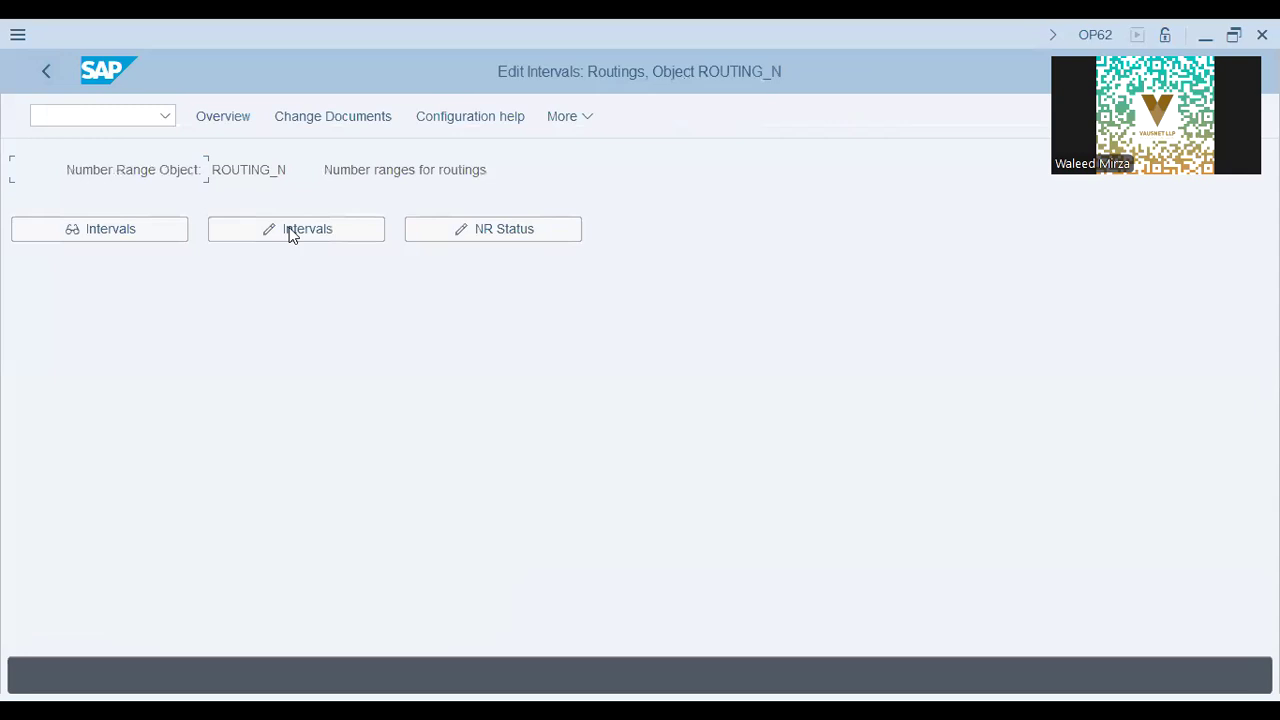
pyautogui.click(293, 232)
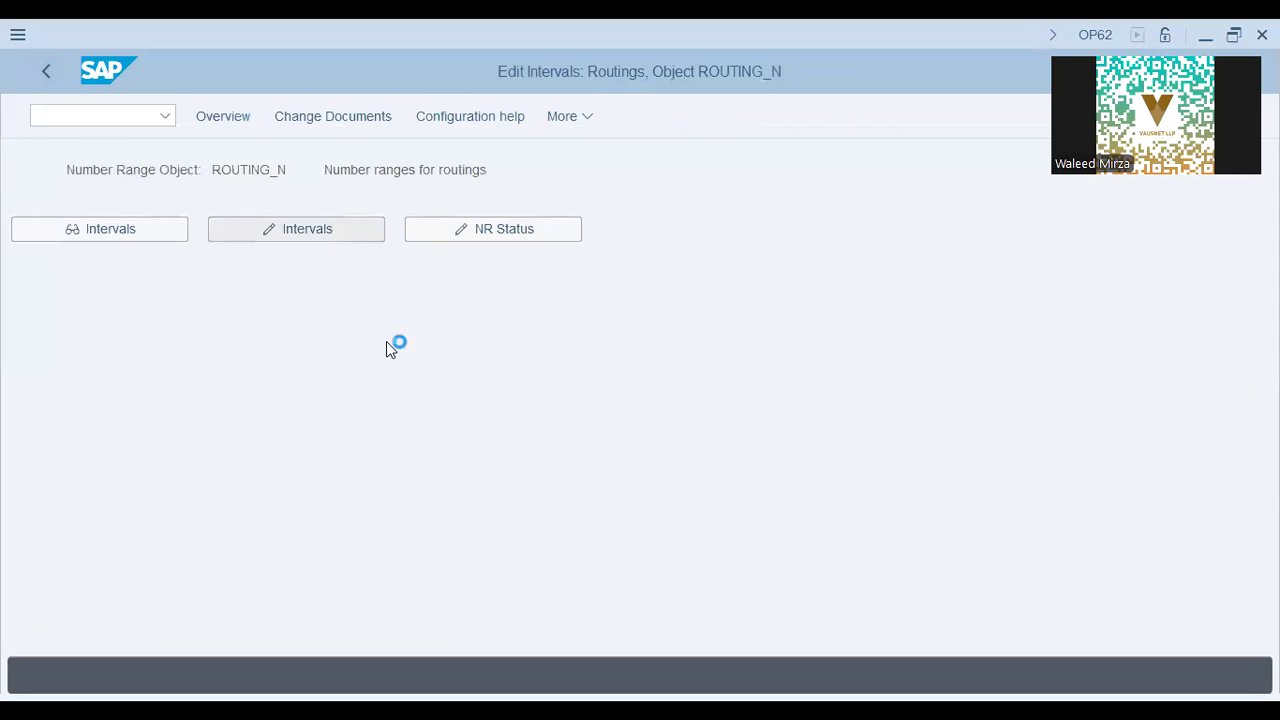
pyautogui.click(362, 220)
pyautogui.moveTo(362, 220); pyautogui.dragTo(173, 204)
pyautogui.click(47, 79)
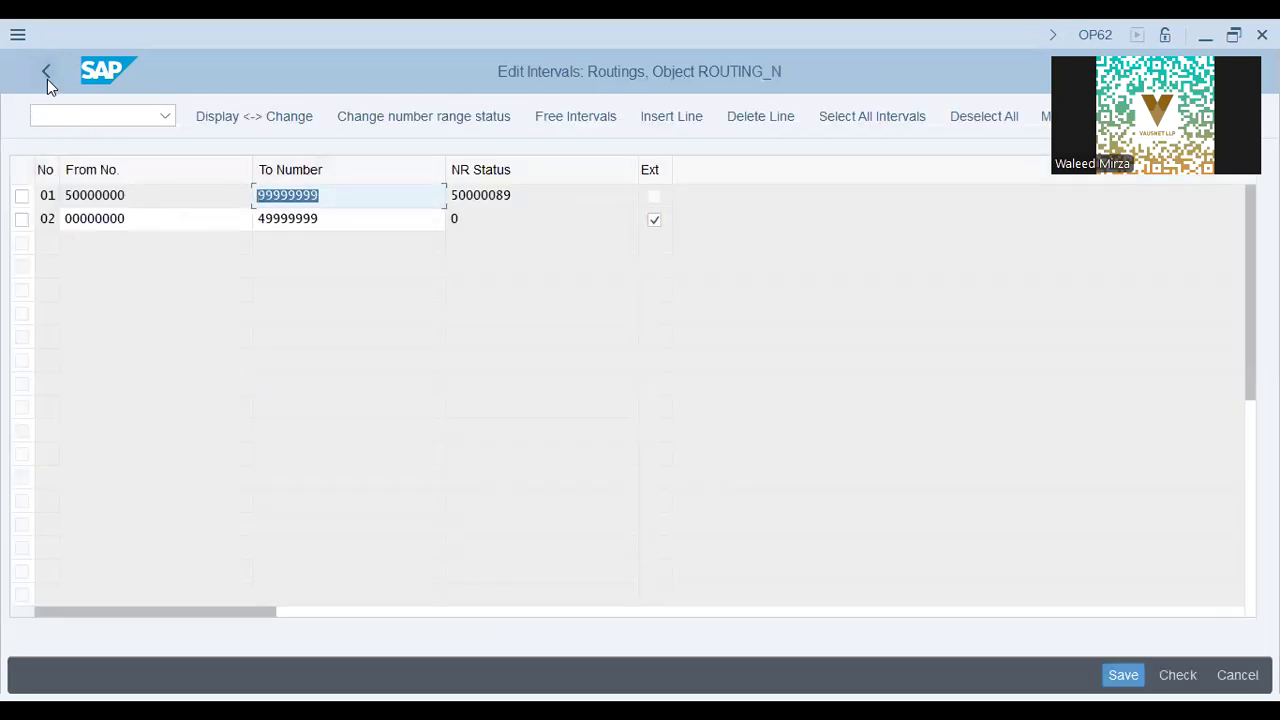
pyautogui.click(46, 71)
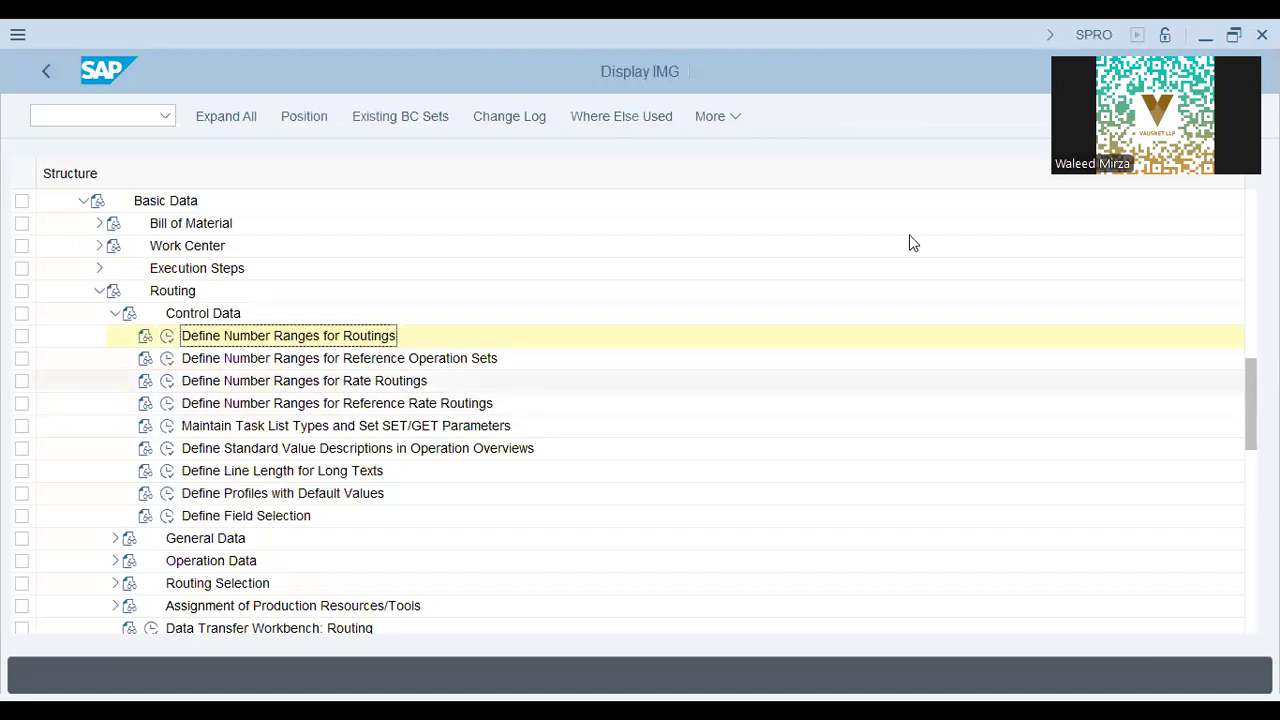
pyautogui.click(167, 358)
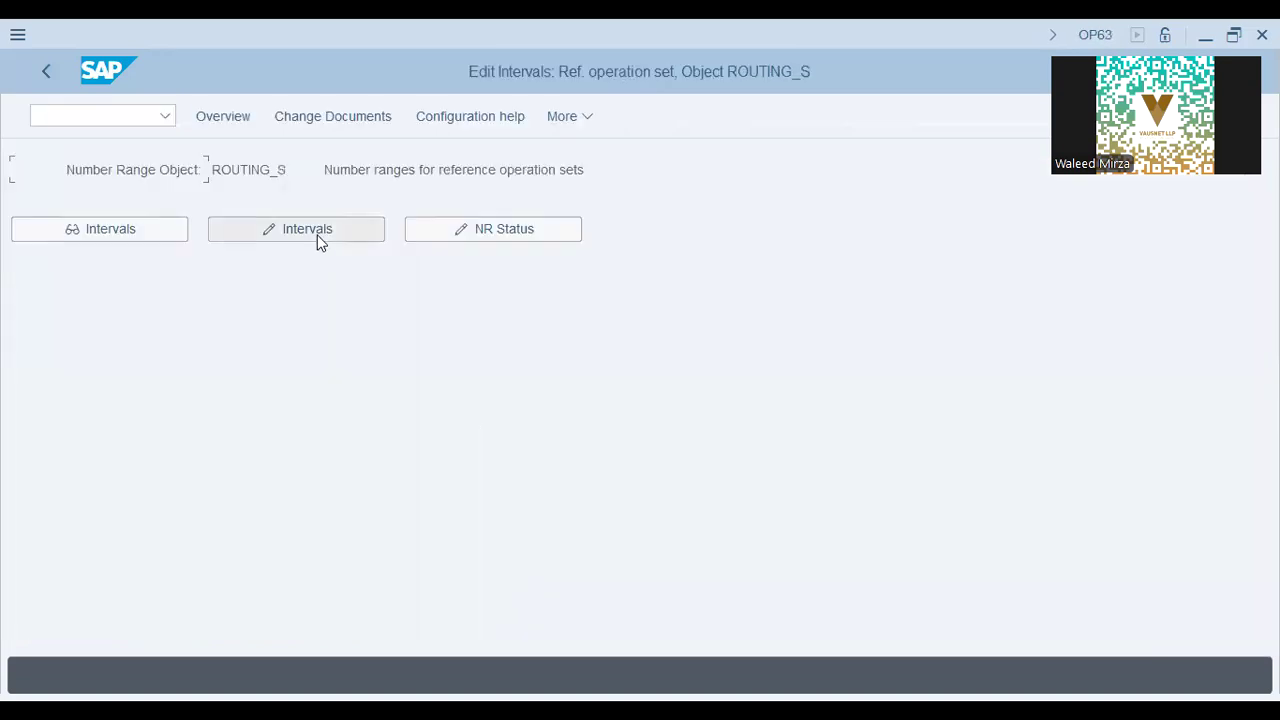
pyautogui.click(316, 238)
pyautogui.click(47, 72)
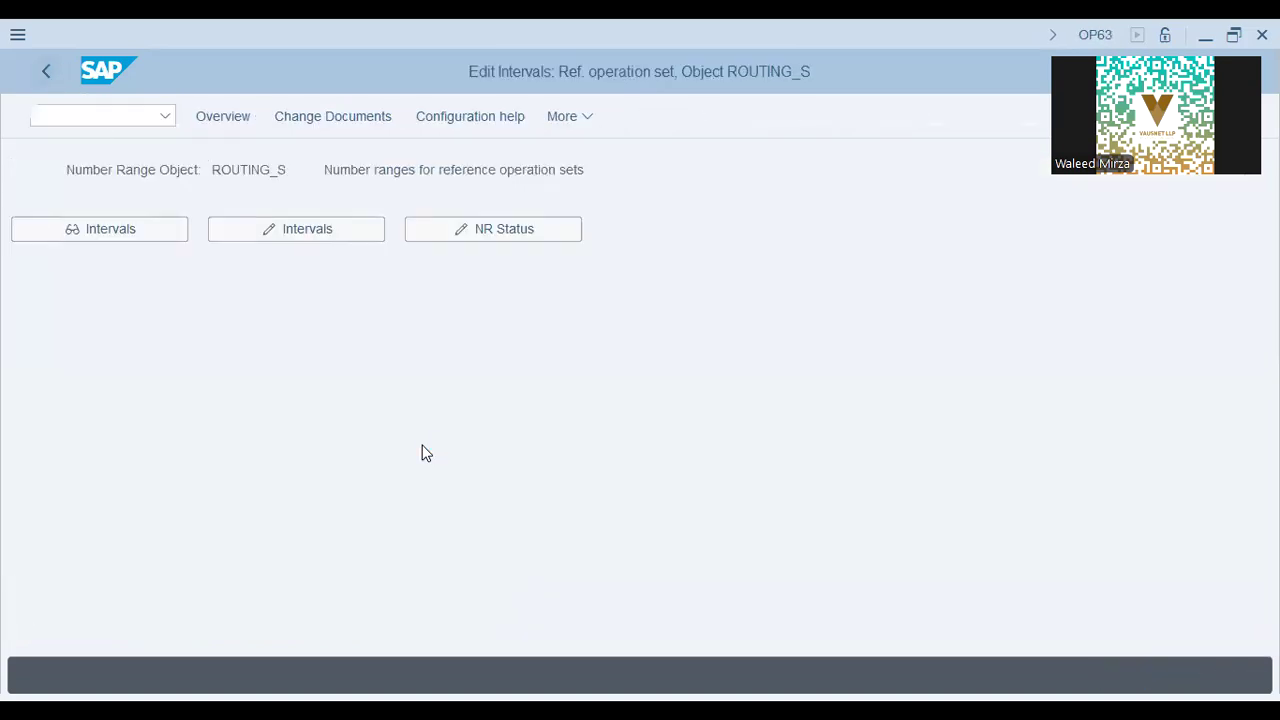
pyautogui.click(375, 384)
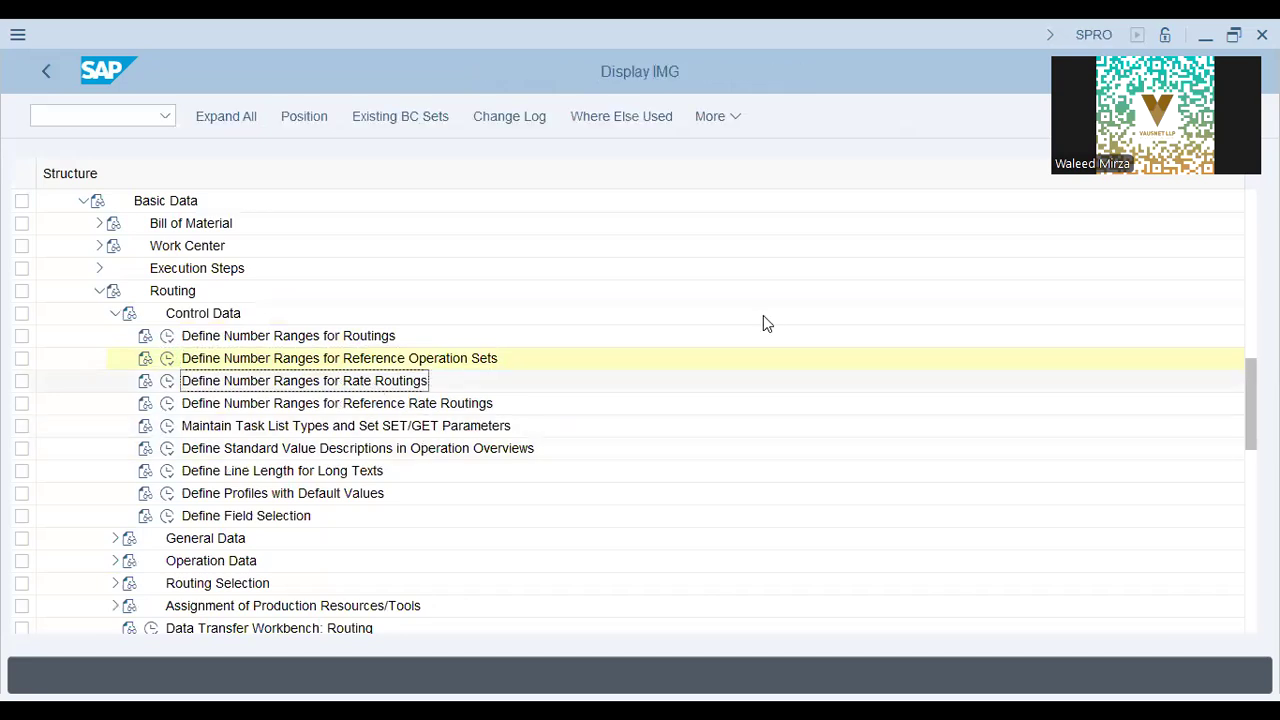
# Run Maintain Task List Types (OP8B) and open the control data for task list type N Routing.
pyautogui.click(330, 404)
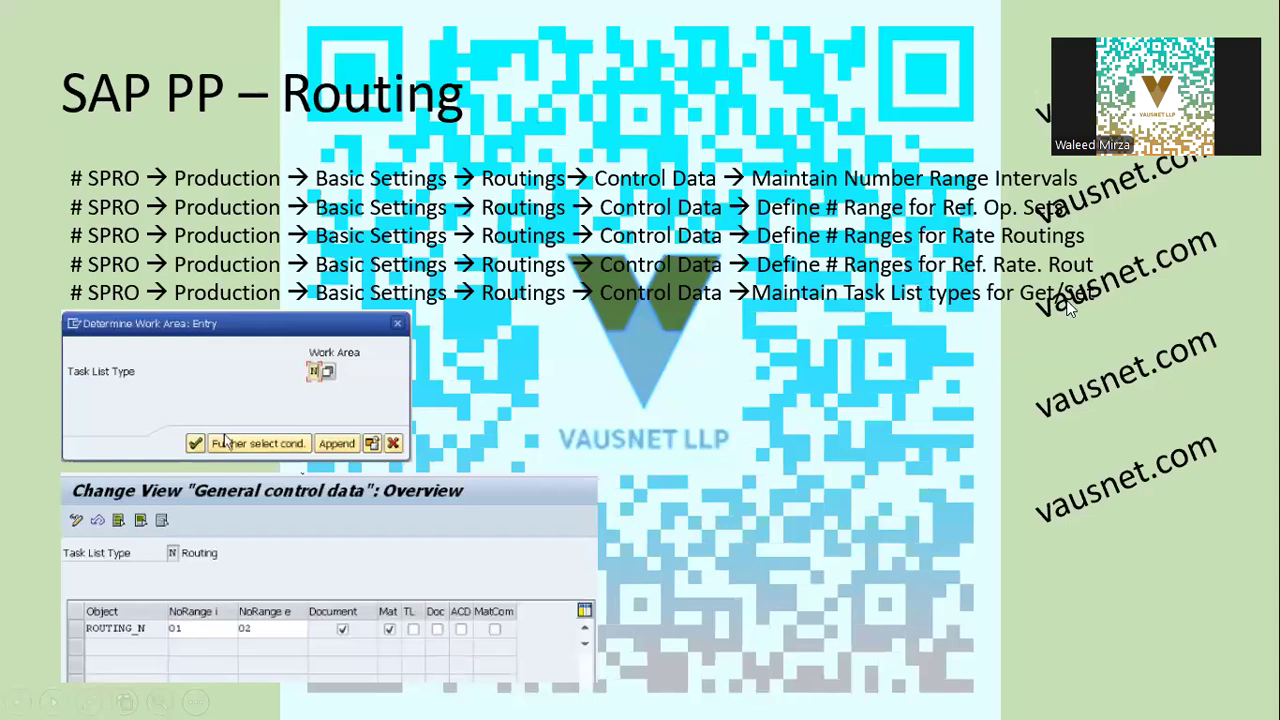
pyautogui.click(168, 425)
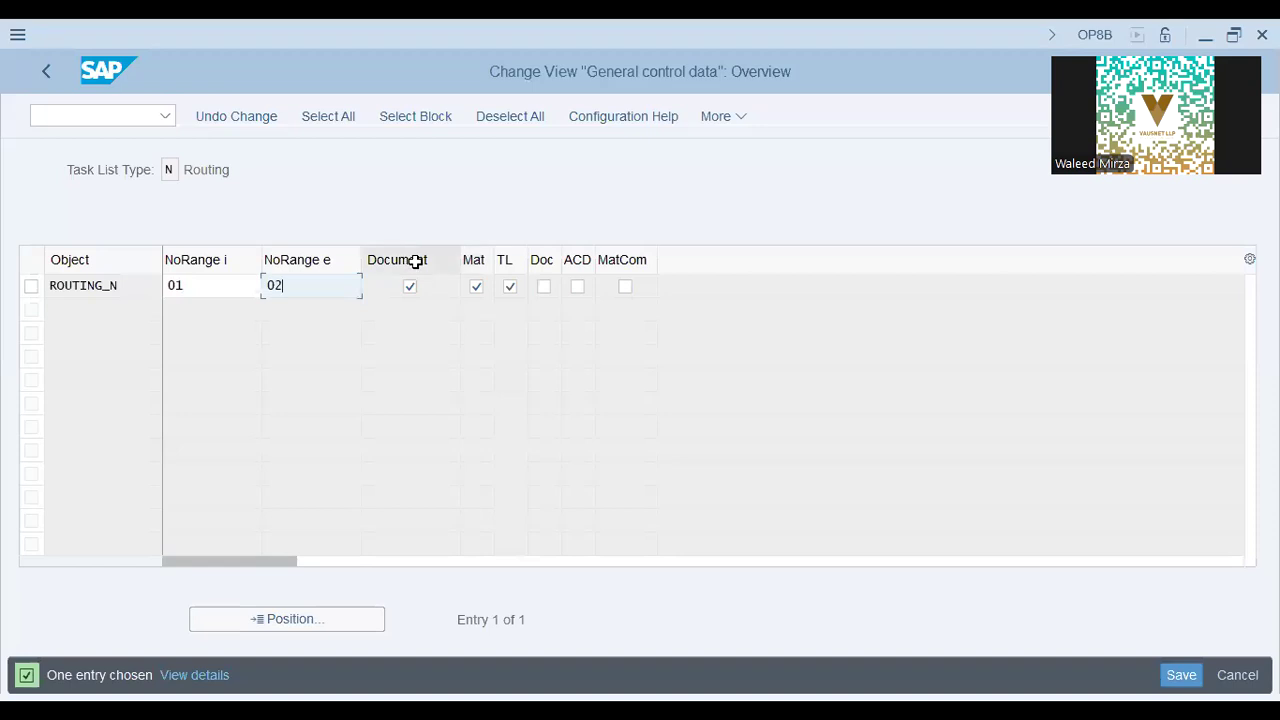
# Turn on the Mat option for ROUTING_N and confirm the control data entry.
pyautogui.click(472, 278)
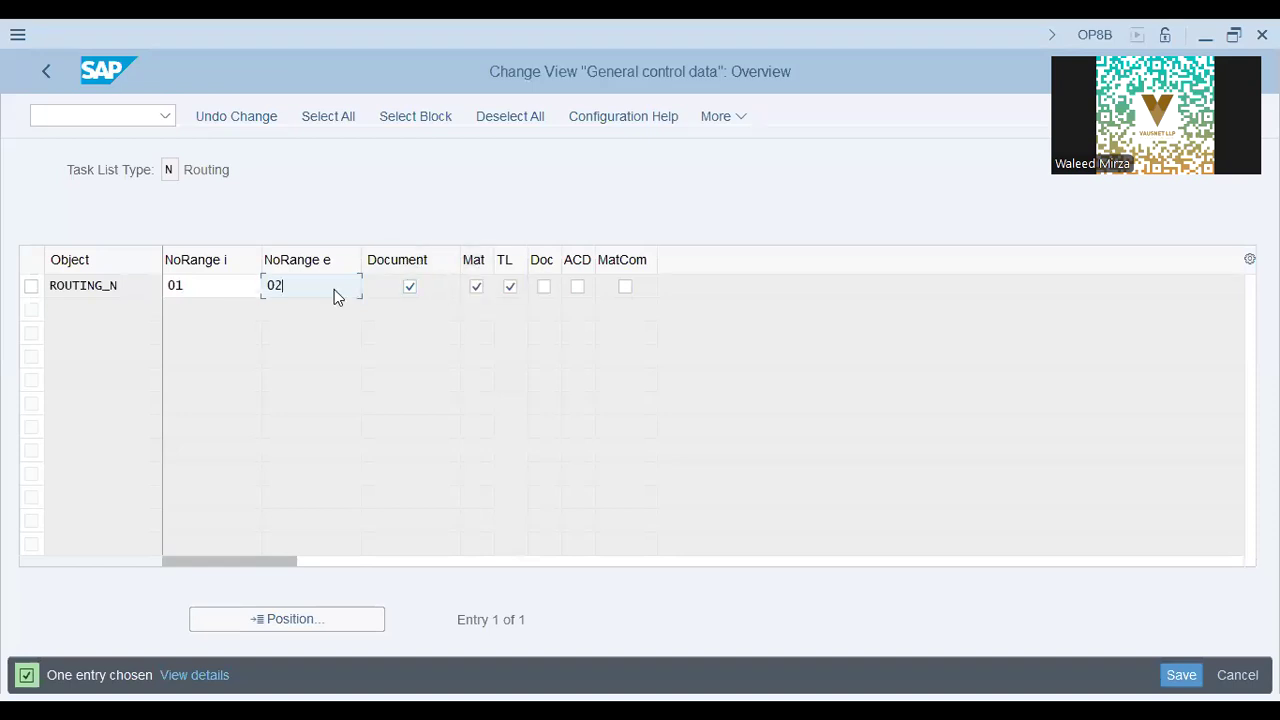
pyautogui.press('Tab')
pyautogui.press('Tab')
pyautogui.press('Return')
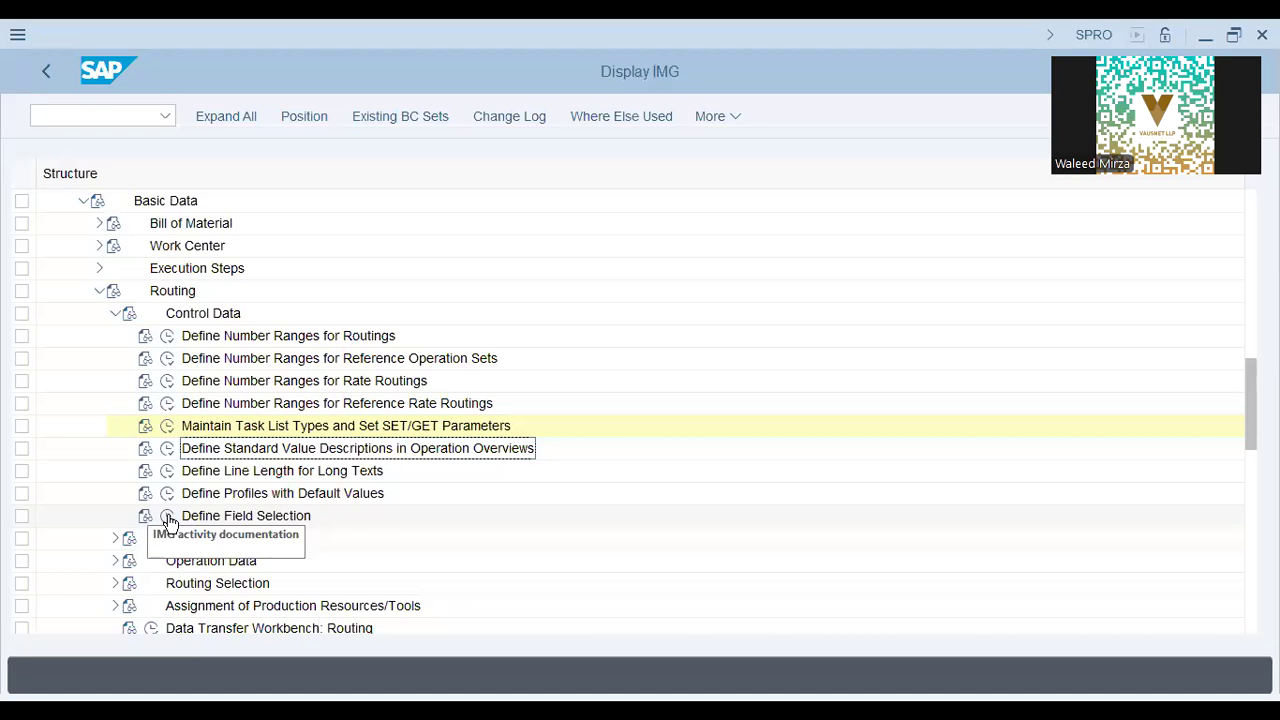
# Open the PM/SM task lists: overview screens group under Define Field Selection.
pyautogui.click(168, 516)
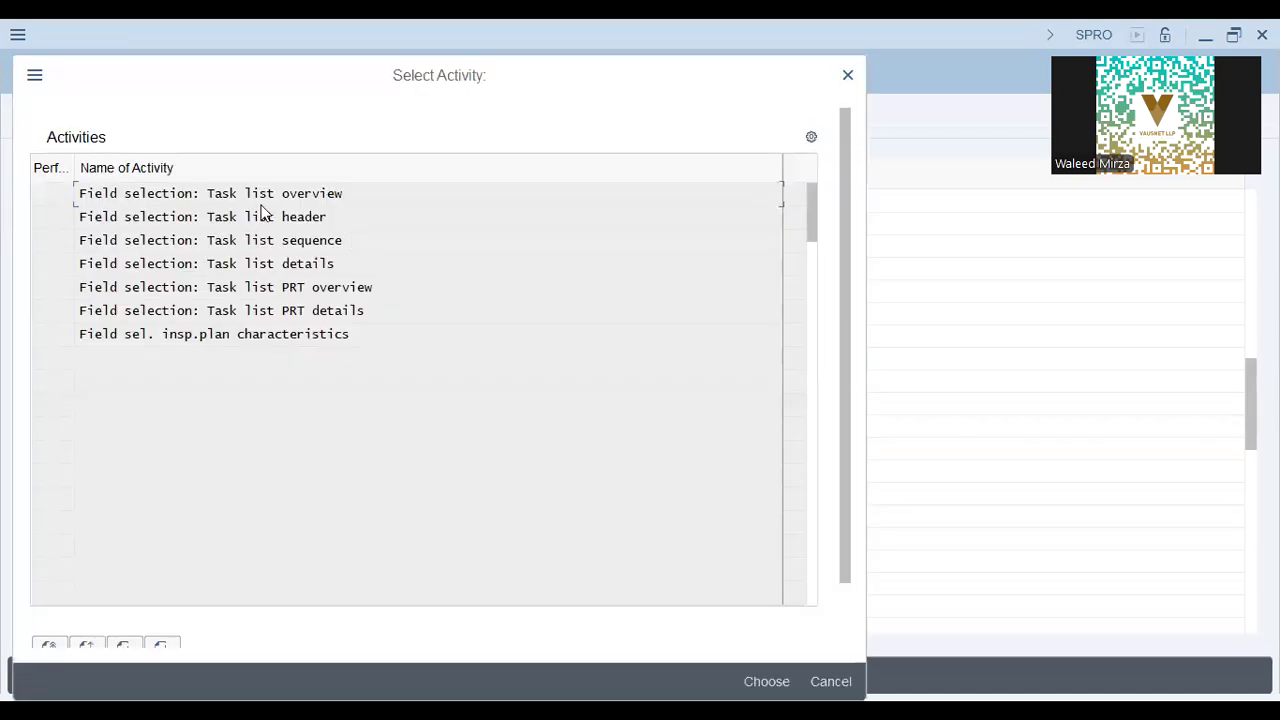
pyautogui.click(303, 193)
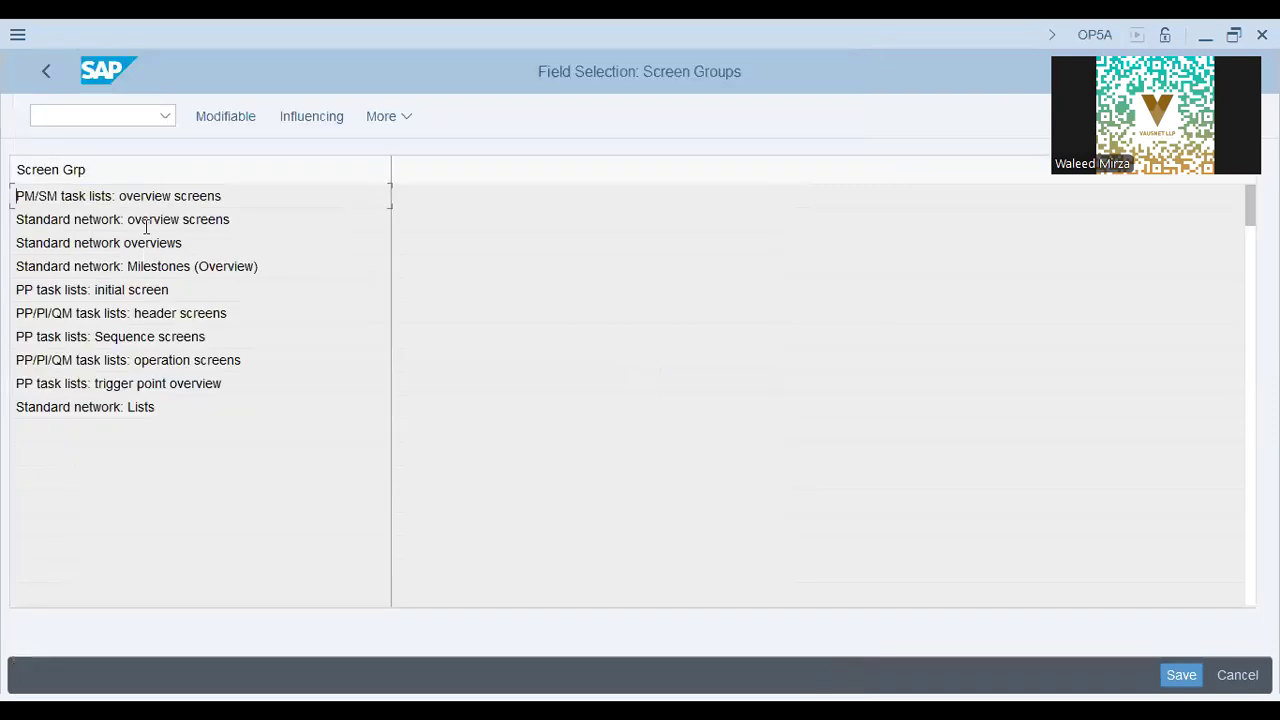
pyautogui.click(152, 204)
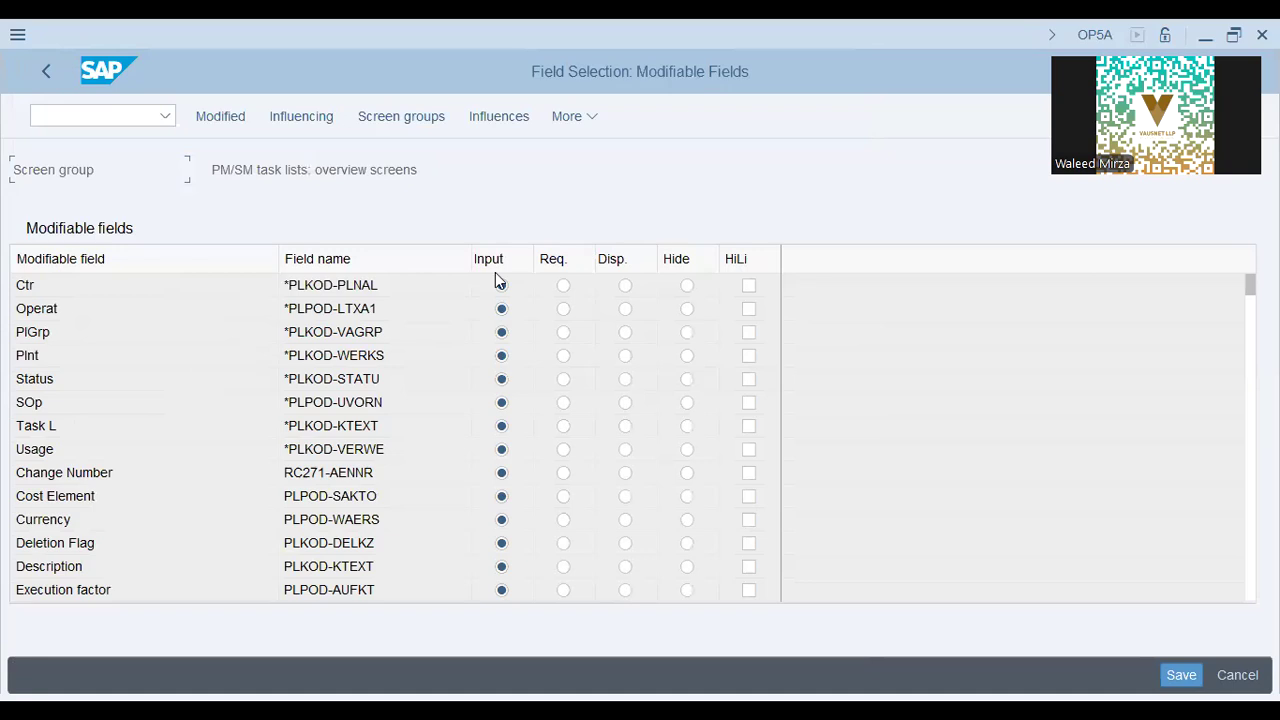
# Review the Change Number, Cost Element and Currency modifiable fields, returning to the screen groups.
pyautogui.click(101, 470)
pyautogui.click(108, 495)
pyautogui.click(88, 519)
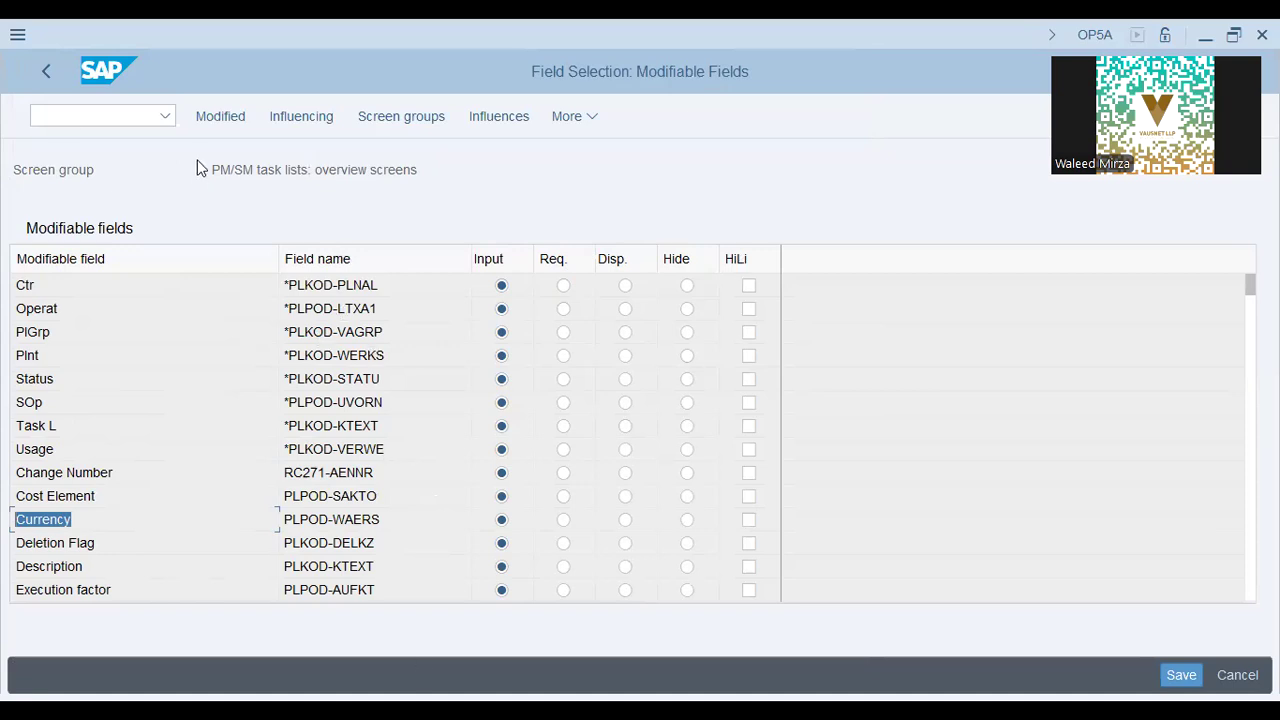
pyautogui.click(37, 73)
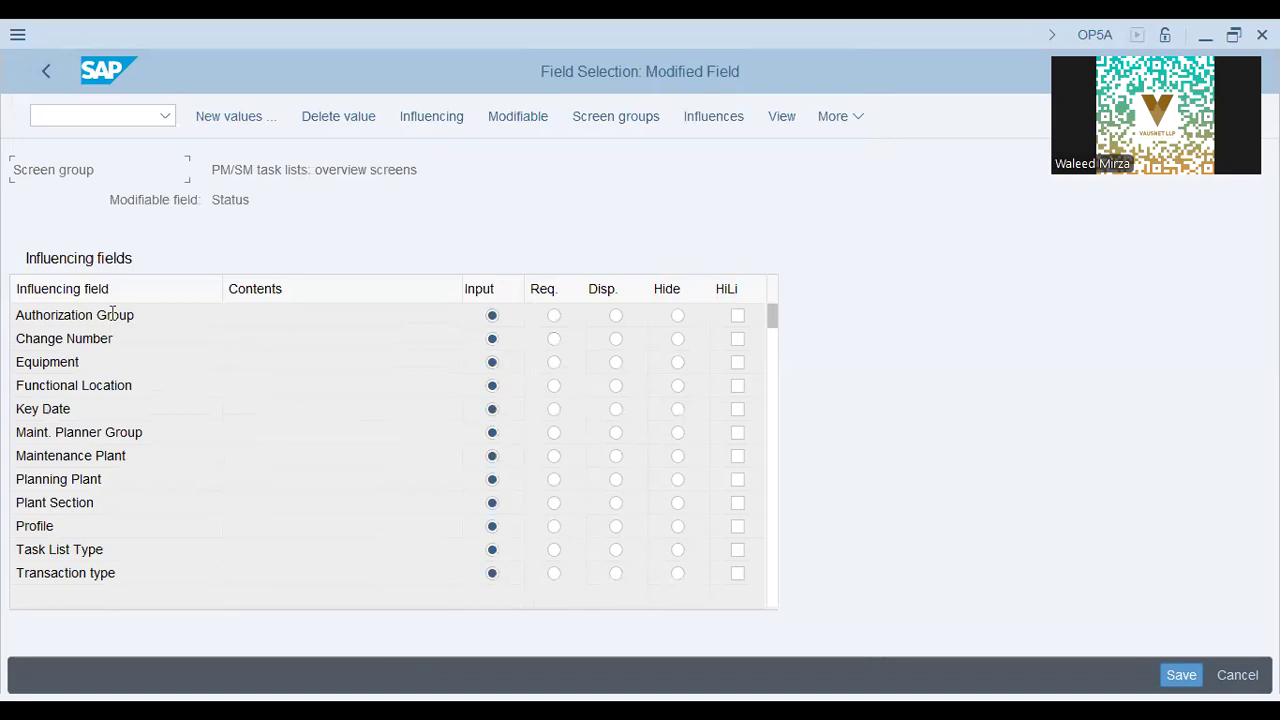
# Review Cost Element's influencing fields: Maint. Planner Group, Maintenance Plant and Task List Type.
pyautogui.click(44, 74)
pyautogui.click(166, 433)
pyautogui.click(100, 456)
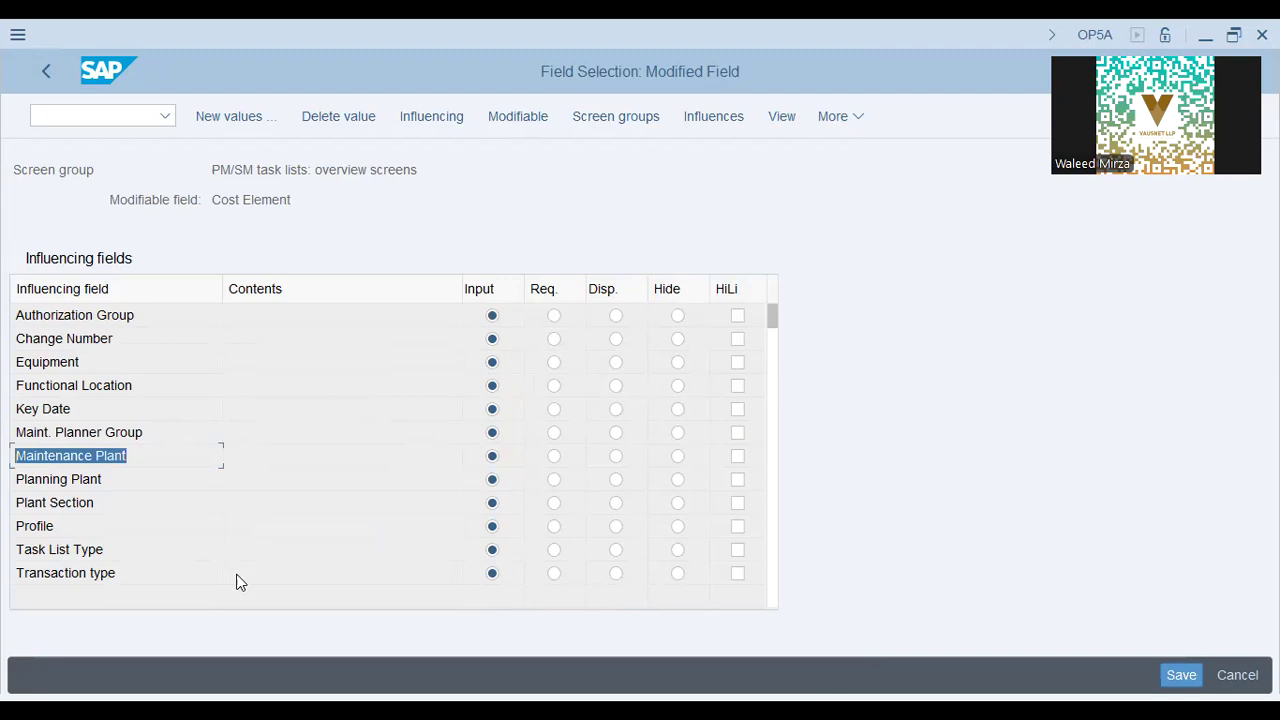
pyautogui.click(107, 549)
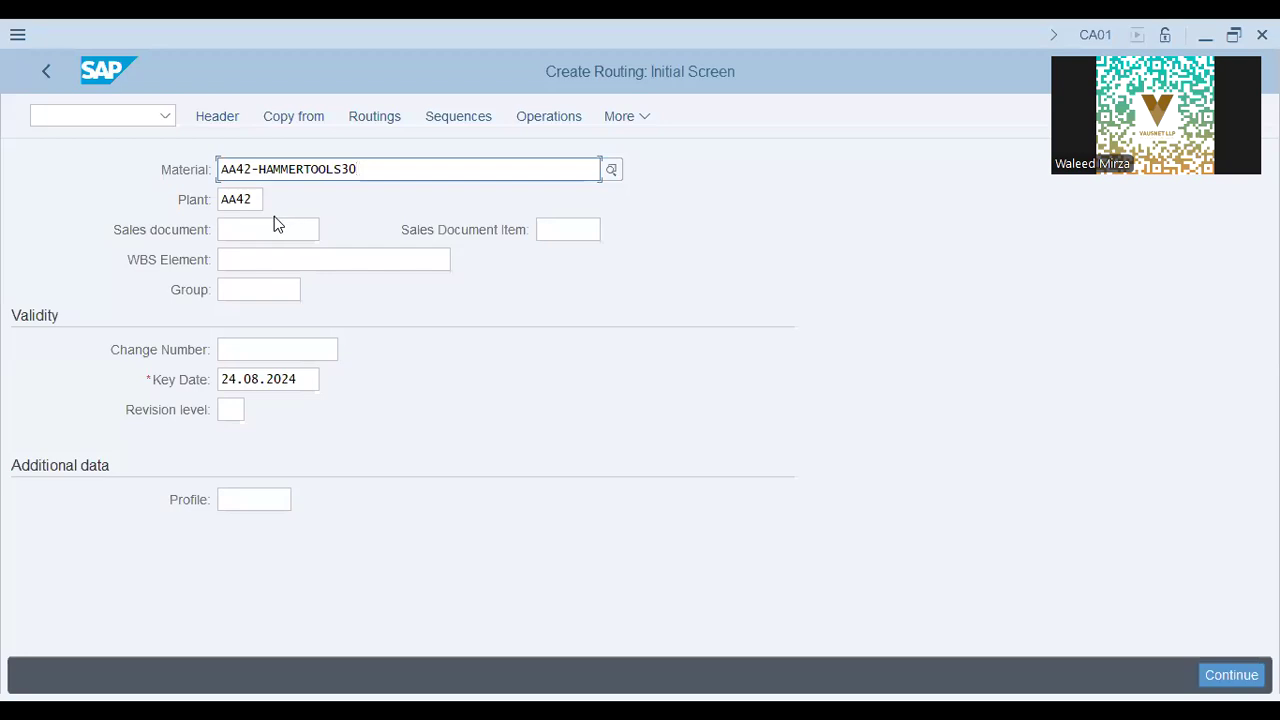
# Step through the Sales document, Change Number and Key Date fields on the CA01 initial screen.
pyautogui.click(274, 229)
pyautogui.click(270, 350)
pyautogui.click(268, 379)
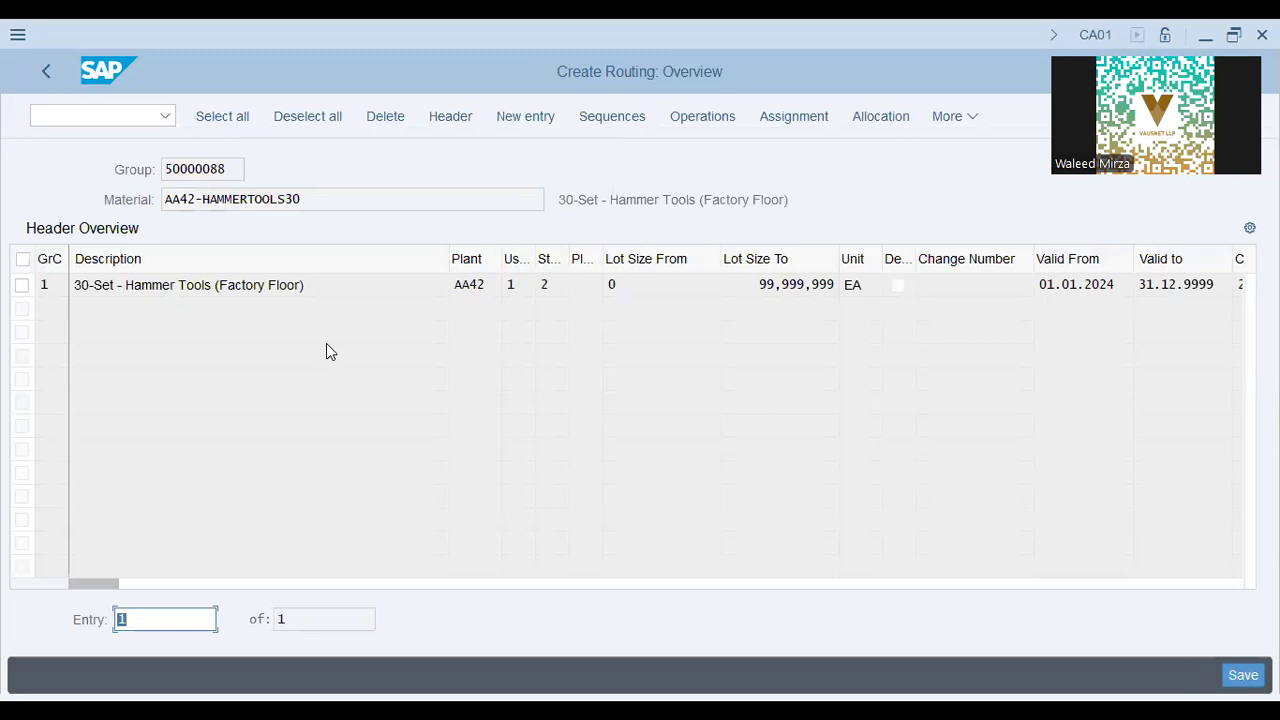
# Review the 30-Set - Hammer Tools routing line and its lot size, then continue to operations.
pyautogui.click(388, 287)
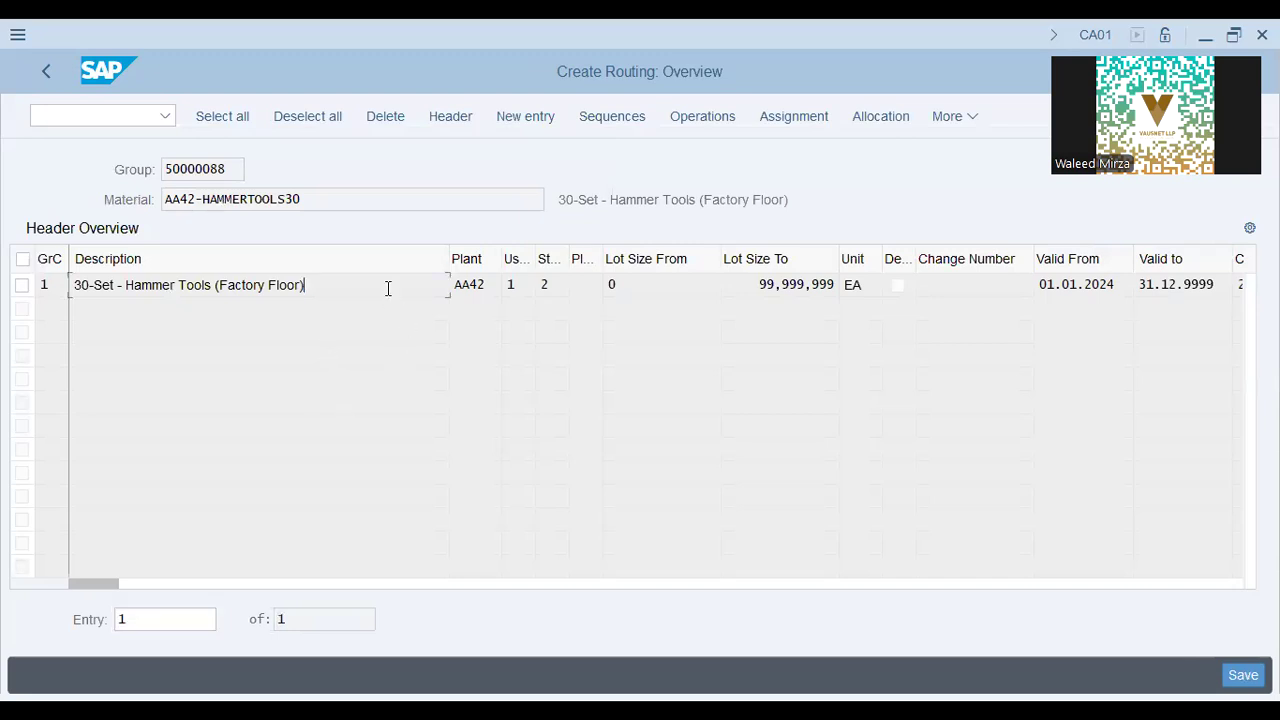
pyautogui.moveTo(308, 288); pyautogui.dragTo(75, 289)
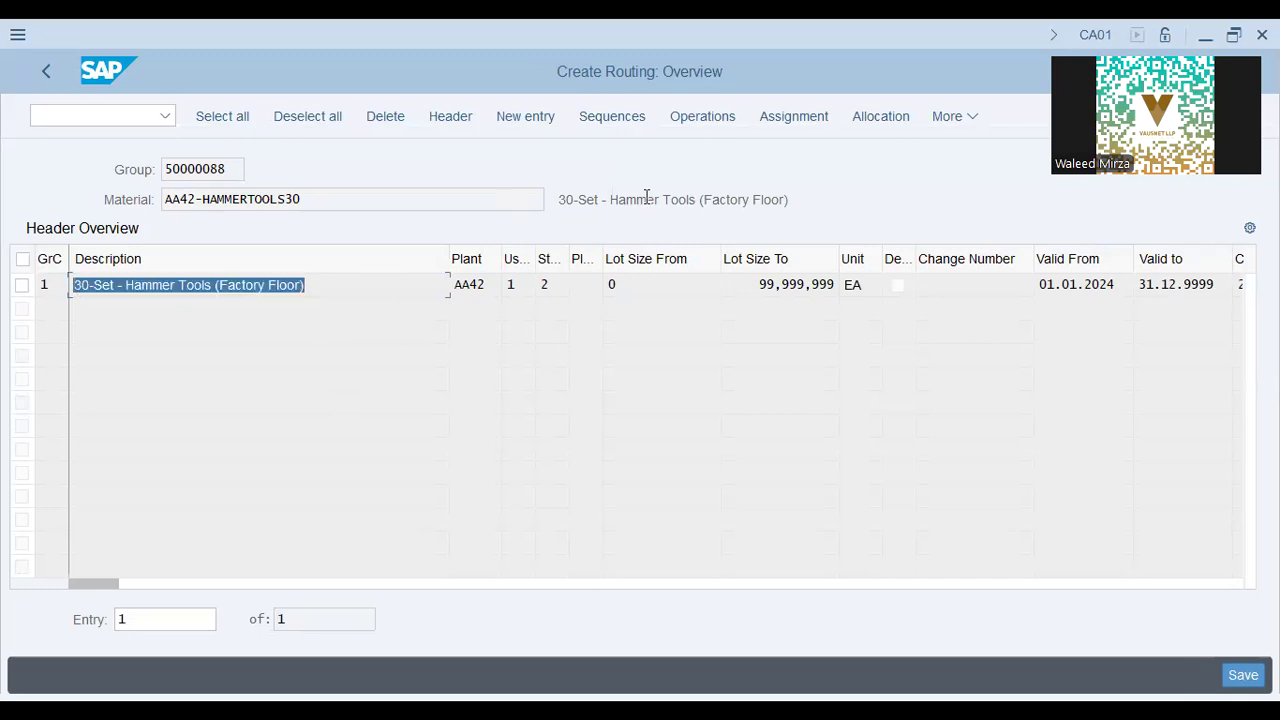
pyautogui.click(784, 286)
pyautogui.press('Return')
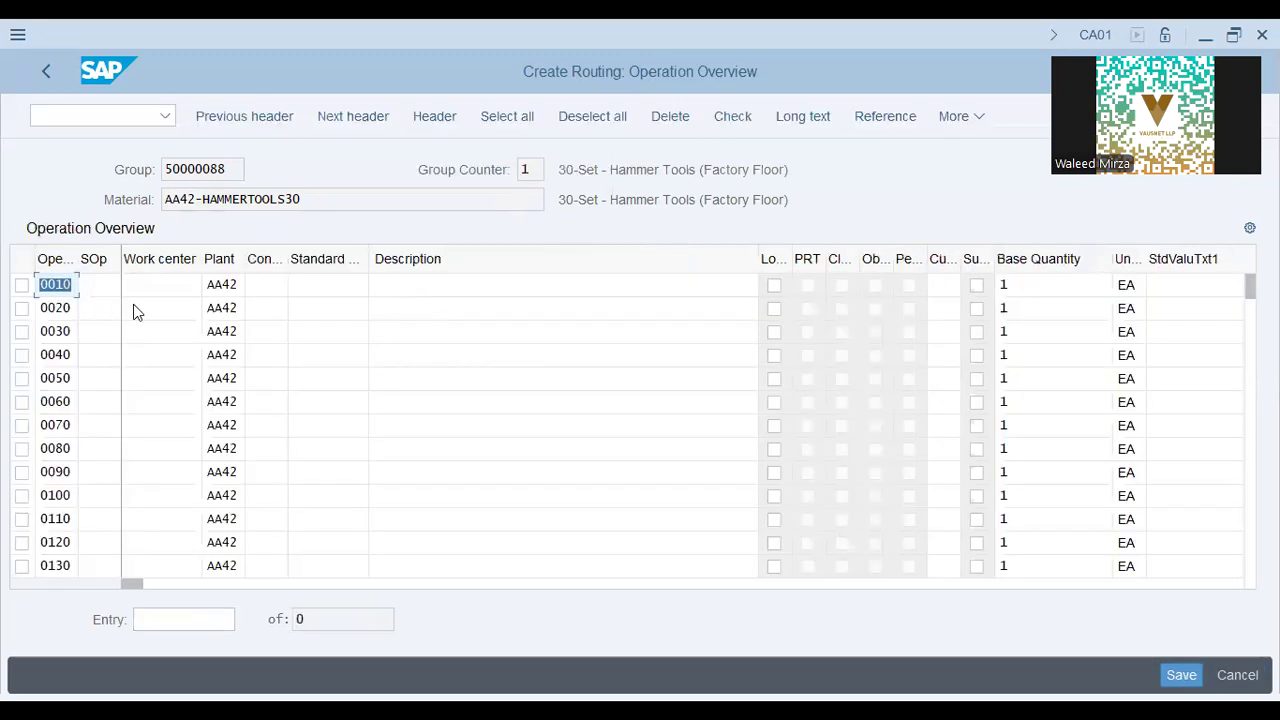
# Inspect the operation work centers and material data, ending on Header Details for group 50000088.
pyautogui.click(163, 330)
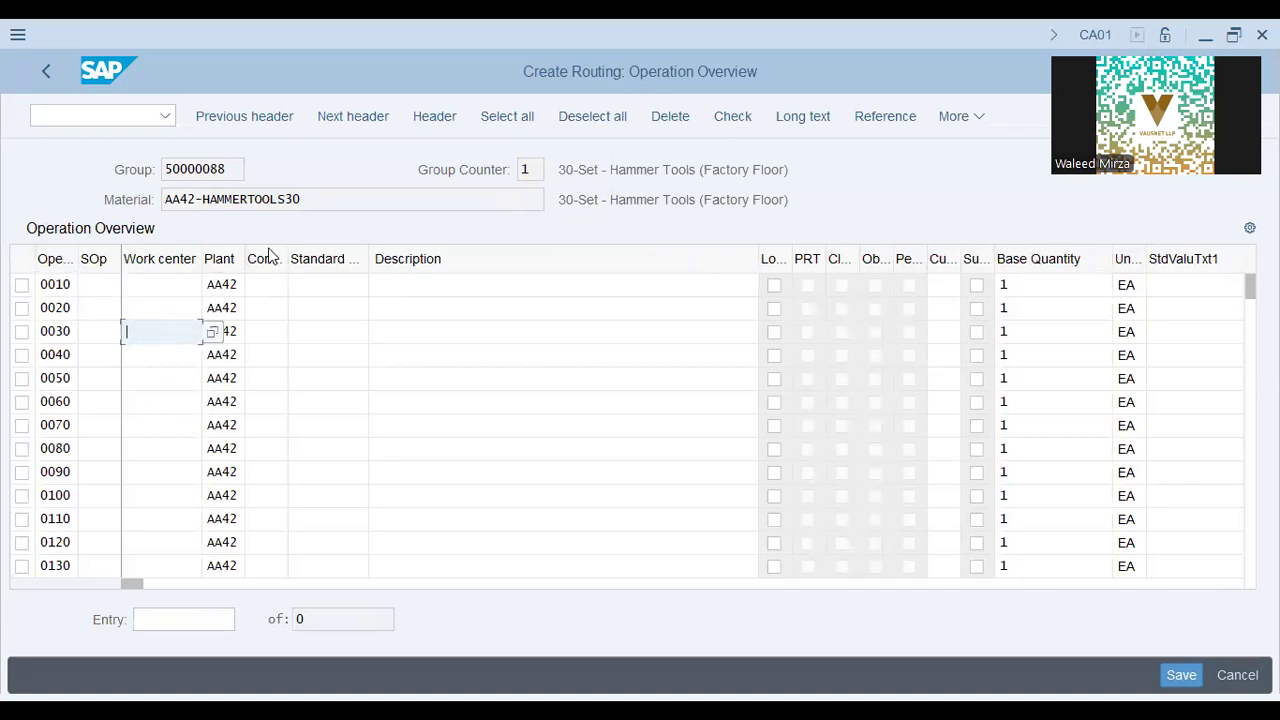
pyautogui.moveTo(325, 200); pyautogui.dragTo(133, 204)
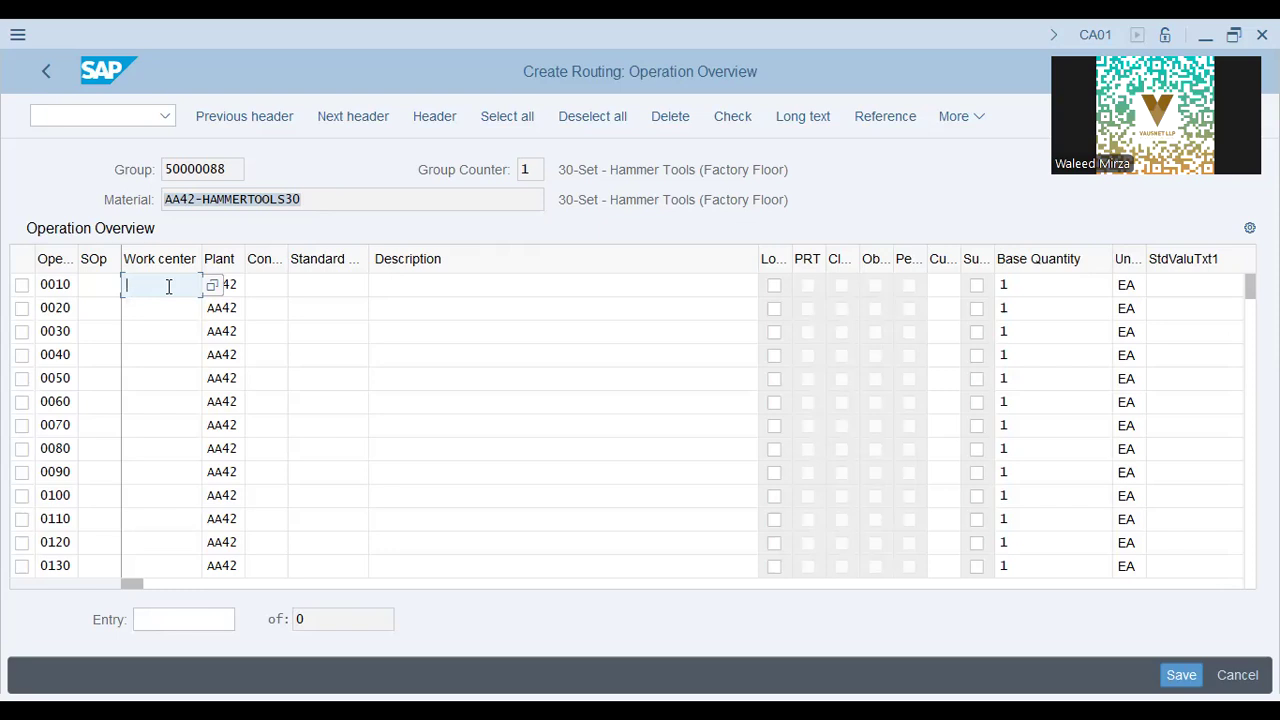
pyautogui.click(356, 283)
pyautogui.moveTo(840, 197); pyautogui.dragTo(560, 199)
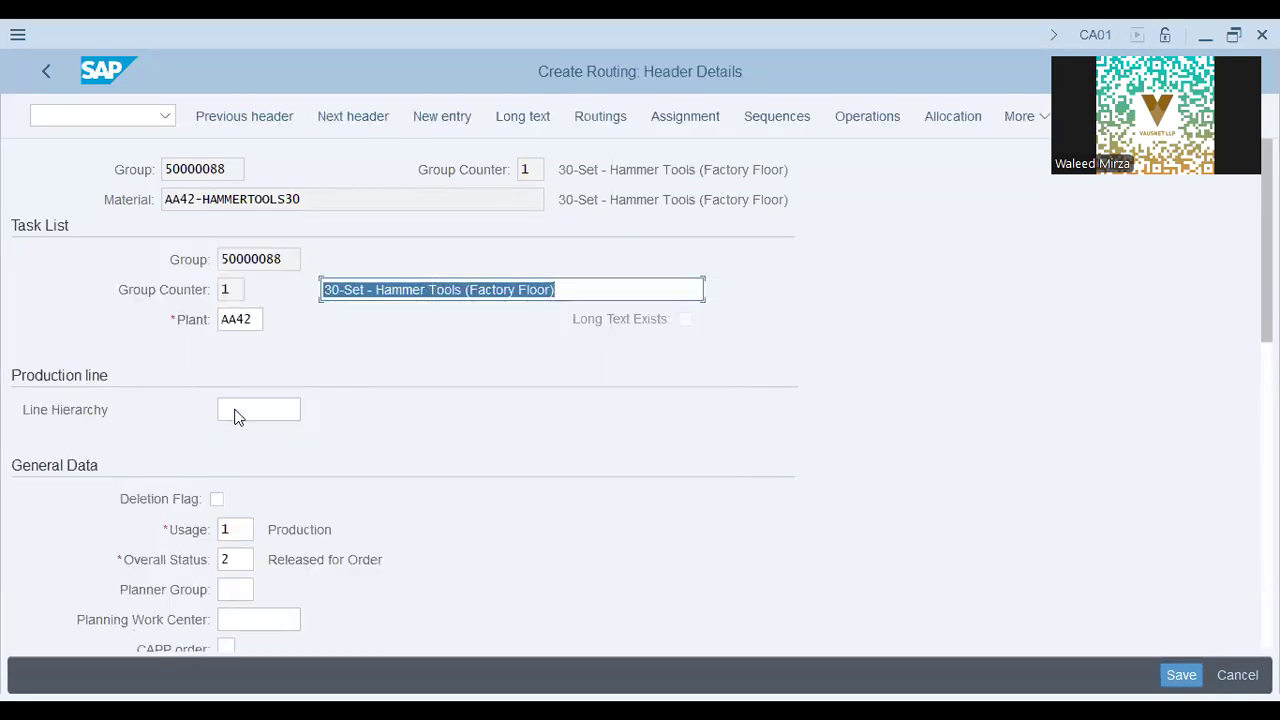
pyautogui.click(238, 417)
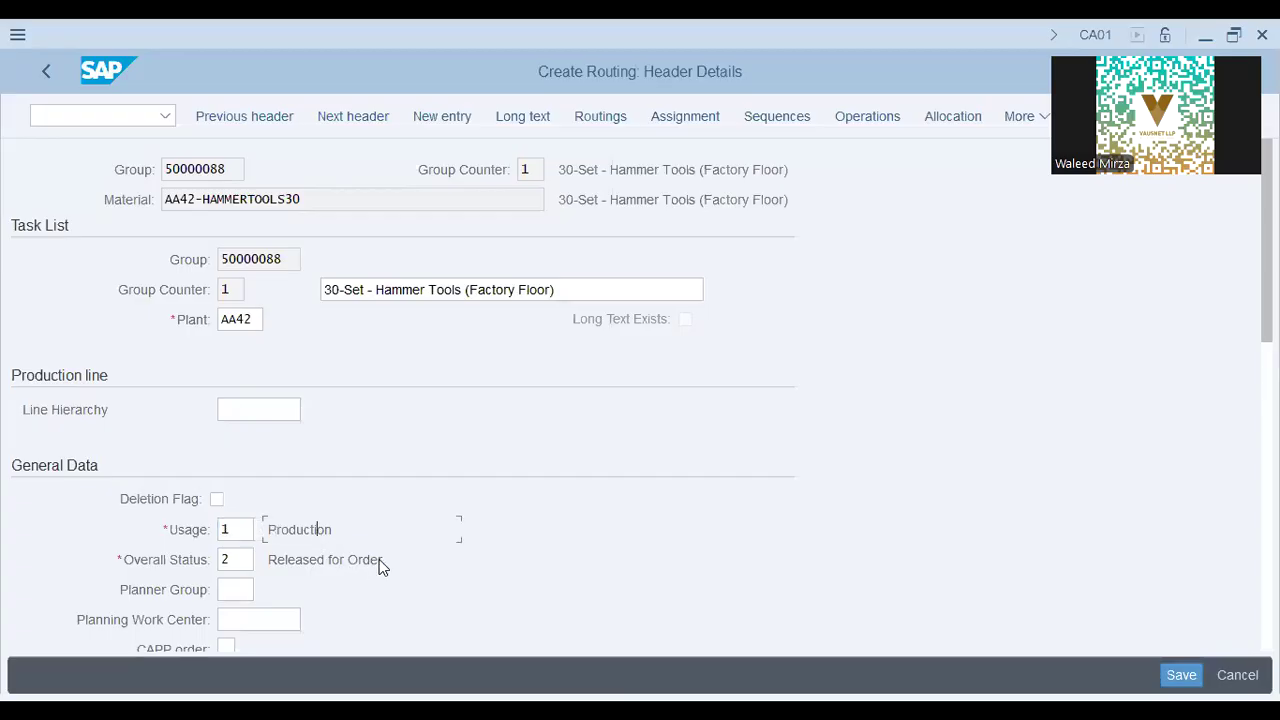
pyautogui.moveTo(379, 559); pyautogui.dragTo(229, 556)
pyautogui.click(243, 557)
pyautogui.scroll(-5, 405, 454)
pyautogui.scroll(-10, 405, 456)
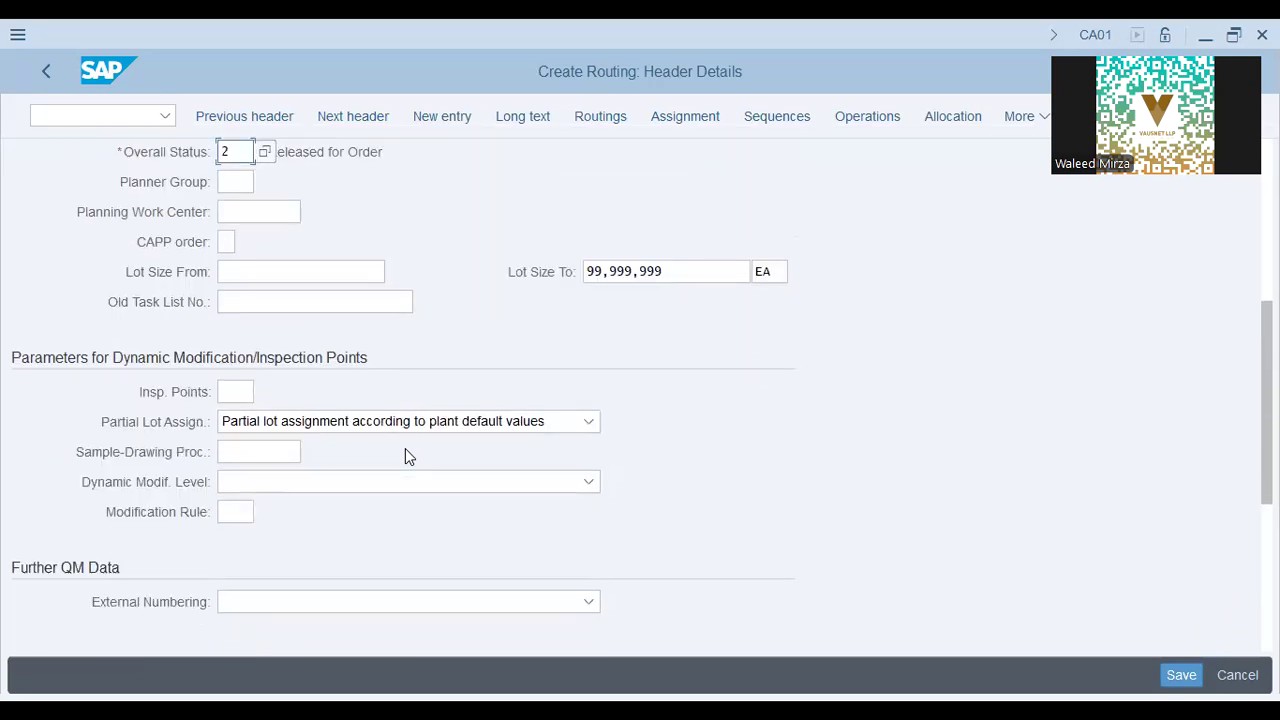
pyautogui.scroll(-1, 405, 456)
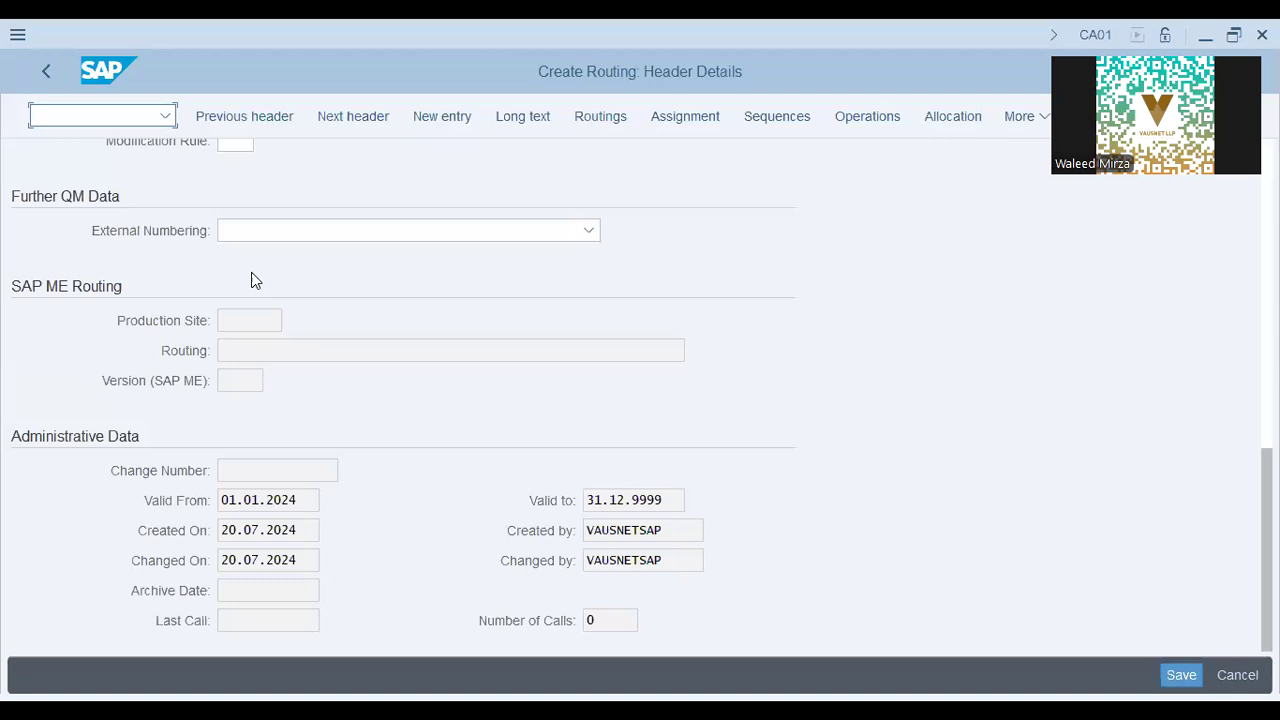
pyautogui.write('/o spro')
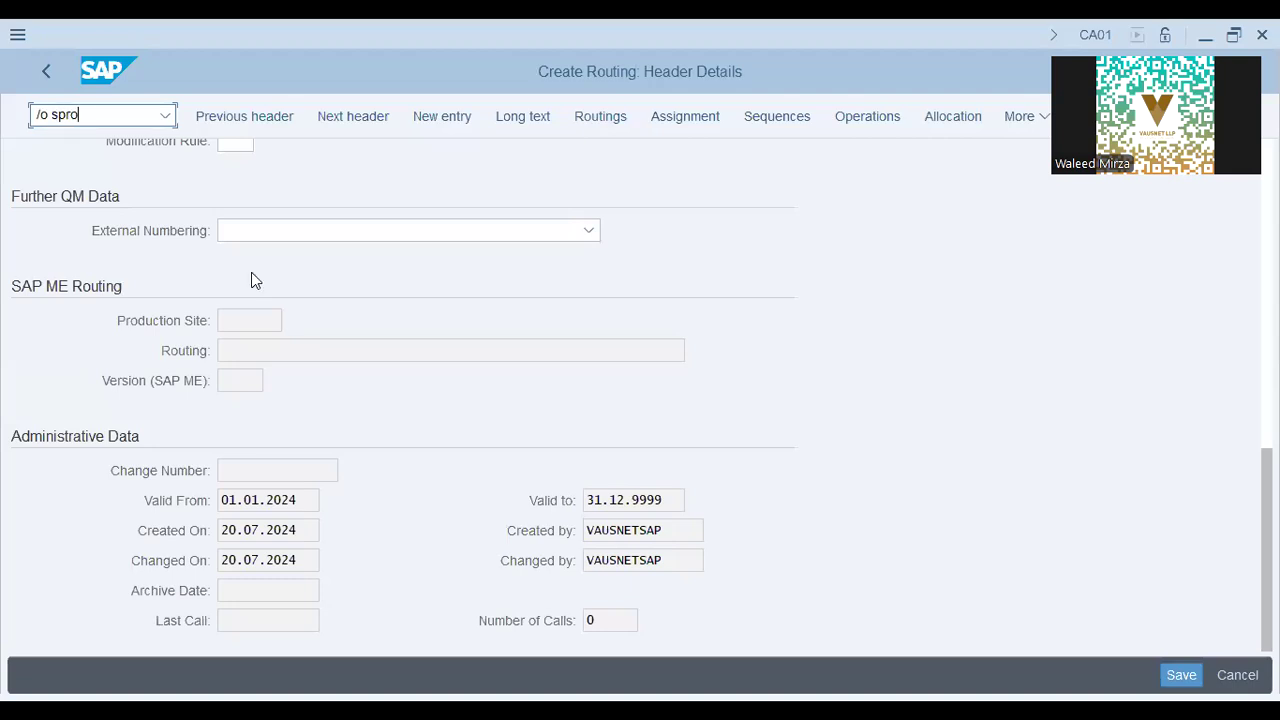
# Start SPRO in a new session and choose Field selection: Task list overview.
pyautogui.press('Return')
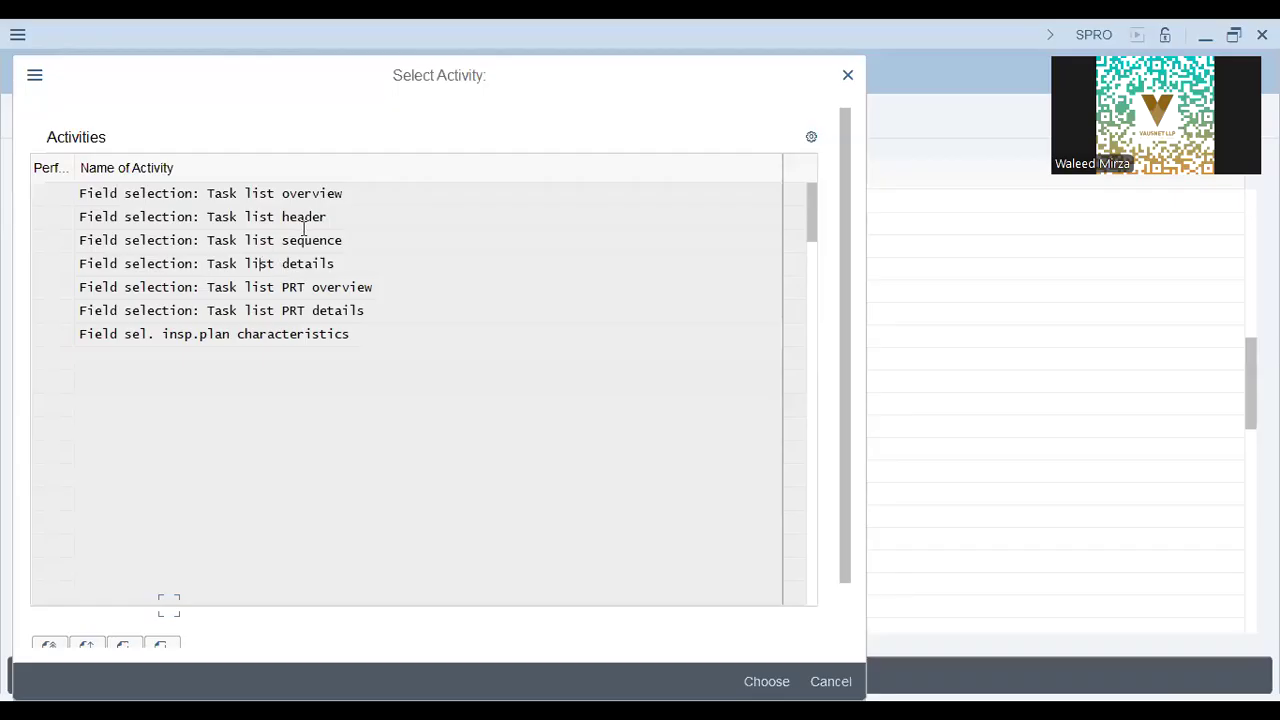
pyautogui.click(314, 240)
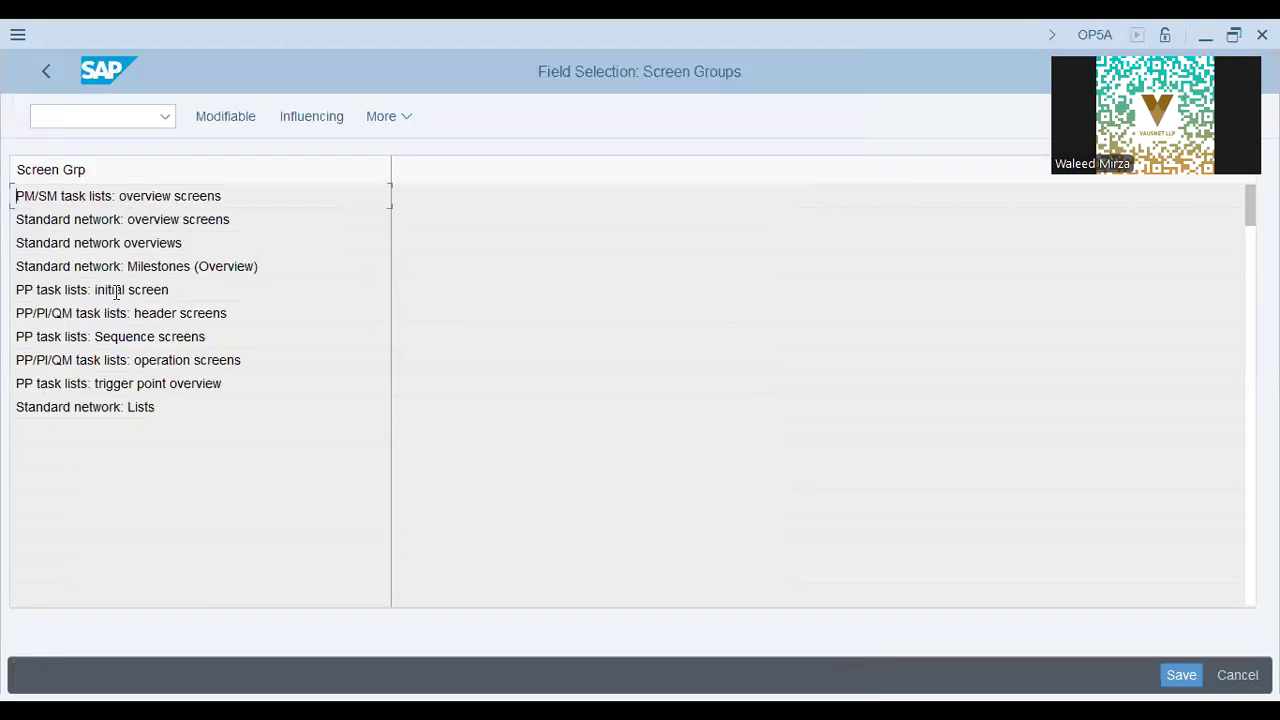
# Make Sales Document Item required on the PP task lists: initial screen and save.
pyautogui.doubleClick(116, 290)
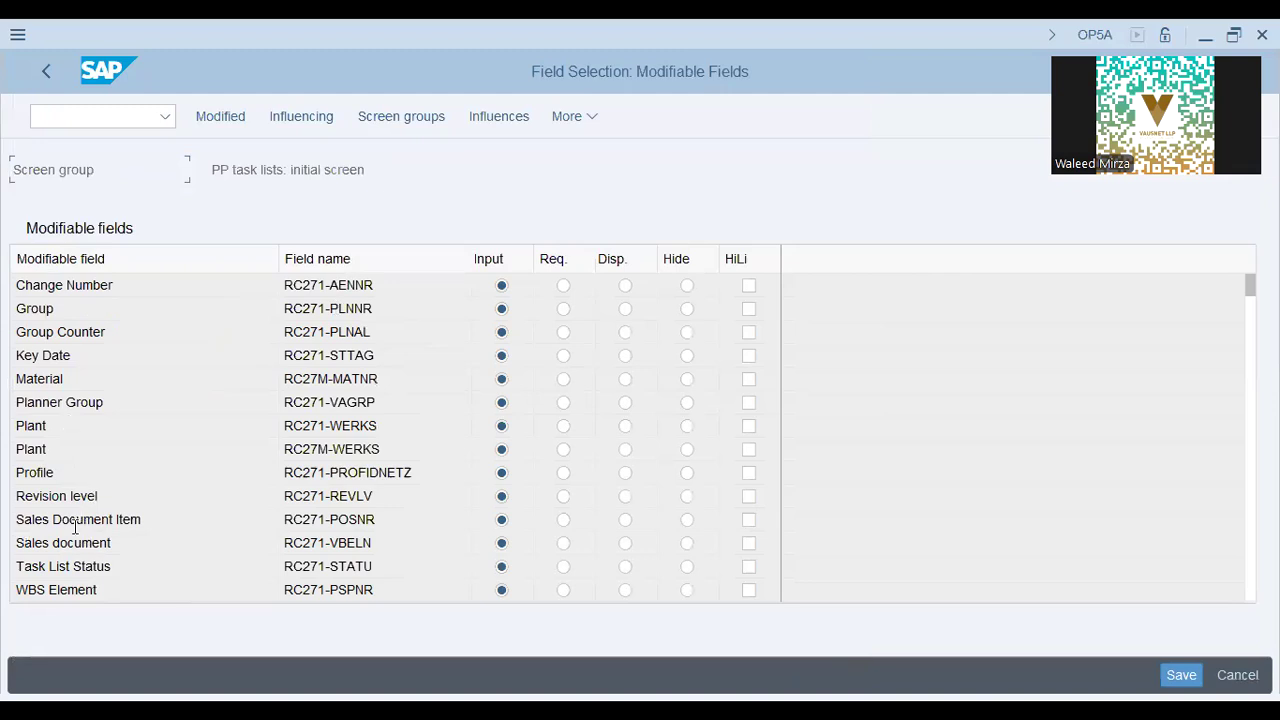
pyautogui.click(563, 520)
pyautogui.hotkey('ctrl', 's')
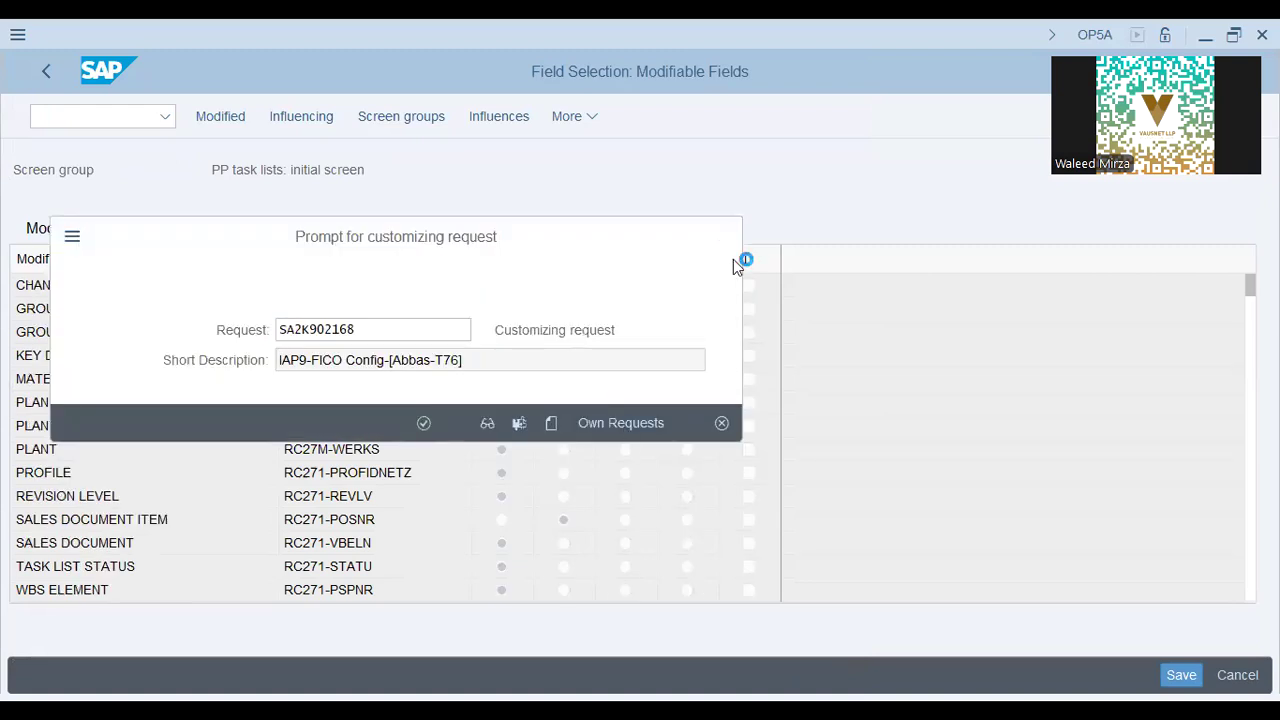
# Assign the change to customizing request SA2K902158 from the user's own requests.
pyautogui.click(620, 423)
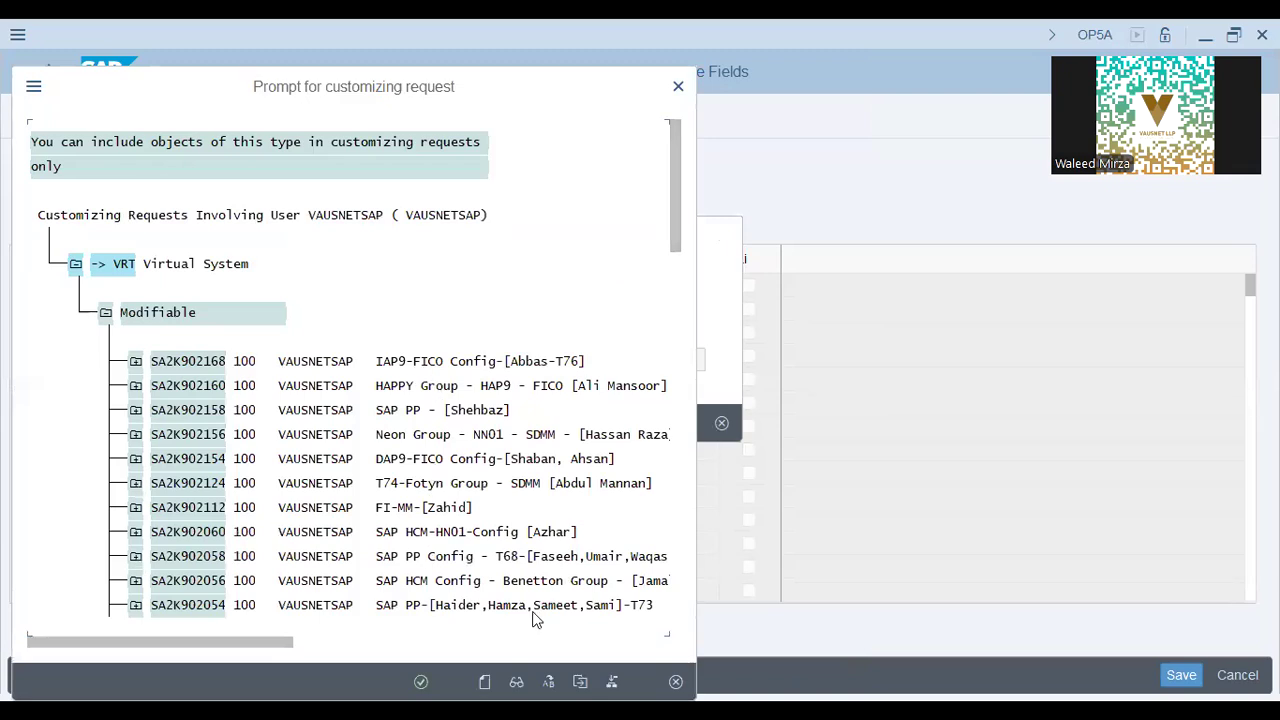
pyautogui.click(491, 605)
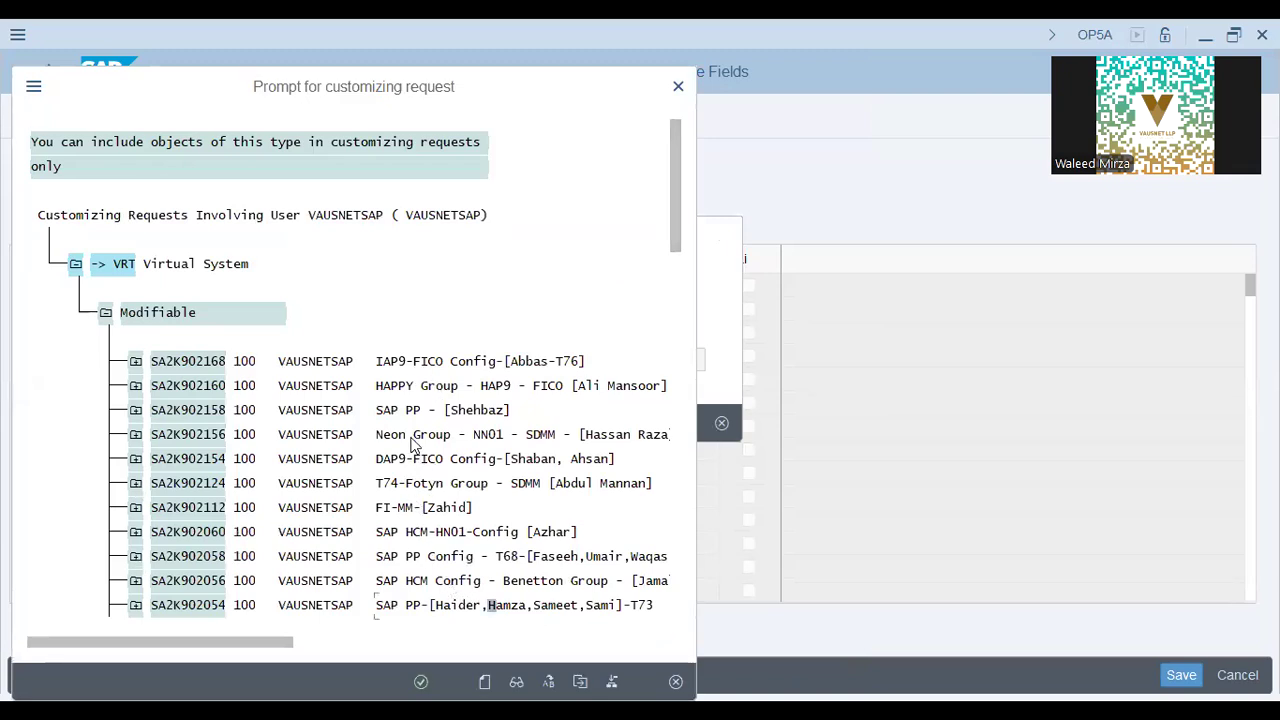
pyautogui.click(465, 430)
pyautogui.click(424, 424)
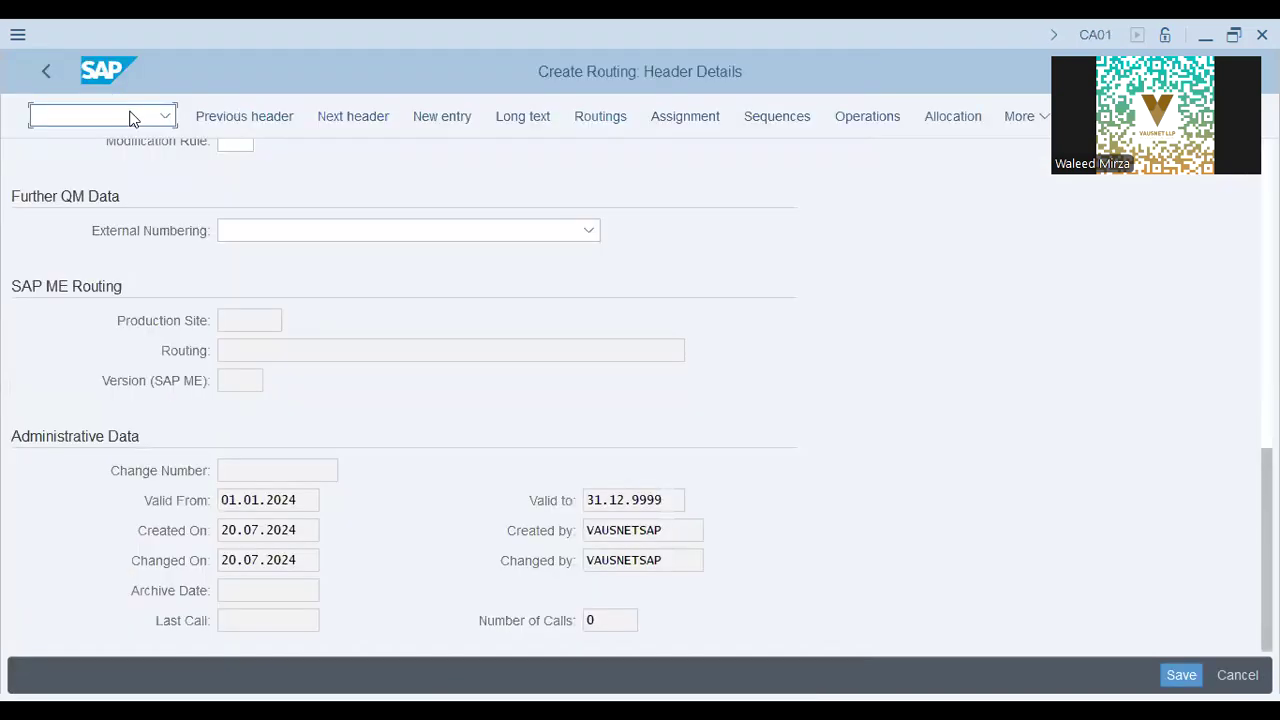
# Rerun /nca01 and continue, triggering 'Fill out all required entry fields' for Sales Document Item.
pyautogui.write('/nca01')
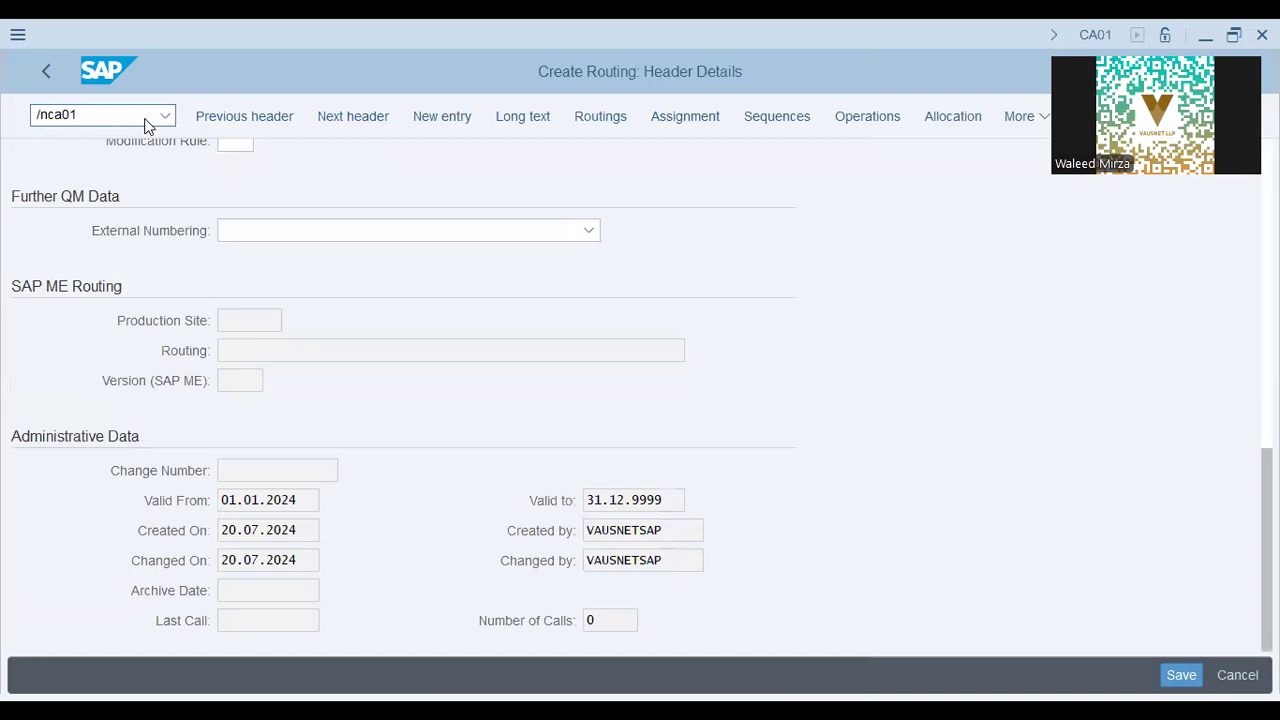
pyautogui.press('Return')
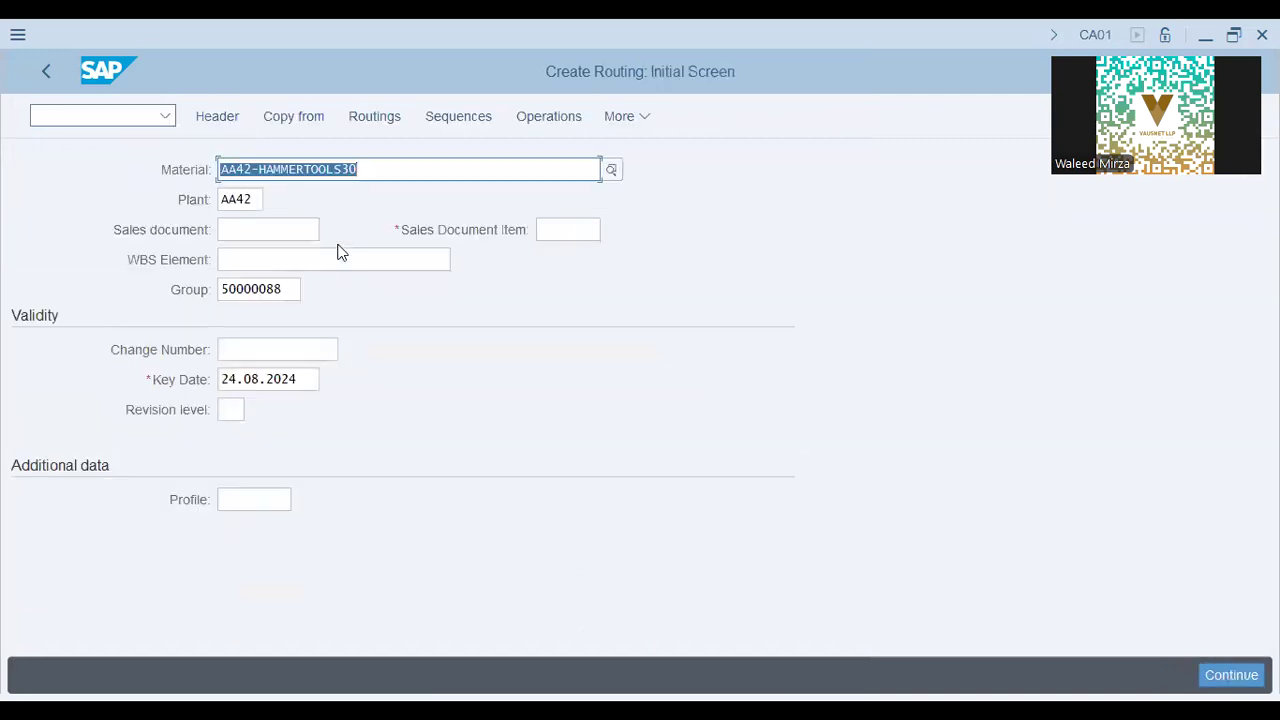
pyautogui.click(298, 229)
pyautogui.click(284, 262)
pyautogui.click(283, 347)
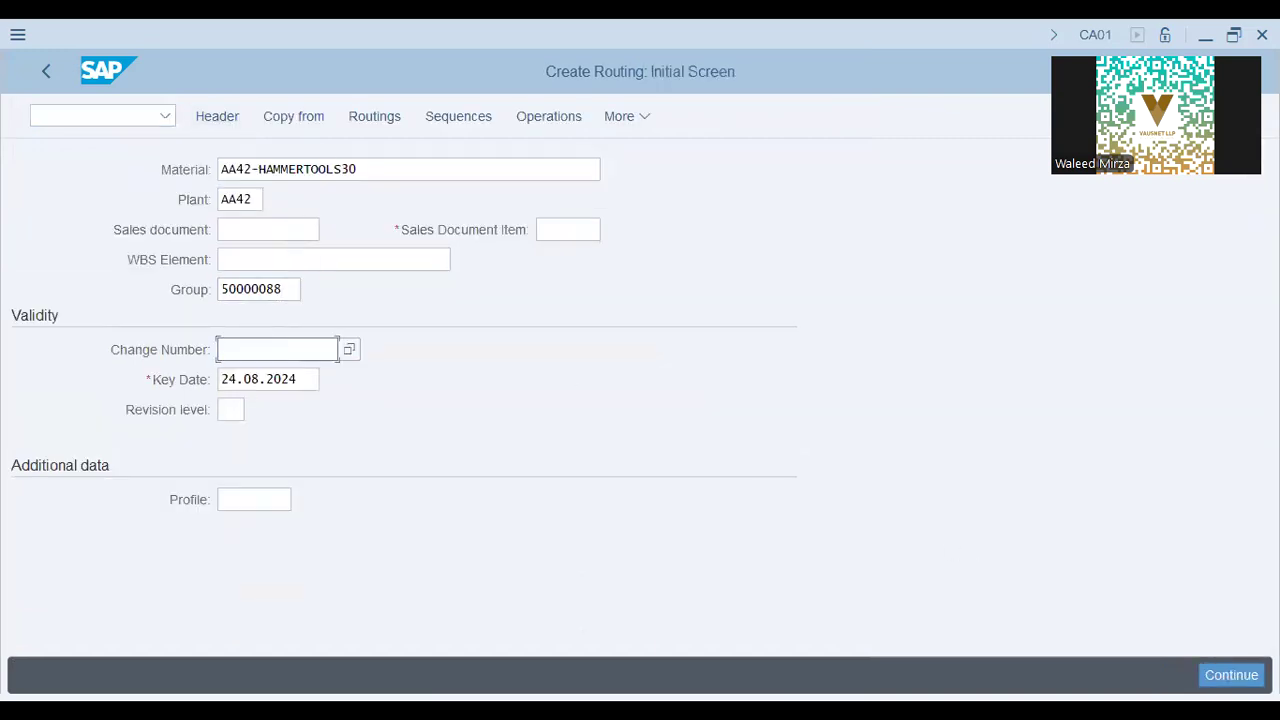
pyautogui.press('Return')
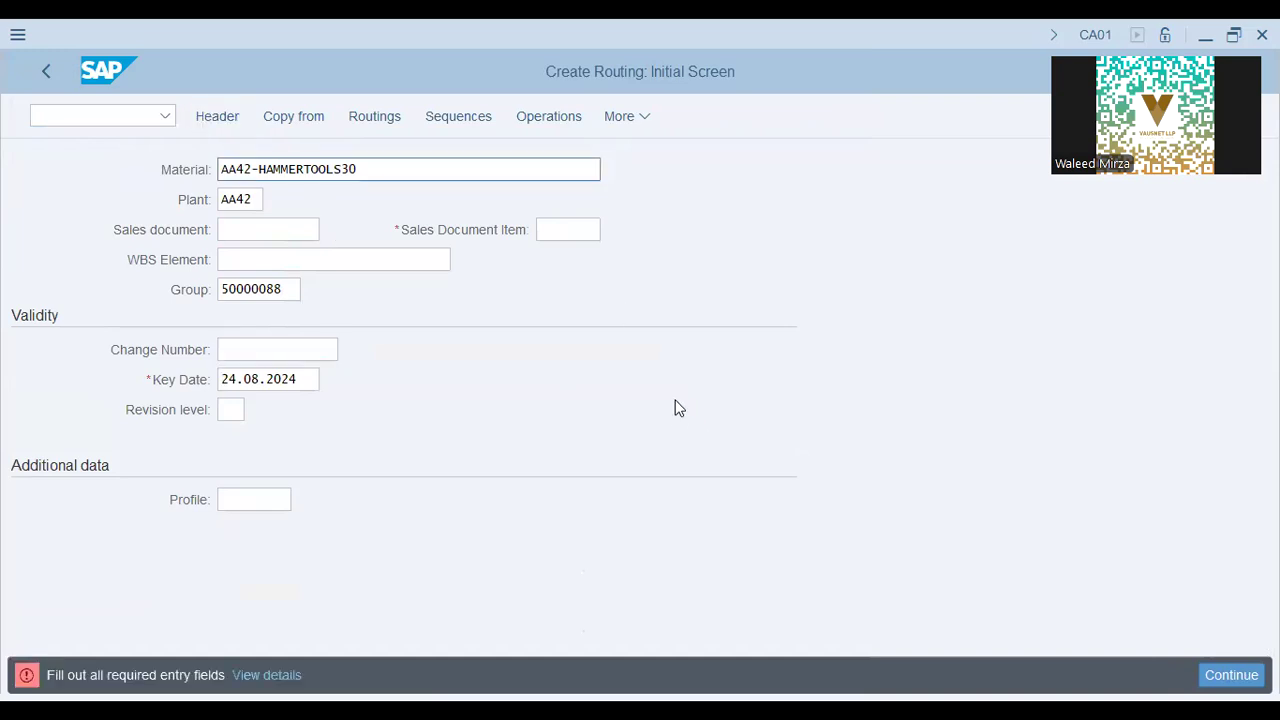